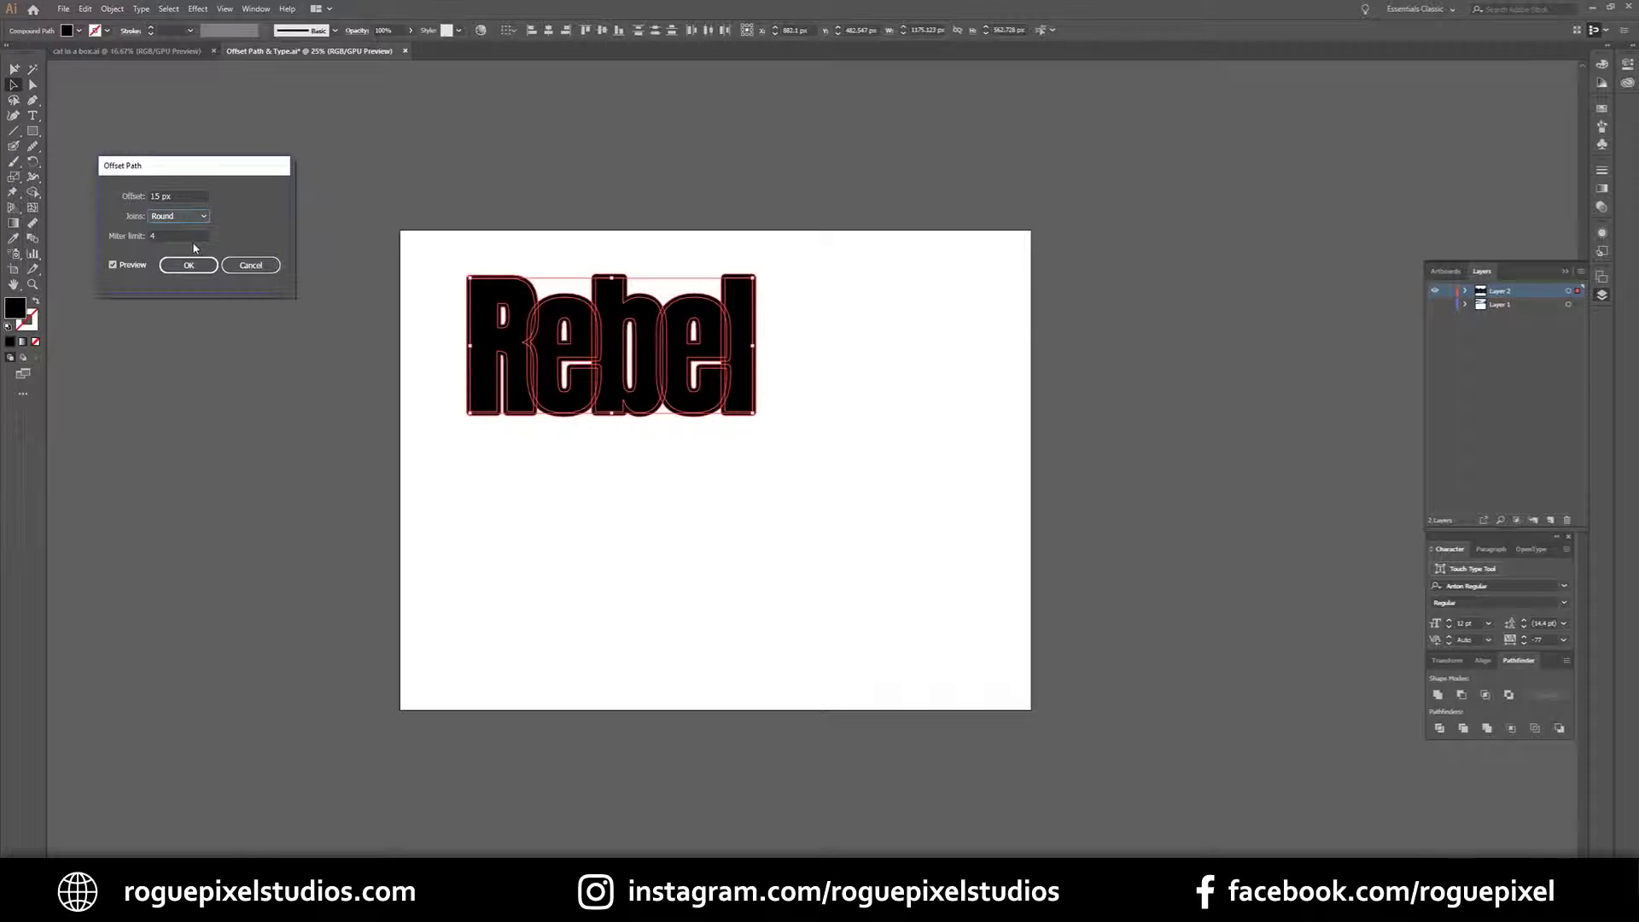
# - Compare the Round, Bevel and Miter joins in the Offset Path preview and apply the 15 px offset with Miter joins
pyautogui.click(191, 223)
pyautogui.click(186, 234)
pyautogui.click(188, 218)
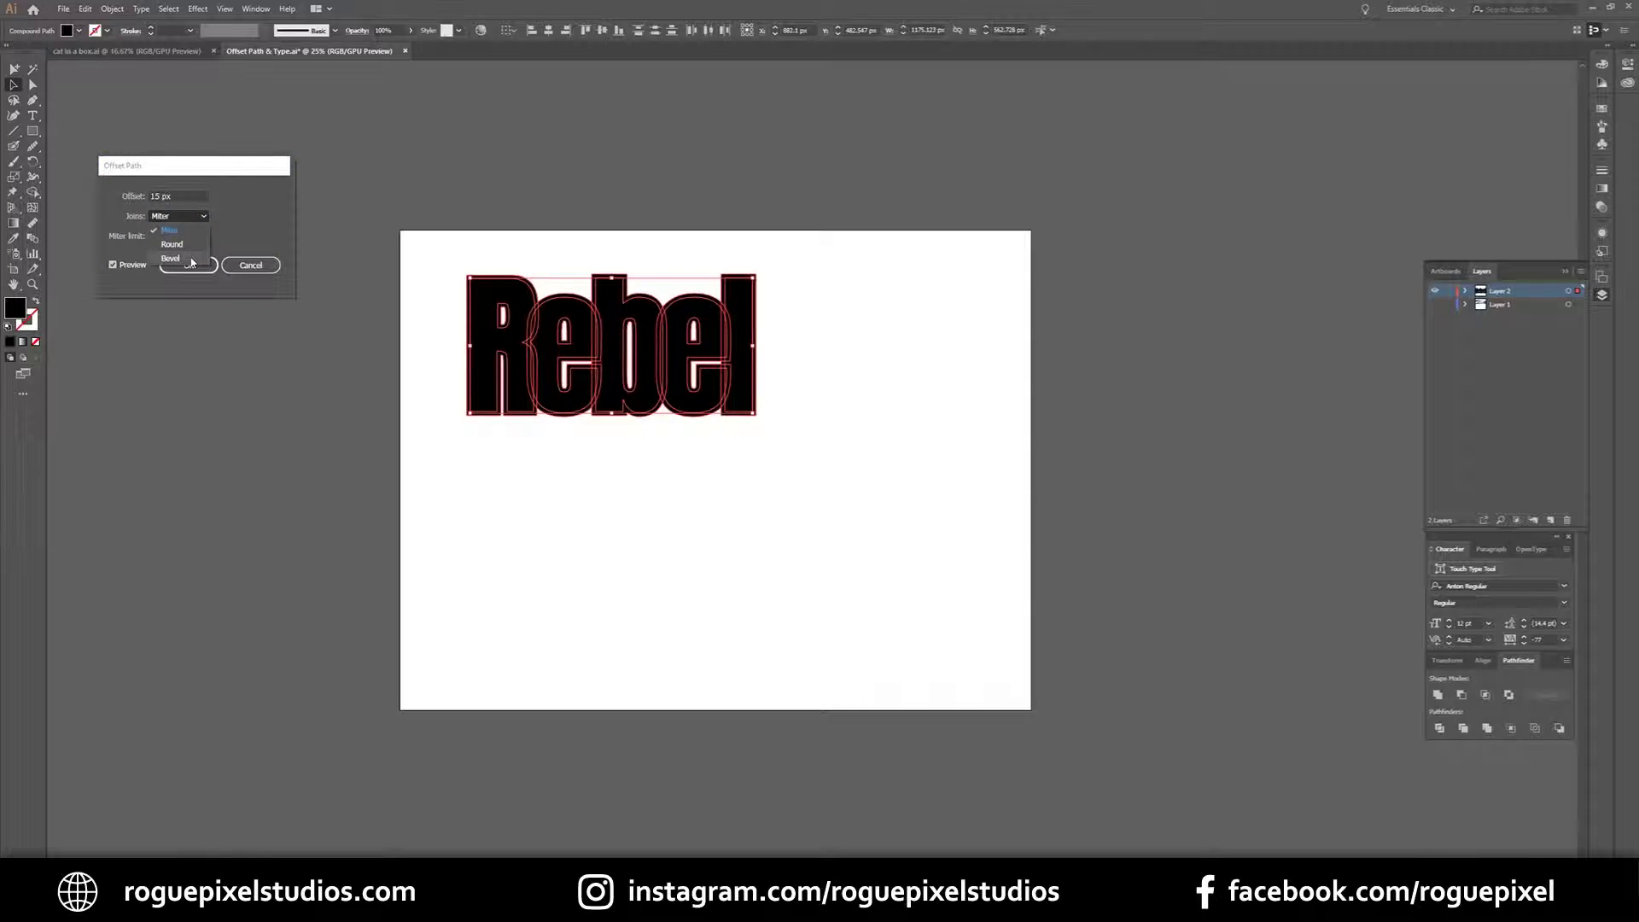
pyautogui.click(190, 255)
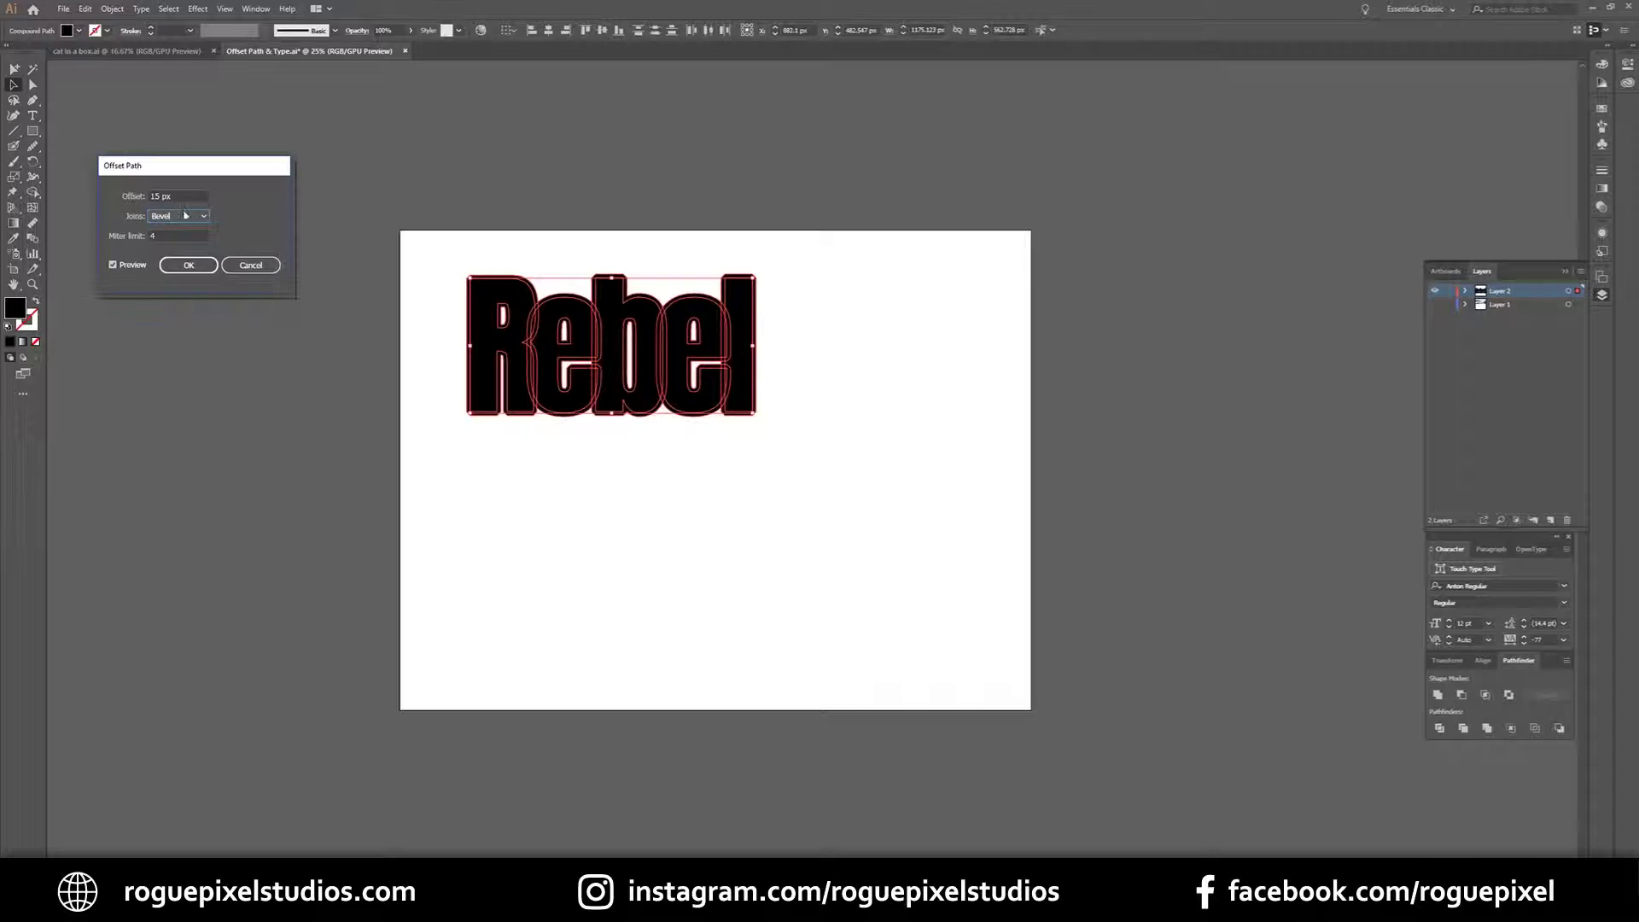
pyautogui.click(187, 221)
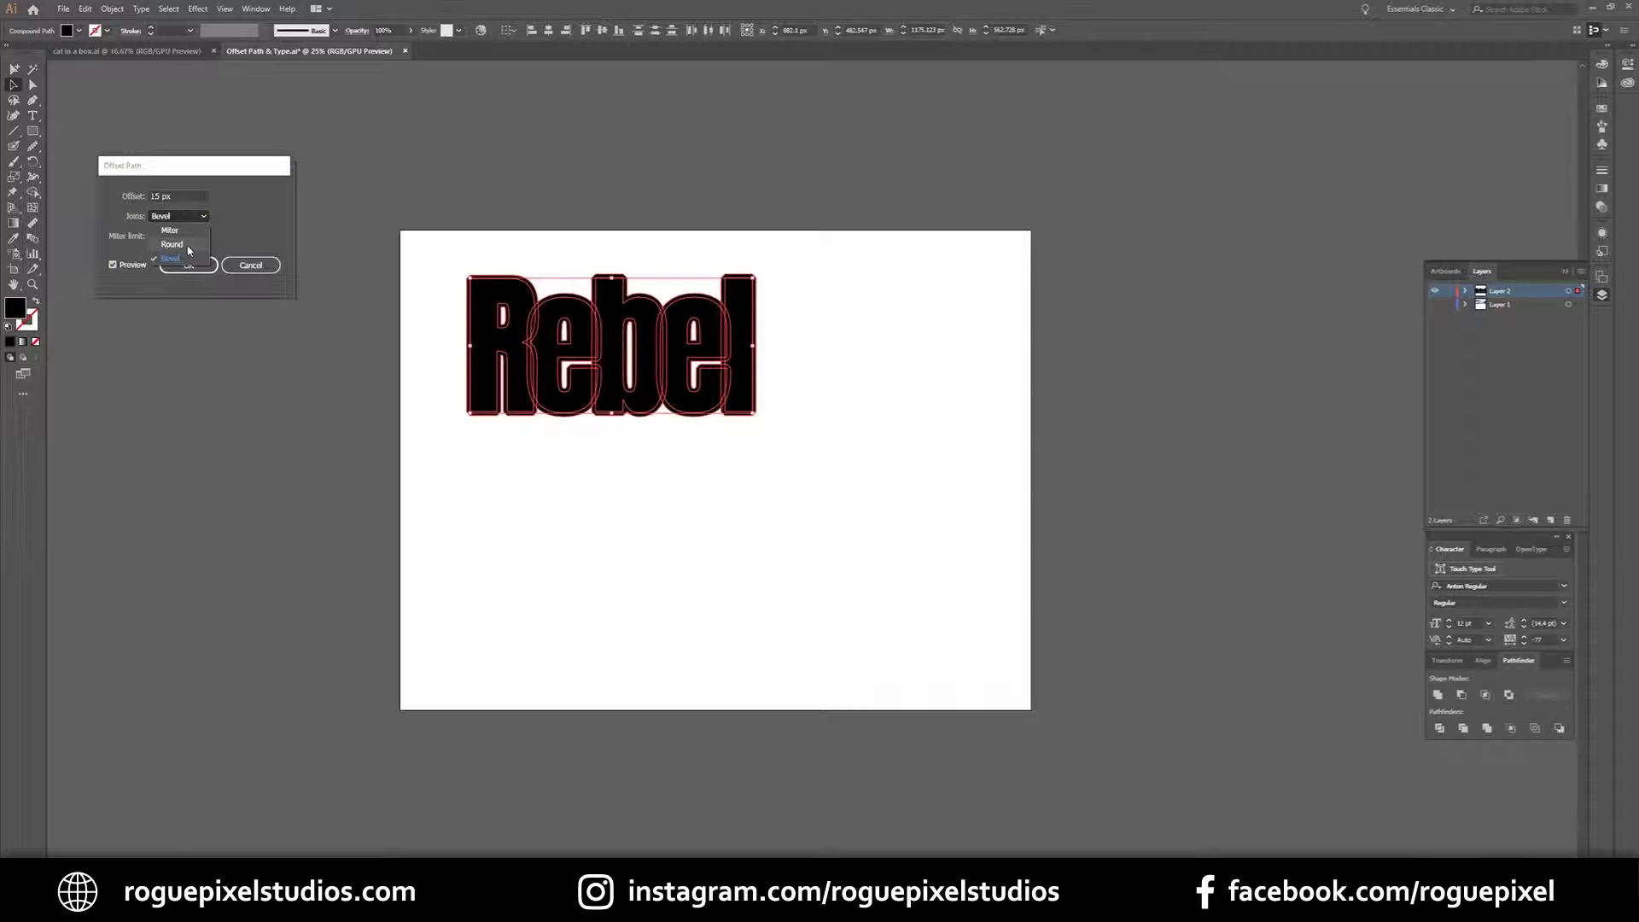
pyautogui.click(175, 246)
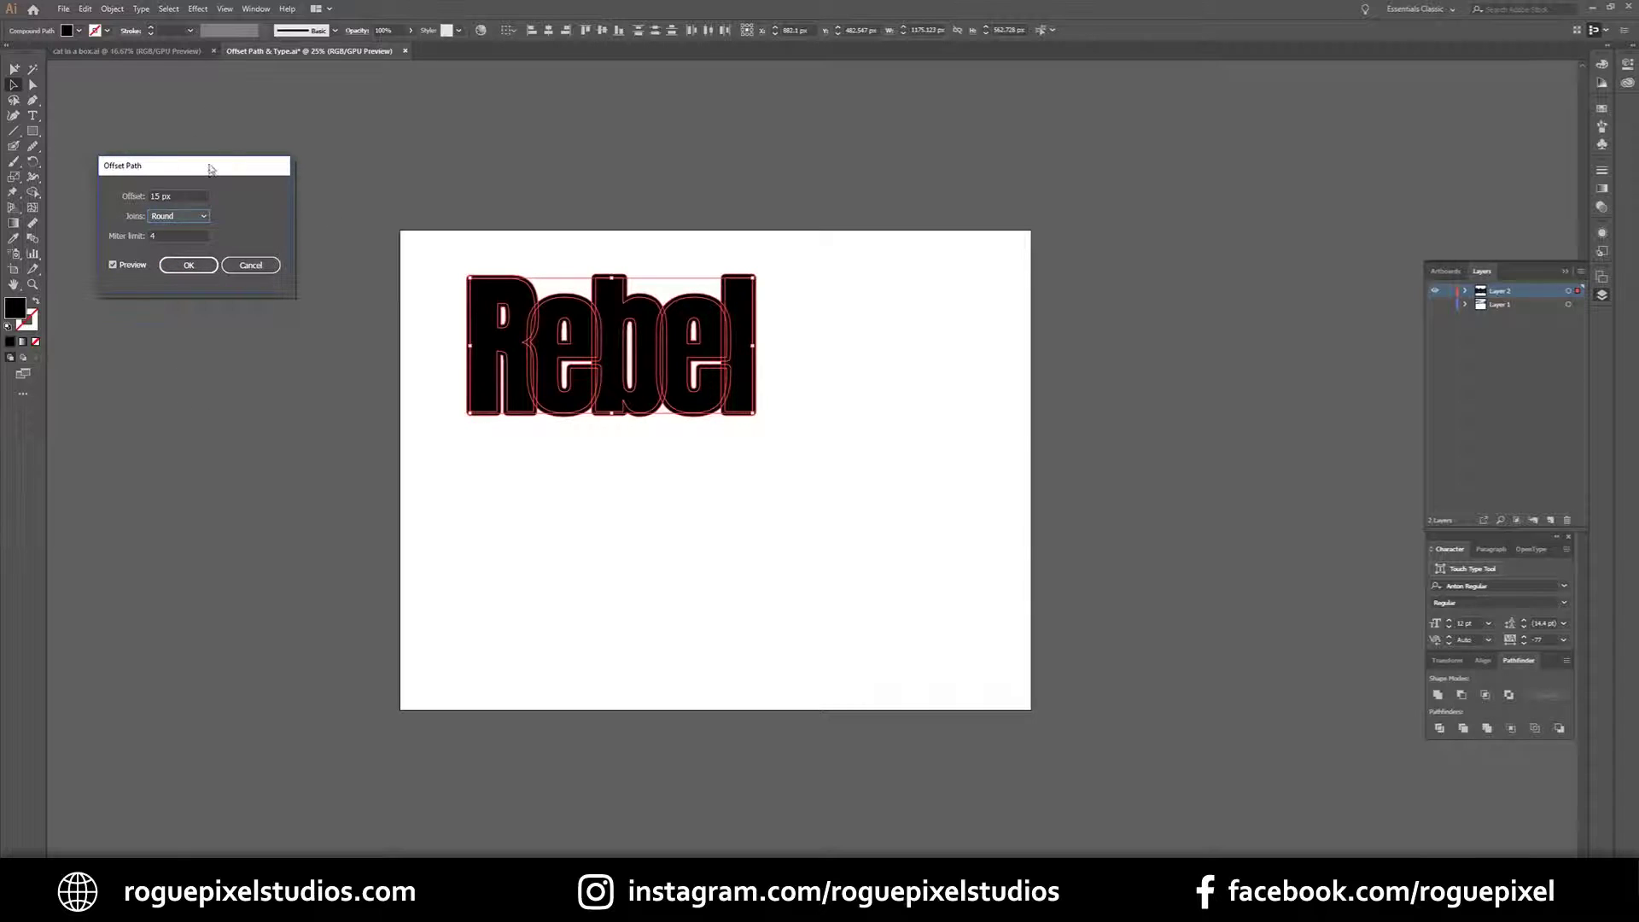
pyautogui.click(174, 219)
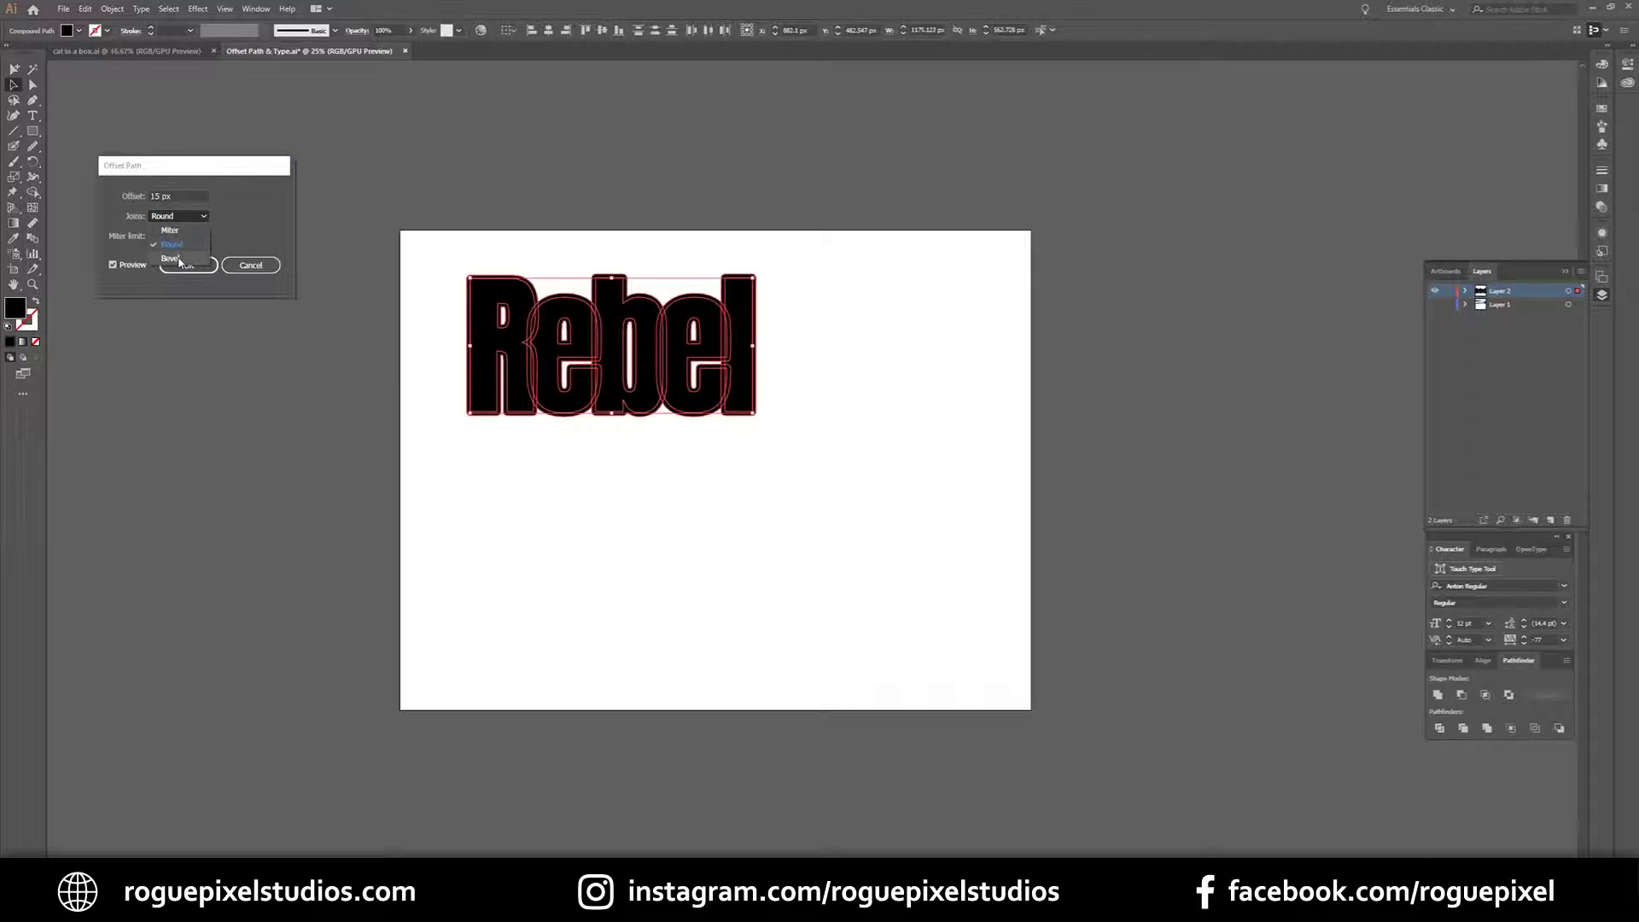
pyautogui.click(177, 230)
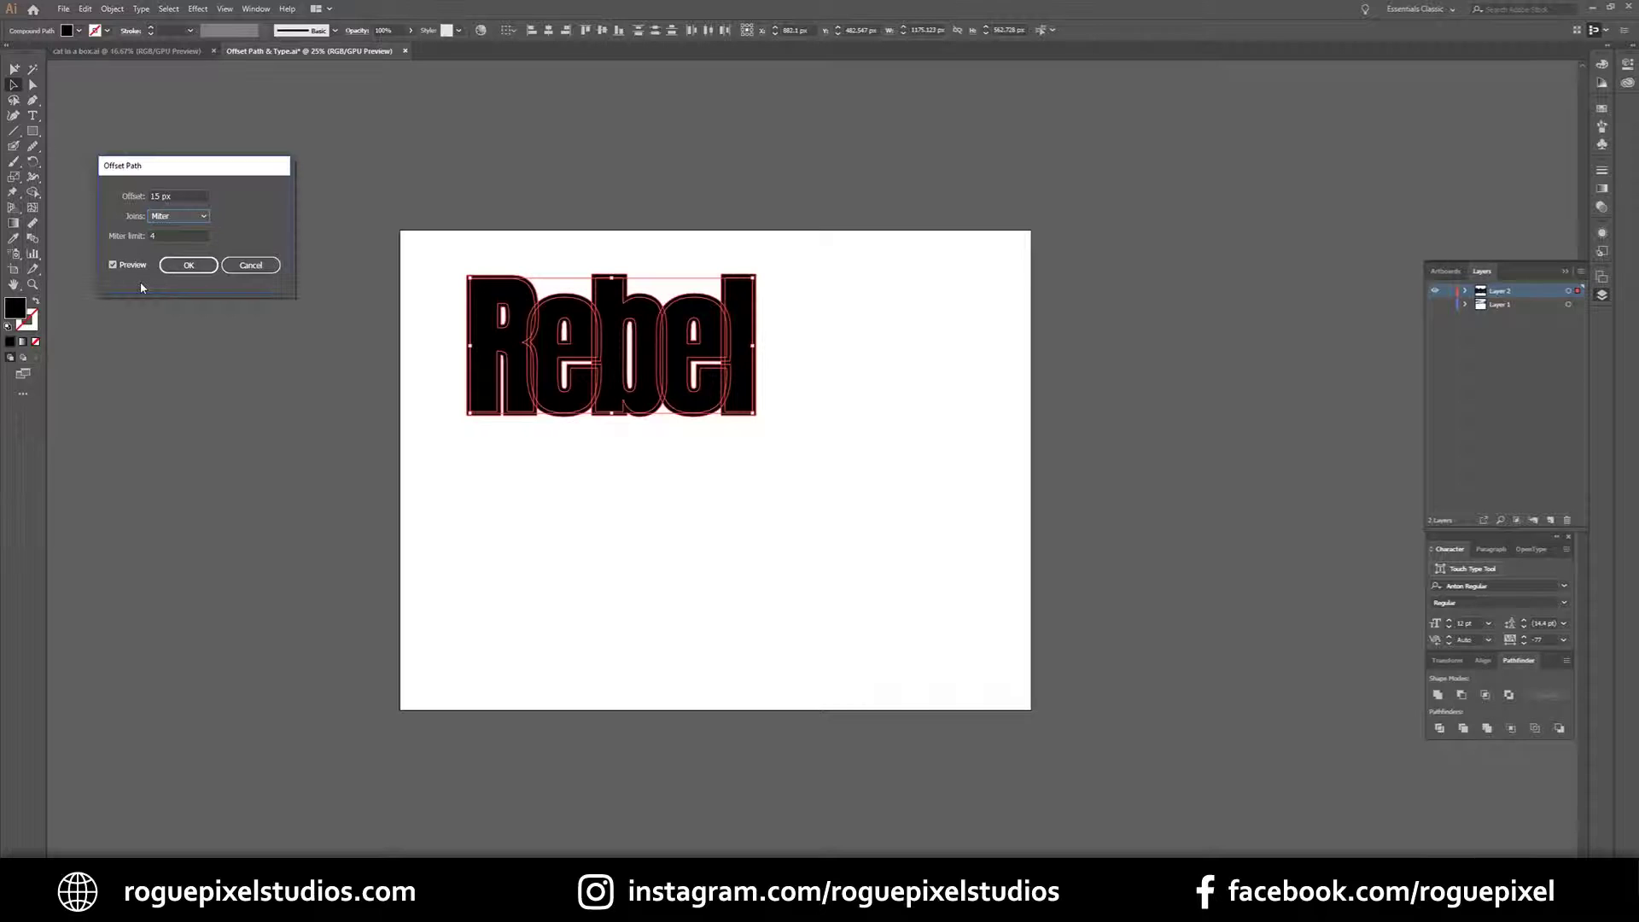
pyautogui.press('Return')
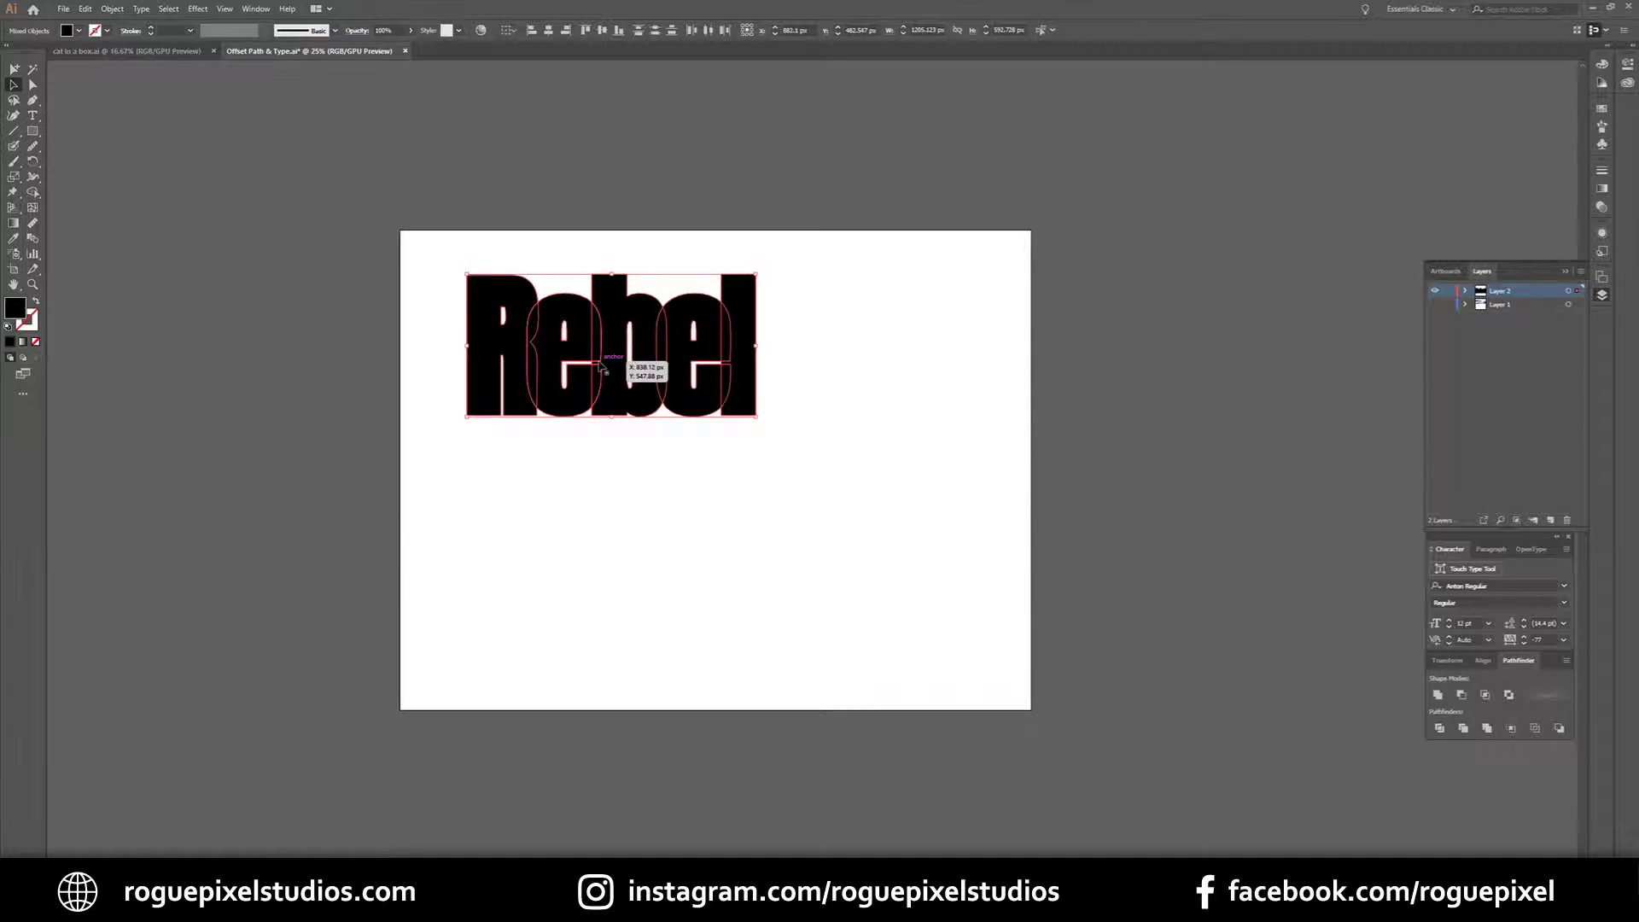
# - Fill the offset shapes behind the Rebel lettering with lime green A6C644 and deselect them
pyautogui.doubleClick(15, 309)
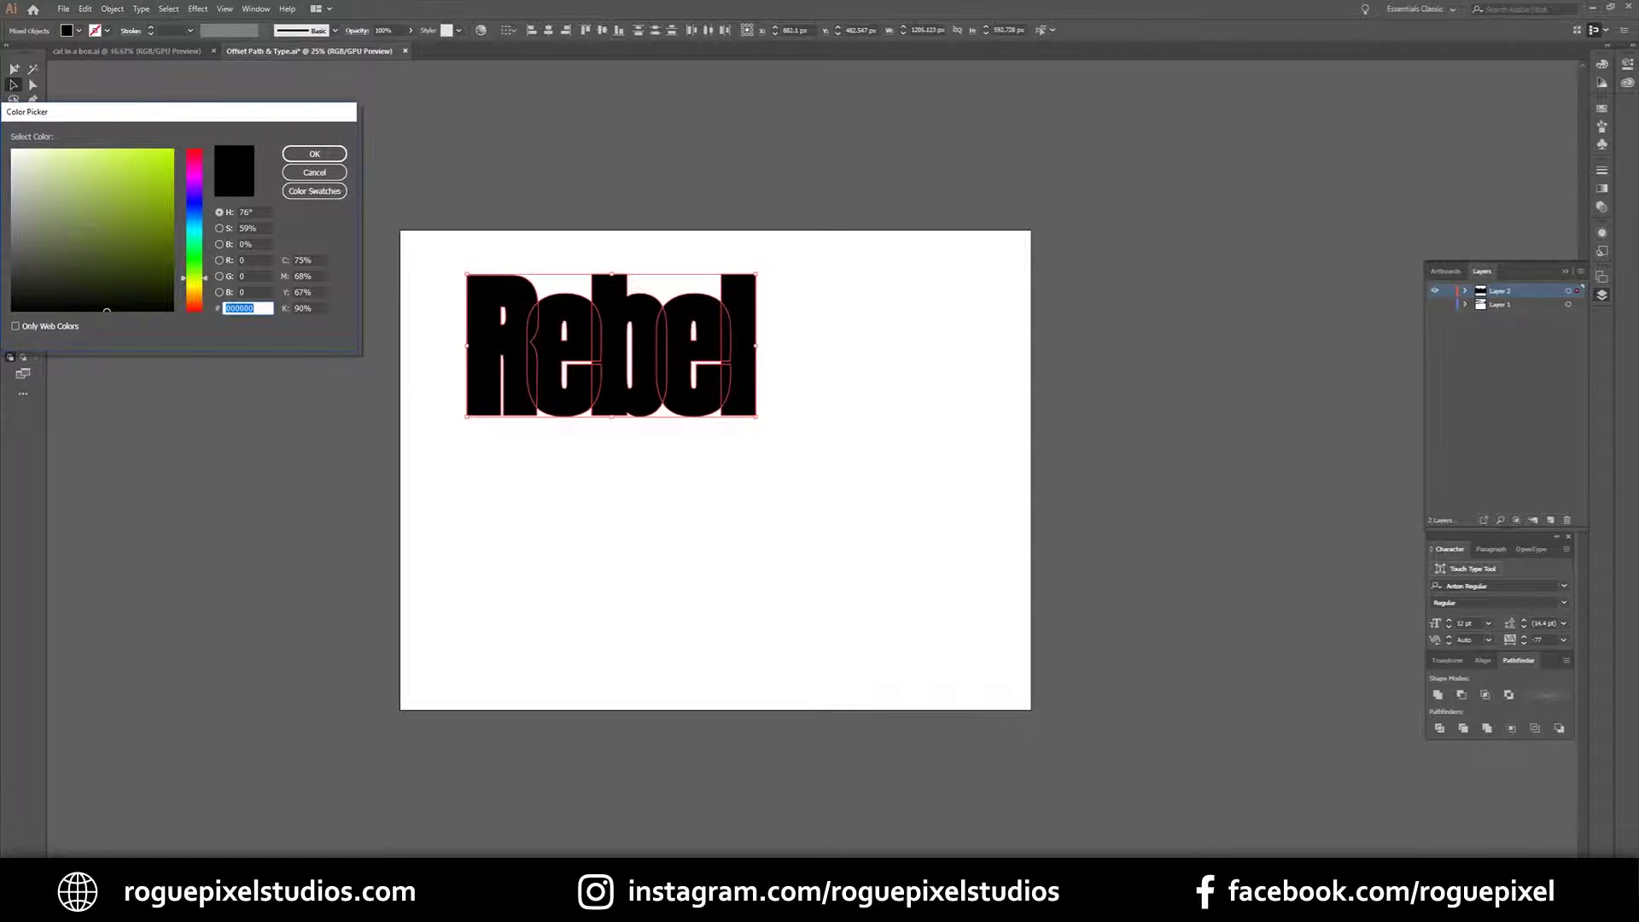
pyautogui.click(119, 185)
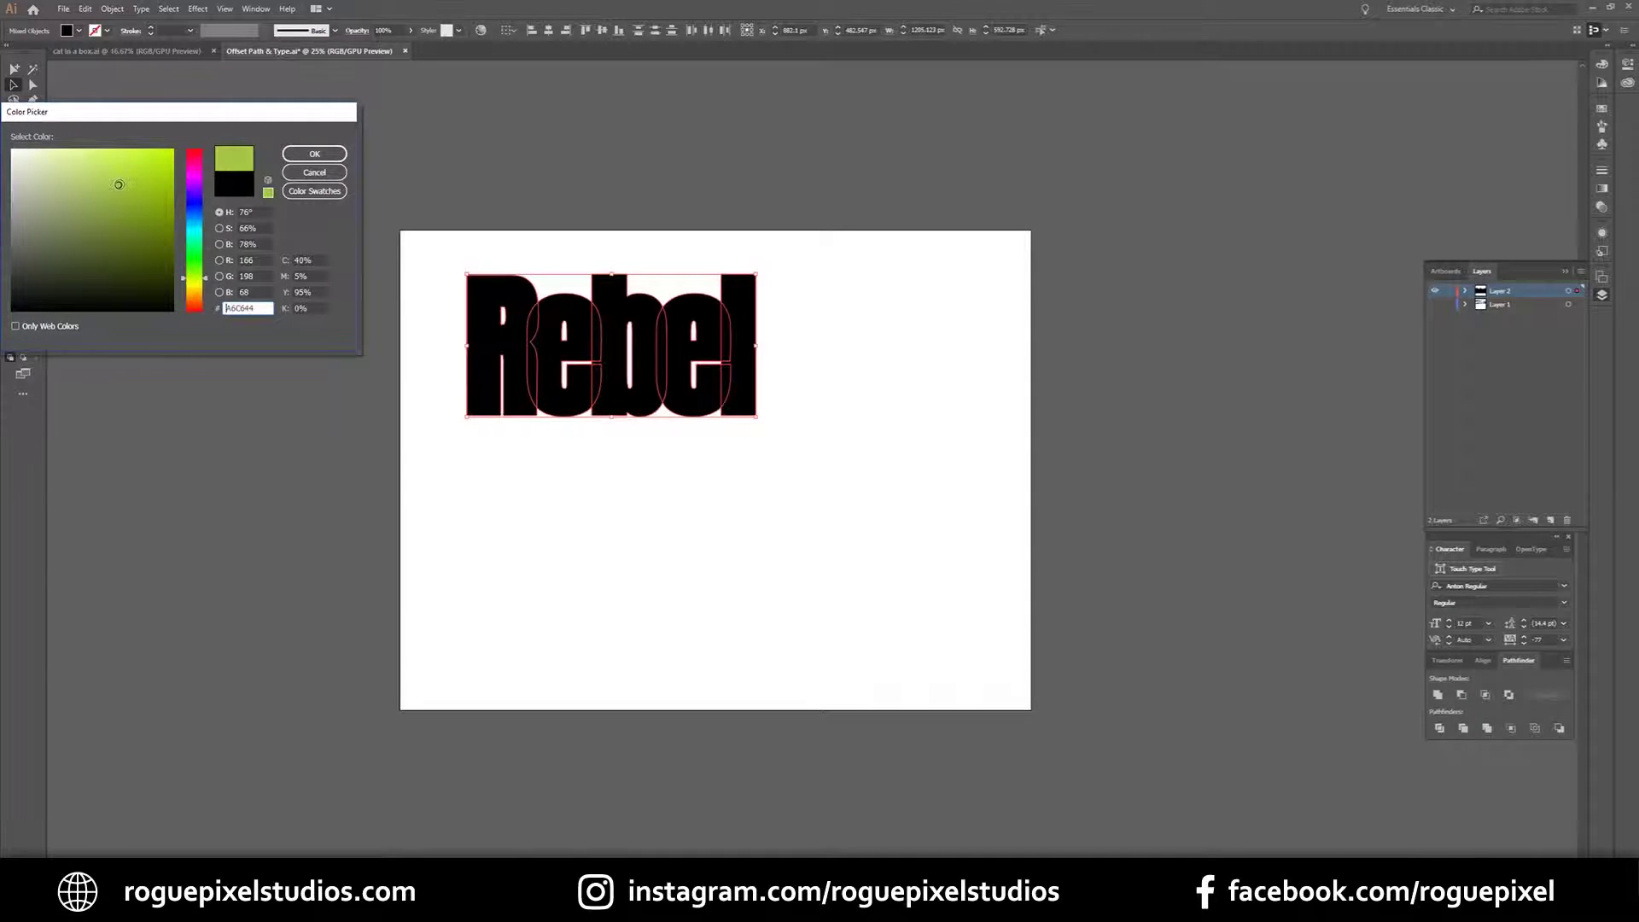
pyautogui.click(314, 155)
pyautogui.click(834, 350)
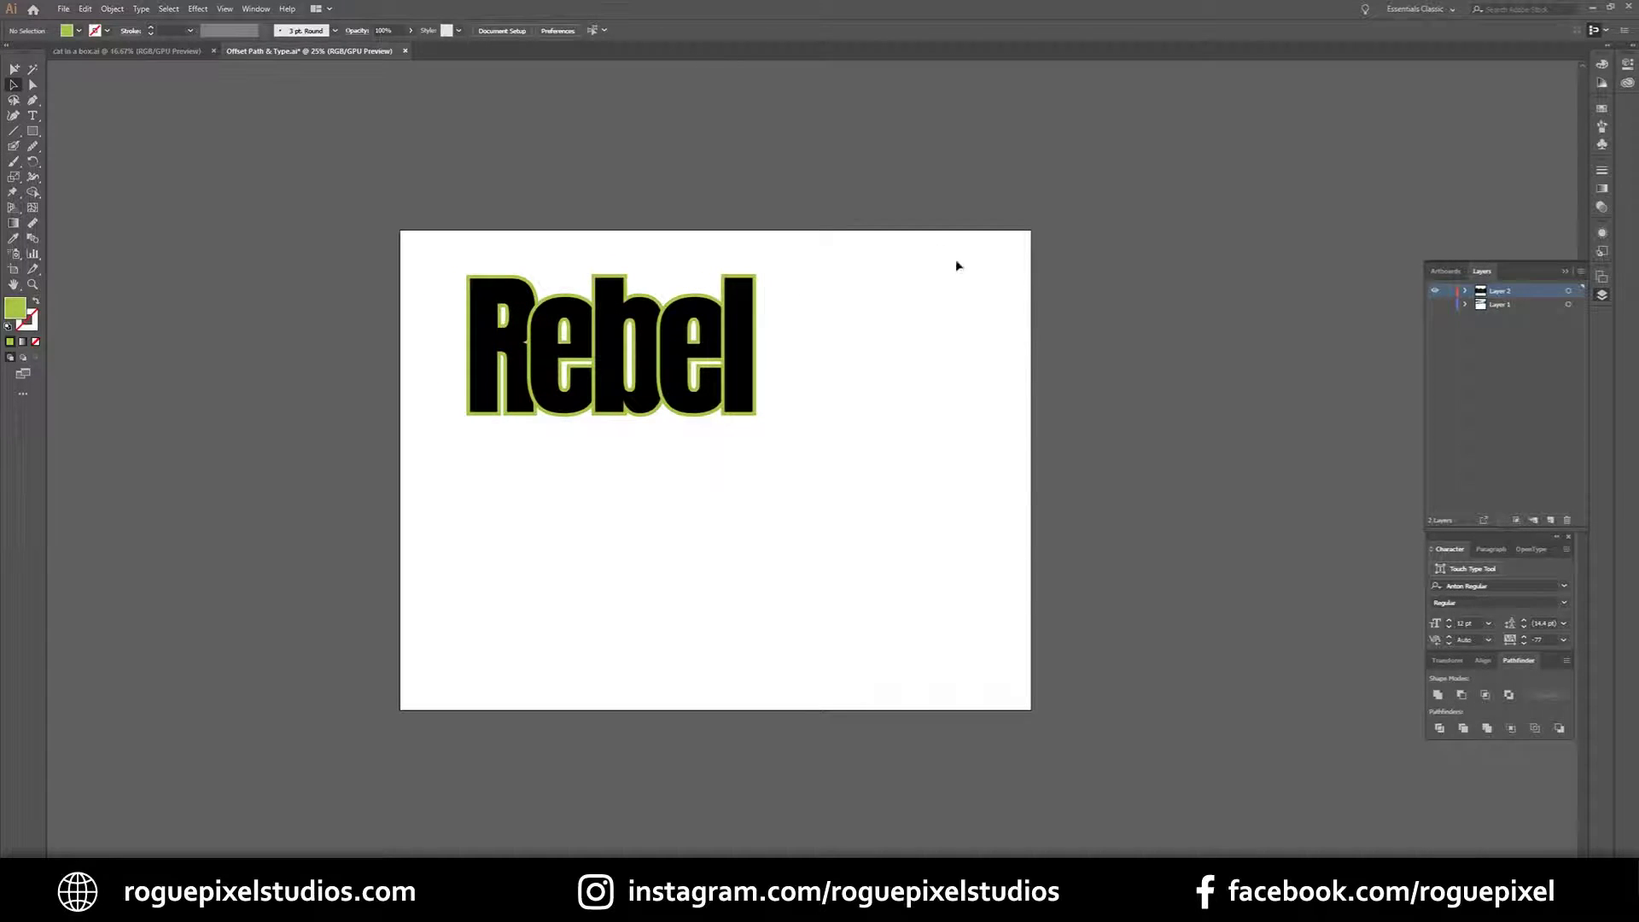
# - Select the lettering with its offset and use Shape Builder to merge the overlapping segments into the b and the l
pyautogui.moveTo(452, 267); pyautogui.dragTo(782, 475)
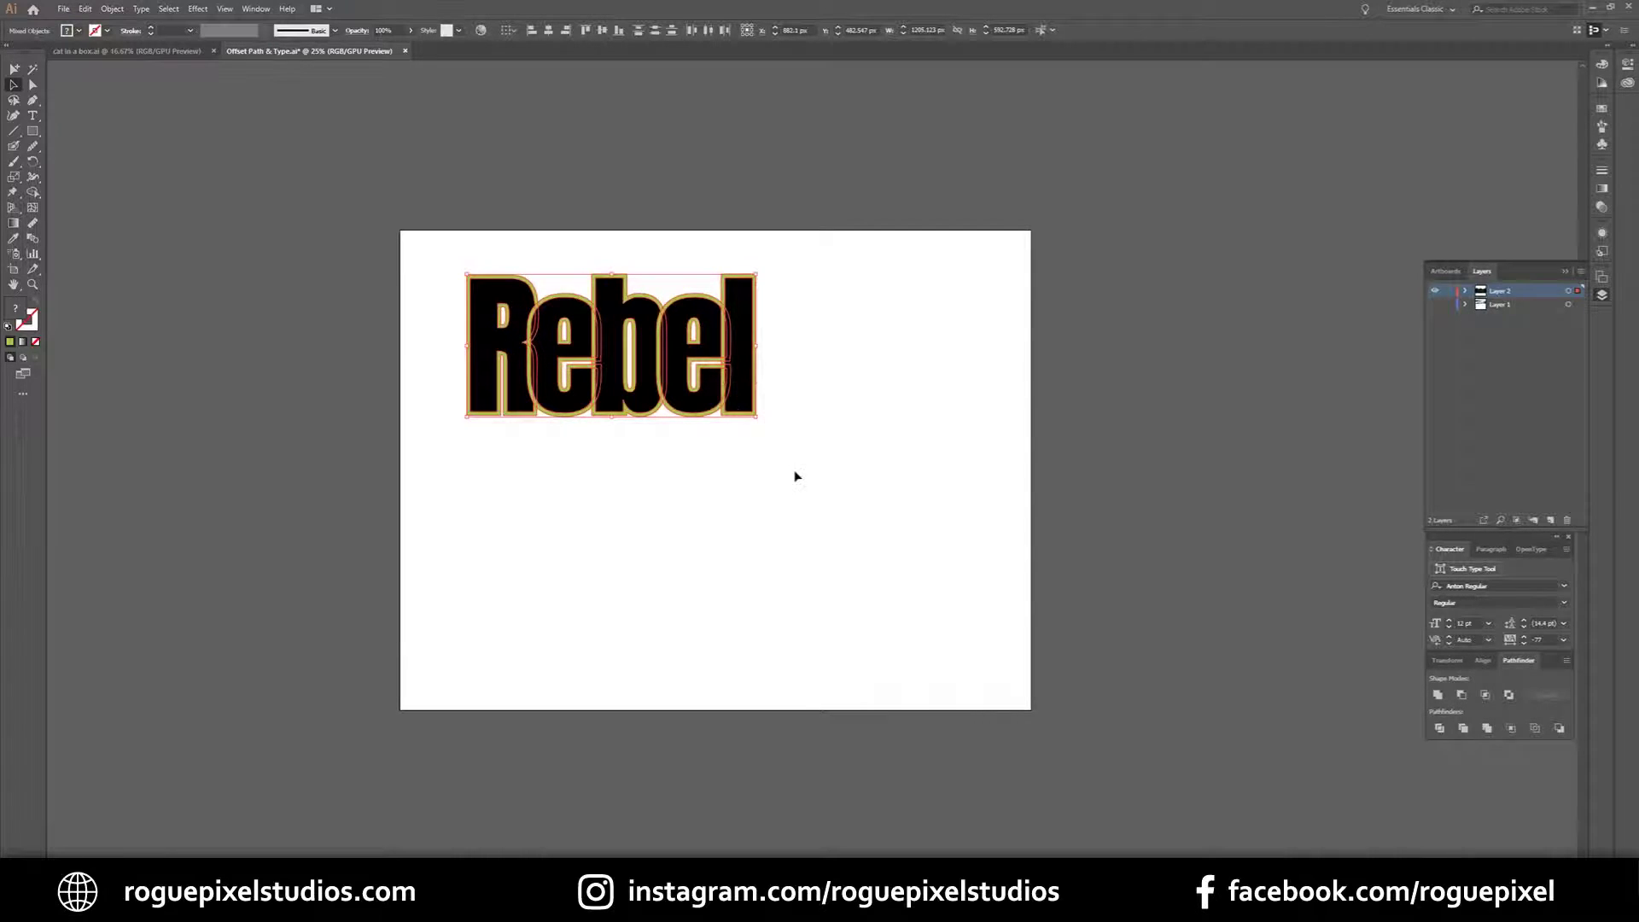
pyautogui.hotkey('ctrl', '=')
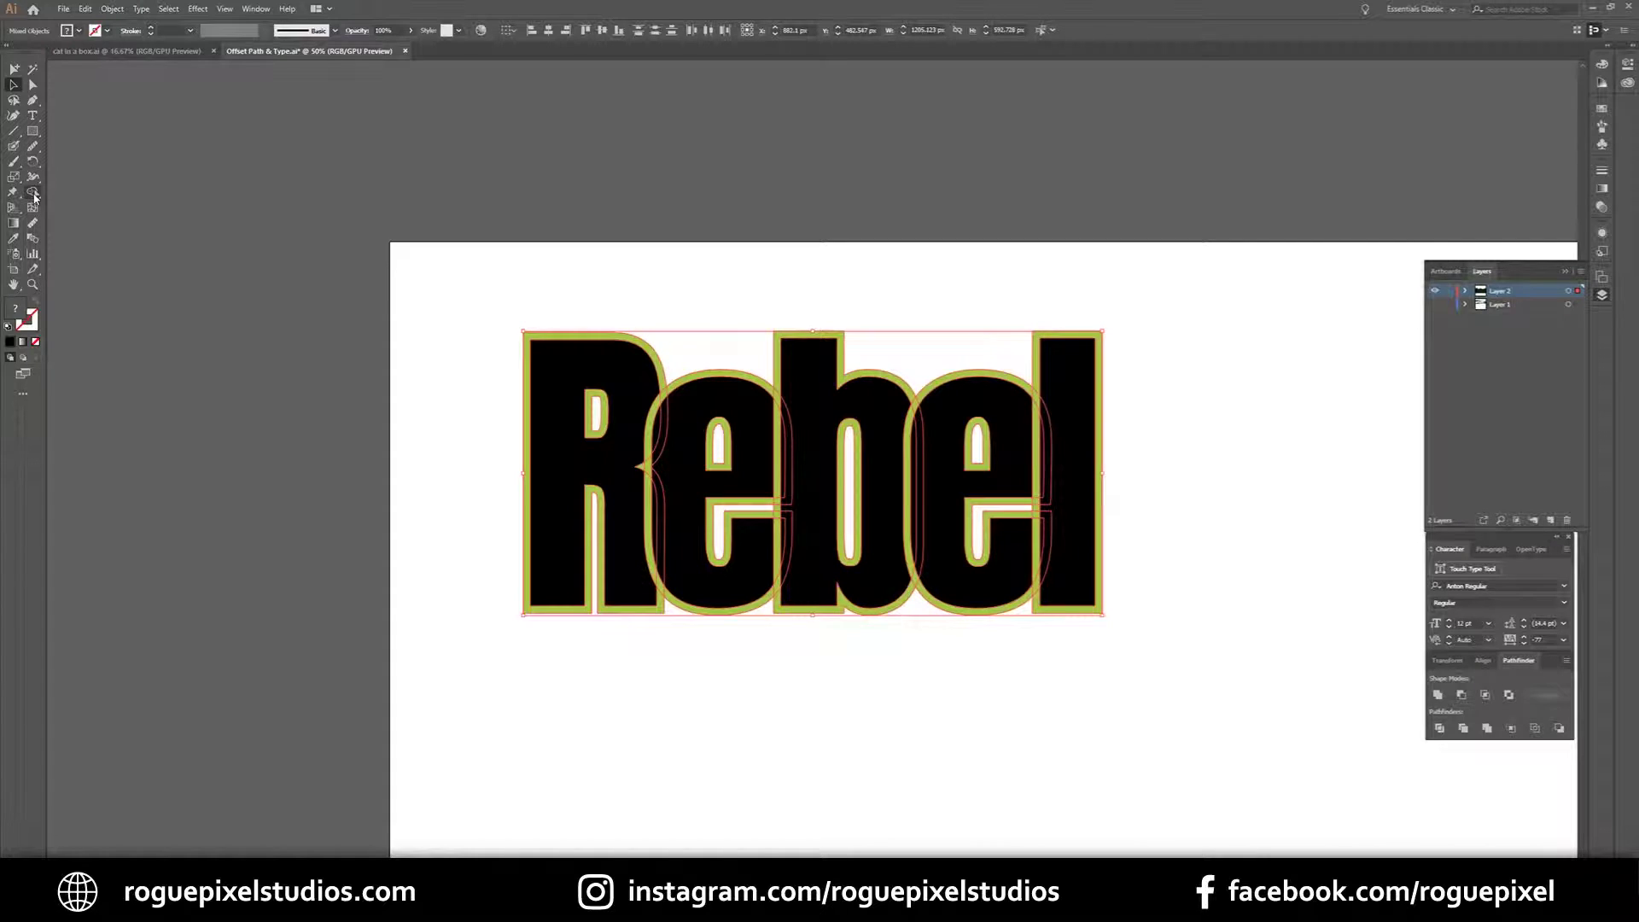
pyautogui.click(34, 194)
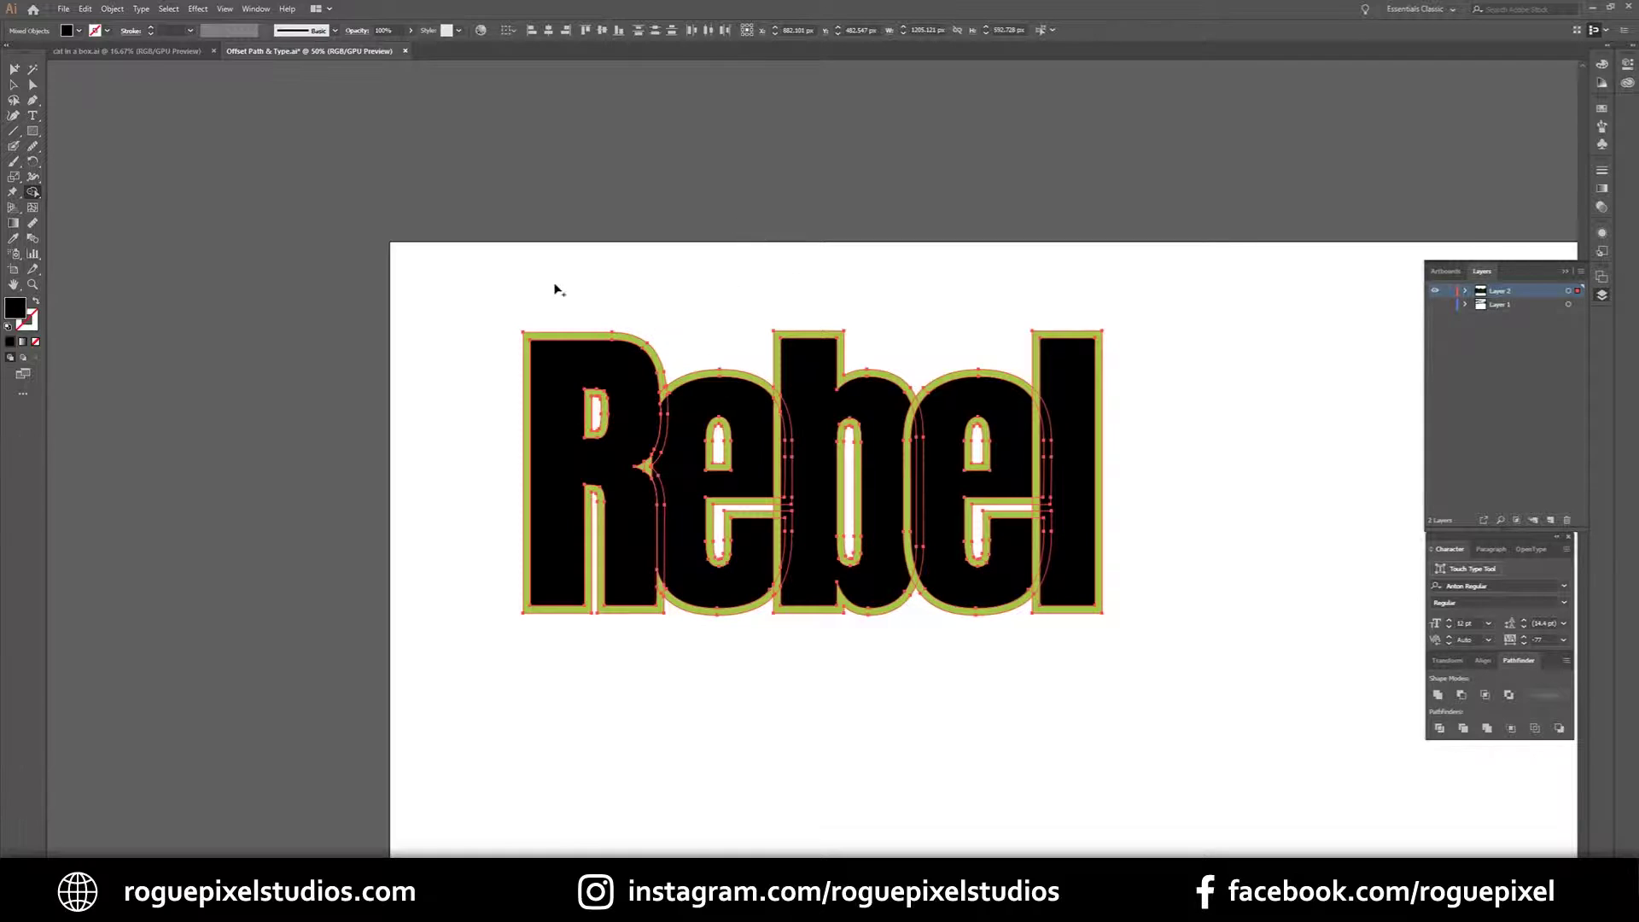
pyautogui.click(589, 338)
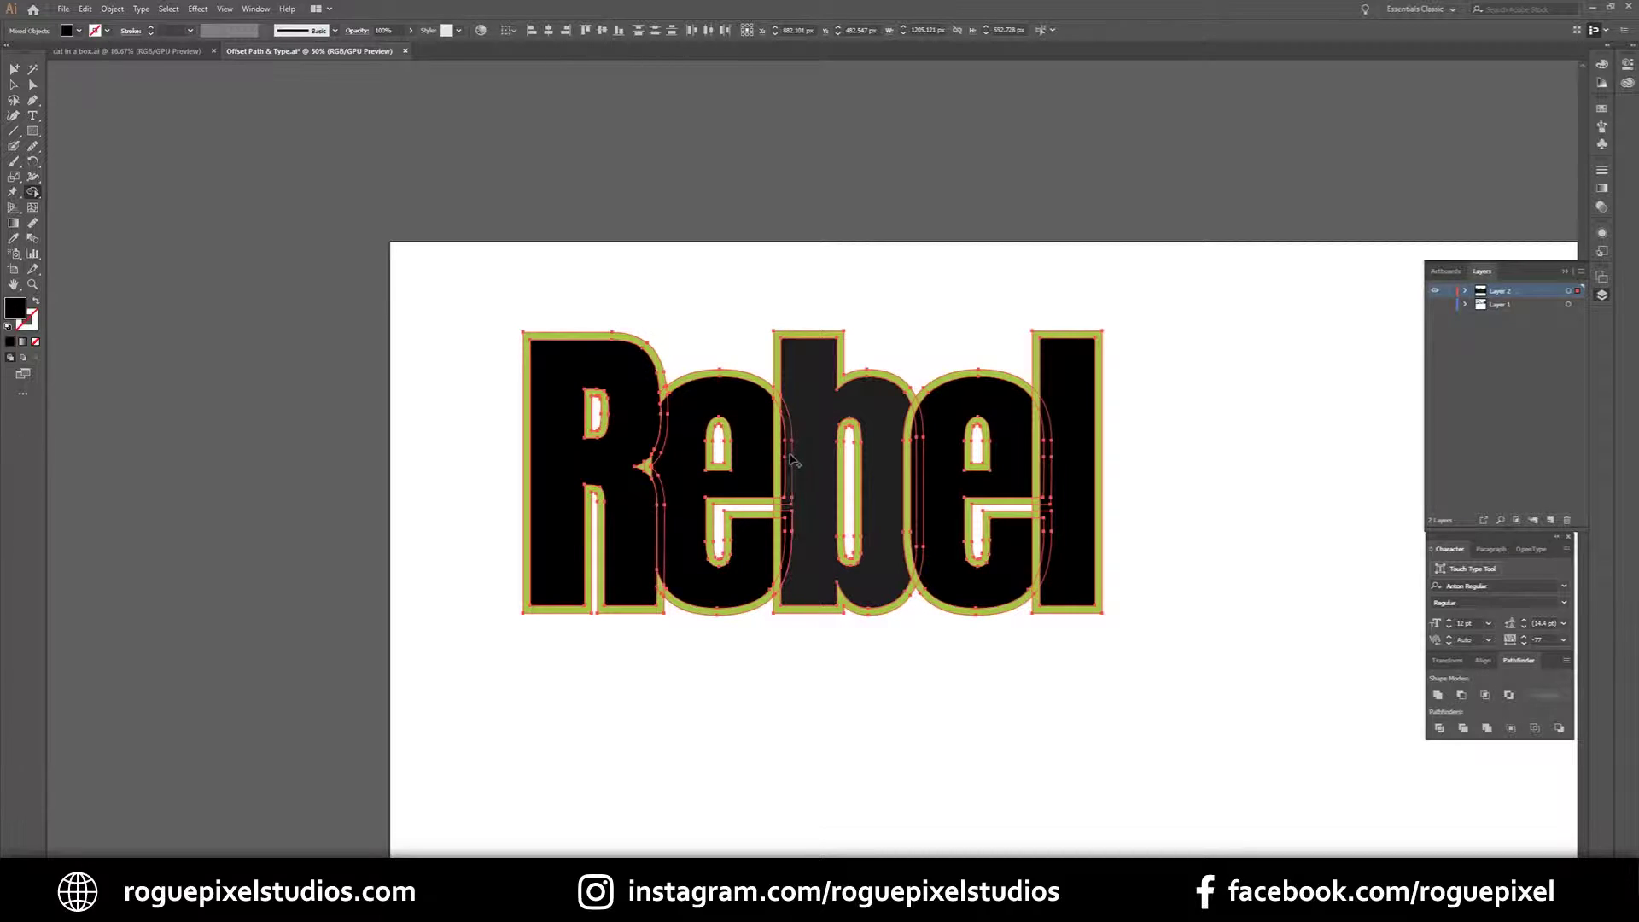
pyautogui.click(787, 504)
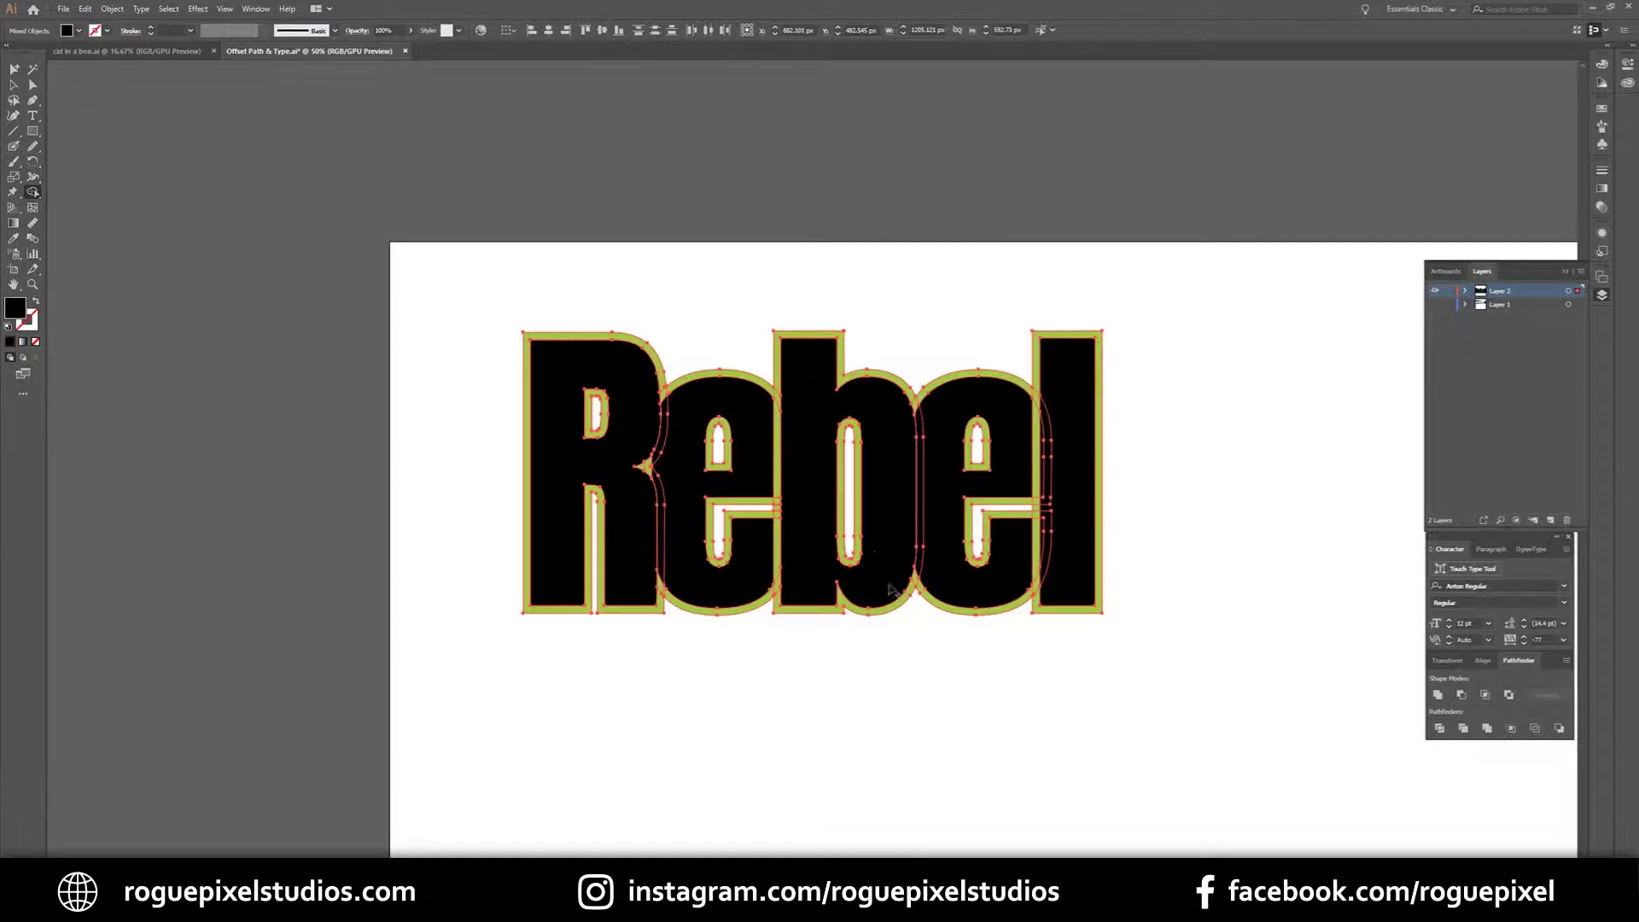
pyautogui.click(1071, 384)
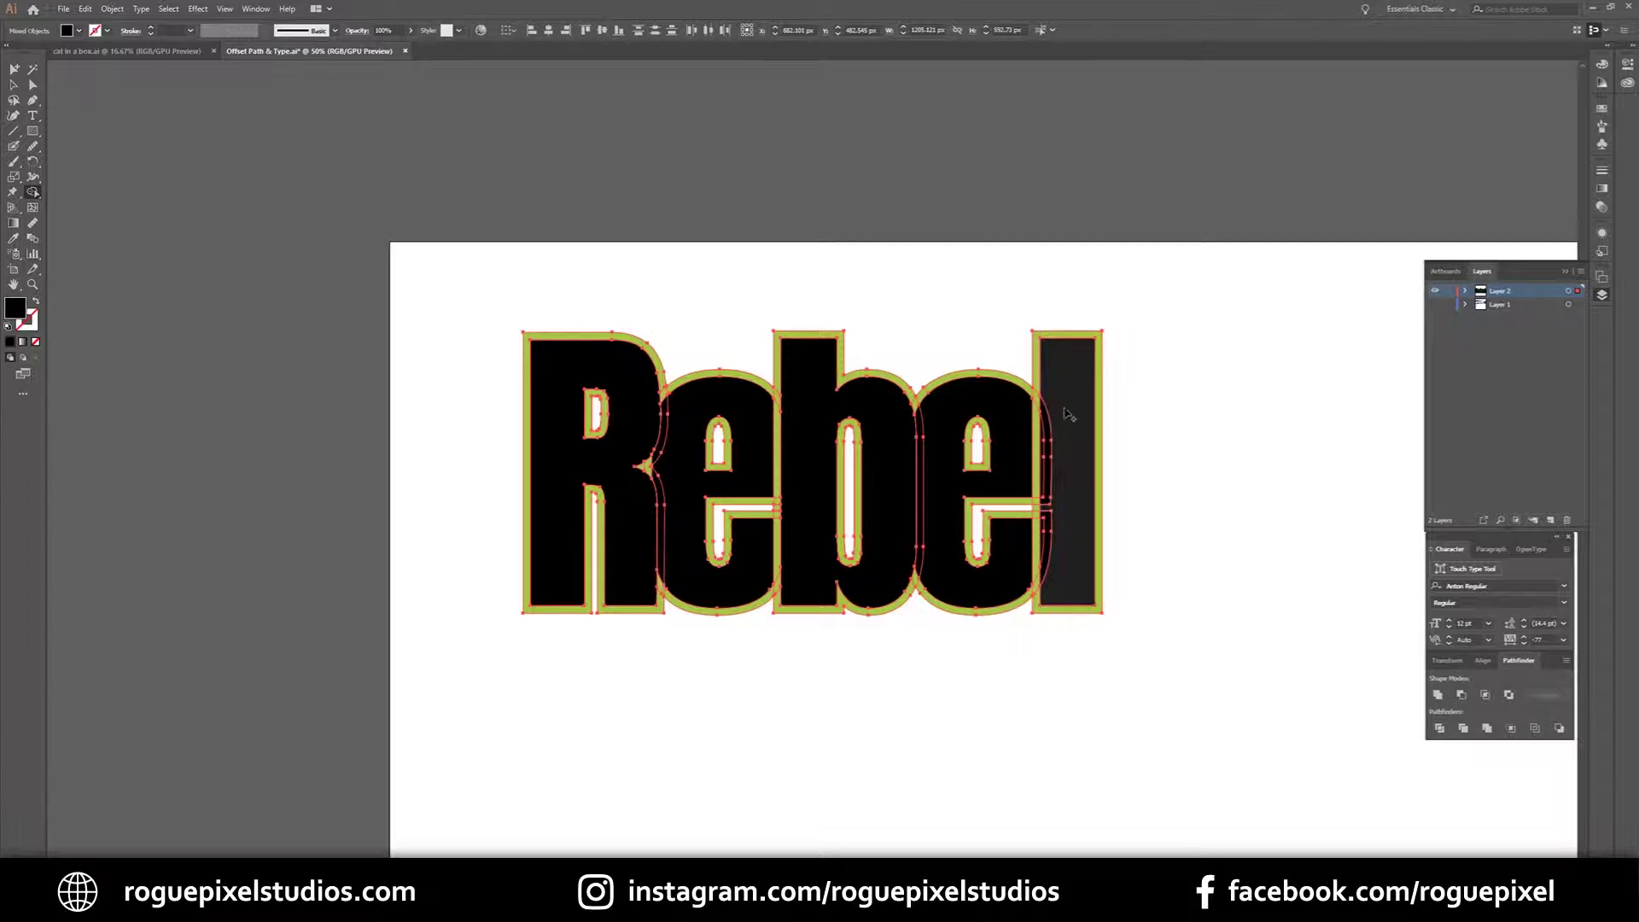
pyautogui.click(1050, 524)
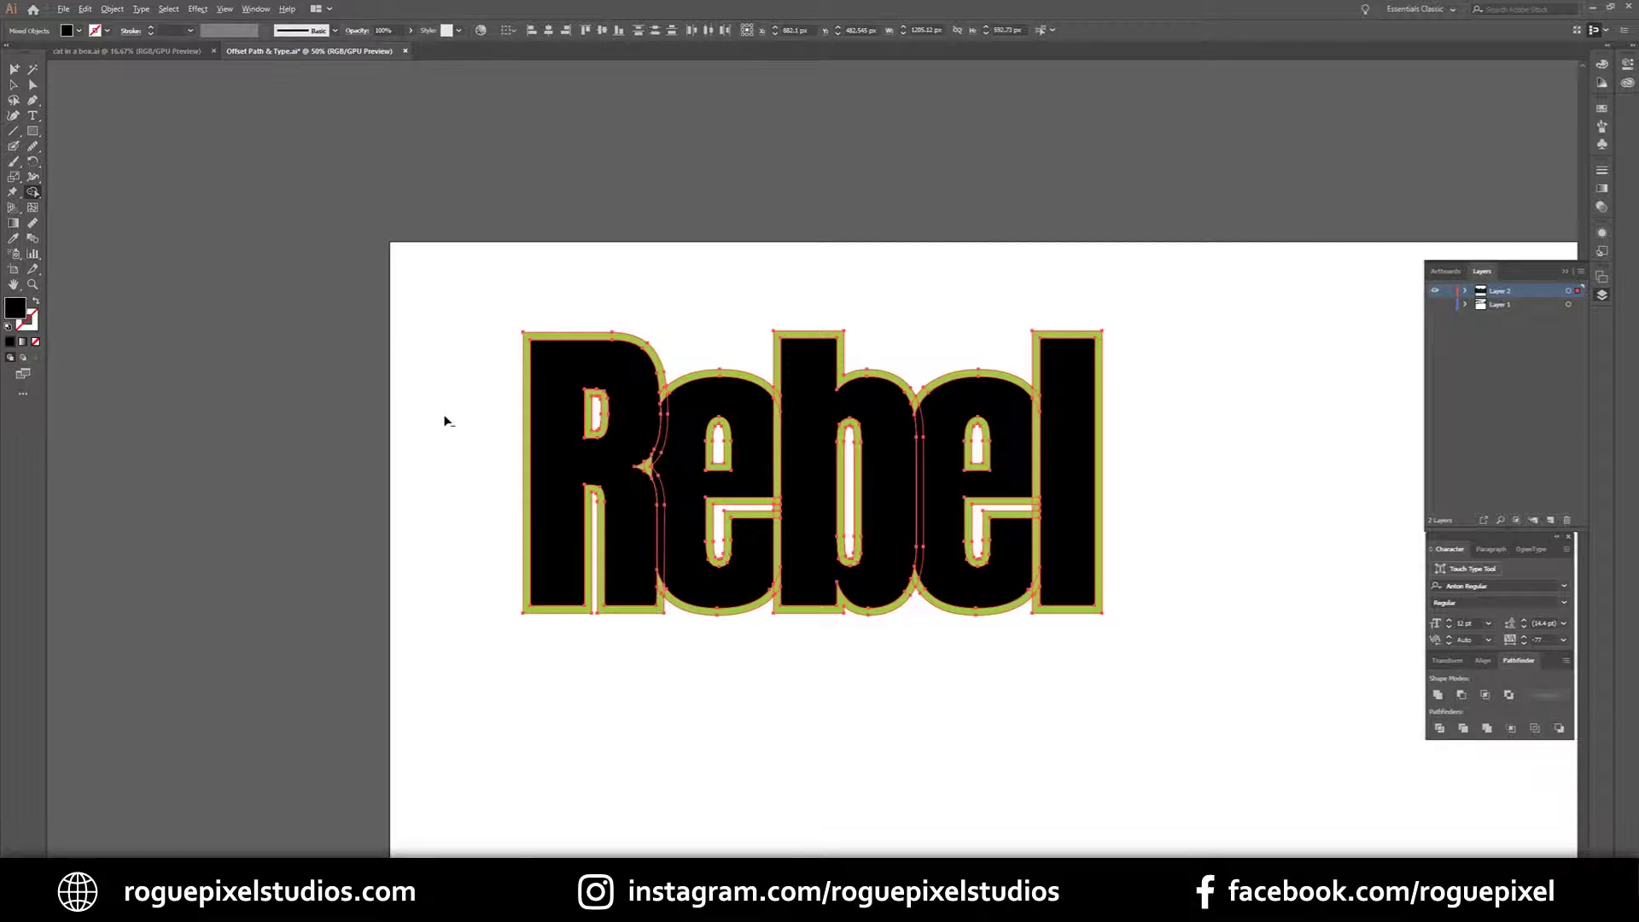
# - Remove the green offset areas along the outer edges of the letters and inside the R's counter with Shape Builder
pyautogui.keyDown('alt'); pyautogui.click(523, 426); pyautogui.keyUp('alt')
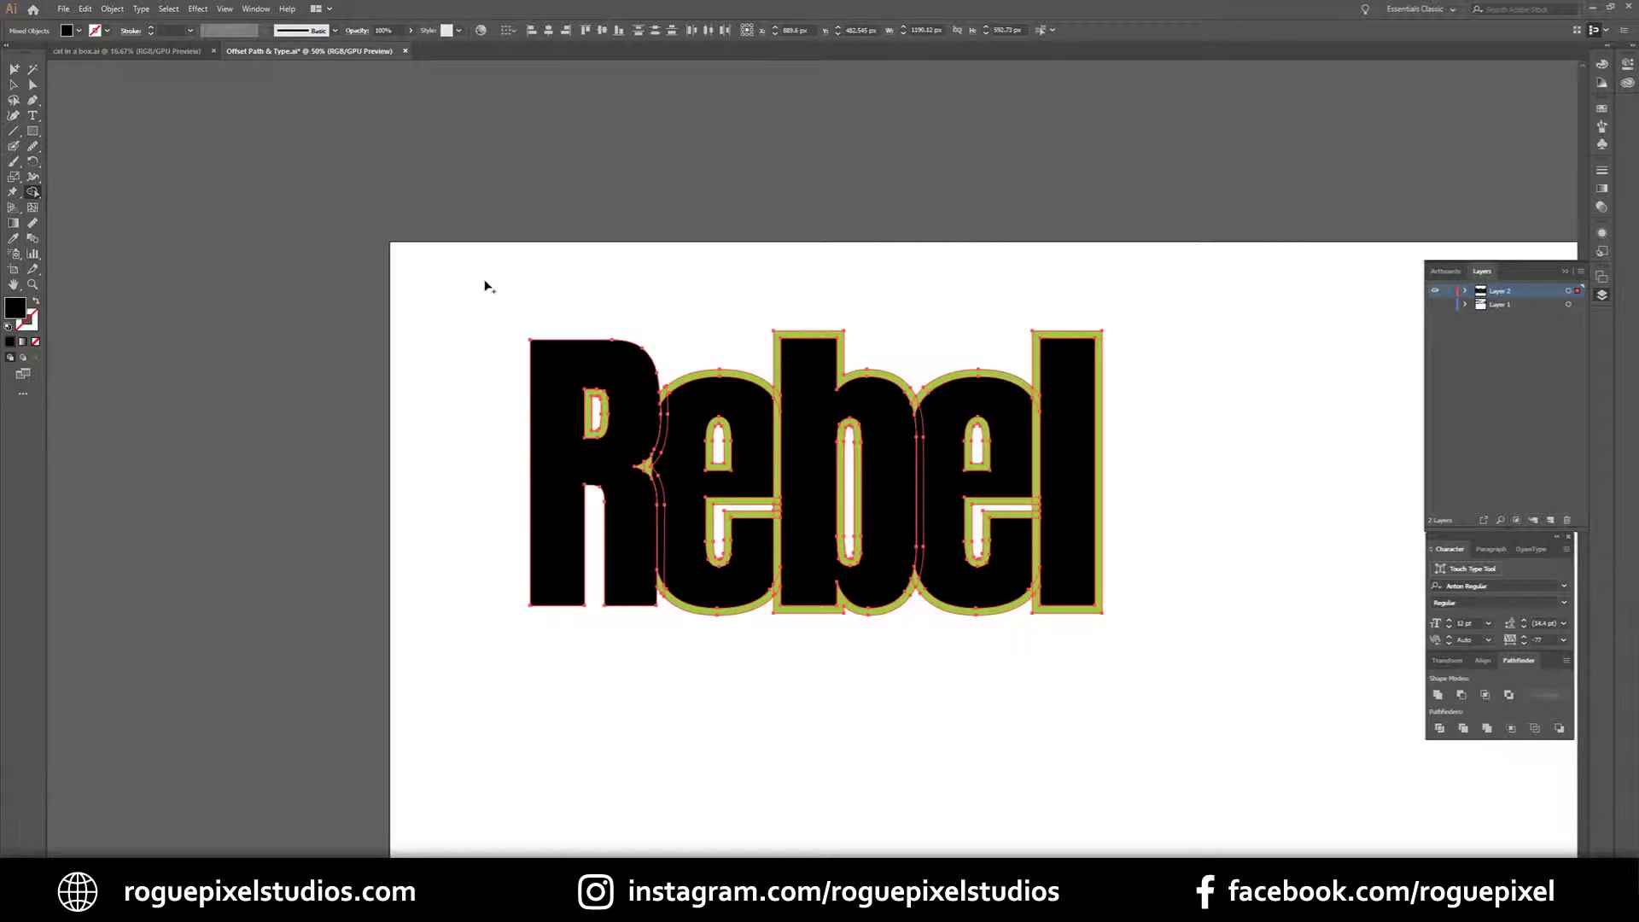
pyautogui.keyDown('alt'); pyautogui.click(705, 376); pyautogui.keyUp('alt')
pyautogui.keyDown('alt'); pyautogui.click(794, 331); pyautogui.keyUp('alt')
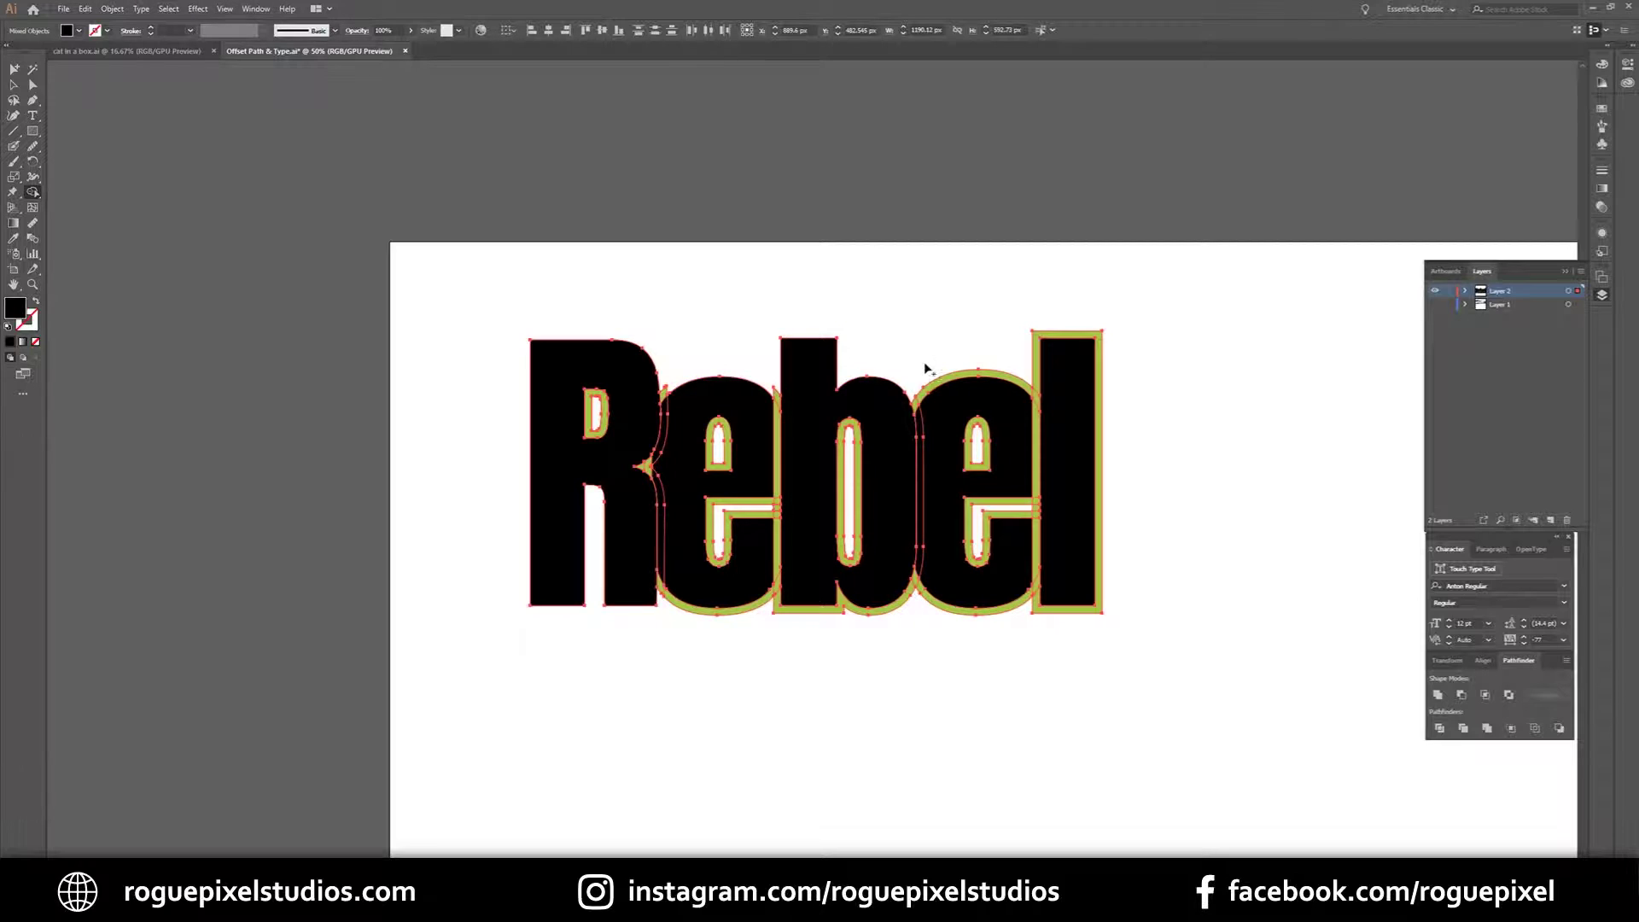
pyautogui.keyDown('alt'); pyautogui.click(952, 370); pyautogui.keyUp('alt')
pyautogui.keyDown('alt'); pyautogui.click(1056, 333); pyautogui.keyUp('alt')
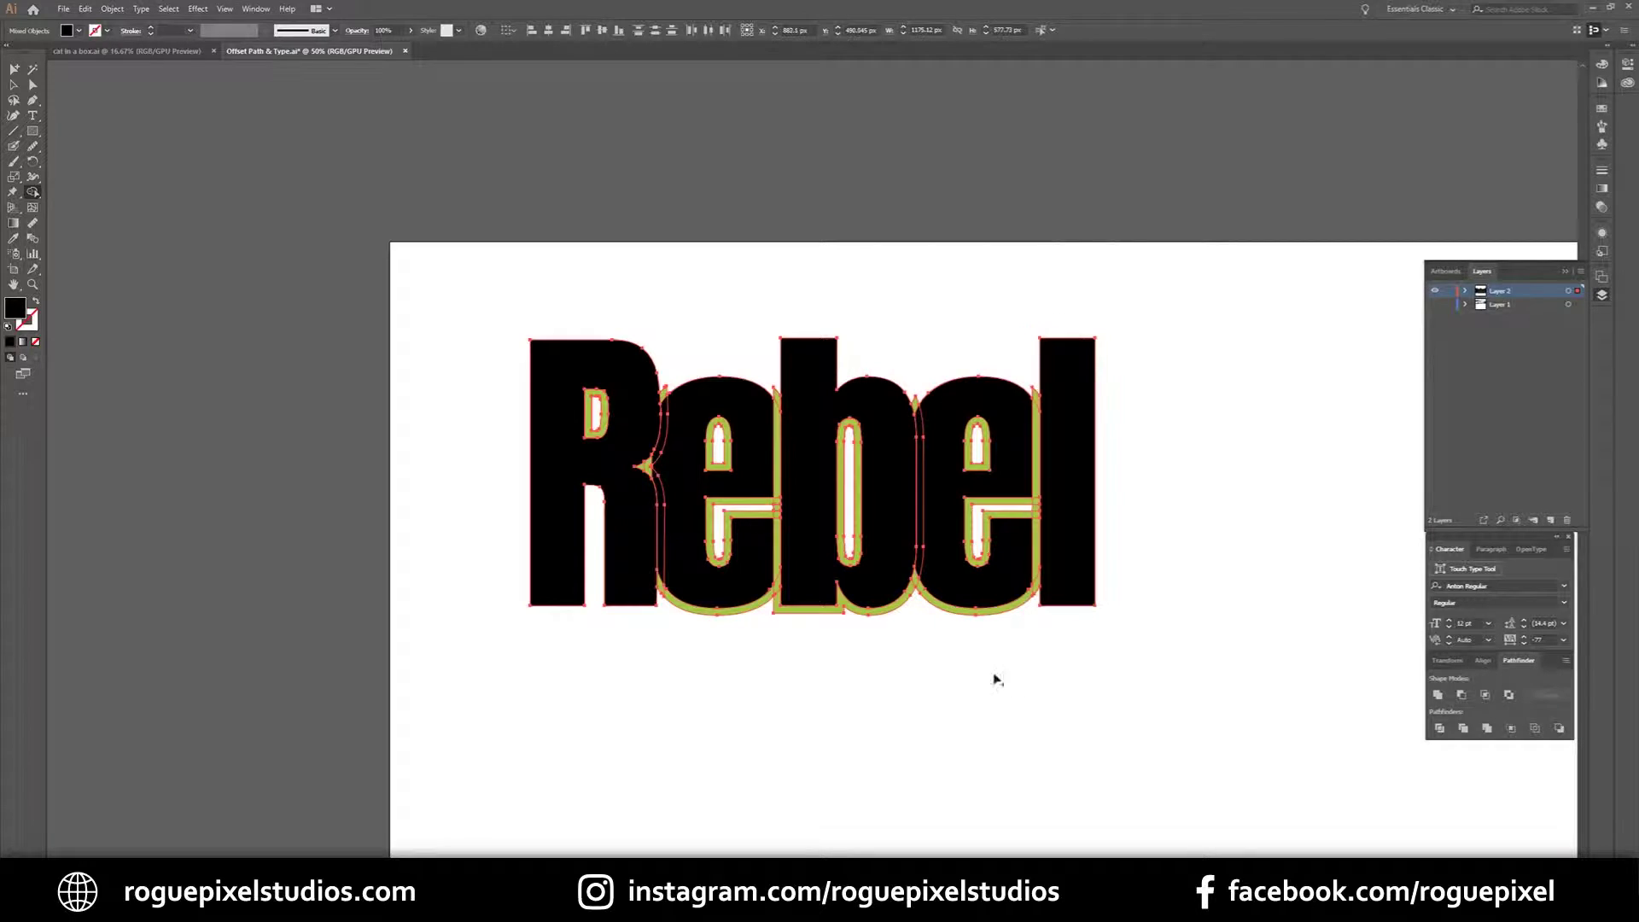
pyautogui.keyDown('alt'); pyautogui.click(973, 608); pyautogui.keyUp('alt')
pyautogui.keyDown('alt'); pyautogui.click(845, 608); pyautogui.keyUp('alt')
pyautogui.keyDown('alt'); pyautogui.click(717, 607); pyautogui.keyUp('alt')
pyautogui.keyDown('alt'); pyautogui.click(589, 414); pyautogui.keyUp('alt')
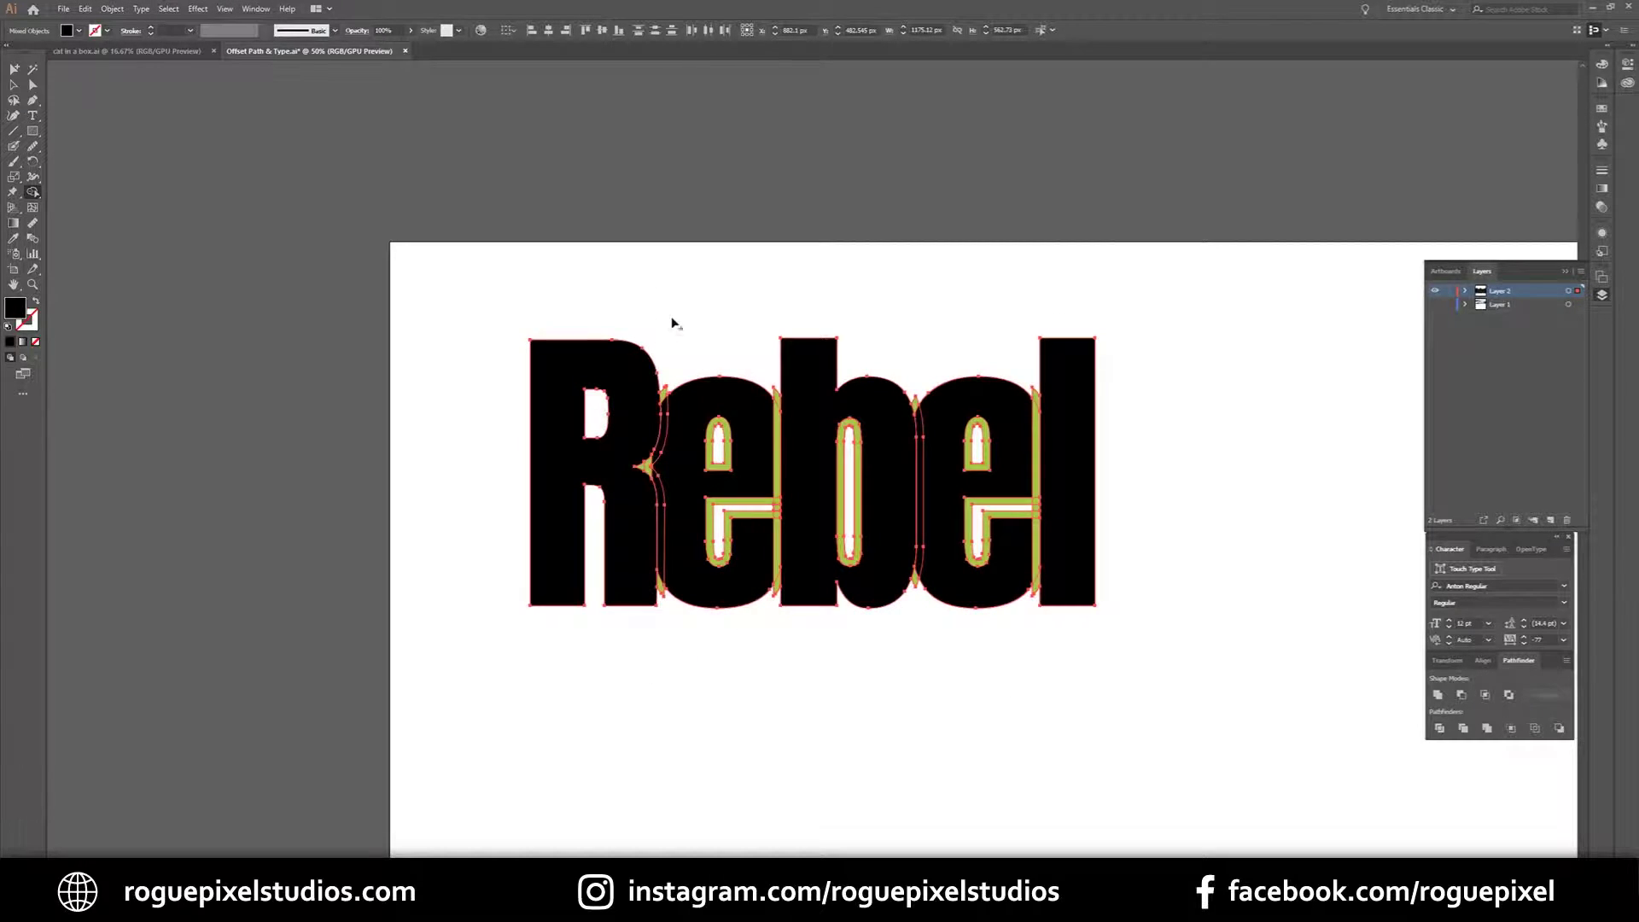
# - Remove the offset pieces between R and e, inside the first e, and between that e and the b
pyautogui.hotkey('ctrl', '+')
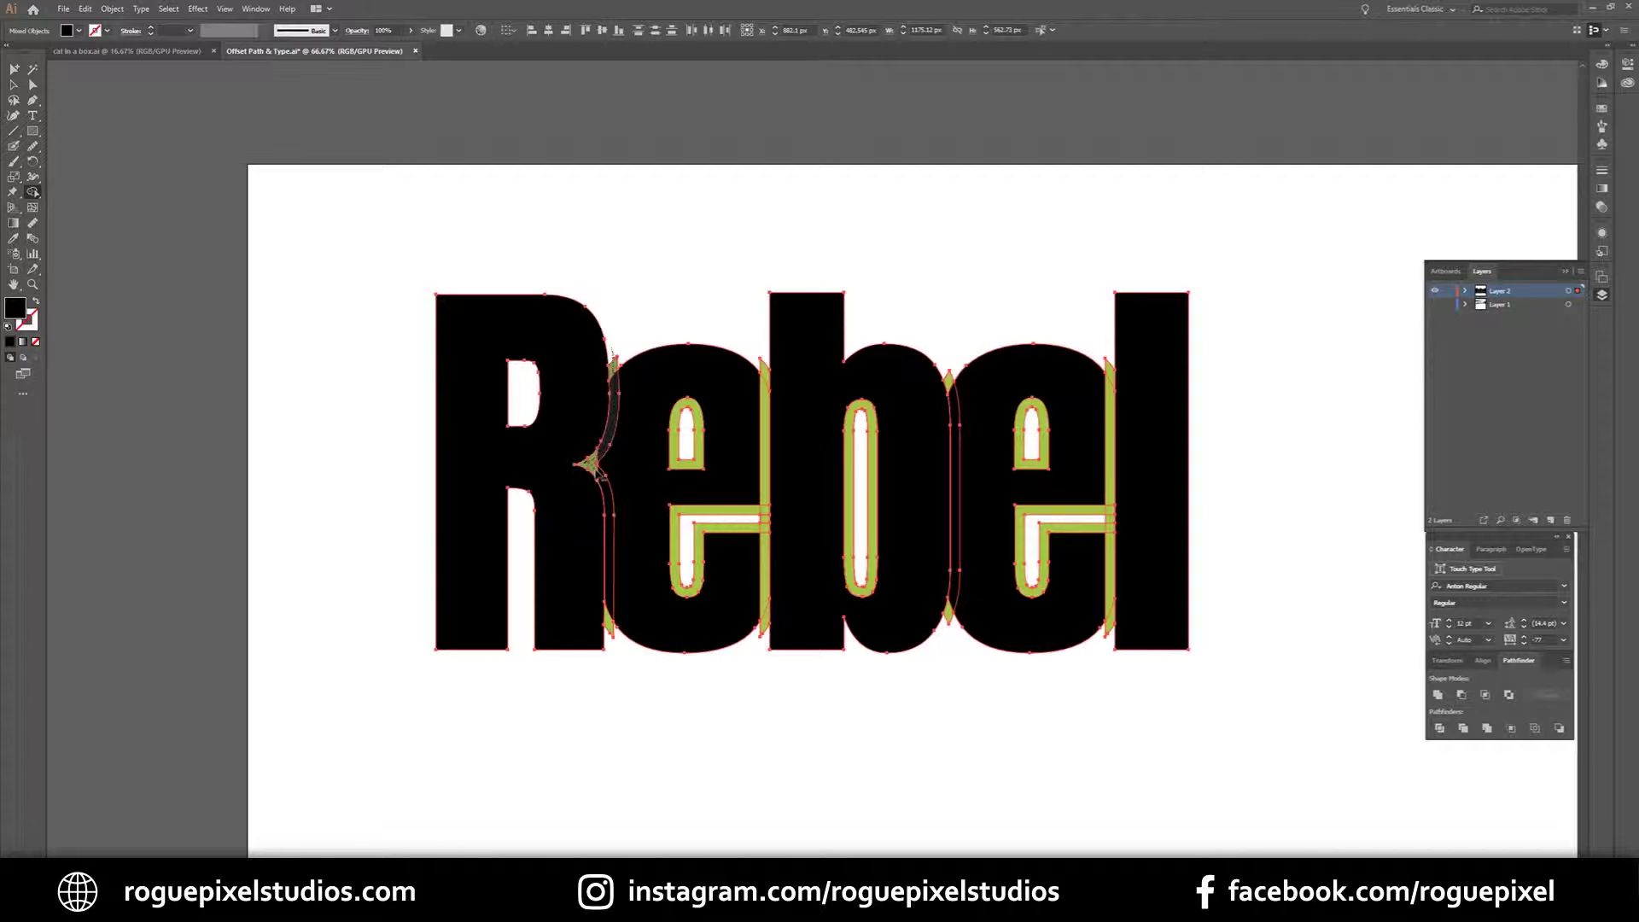
pyautogui.keyDown('alt'); pyautogui.click(607, 499); pyautogui.keyUp('alt')
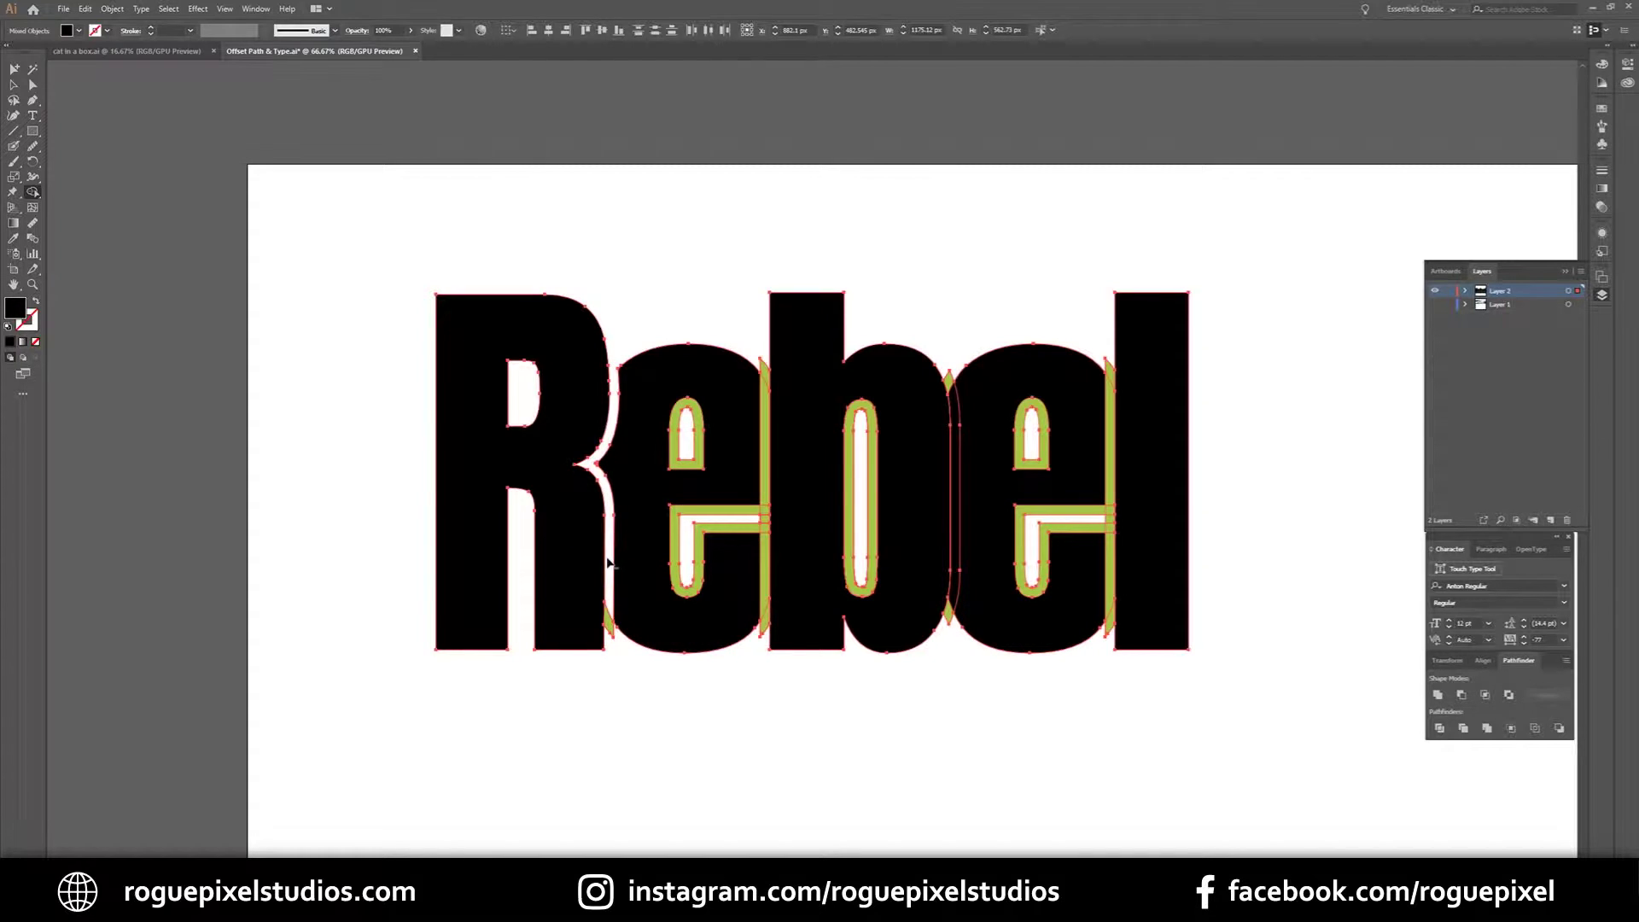
pyautogui.keyDown('alt'); pyautogui.click(607, 623); pyautogui.keyUp('alt')
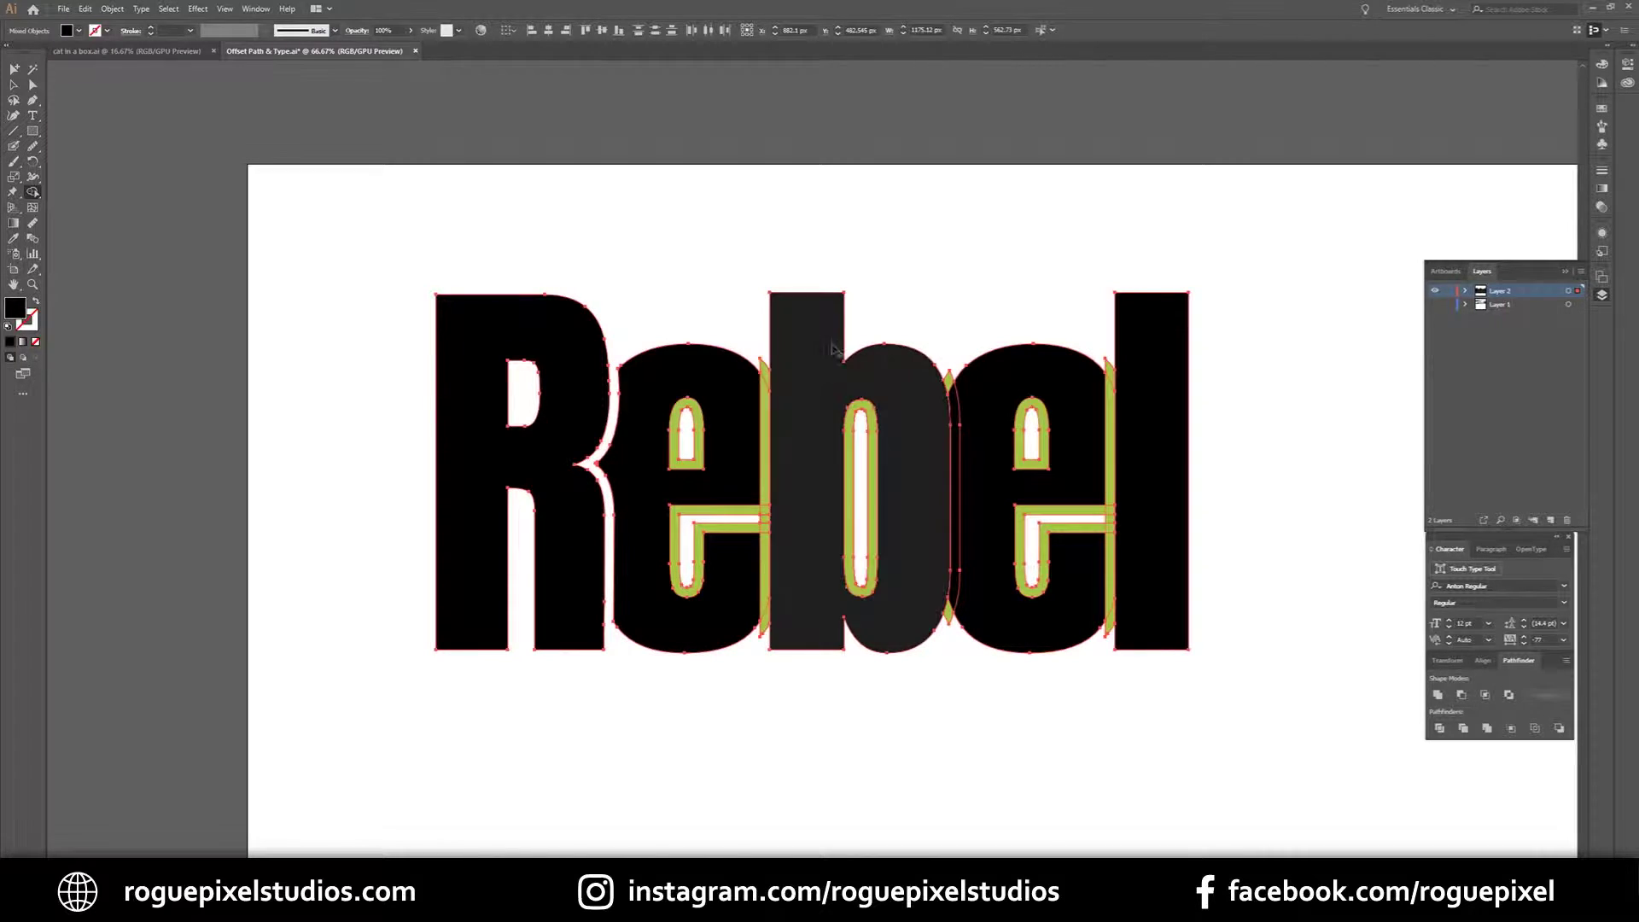
pyautogui.moveTo(687, 439); pyautogui.dragTo(687, 588)
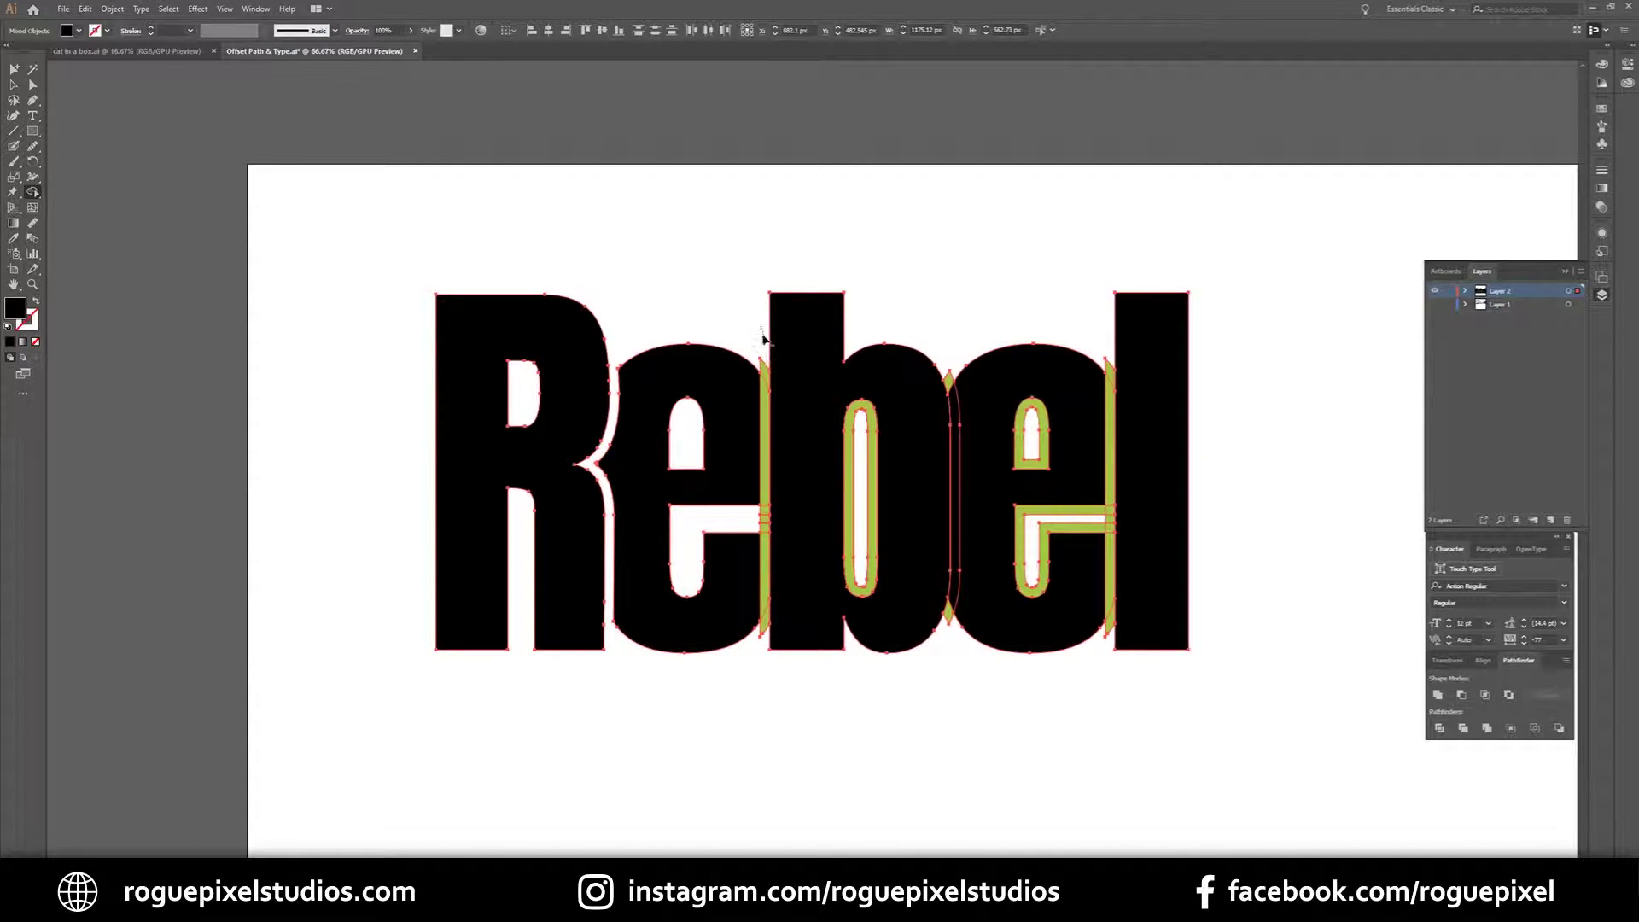
pyautogui.moveTo(765, 358); pyautogui.dragTo(768, 635)
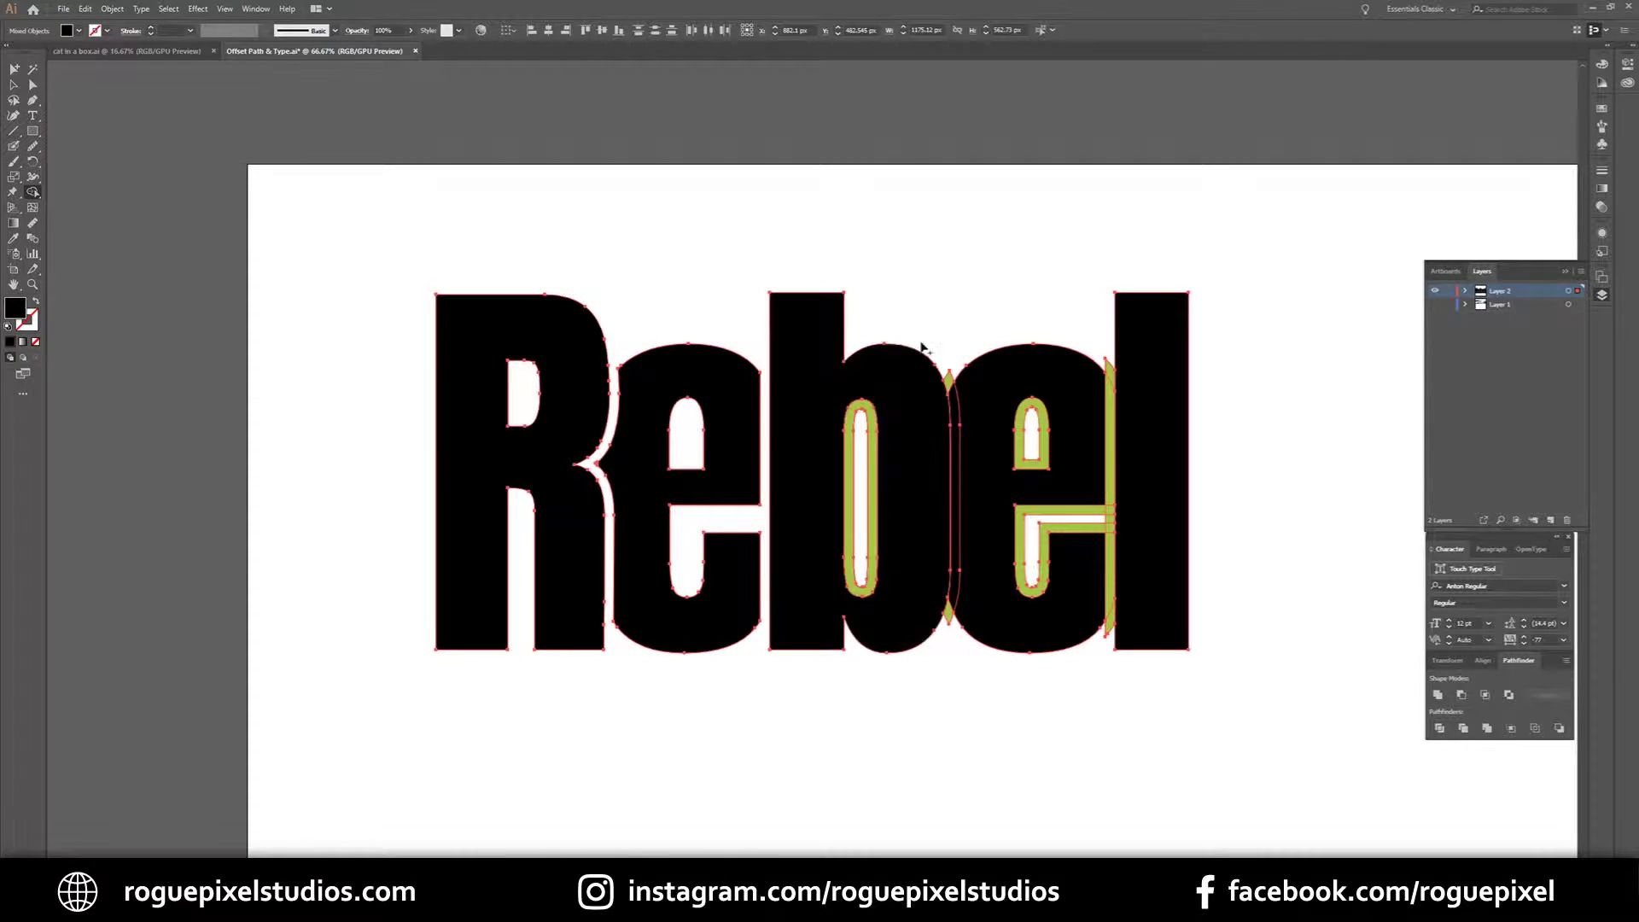
# - Clear the remaining offset pieces from the b's counter, the second e and the gaps on both sides of it, then deselect the lettering
pyautogui.click(871, 437)
pyautogui.moveTo(932, 348)
pyautogui.mouseDown()
pyautogui.moveTo(958, 414)
pyautogui.moveTo(950, 616)
pyautogui.mouseUp()
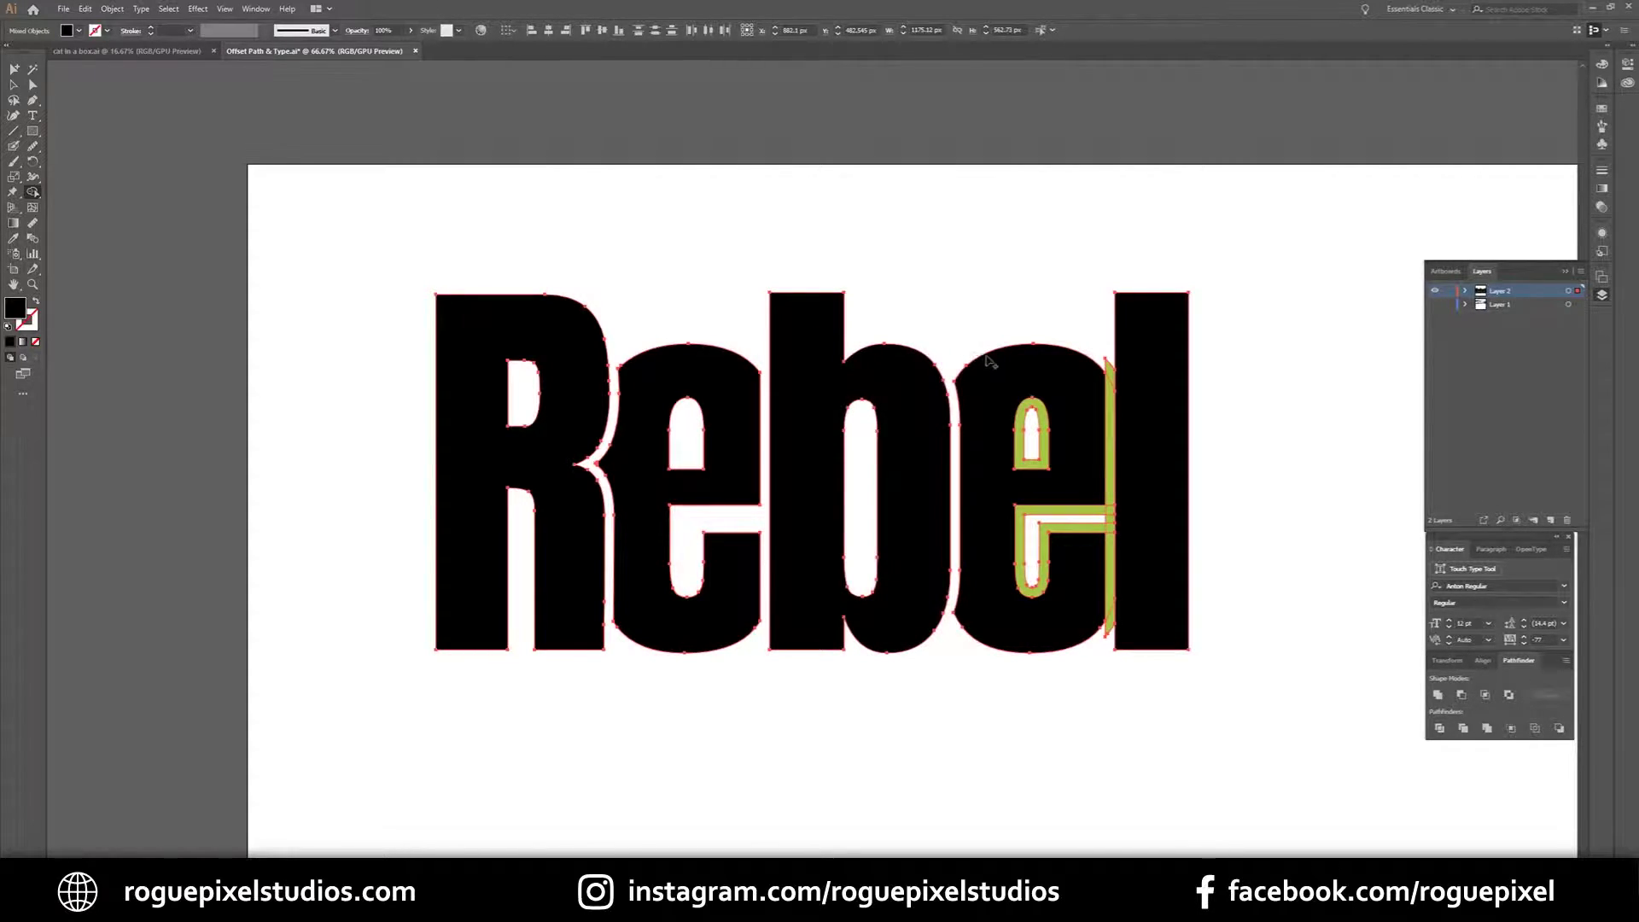
pyautogui.moveTo(1030, 434)
pyautogui.mouseDown()
pyautogui.moveTo(1040, 537)
pyautogui.moveTo(1101, 528)
pyautogui.moveTo(1110, 384)
pyautogui.mouseUp()
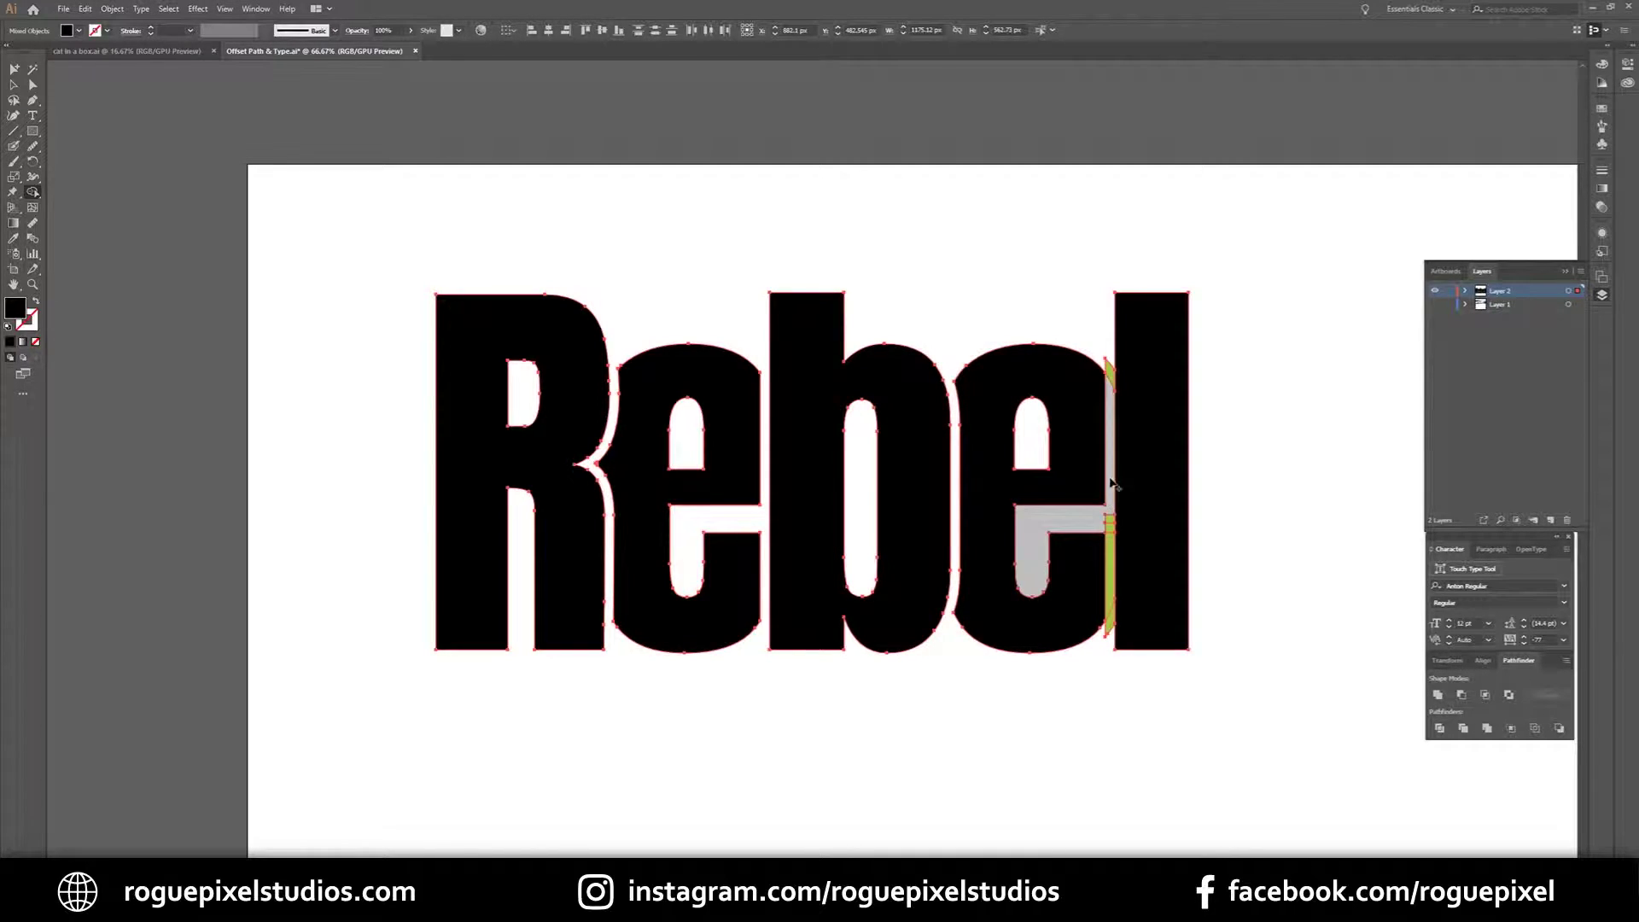
pyautogui.click(1107, 360)
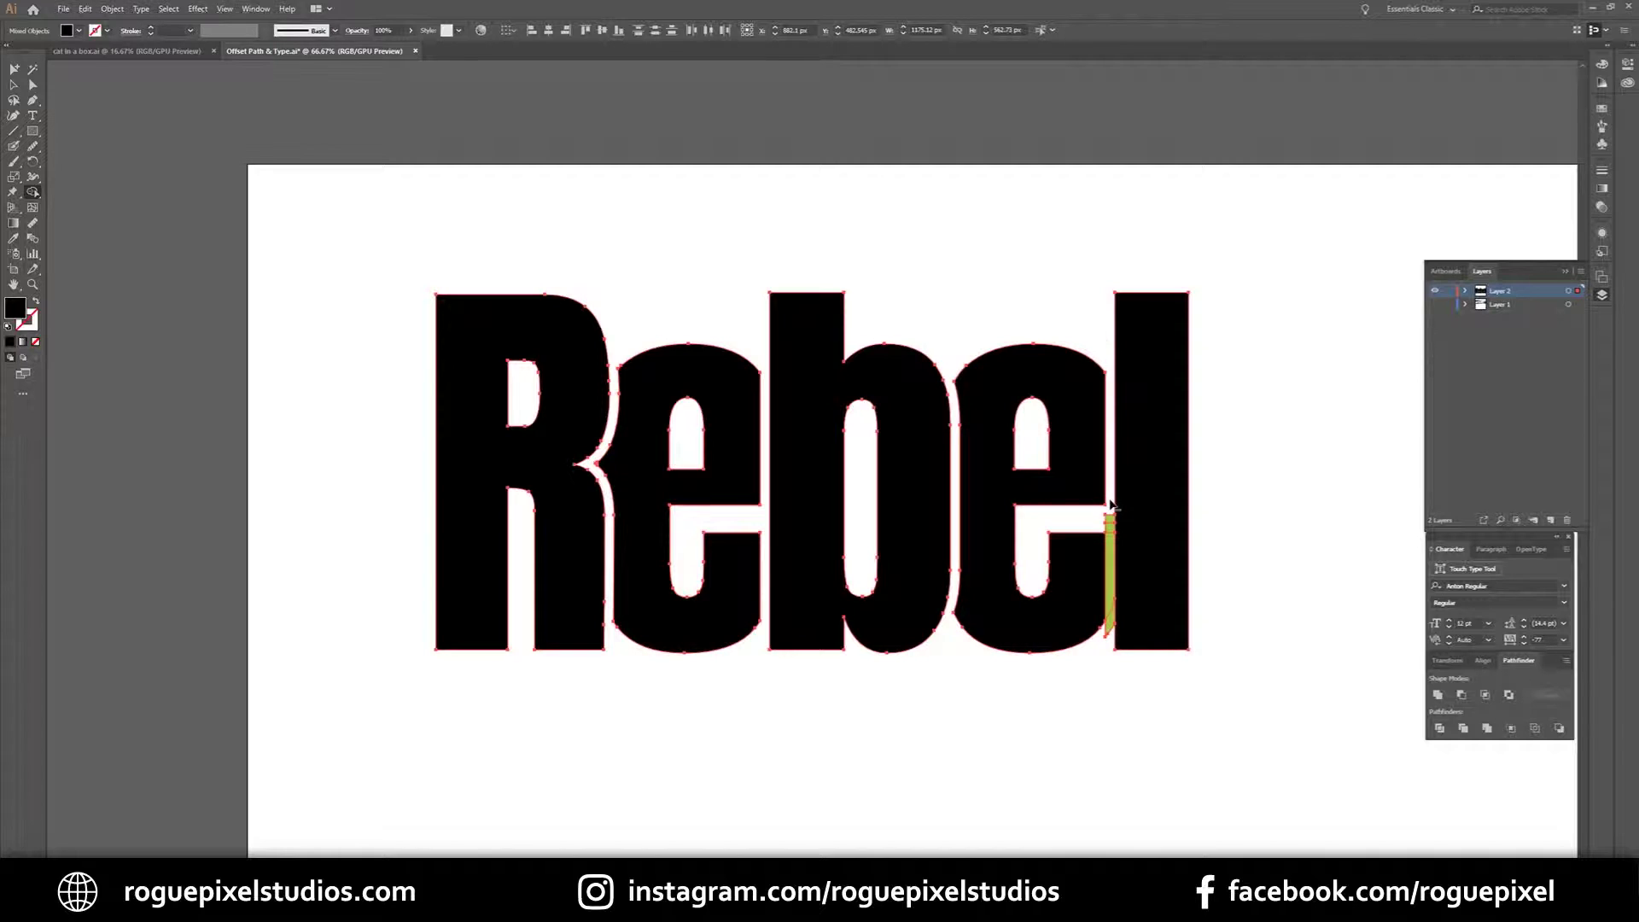
pyautogui.moveTo(1110, 614); pyautogui.dragTo(1109, 636)
pyautogui.click(13, 84)
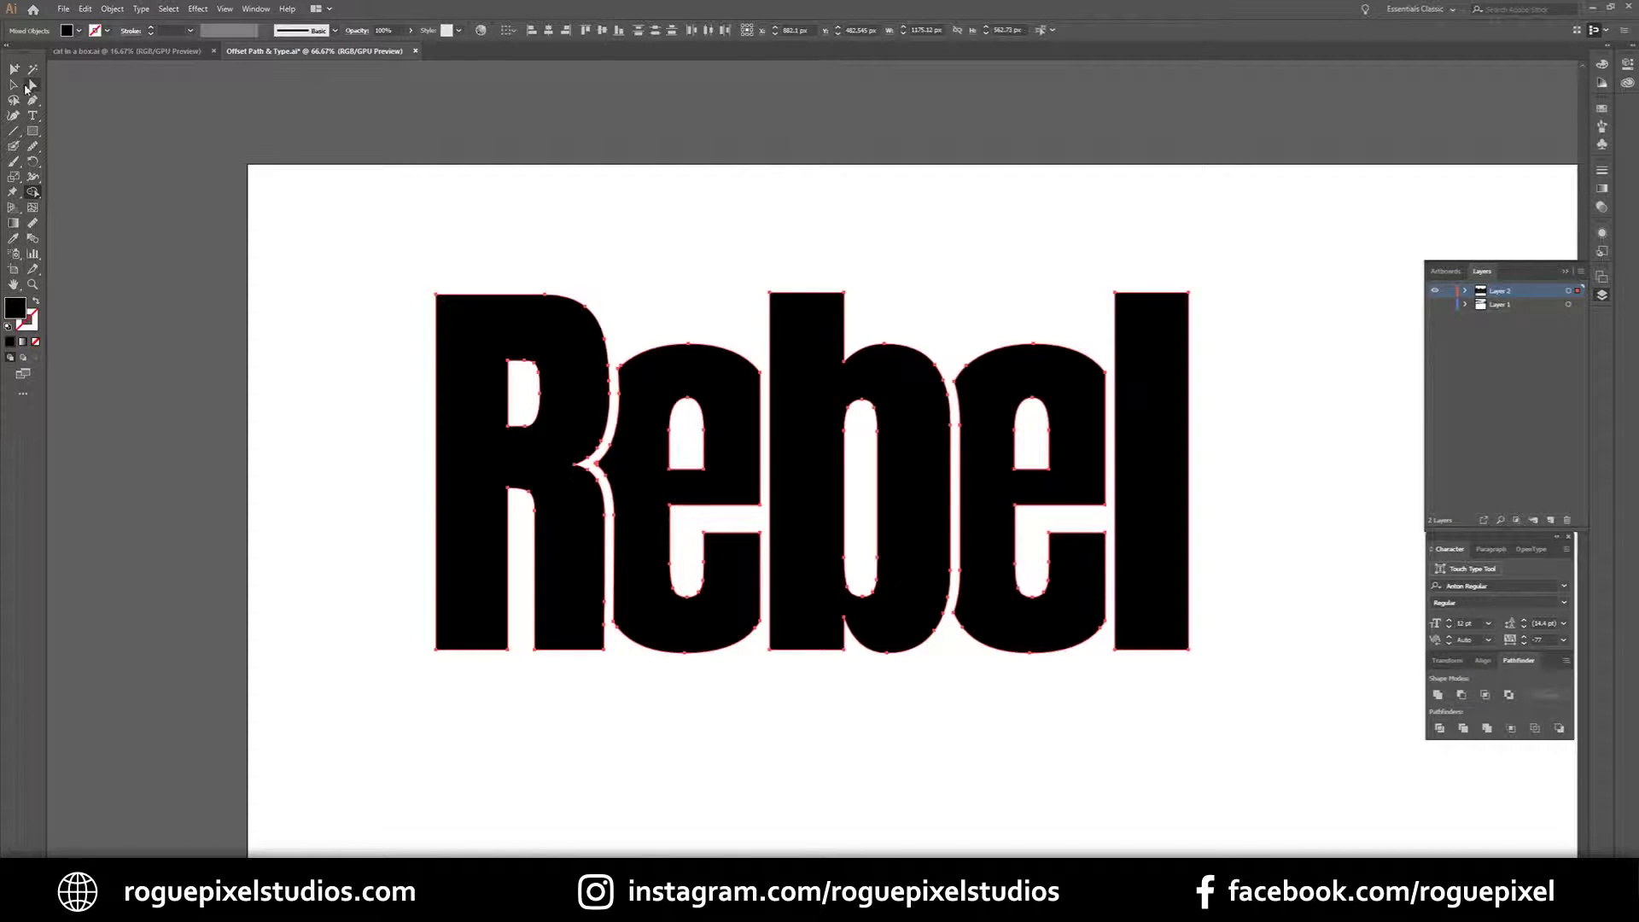
pyautogui.click(1109, 764)
# - Move the whole Rebel lettering close to the artboard's upper-left corner and deselect it
pyautogui.hotkey('ctrl', '-')
pyautogui.hotkey('ctrl', '-')
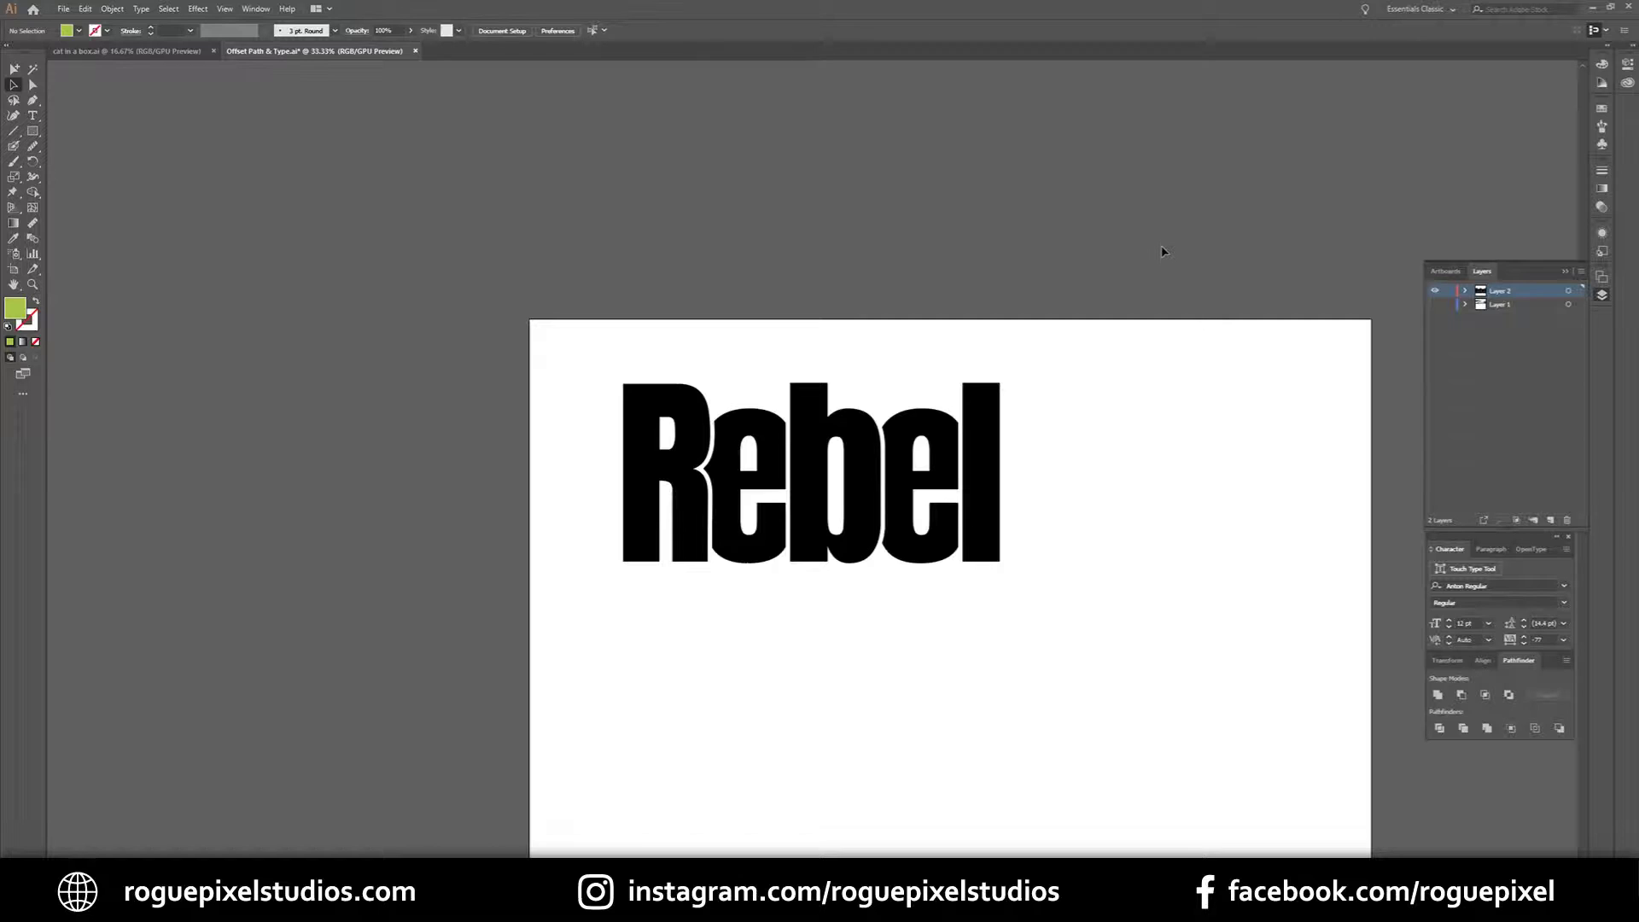
pyautogui.scroll(-2, 1162, 250)
pyautogui.moveTo(623, 300); pyautogui.dragTo(1006, 537)
pyautogui.keyDown('shift'); pyautogui.click(990, 480); pyautogui.keyUp('shift')
pyautogui.keyDown('shift'); pyautogui.click(990, 491); pyautogui.keyUp('shift')
pyautogui.moveTo(990, 491); pyautogui.dragTo(915, 452)
pyautogui.click(1159, 398)
# - Add the text "slack" below the Rebel lettering and scale it up to about 559 pt
pyautogui.click(36, 116)
pyautogui.click(713, 629)
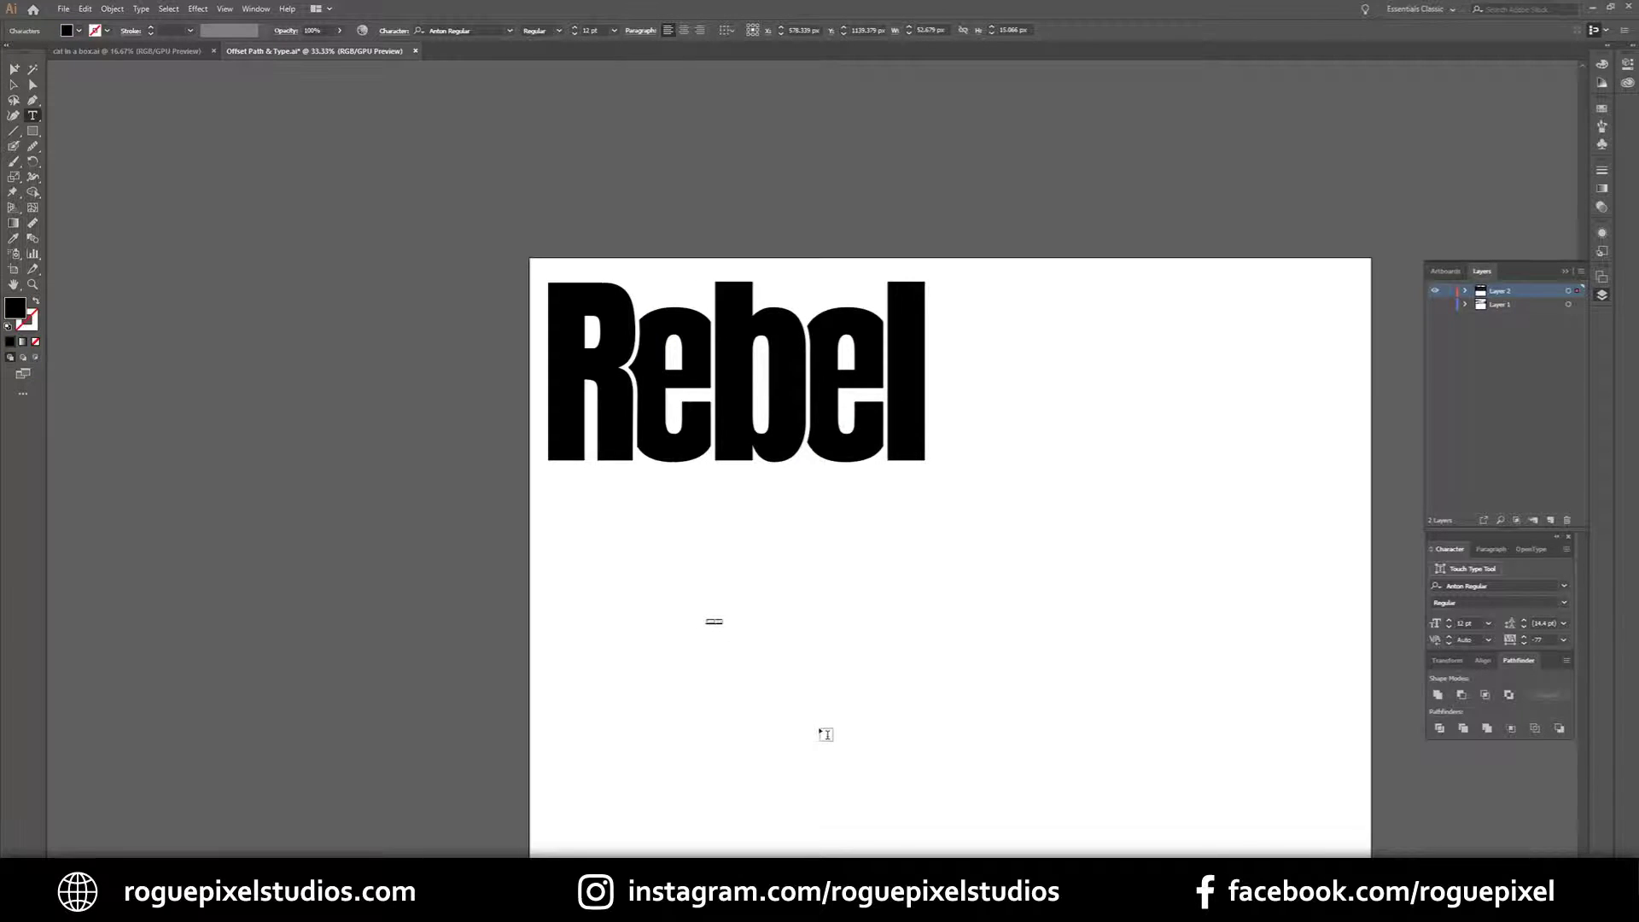
pyautogui.press('Escape')
pyautogui.moveTo(713, 622); pyautogui.dragTo(1075, 786)
pyautogui.hotkey('ctrl', 'alt', 'q')
# - Set the slack text in the Caveat Brush font and tighten its tracking to about -121
pyautogui.click(1489, 586)
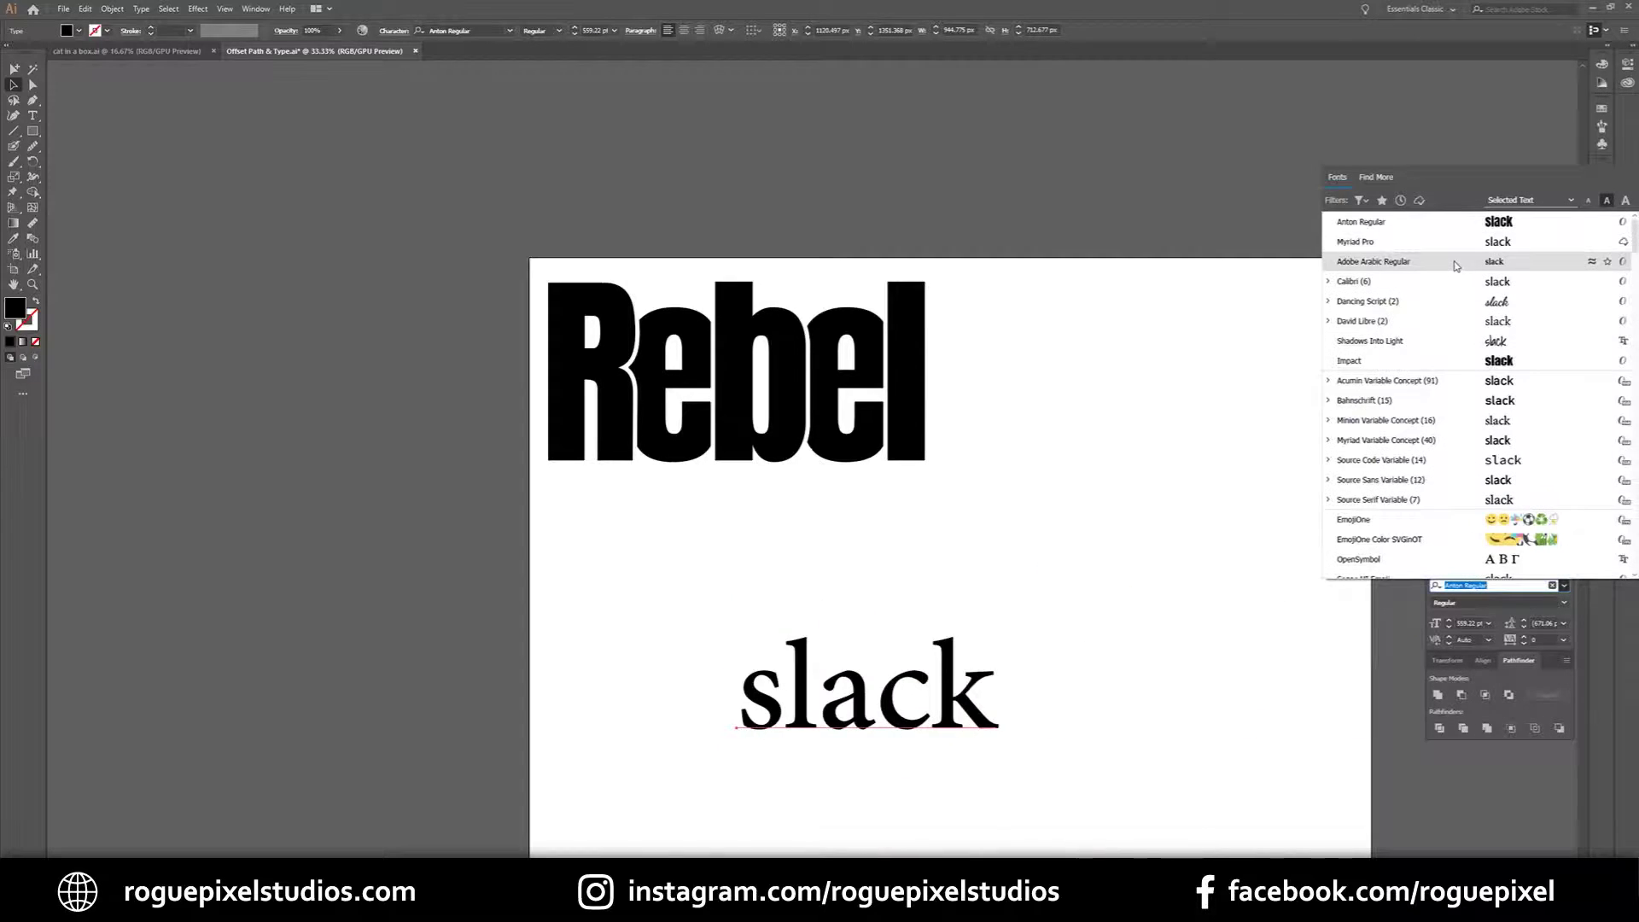
pyautogui.scroll(-5, 1525, 416)
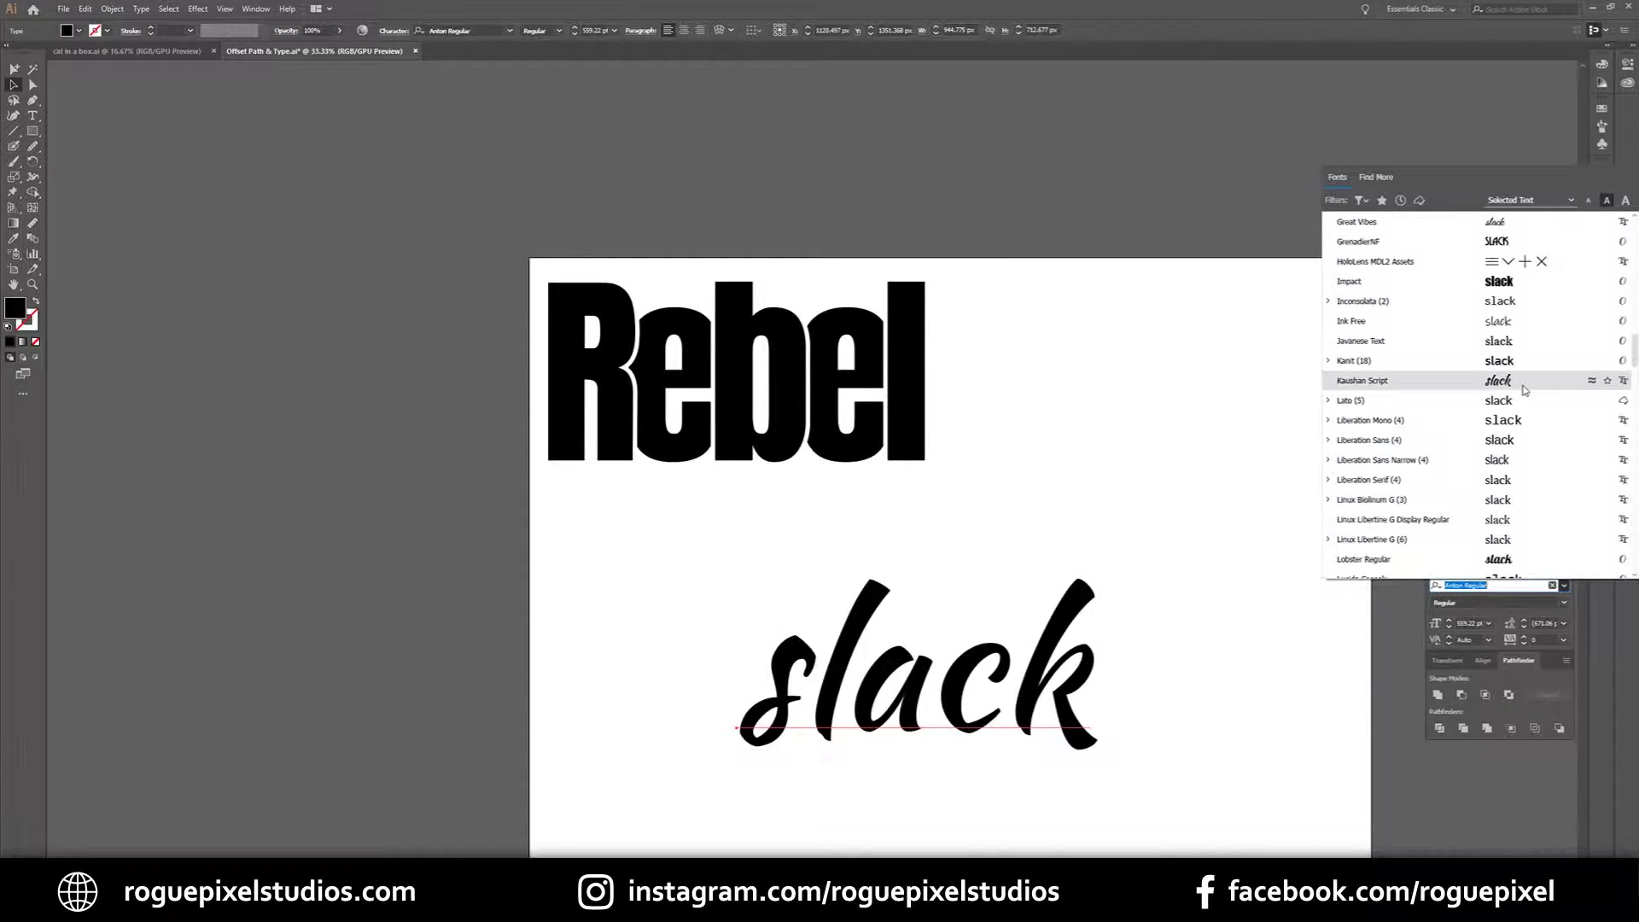
pyautogui.click(1499, 362)
pyautogui.click(1524, 642)
pyautogui.moveTo(1524, 644); pyautogui.dragTo(1523, 637)
# - Enlarge the slack text to about 800 pt and move it up closer beneath the Rebel lettering
pyautogui.moveTo(978, 780); pyautogui.dragTo(1076, 864)
pyautogui.moveTo(984, 740); pyautogui.dragTo(982, 629)
# - Convert the slack text to outlines and offset its paths by 15 px with miter joins
pyautogui.rightClick(1010, 615)
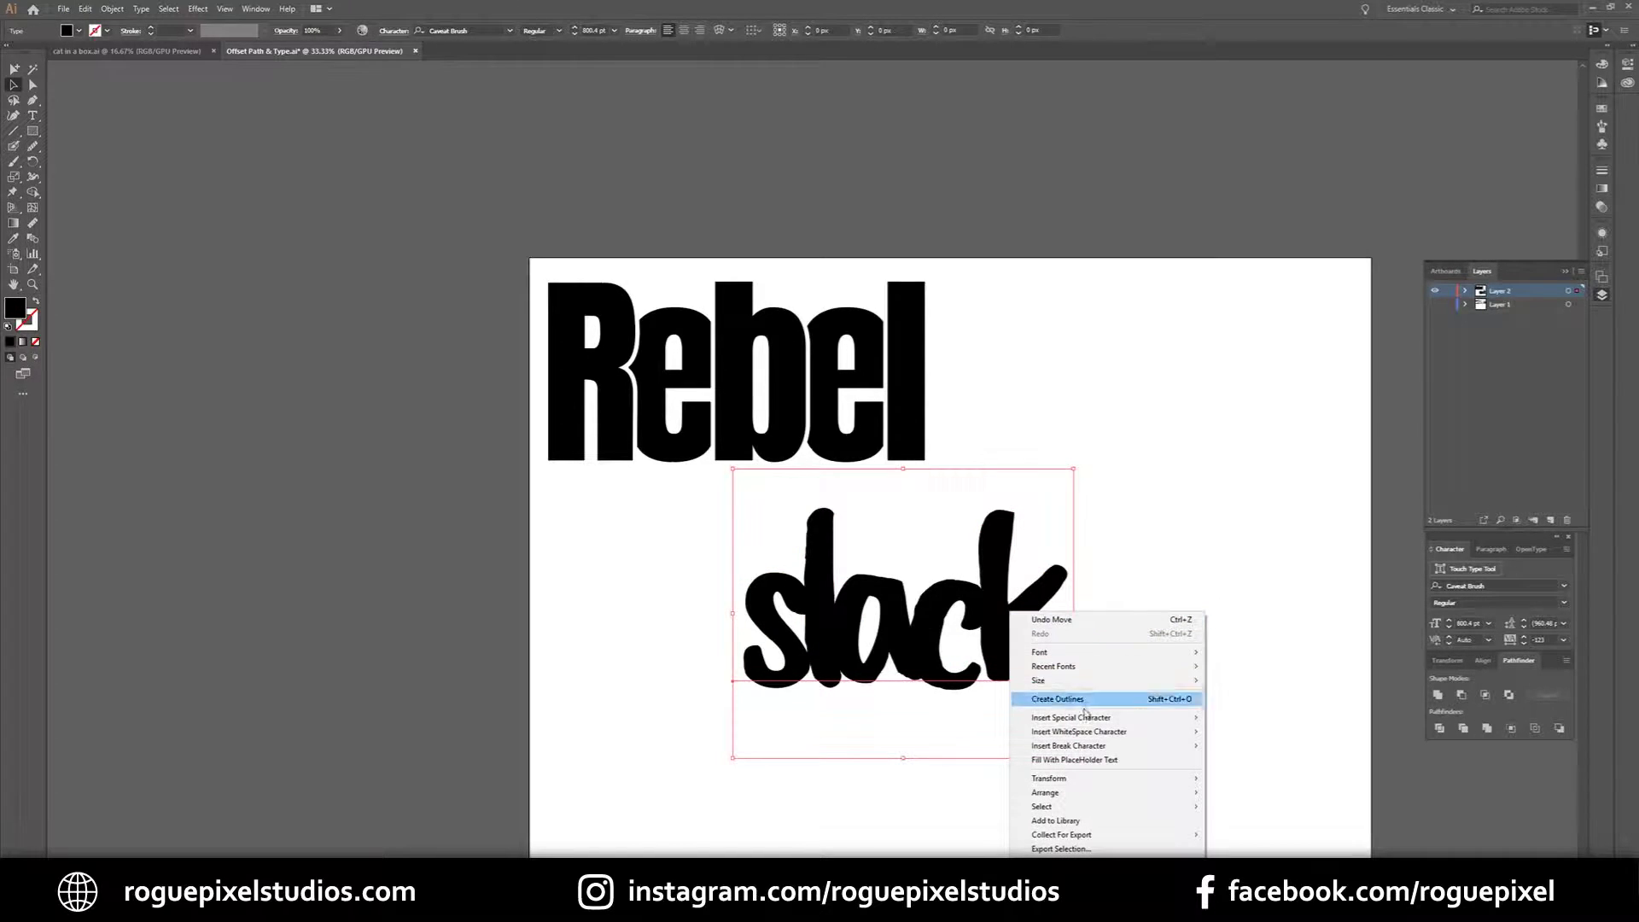
pyautogui.click(1079, 693)
pyautogui.click(114, 9)
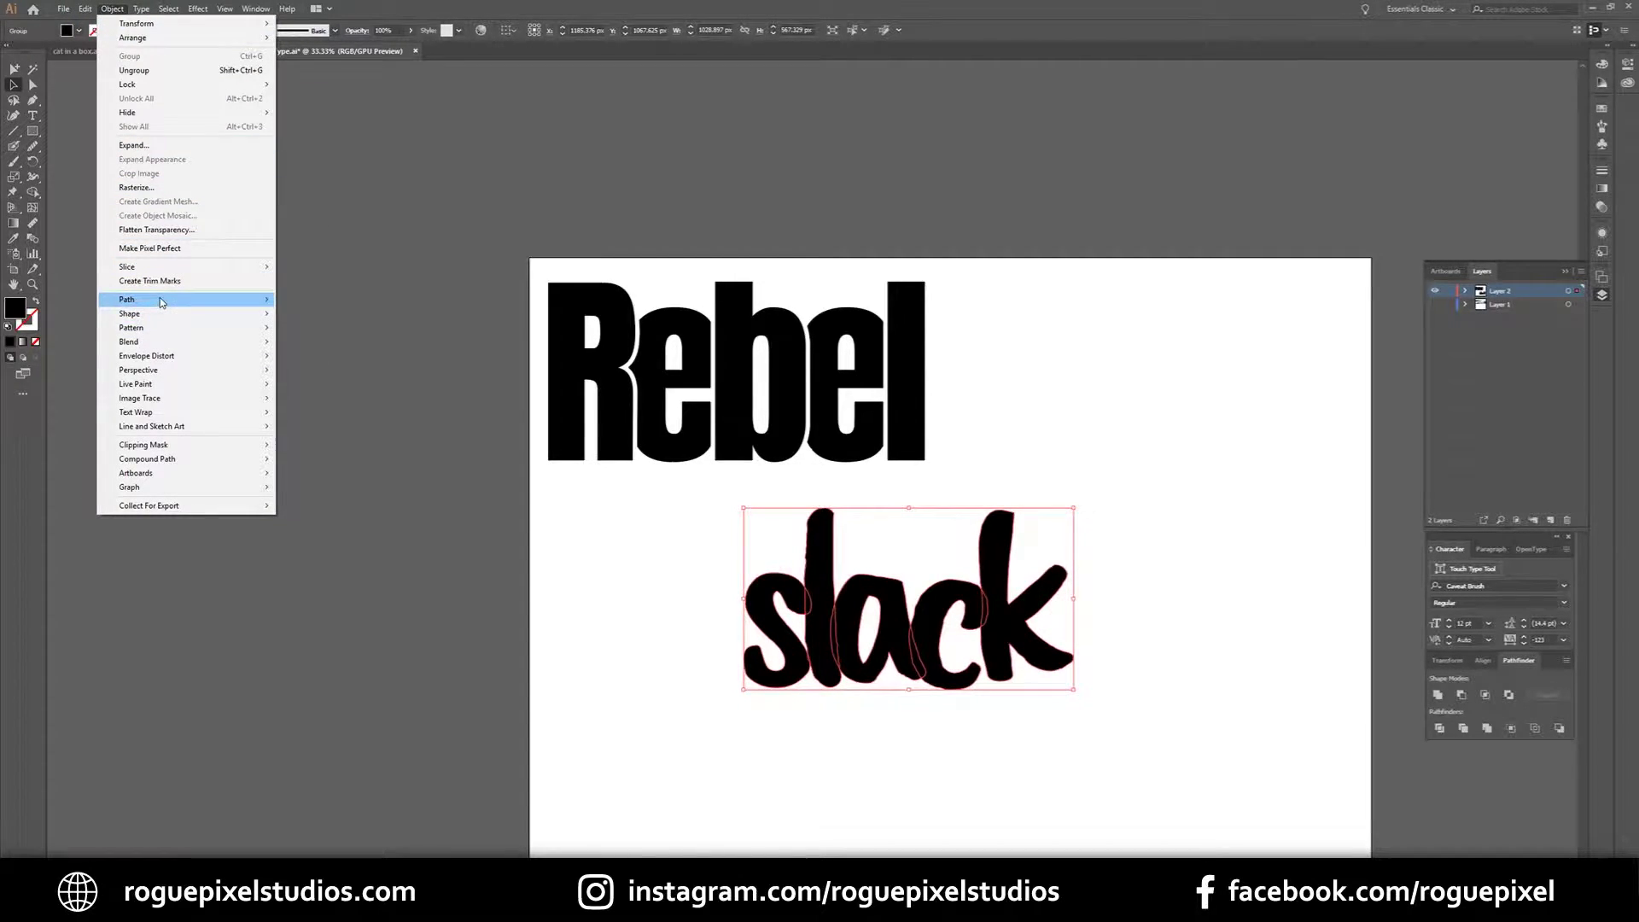
pyautogui.moveTo(256, 300)
pyautogui.click(316, 347)
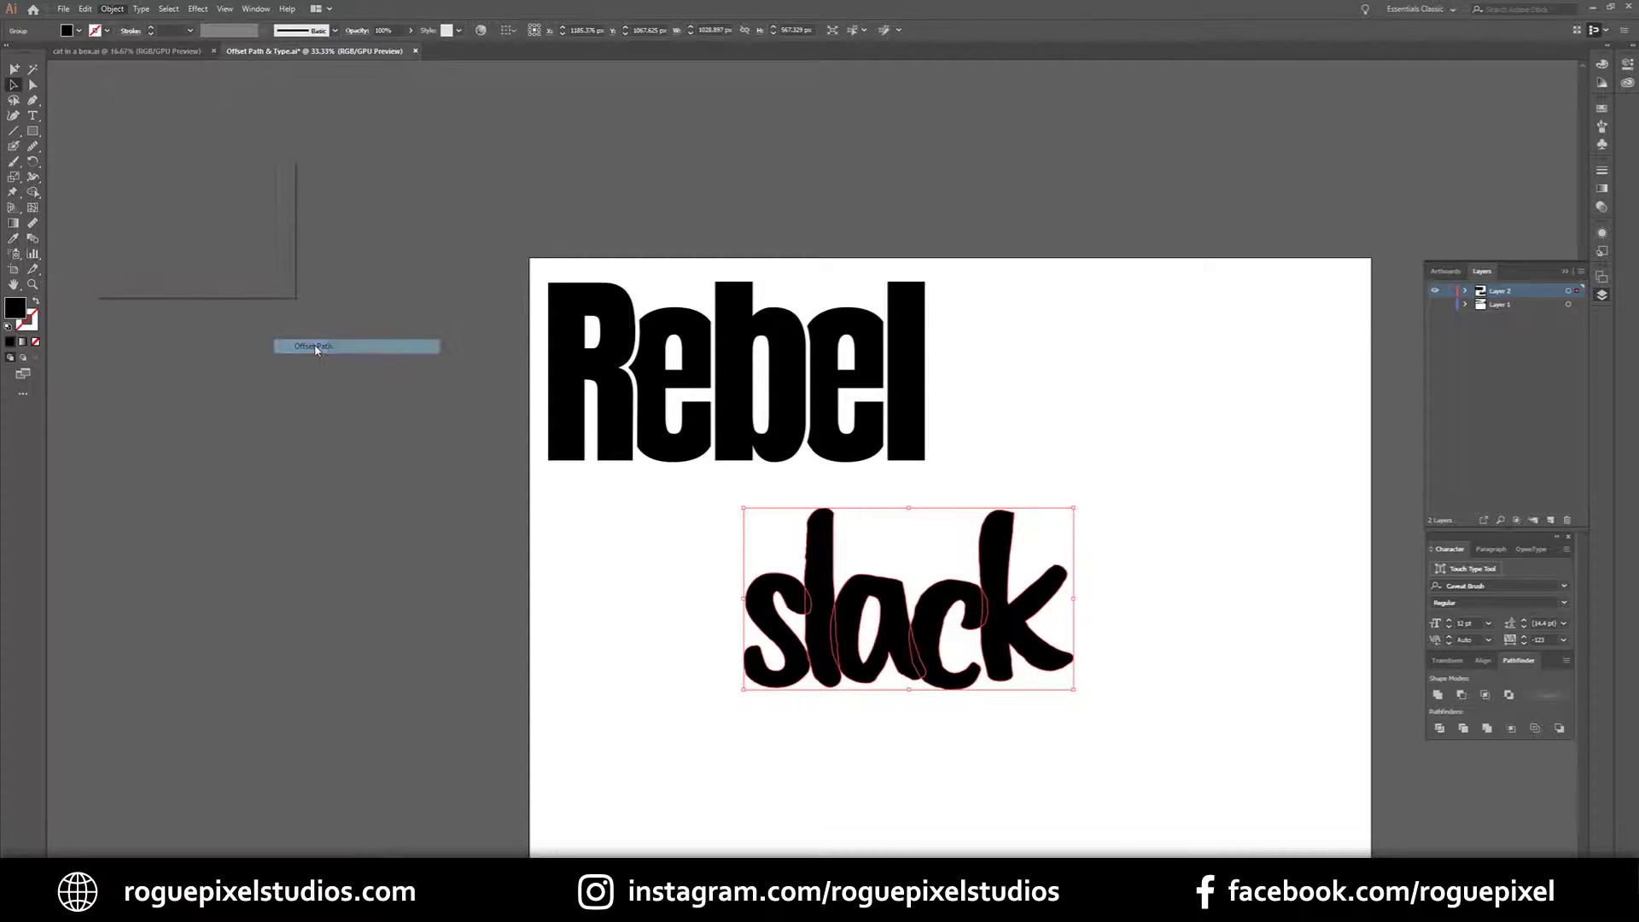
pyautogui.click(111, 265)
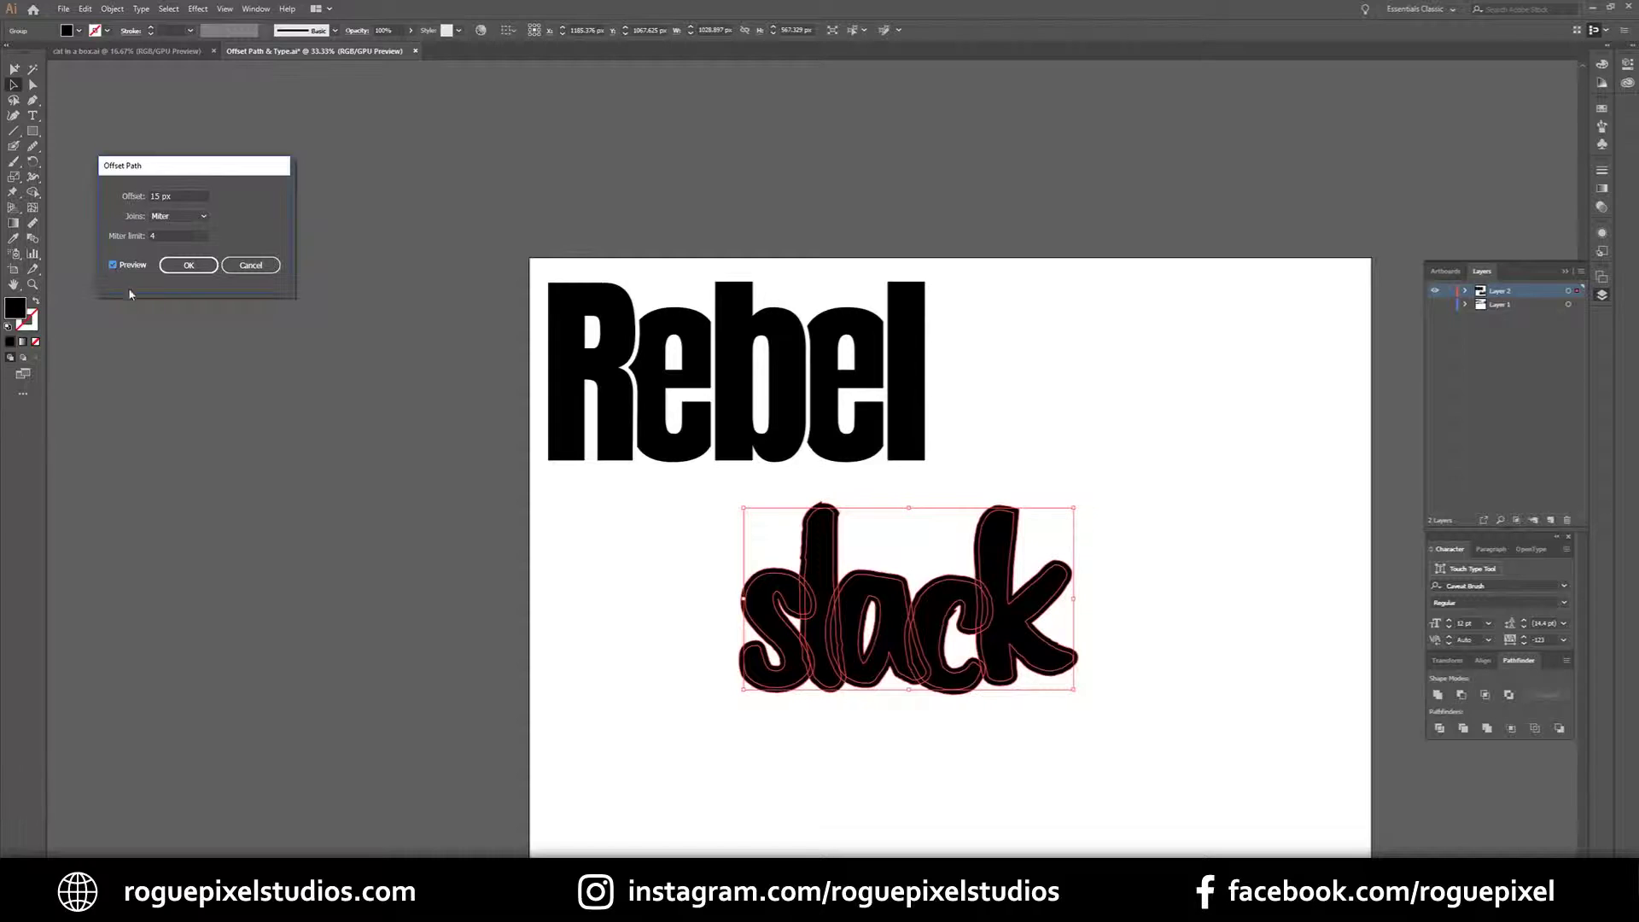
pyautogui.click(198, 262)
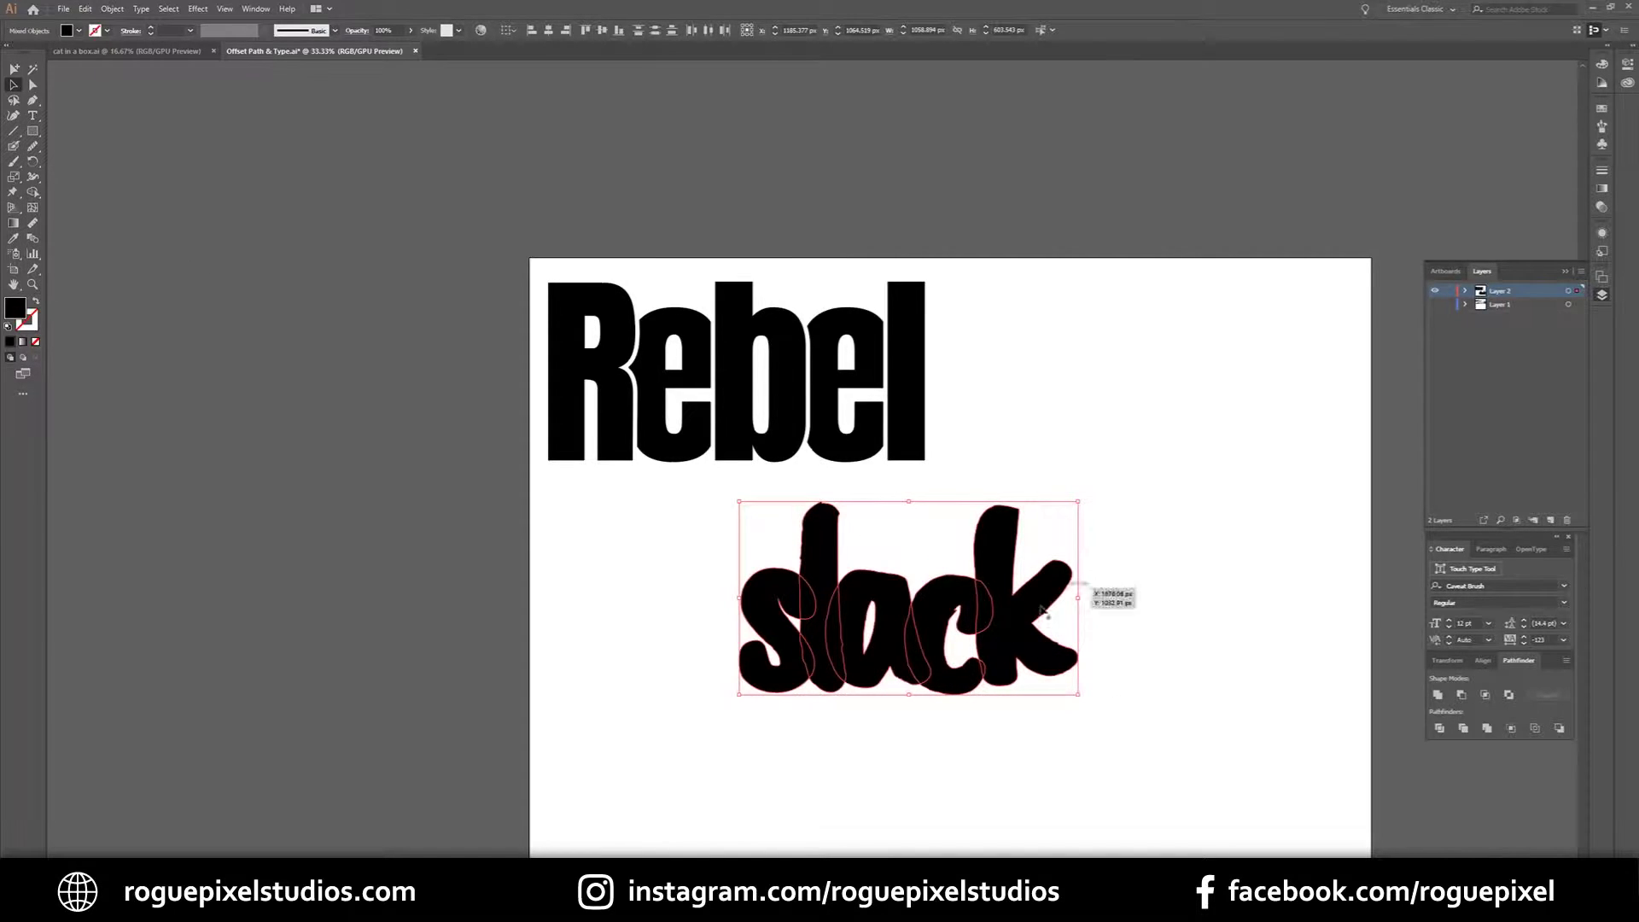
# - Fill the offset shapes around the slack letters with lime green A8CC37 and deselect them
pyautogui.doubleClick(15, 309)
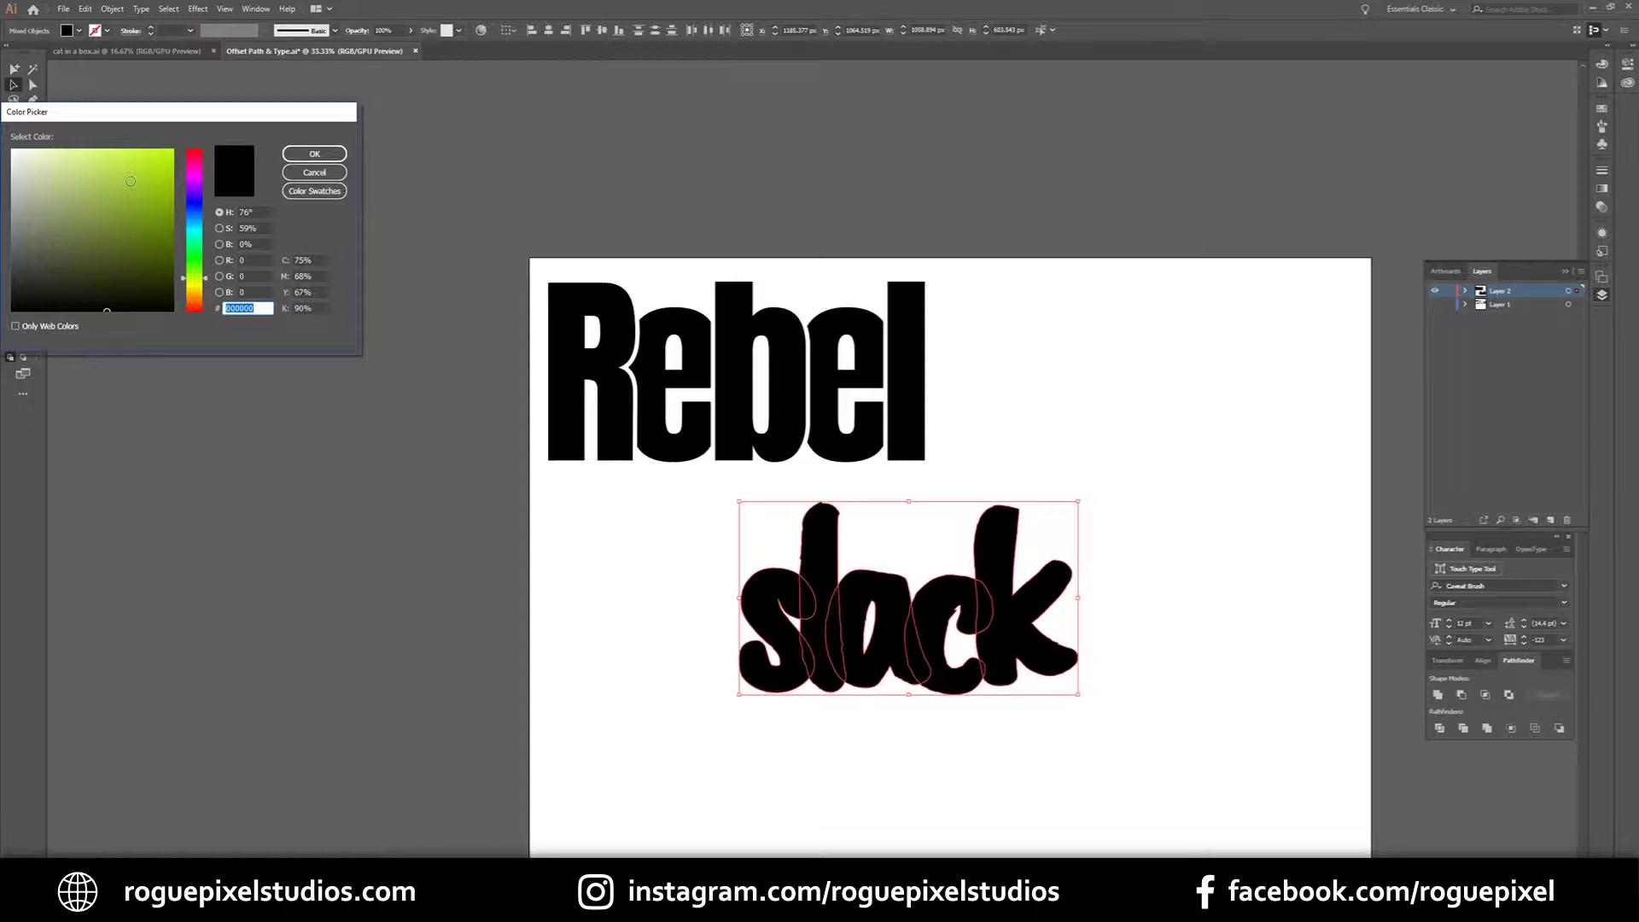
pyautogui.click(131, 181)
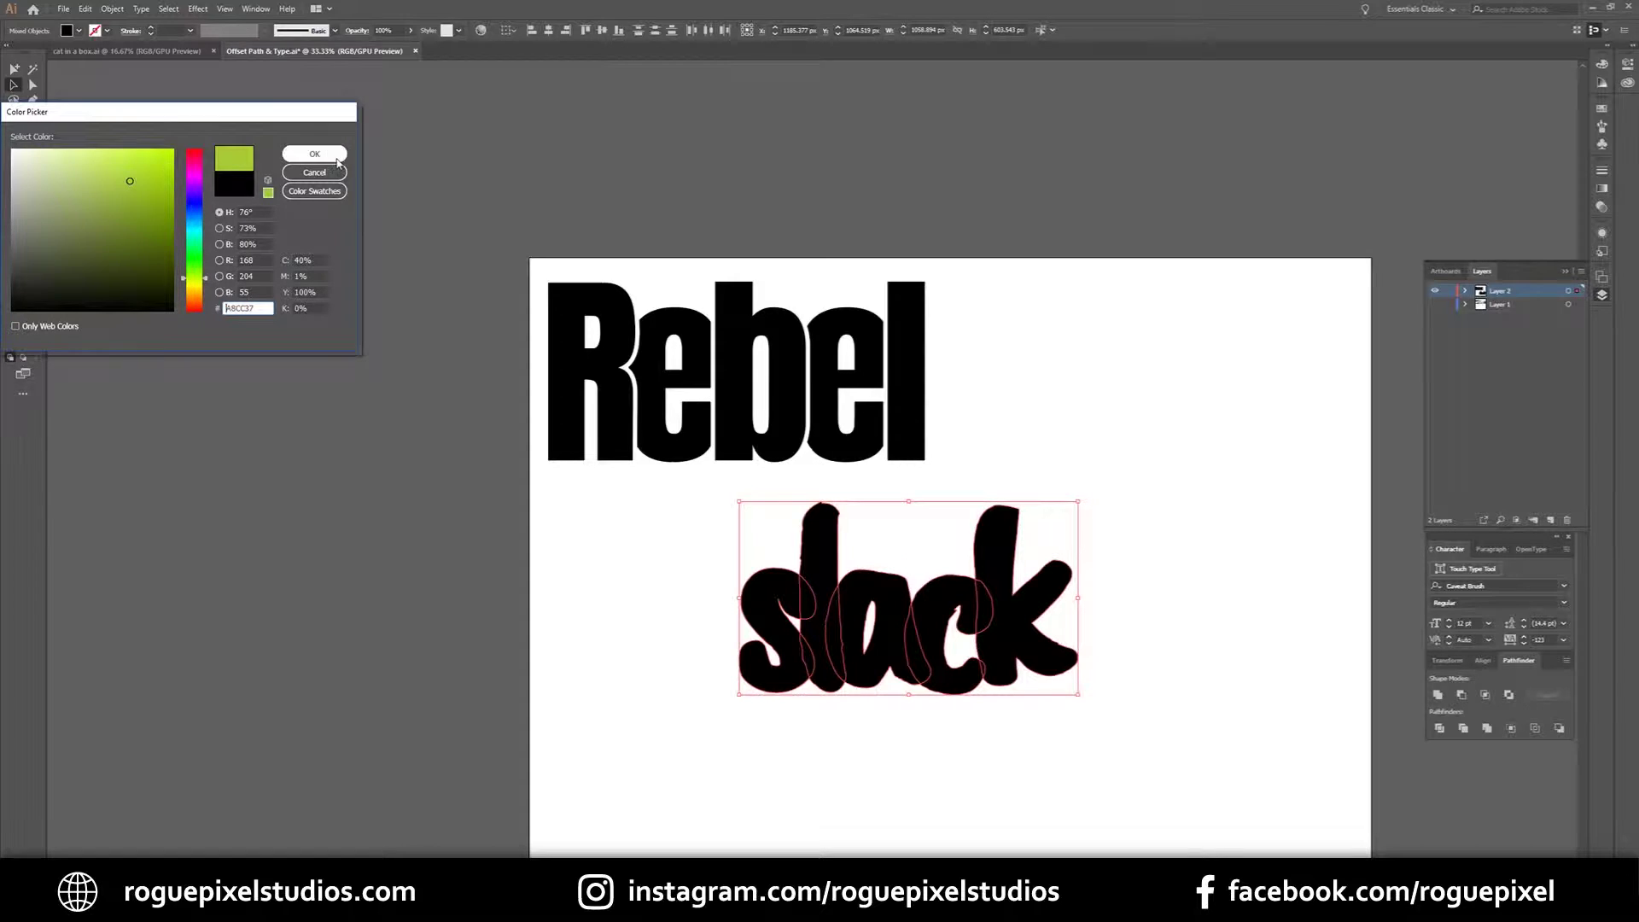
pyautogui.click(314, 153)
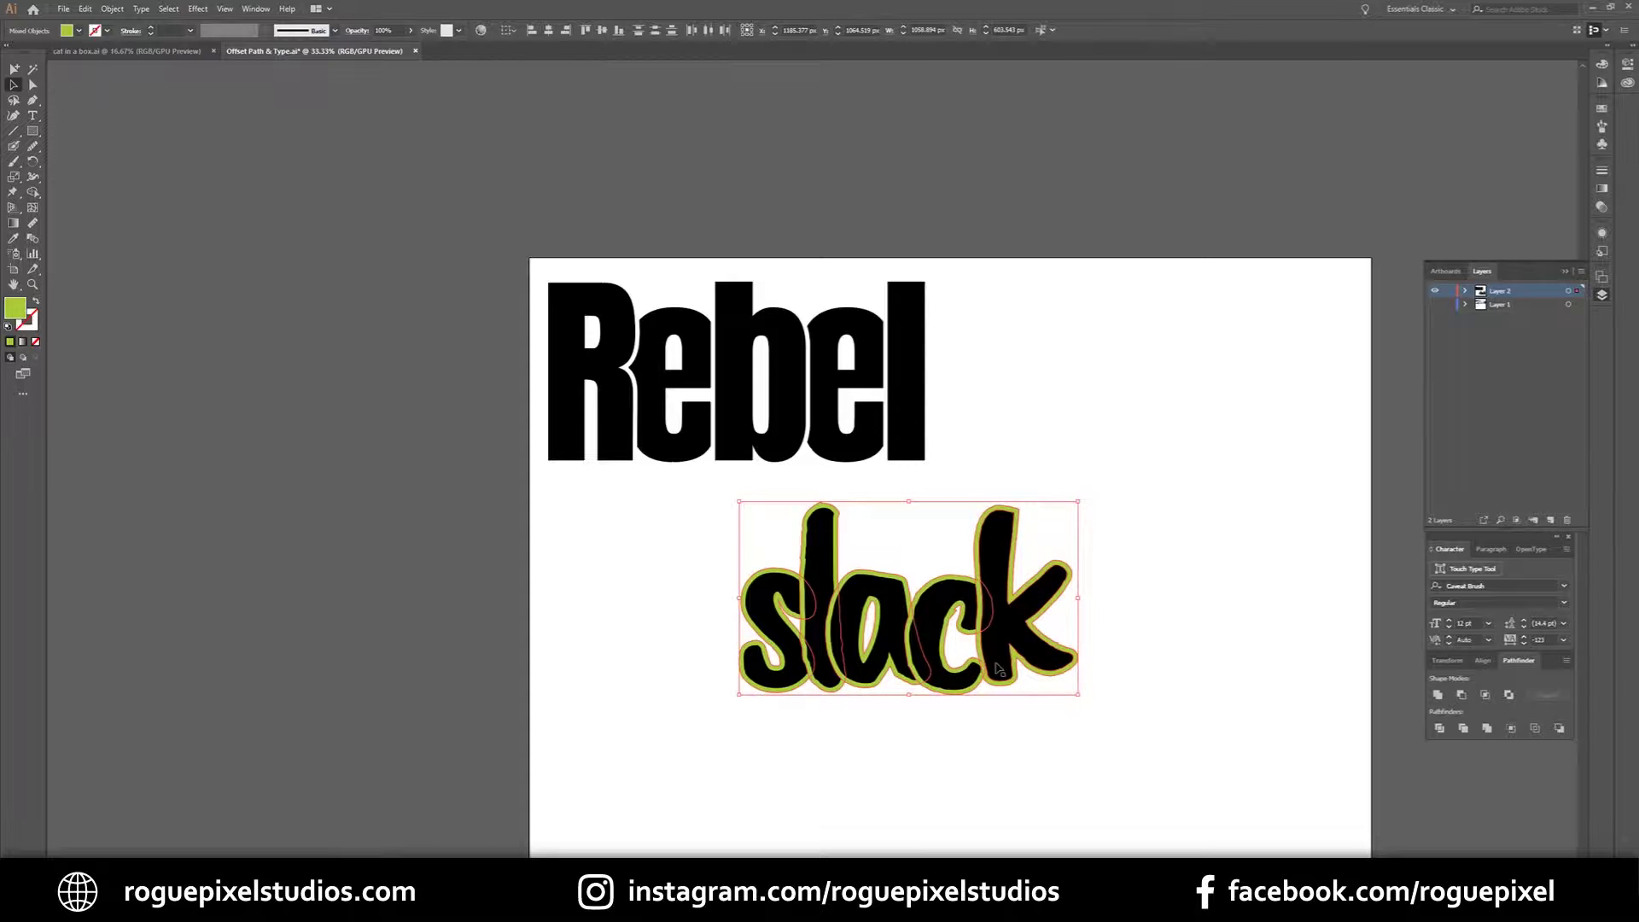
pyautogui.hotkey('ctrl', '=')
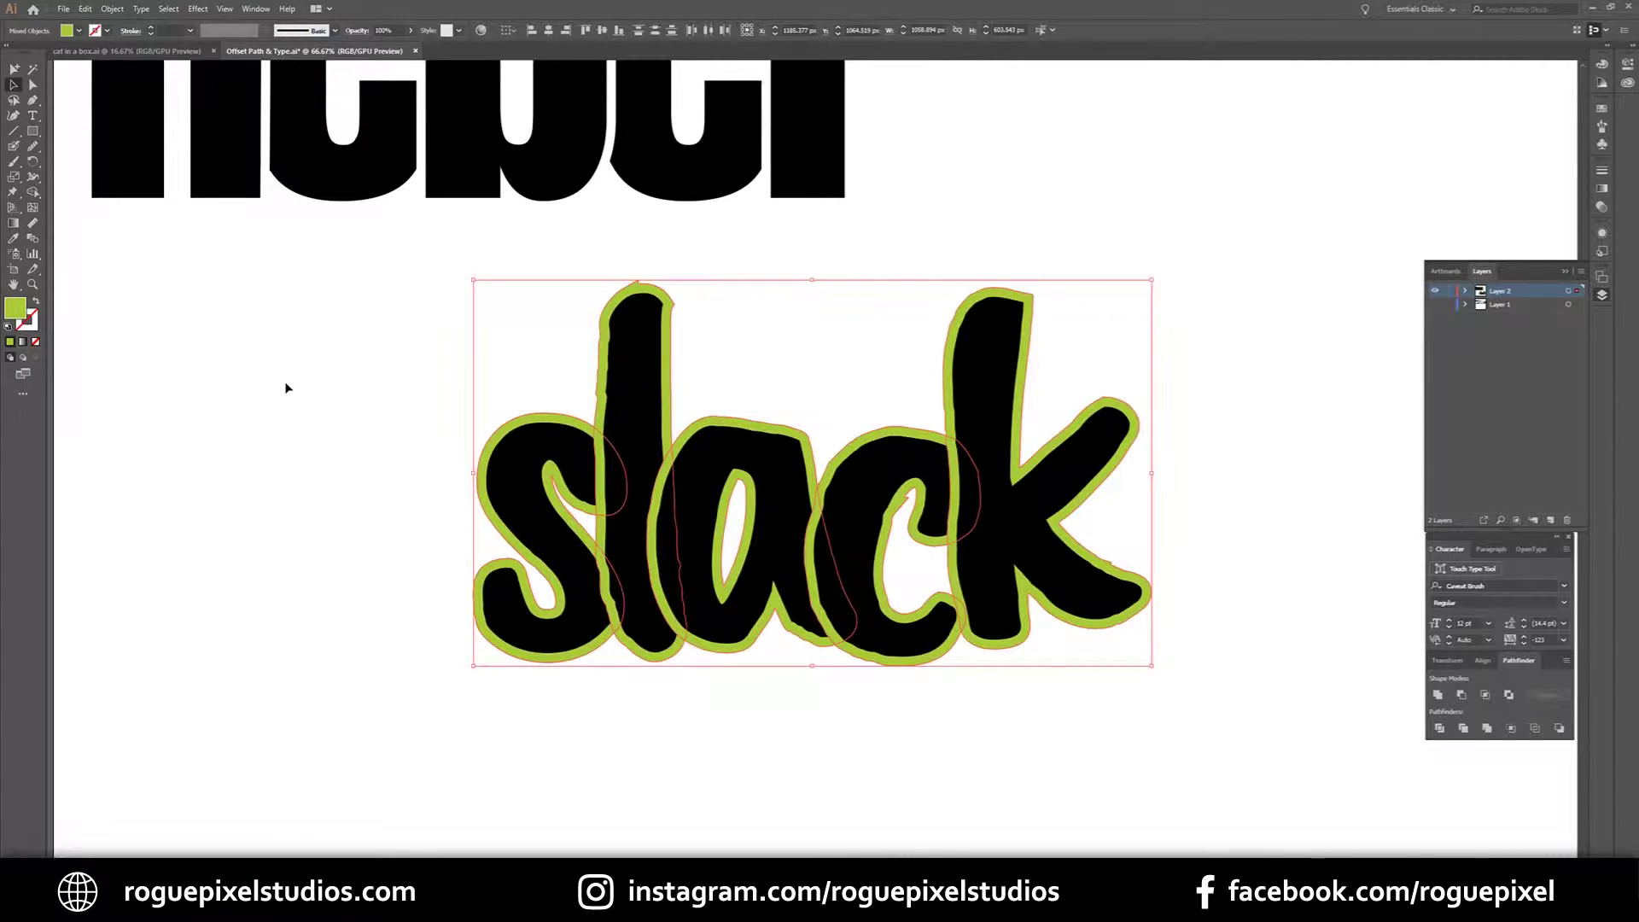
pyautogui.click(305, 419)
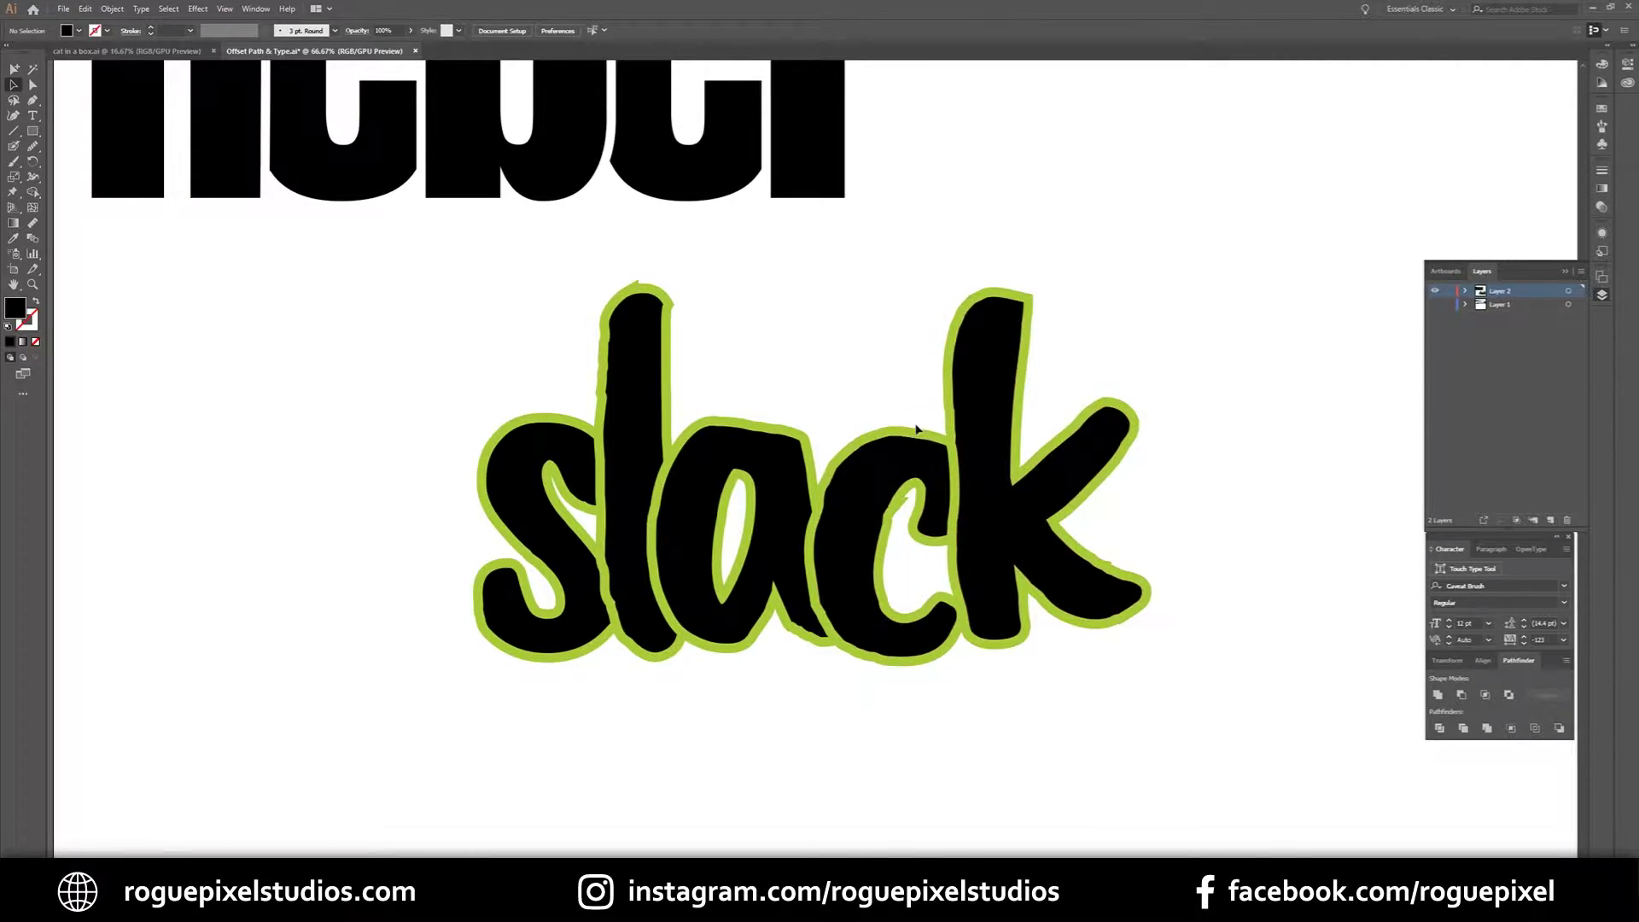
# - Select the slack lettering with its offsets and merge the overlap fragments into each letter with the Shape Builder
pyautogui.moveTo(455, 367); pyautogui.dragTo(1207, 755)
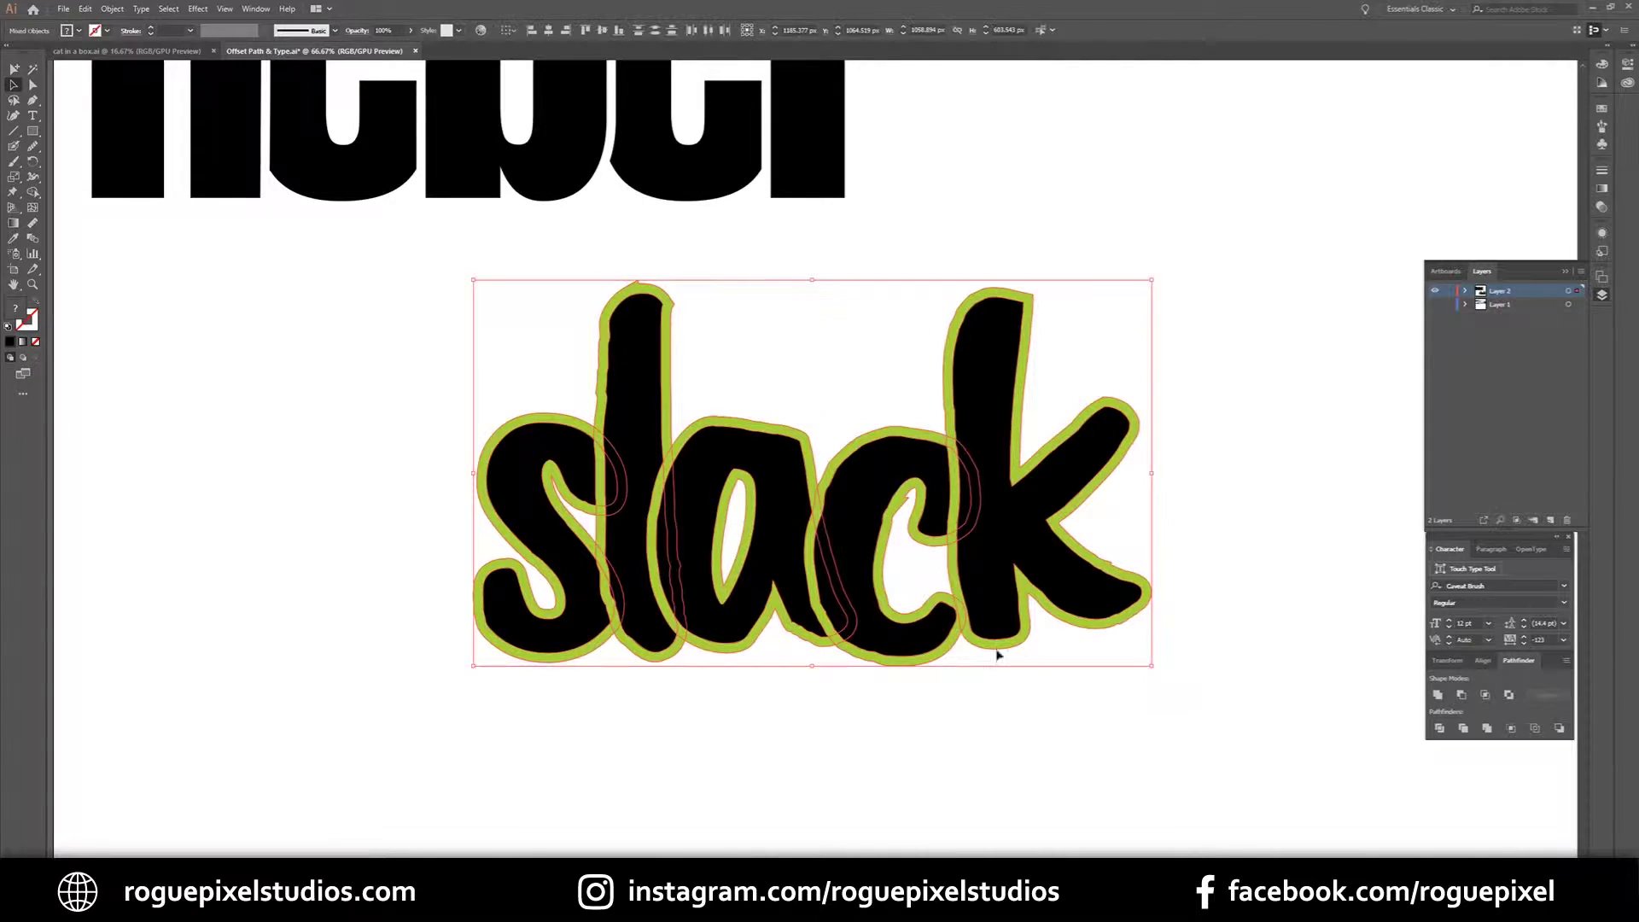
pyautogui.click(36, 196)
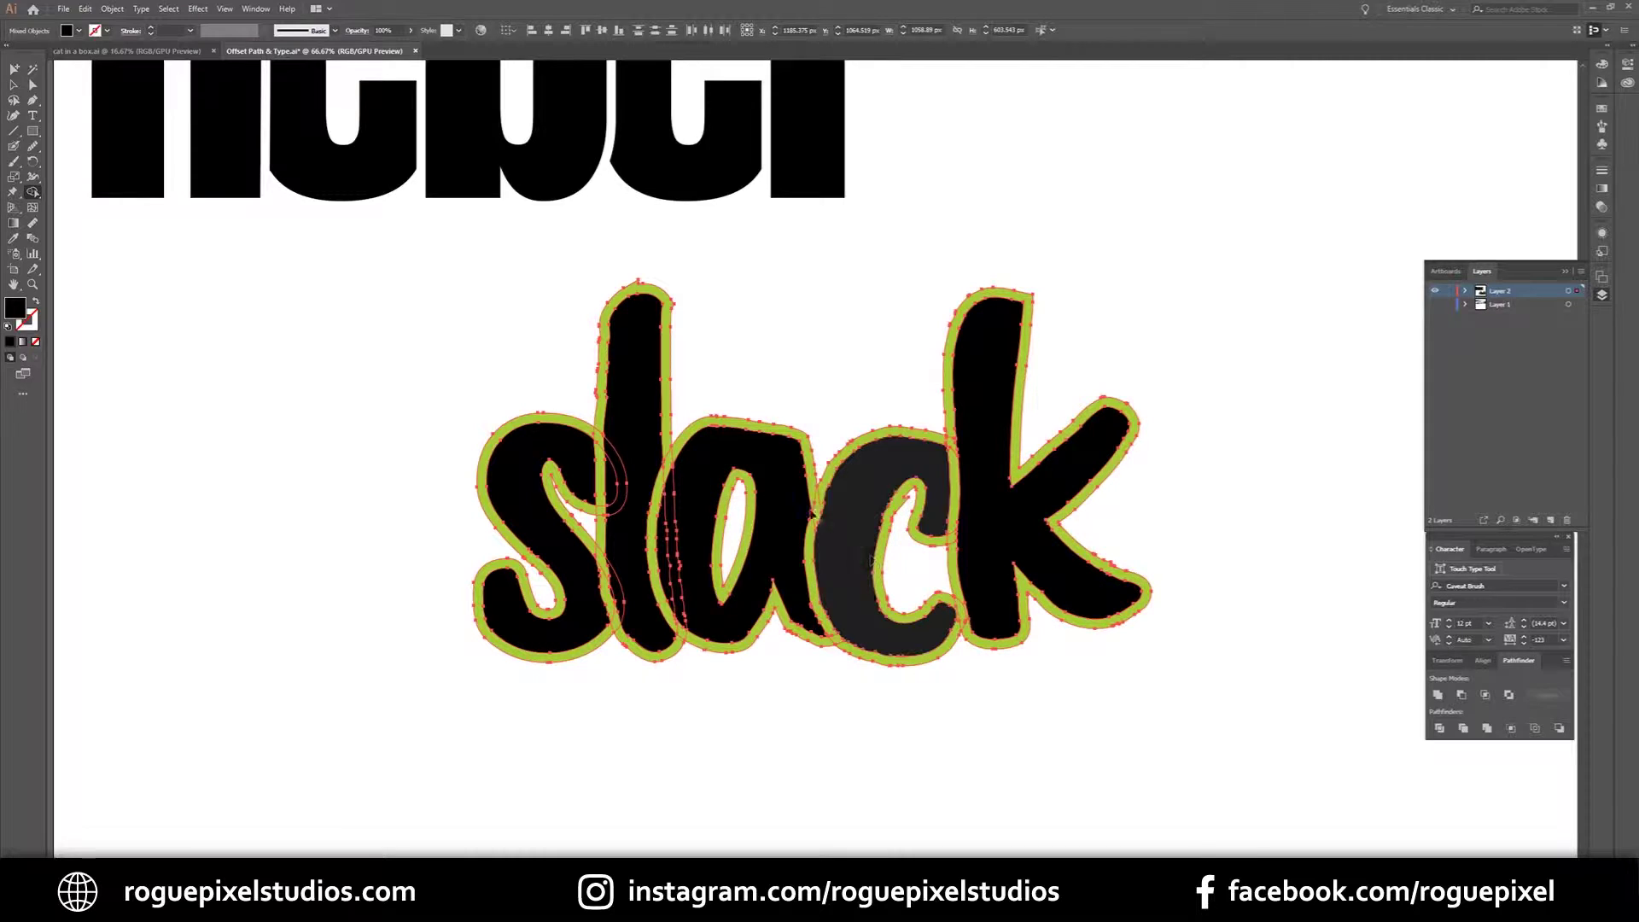
pyautogui.moveTo(680, 540); pyautogui.dragTo(670, 555)
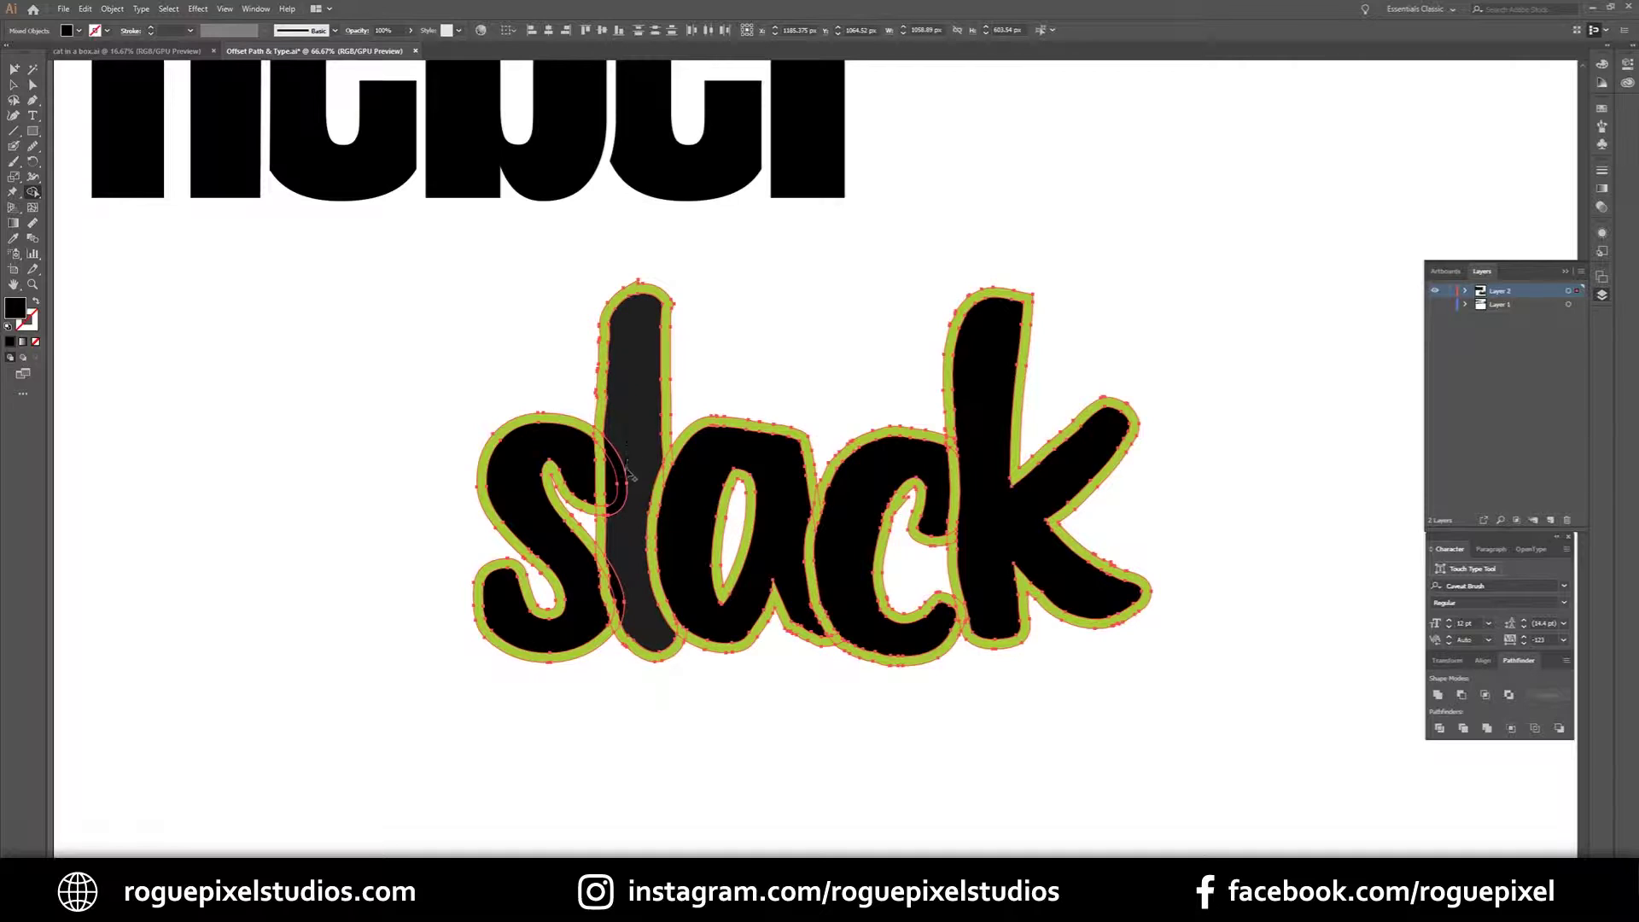
pyautogui.click(619, 494)
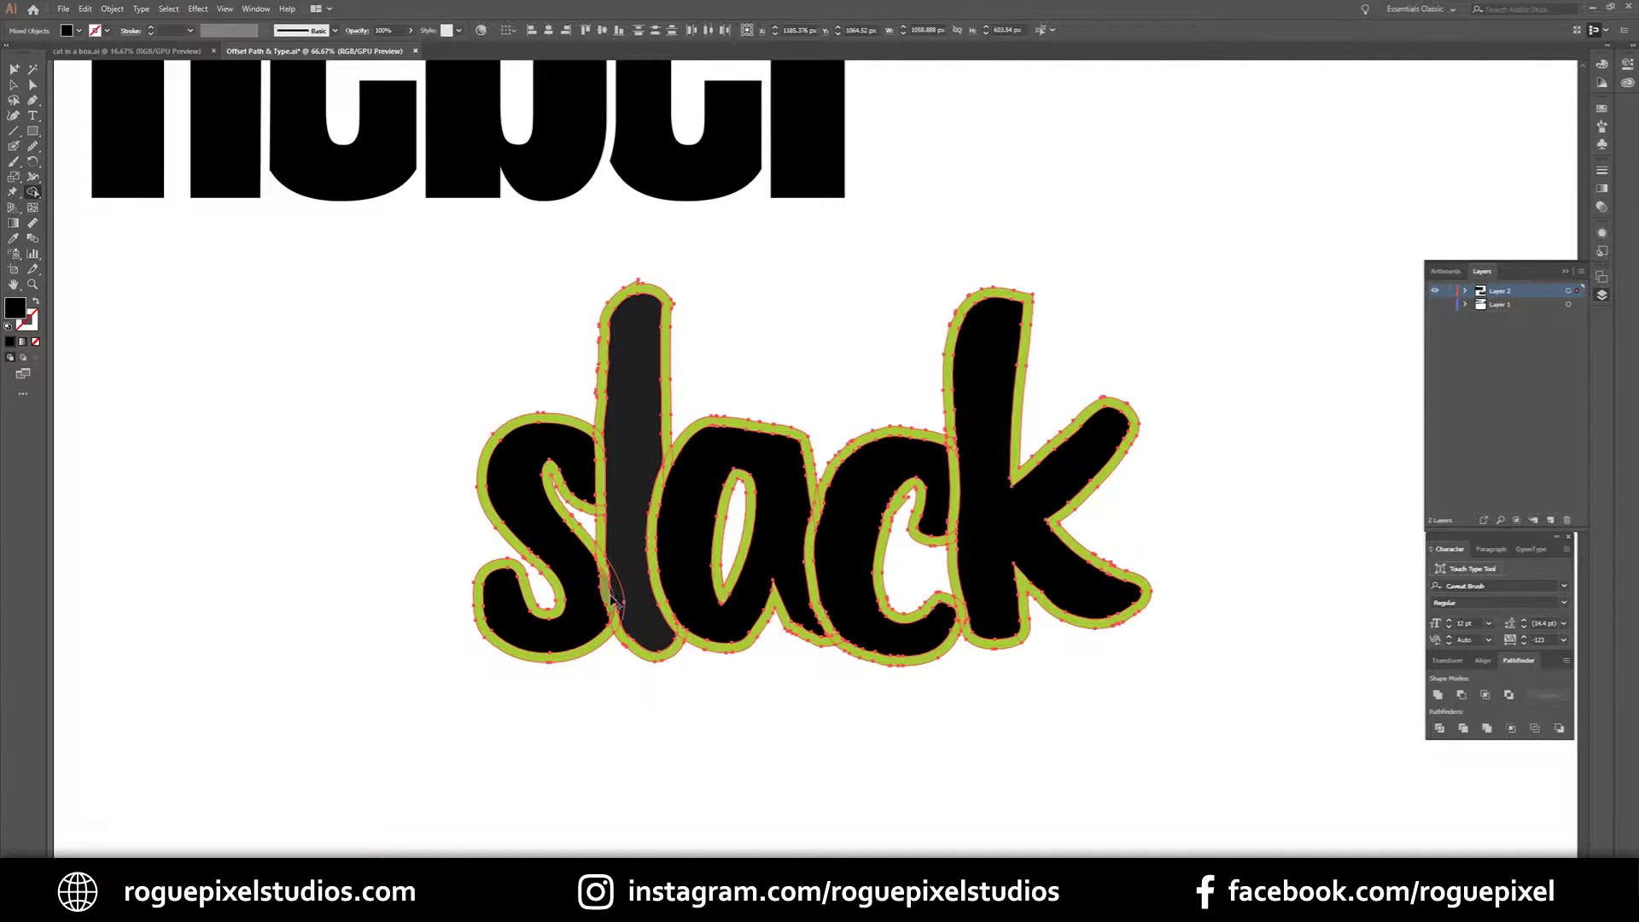
pyautogui.click(611, 600)
pyautogui.click(640, 588)
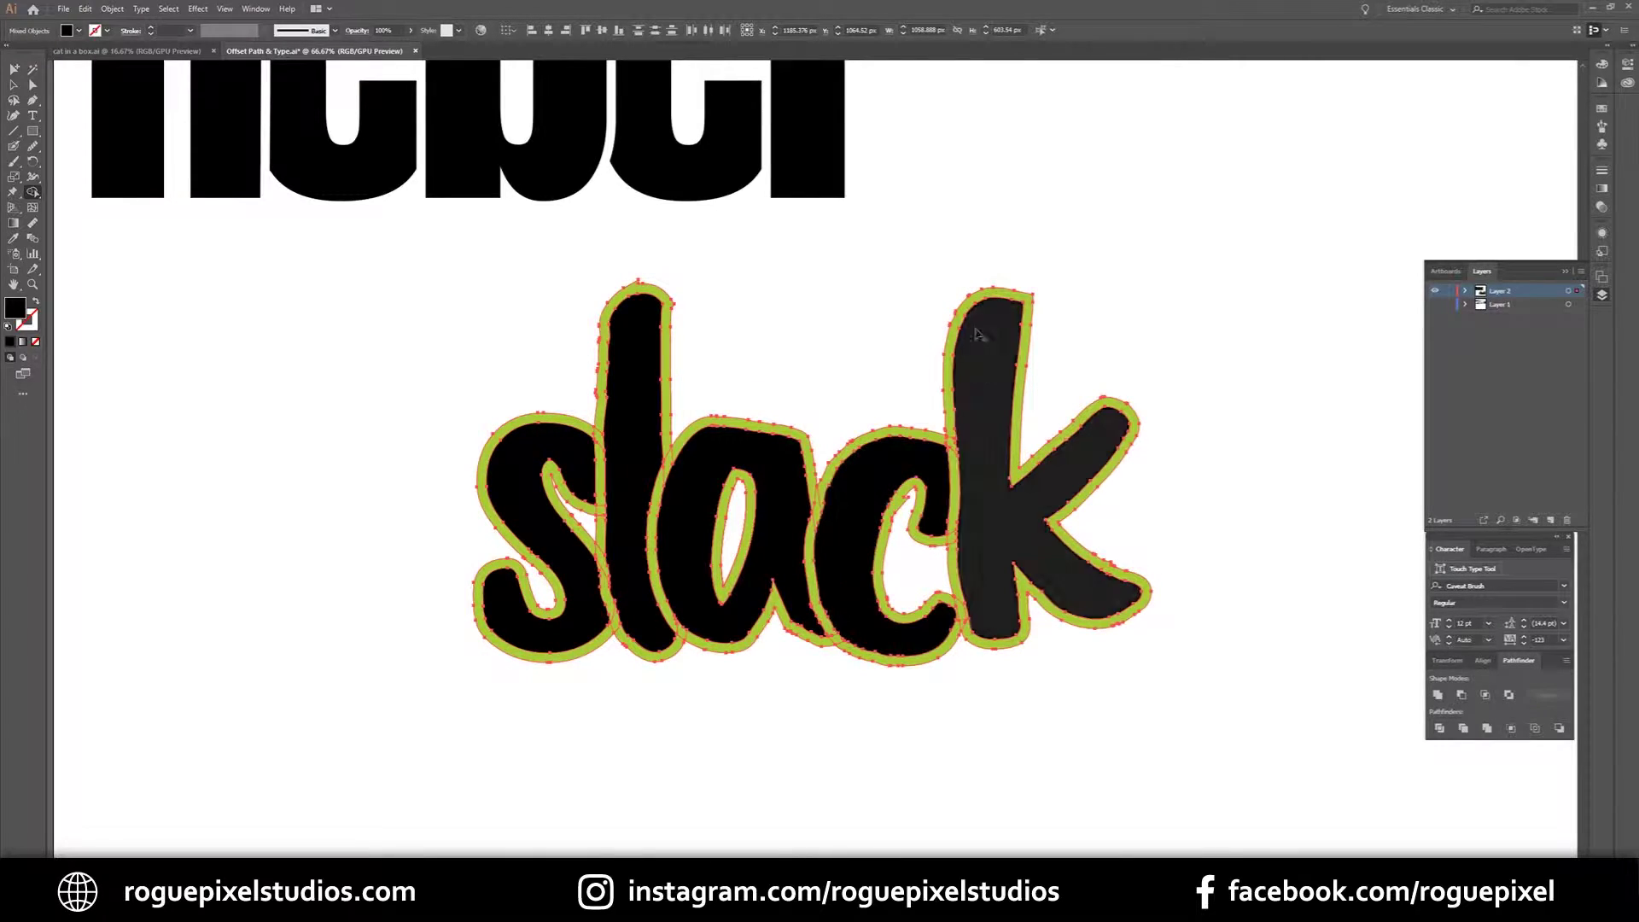
# - Delete the green offset pieces around the outside of the slack letters with the Shape Builder
pyautogui.keyDown('alt'); pyautogui.click(527, 418); pyautogui.keyUp('alt')
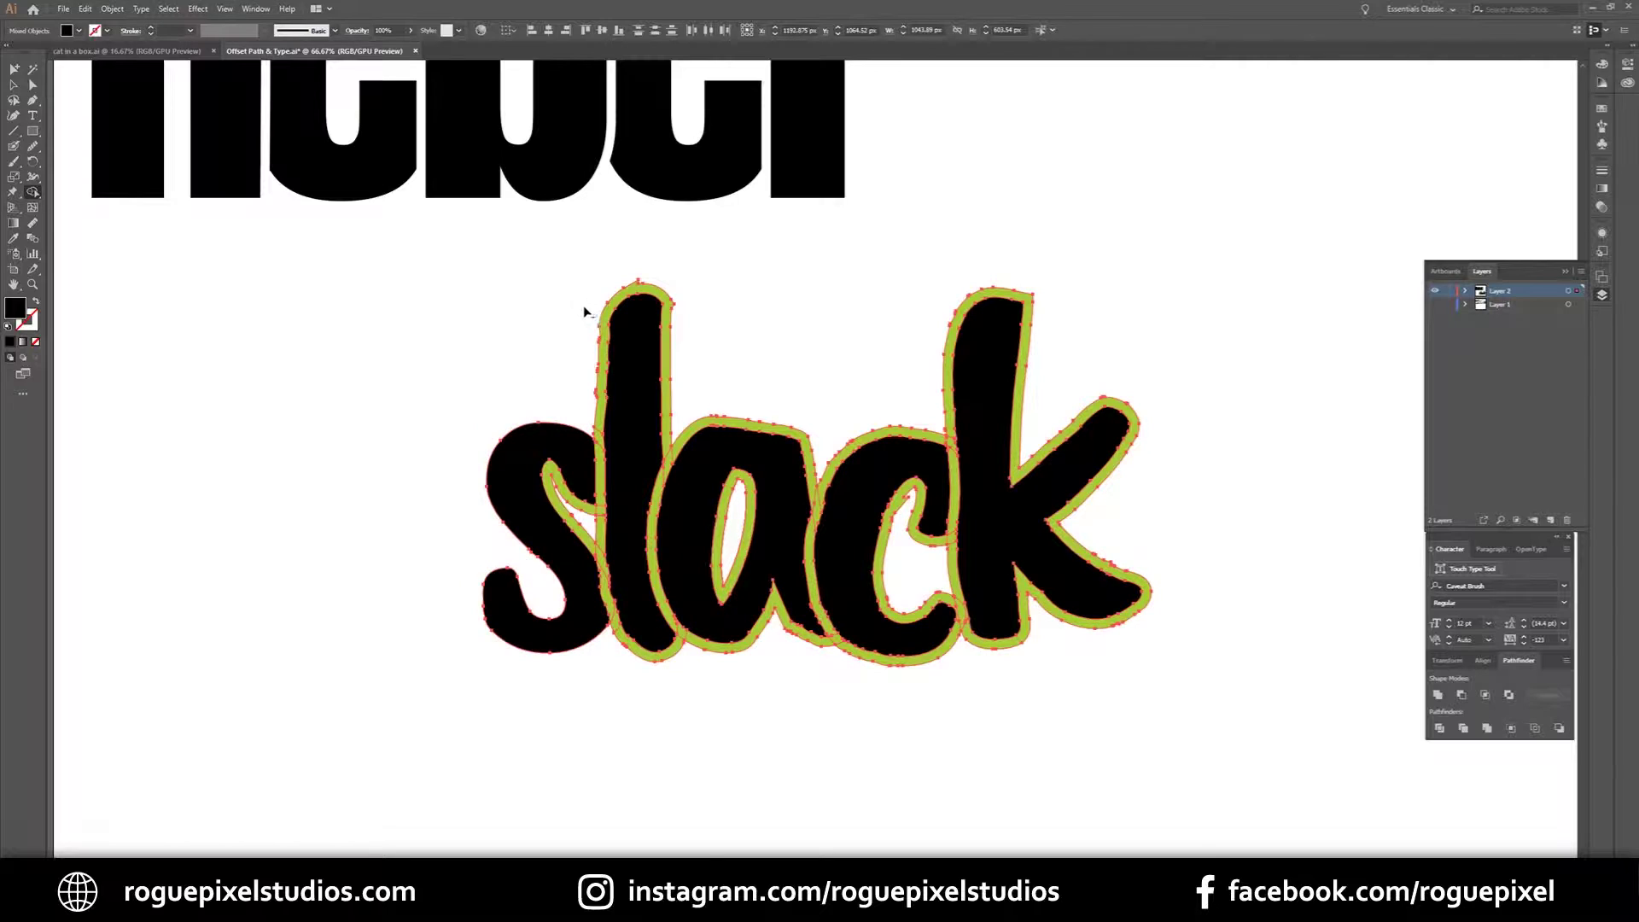
pyautogui.keyDown('alt'); pyautogui.click(609, 323); pyautogui.keyUp('alt')
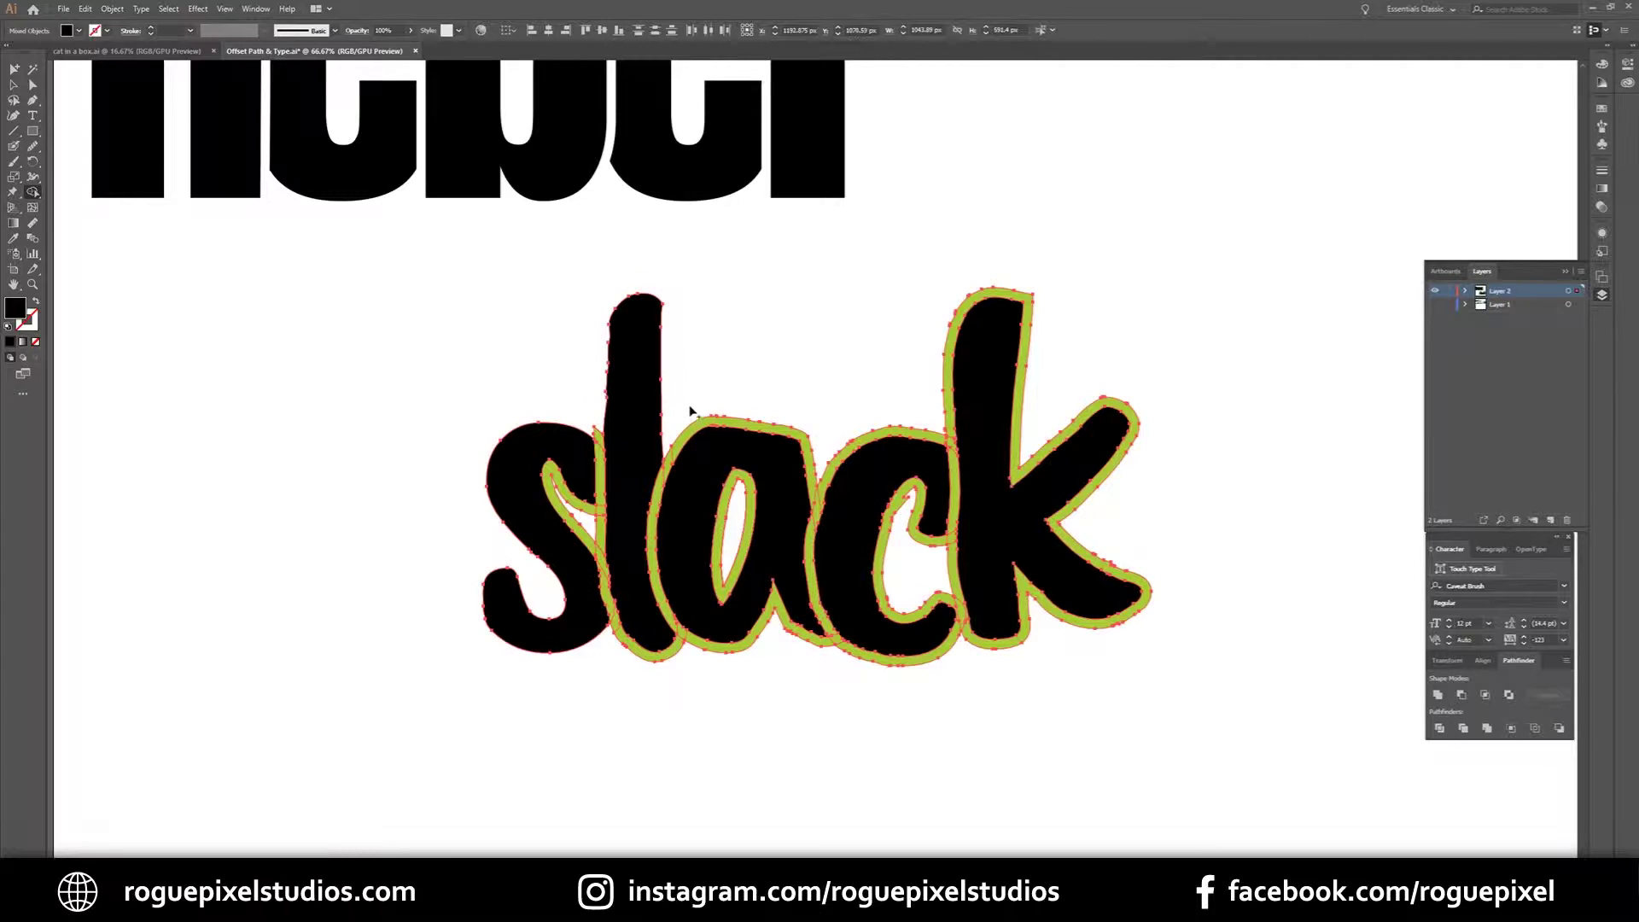
pyautogui.keyDown('alt'); pyautogui.click(854, 433); pyautogui.keyUp('alt')
pyautogui.keyDown('alt'); pyautogui.click(922, 659); pyautogui.keyUp('alt')
pyautogui.keyDown('alt'); pyautogui.click(725, 649); pyautogui.keyUp('alt')
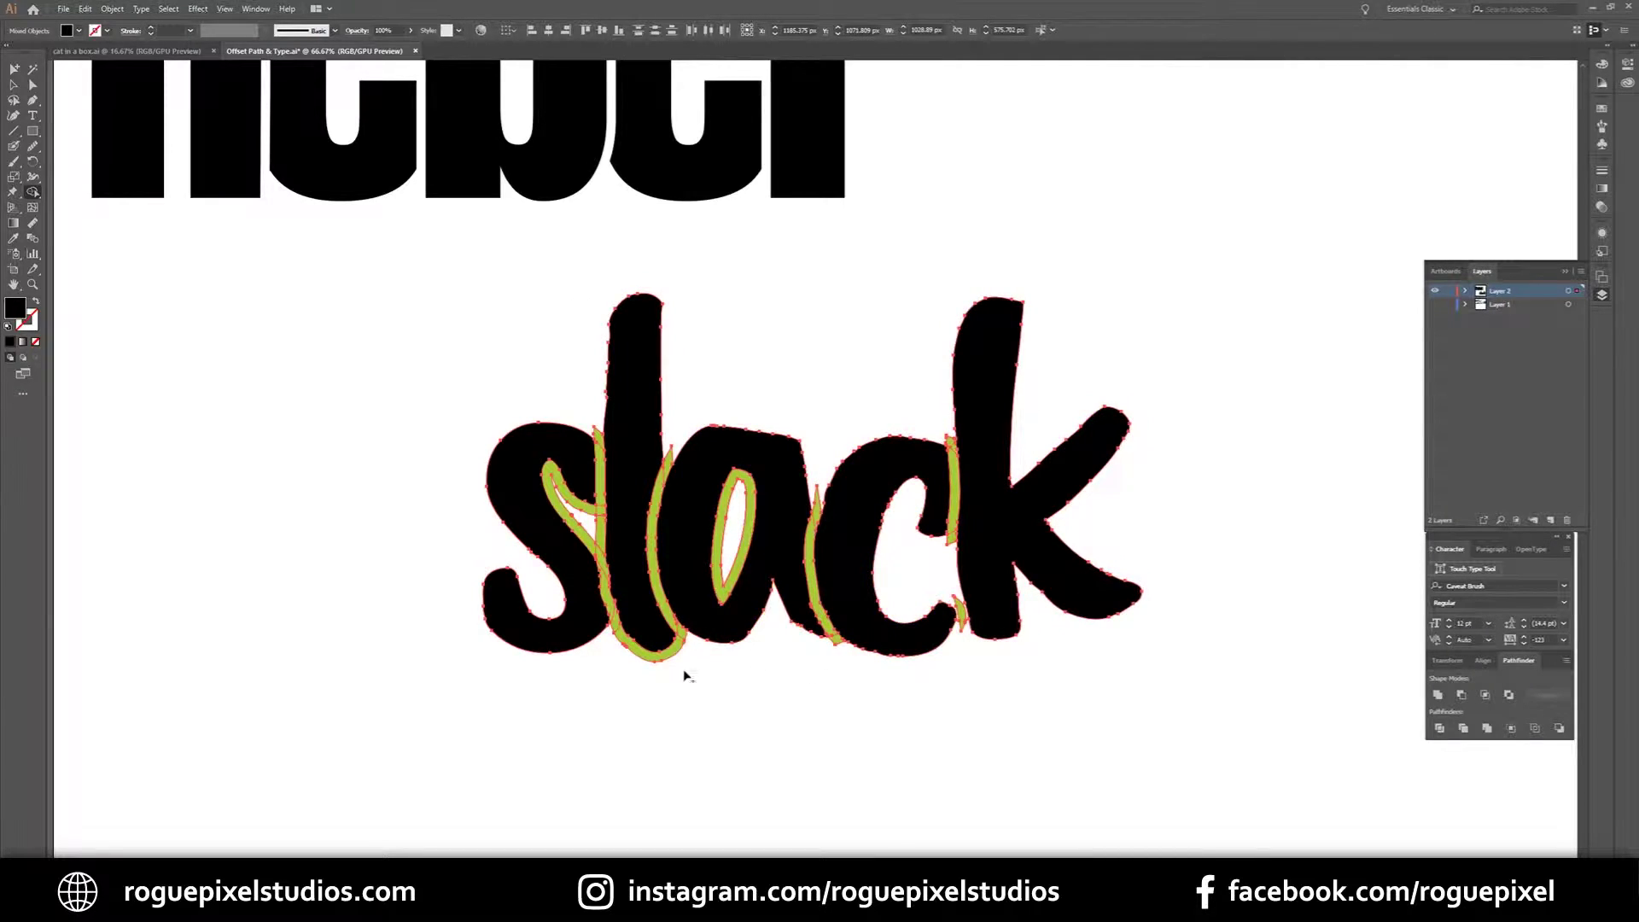
# - Delete the remaining green offset pieces below the l, between the letters and inside the a, then deselect the lettering
pyautogui.keyDown('alt'); pyautogui.click(657, 652); pyautogui.keyUp('alt')
pyautogui.moveTo(592, 408); pyautogui.dragTo(613, 621)
pyautogui.moveTo(672, 439)
pyautogui.mouseDown()
pyautogui.moveTo(653, 515)
pyautogui.moveTo(657, 591)
pyautogui.moveTo(681, 636)
pyautogui.mouseUp()
pyautogui.keyDown('alt'); pyautogui.click(731, 536); pyautogui.keyUp('alt')
pyautogui.moveTo(821, 491)
pyautogui.mouseDown()
pyautogui.moveTo(808, 570)
pyautogui.moveTo(836, 640)
pyautogui.mouseUp()
pyautogui.moveTo(942, 422); pyautogui.dragTo(954, 597)
pyautogui.press('a')
pyautogui.click(849, 806)
pyautogui.hotkey('ctrl', '-')
pyautogui.hotkey('ctrl', '-')
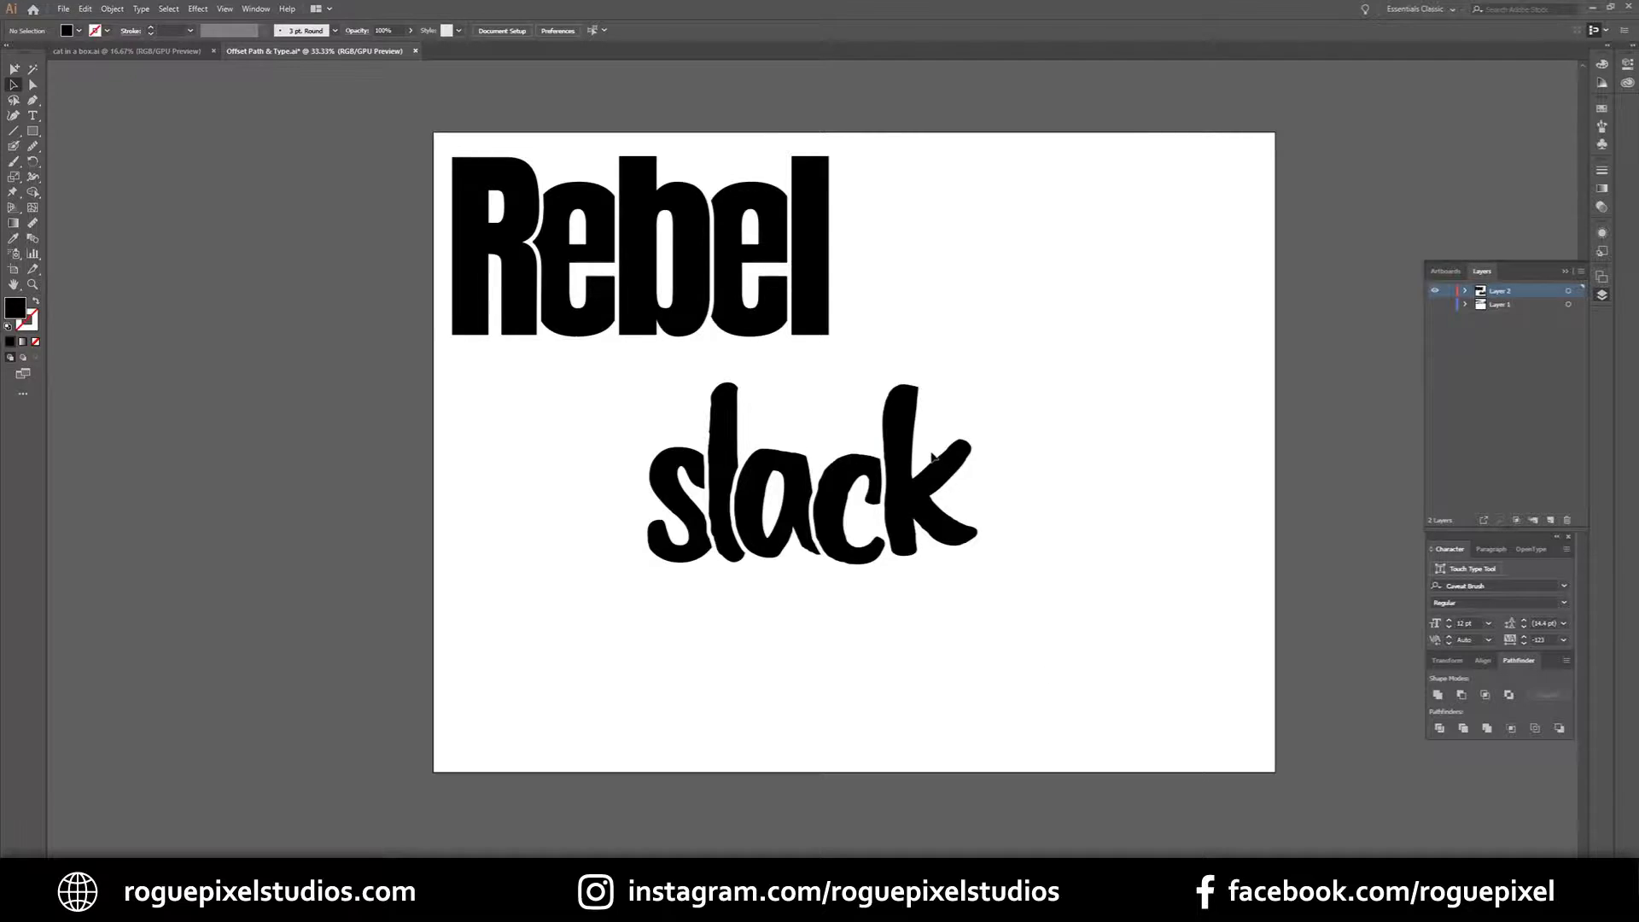
# - Select the slack lettering, fill it with grey and move it up to overlap the lower part of Rebel
pyautogui.click(917, 516)
pyautogui.keyDown('shift'); pyautogui.click(731, 501); pyautogui.keyUp('shift')
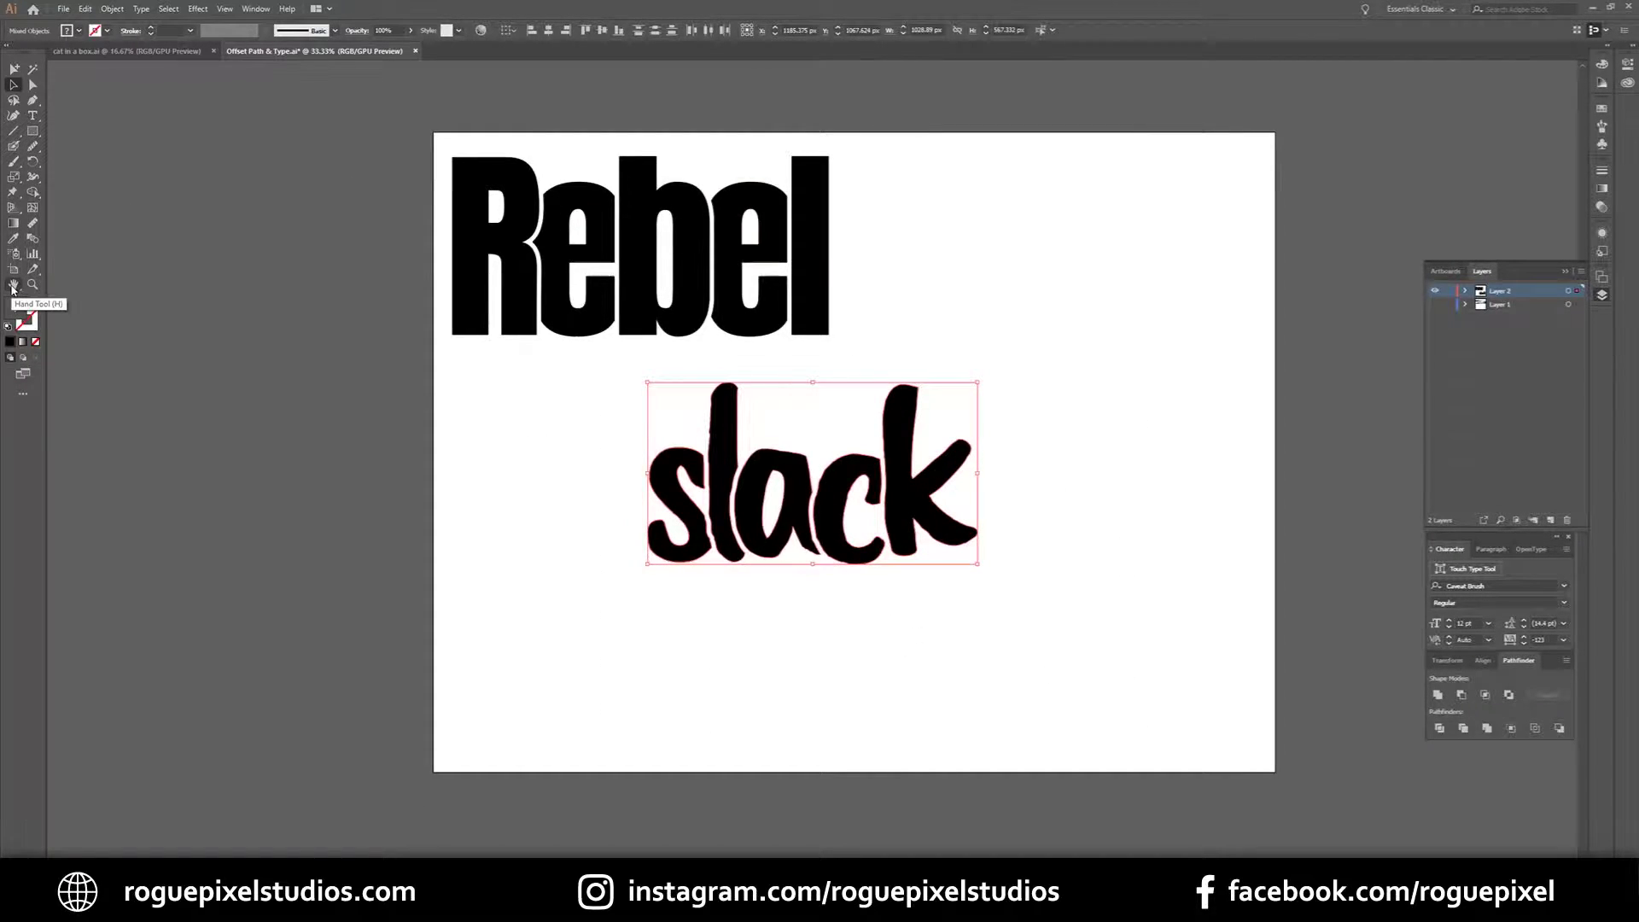
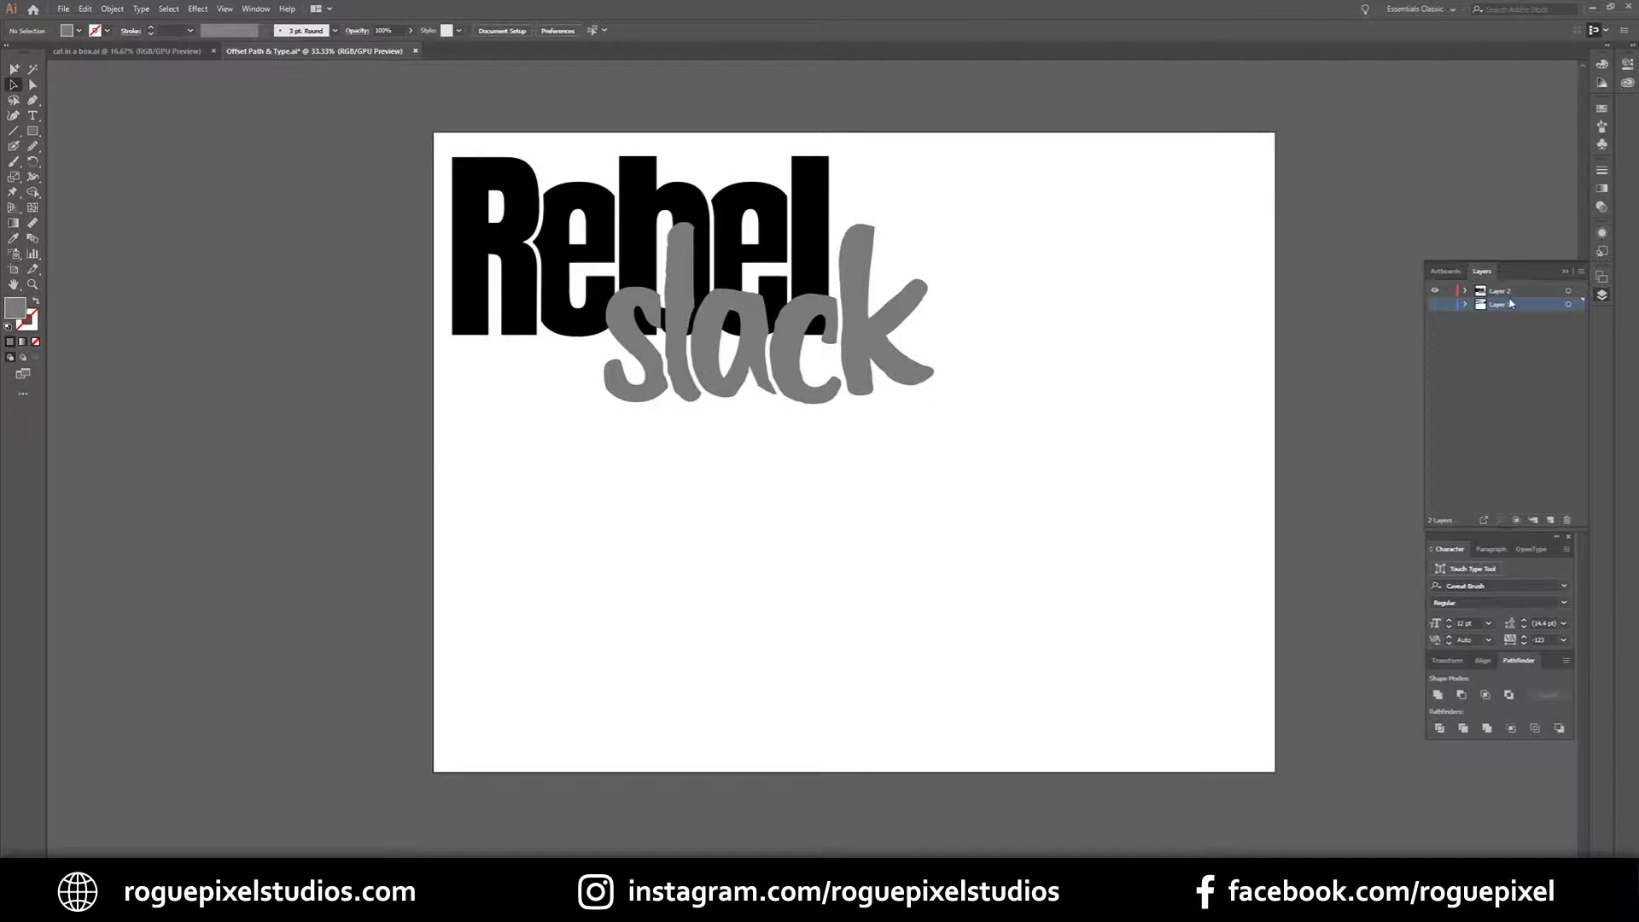
# - Paste the finished rebel slack logo with the green lettering and place it in the lower part of the artboard
pyautogui.hotkey('ctrl', 'v')
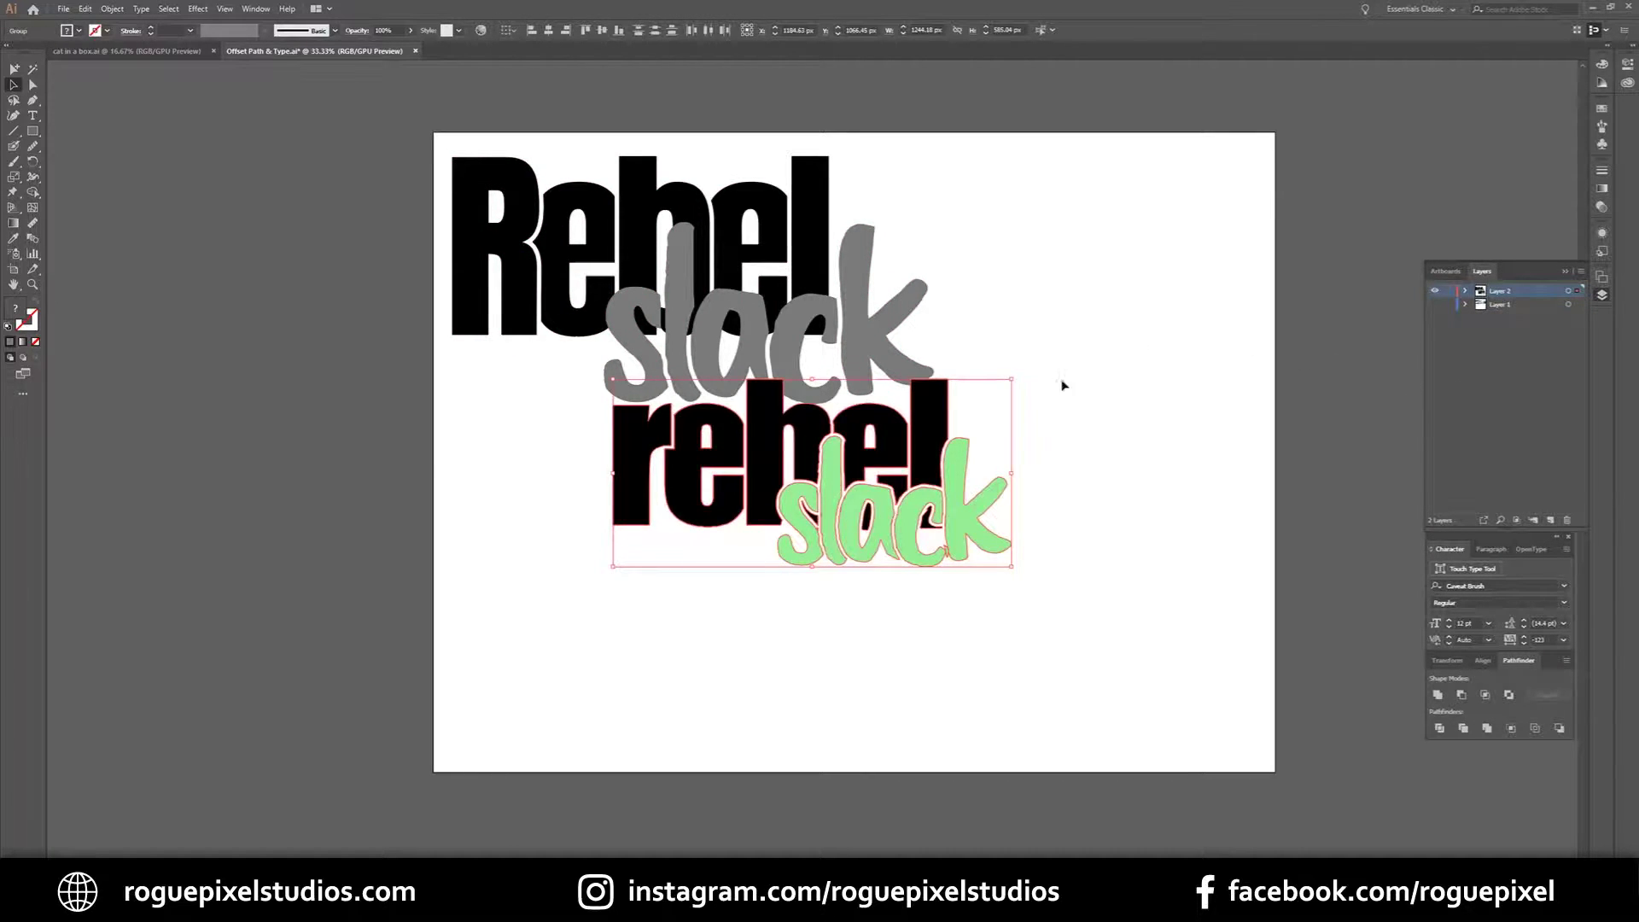
pyautogui.moveTo(851, 510); pyautogui.dragTo(386, 532)
pyautogui.click(194, 335)
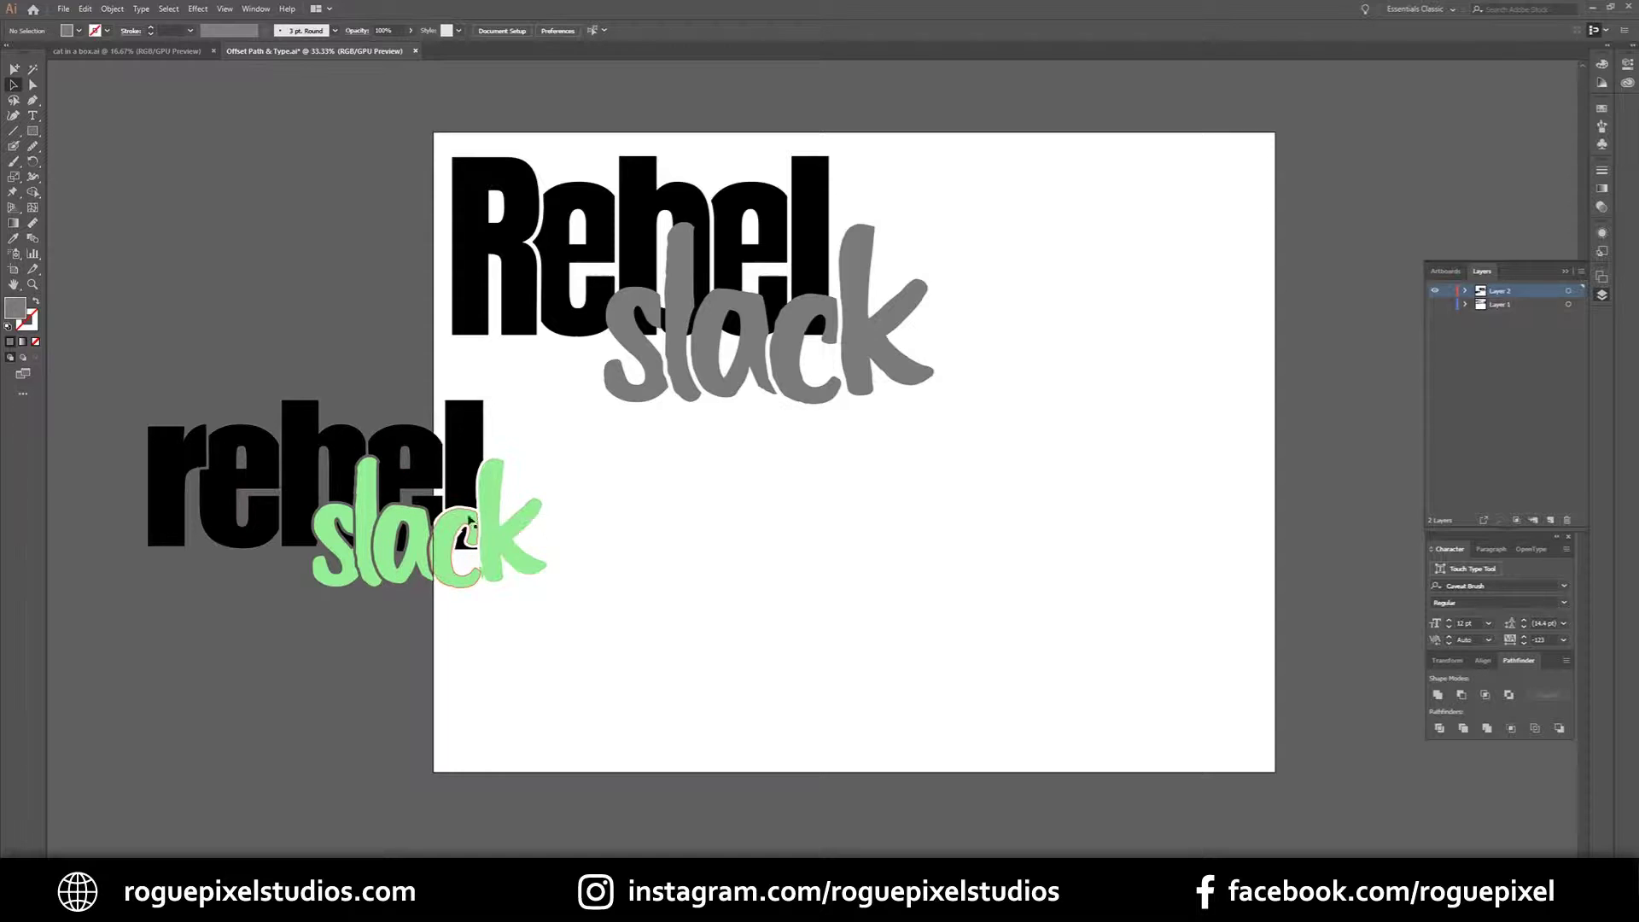
pyautogui.click(330, 515)
pyautogui.keyDown('shift'); pyautogui.click(372, 492); pyautogui.keyUp('shift')
pyautogui.moveTo(373, 492); pyautogui.dragTo(855, 607)
pyautogui.click(1036, 691)
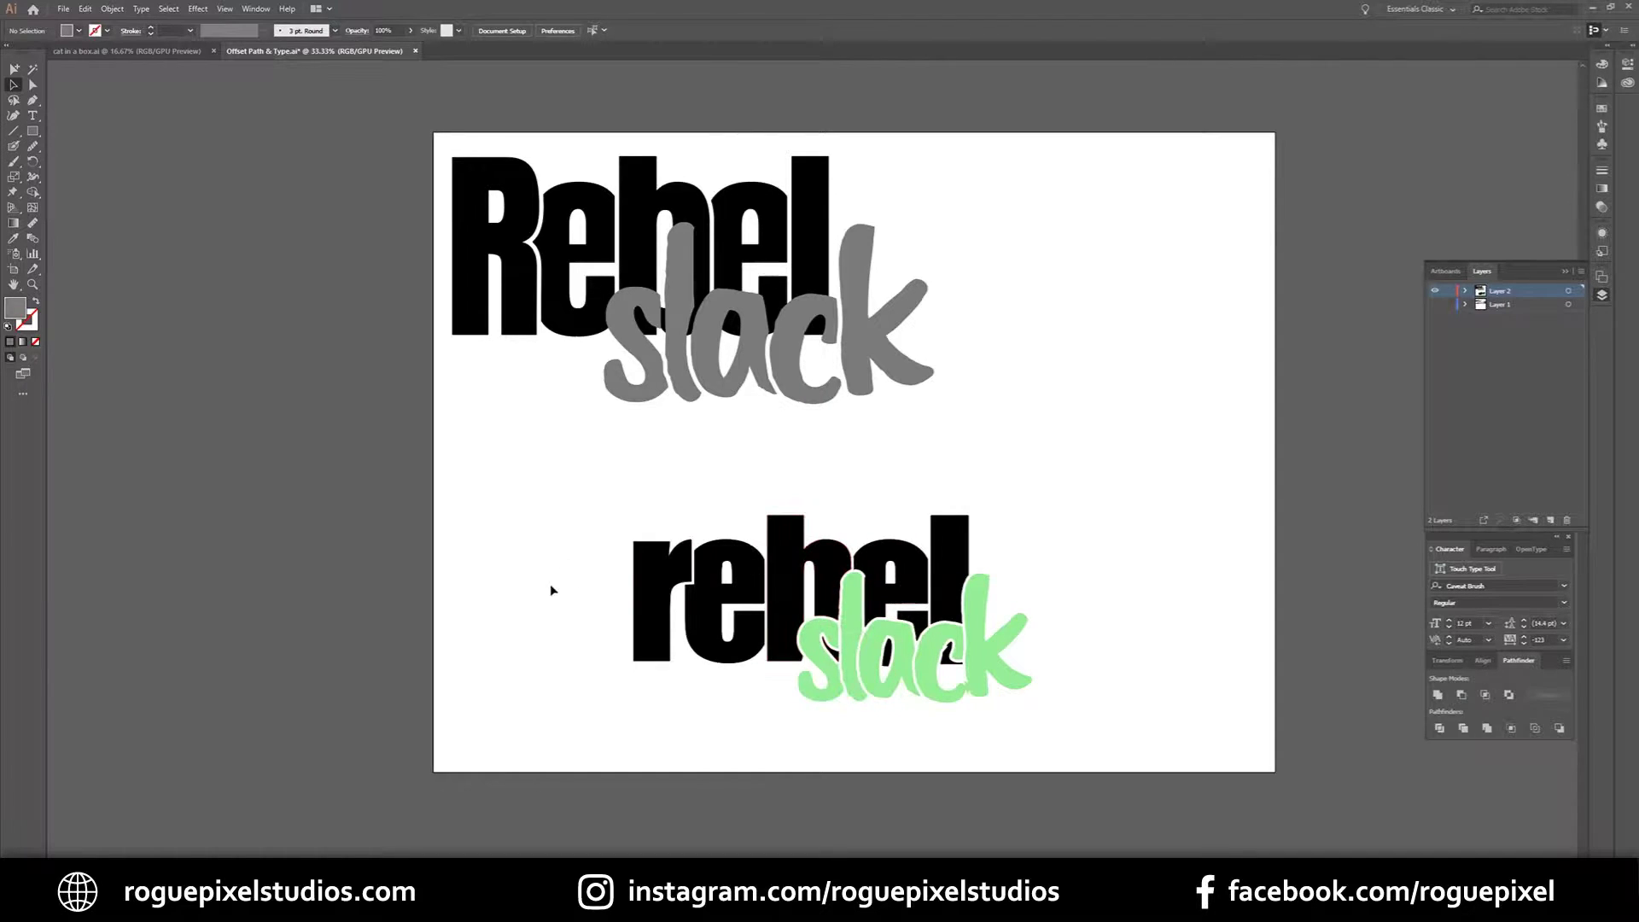
# - Move the pasted rebel slack logo directly below the grey version, lined up with its left edge, and deselect it
pyautogui.moveTo(603, 593); pyautogui.dragTo(1111, 747)
pyautogui.moveTo(919, 580); pyautogui.dragTo(883, 555)
pyautogui.click(1039, 629)
pyautogui.moveTo(1009, 541); pyautogui.dragTo(595, 663)
pyautogui.moveTo(848, 616); pyautogui.dragTo(725, 580)
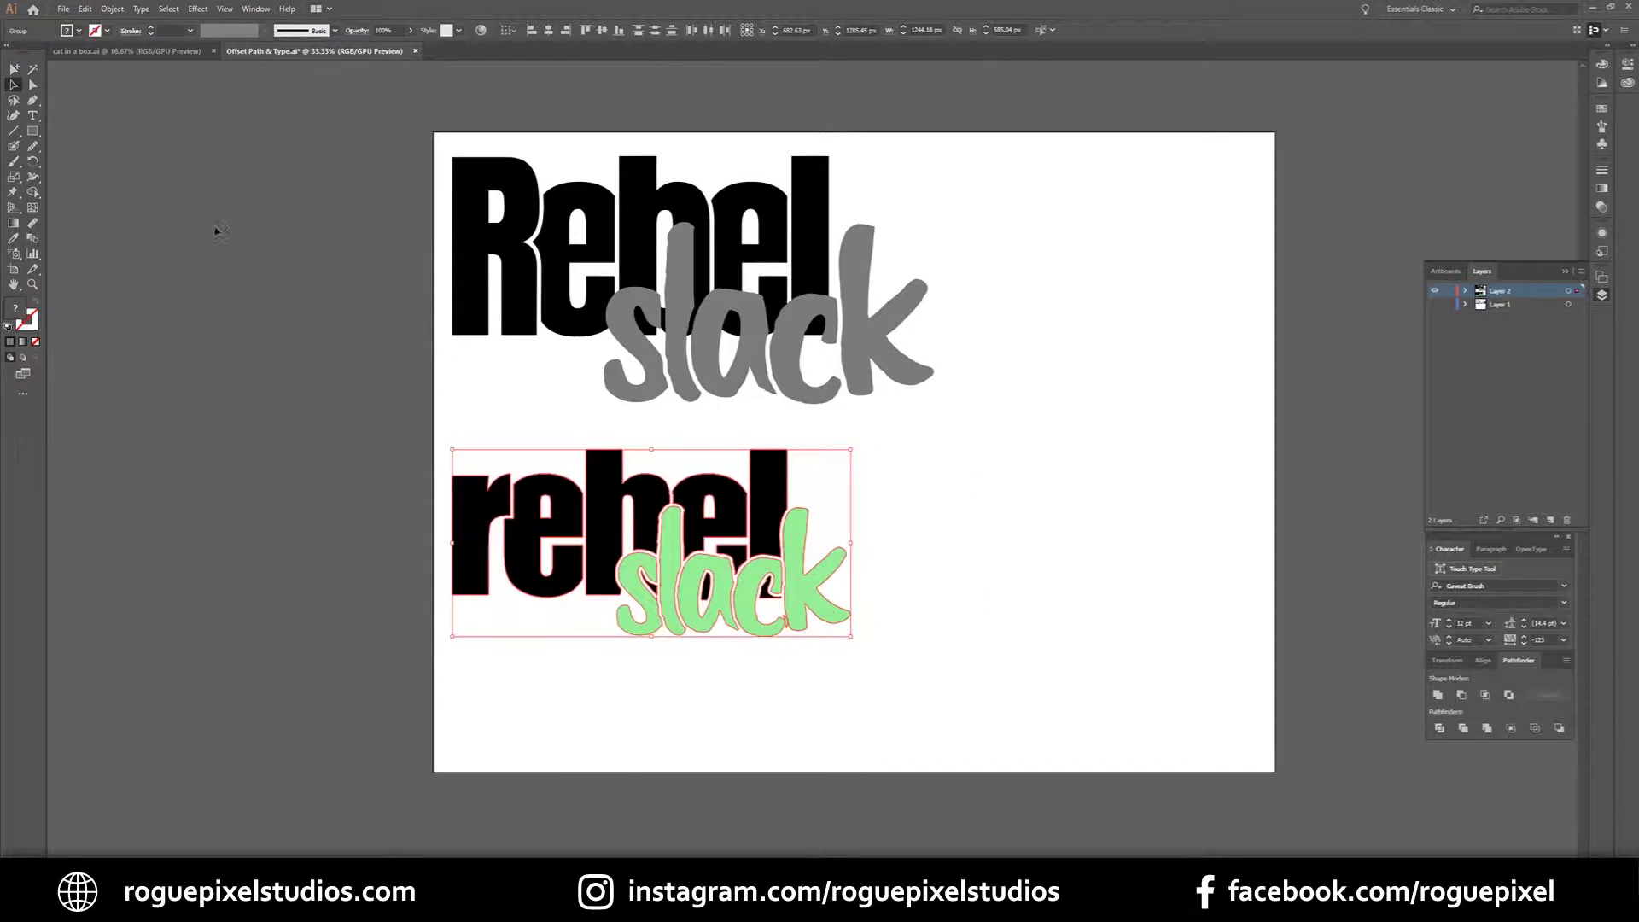
pyautogui.click(1030, 559)
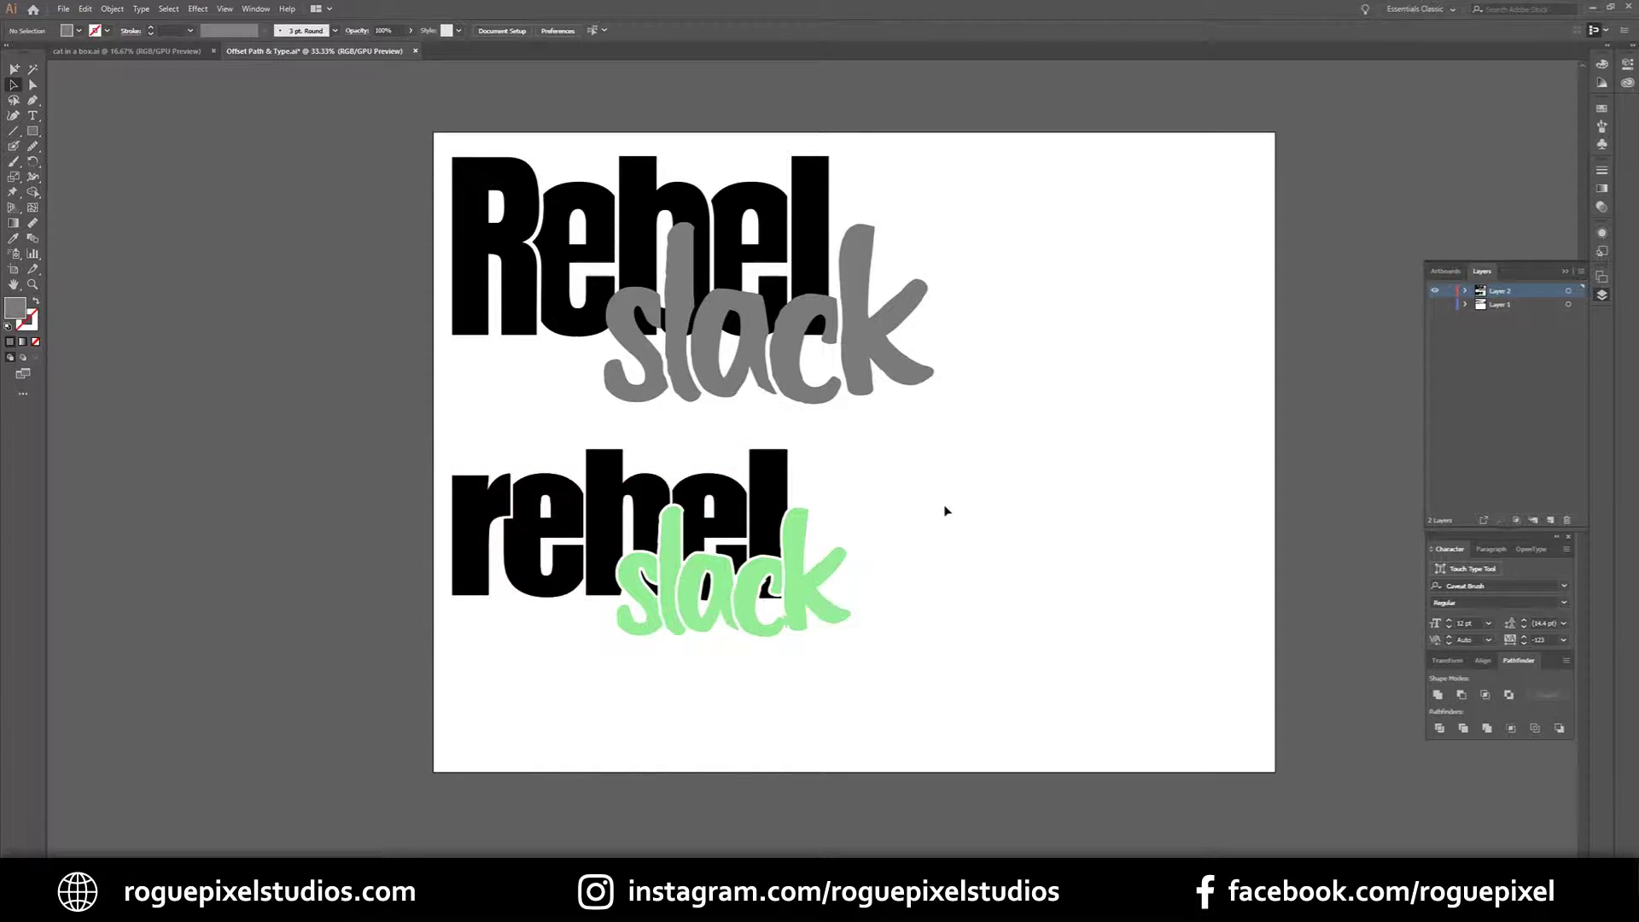
# - Move both rebel slack versions off the artboard's left side and add the text "swirl" at about 805 pt with looser tracking
pyautogui.moveTo(943, 509); pyautogui.dragTo(516, 666)
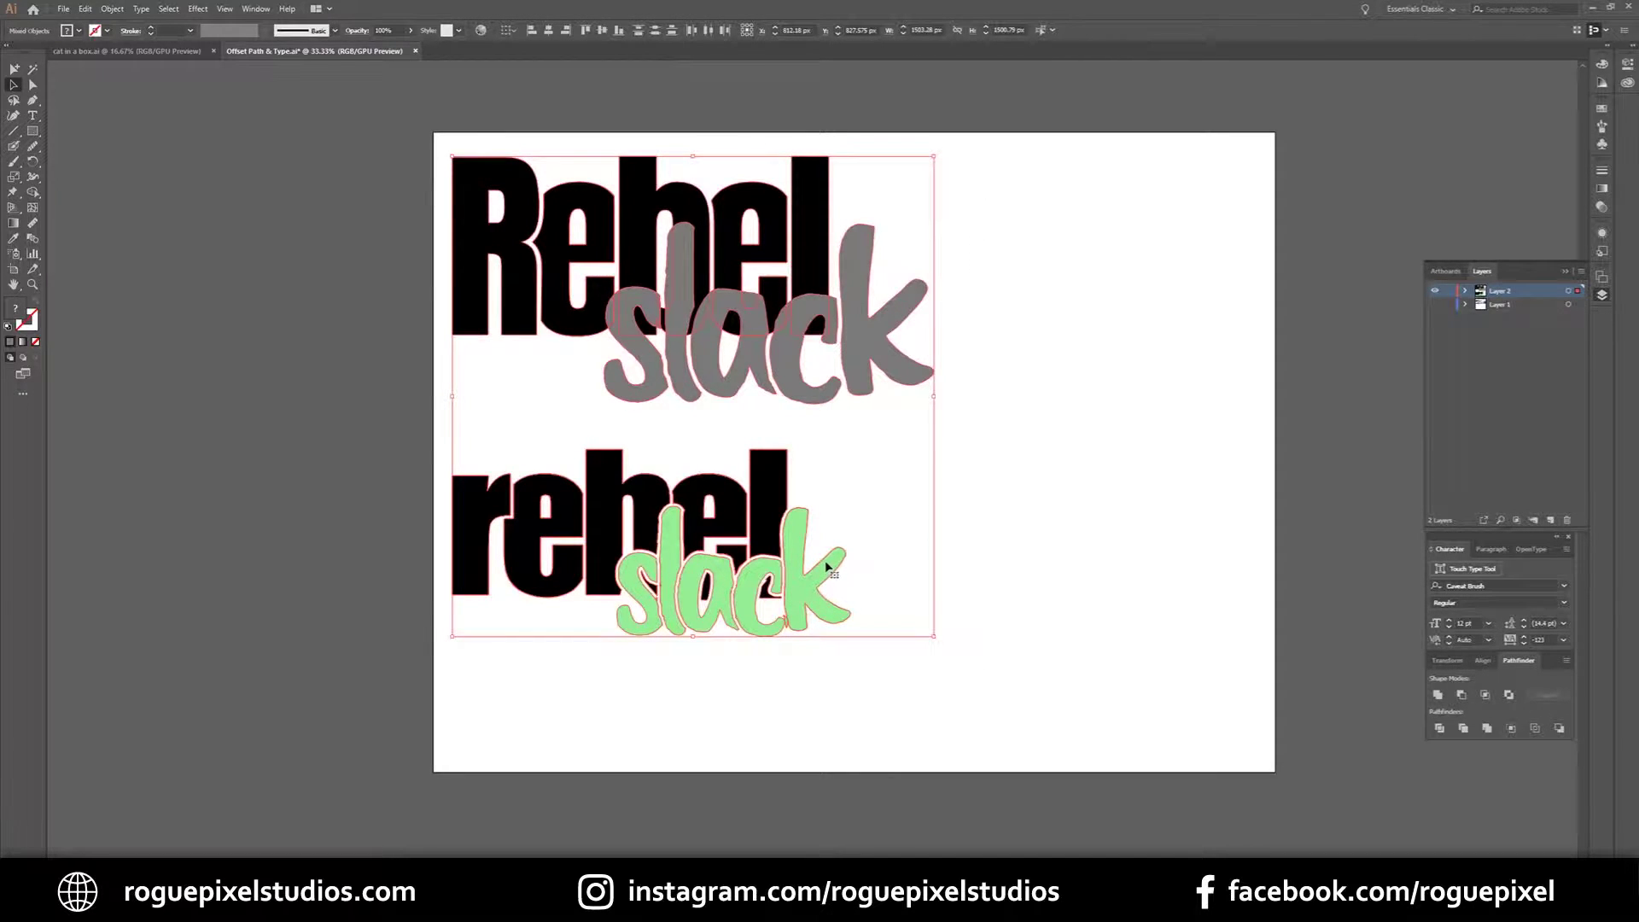
pyautogui.moveTo(845, 562); pyautogui.dragTo(297, 593)
pyautogui.press('t')
pyautogui.click(657, 389)
pyautogui.write('swirl')
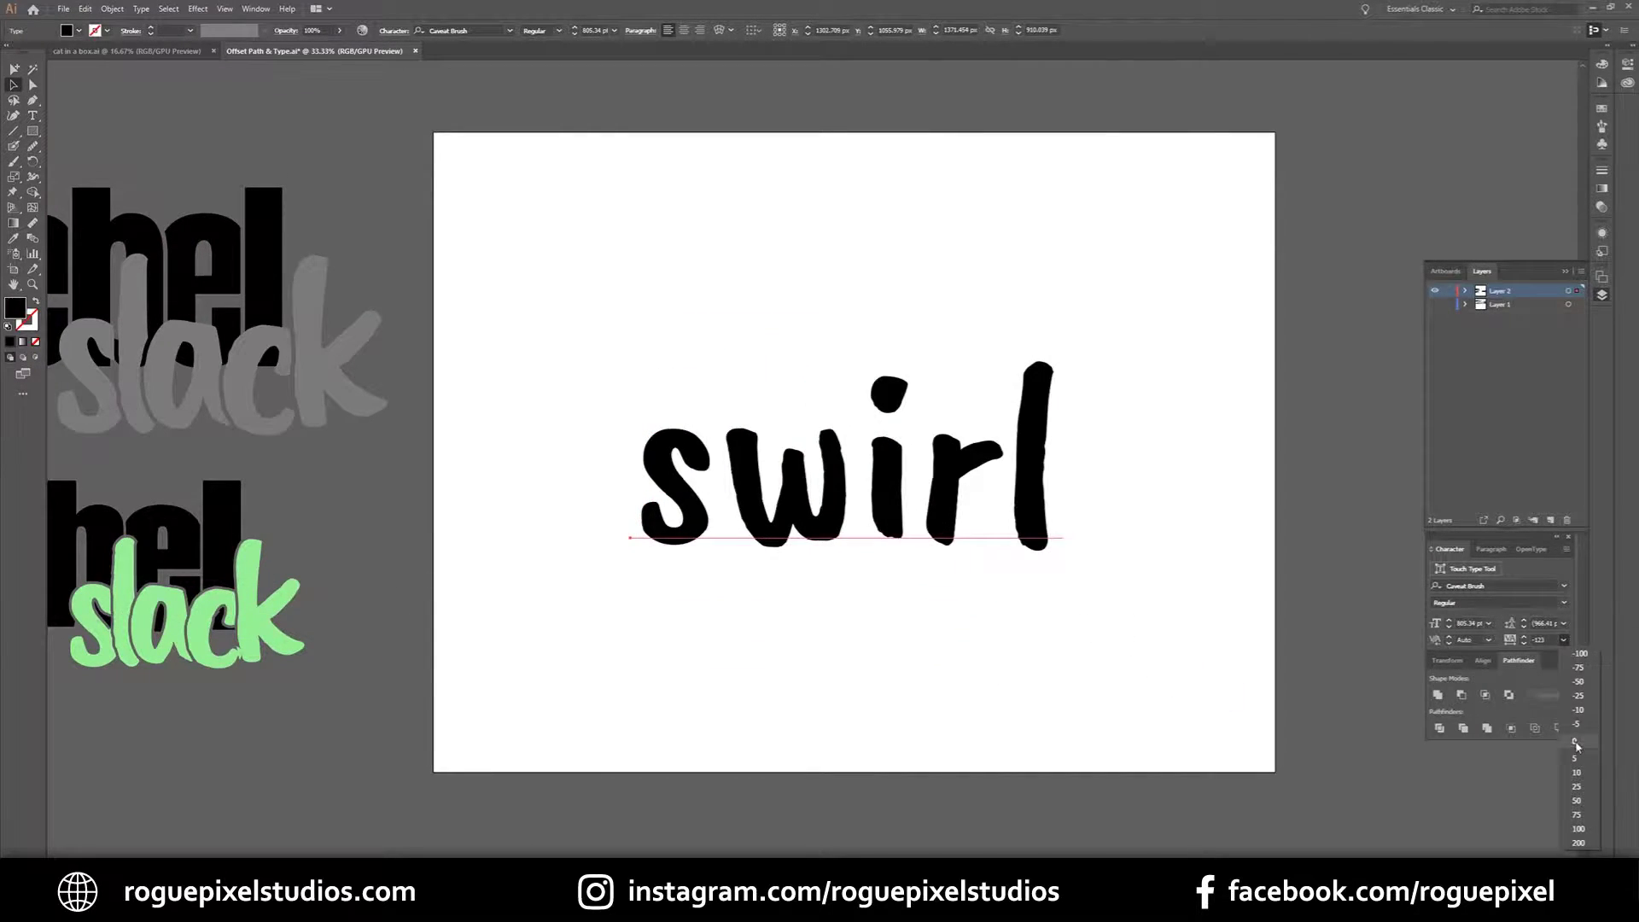
pyautogui.click(1106, 500)
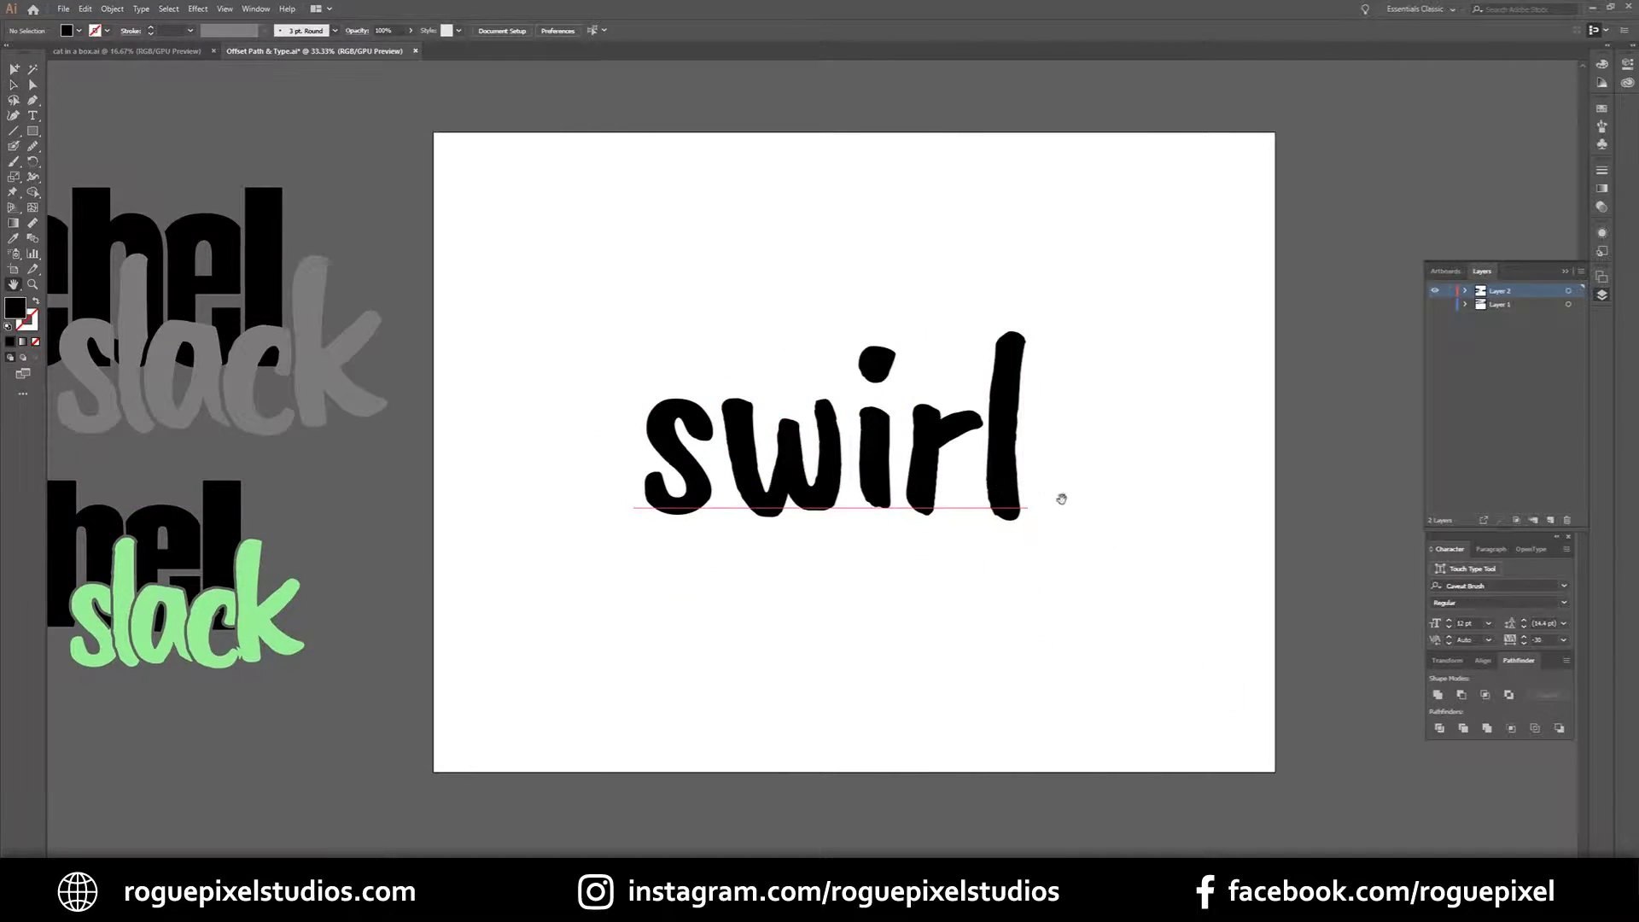
pyautogui.moveTo(1056, 493); pyautogui.dragTo(925, 474)
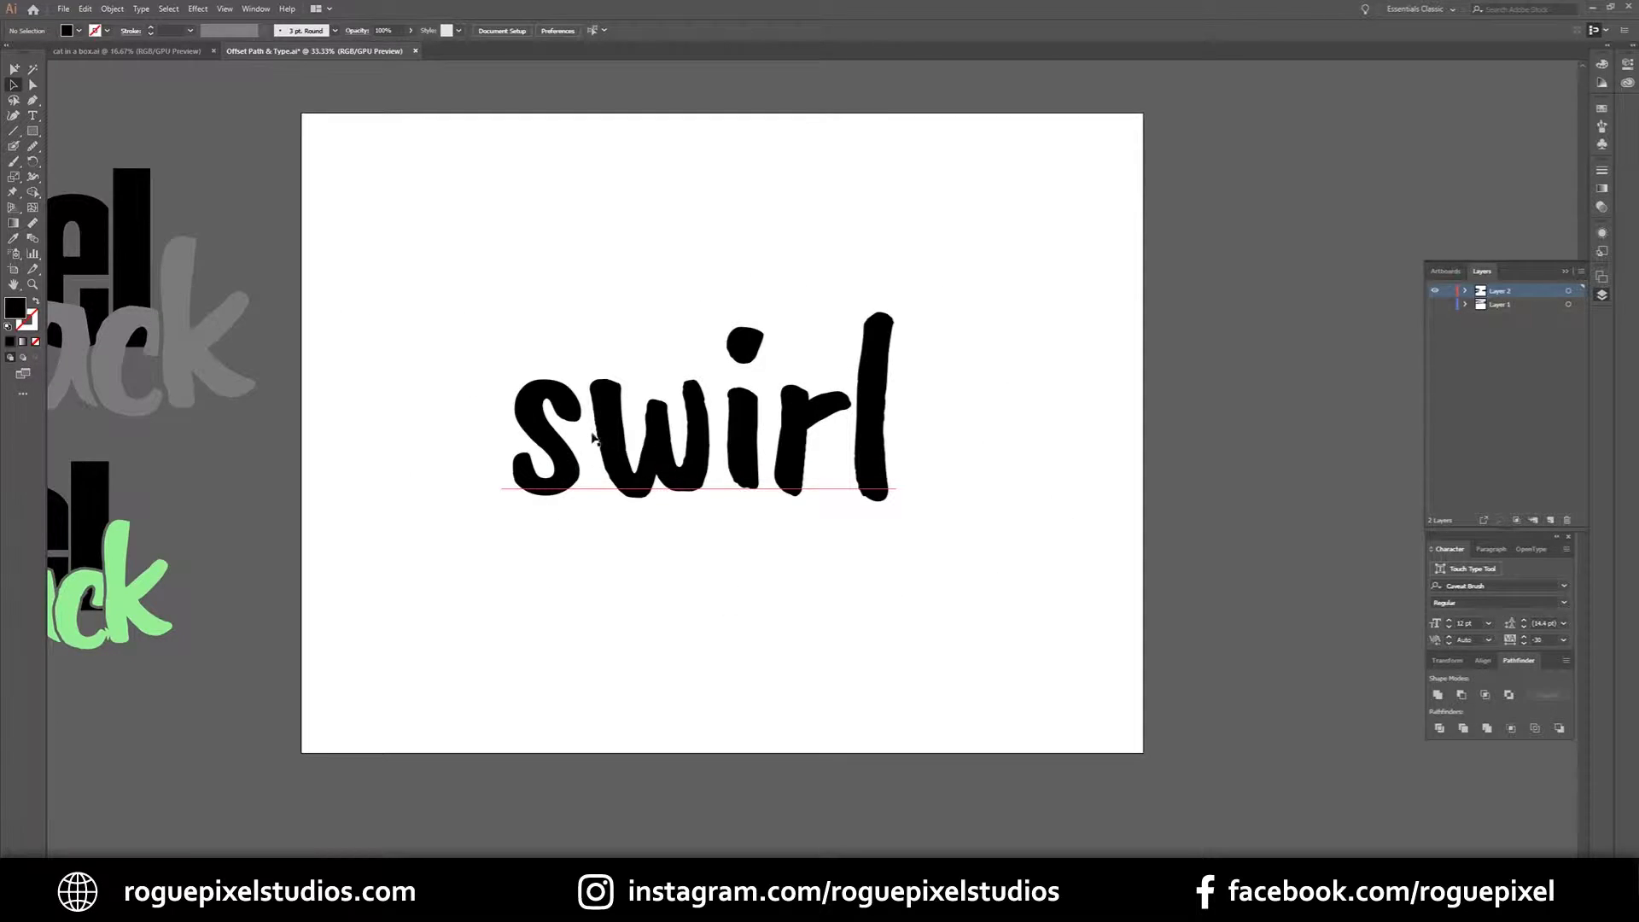
# - Convert the swirl text to outlines and deselect it
pyautogui.click(700, 452)
pyautogui.rightClick(699, 452)
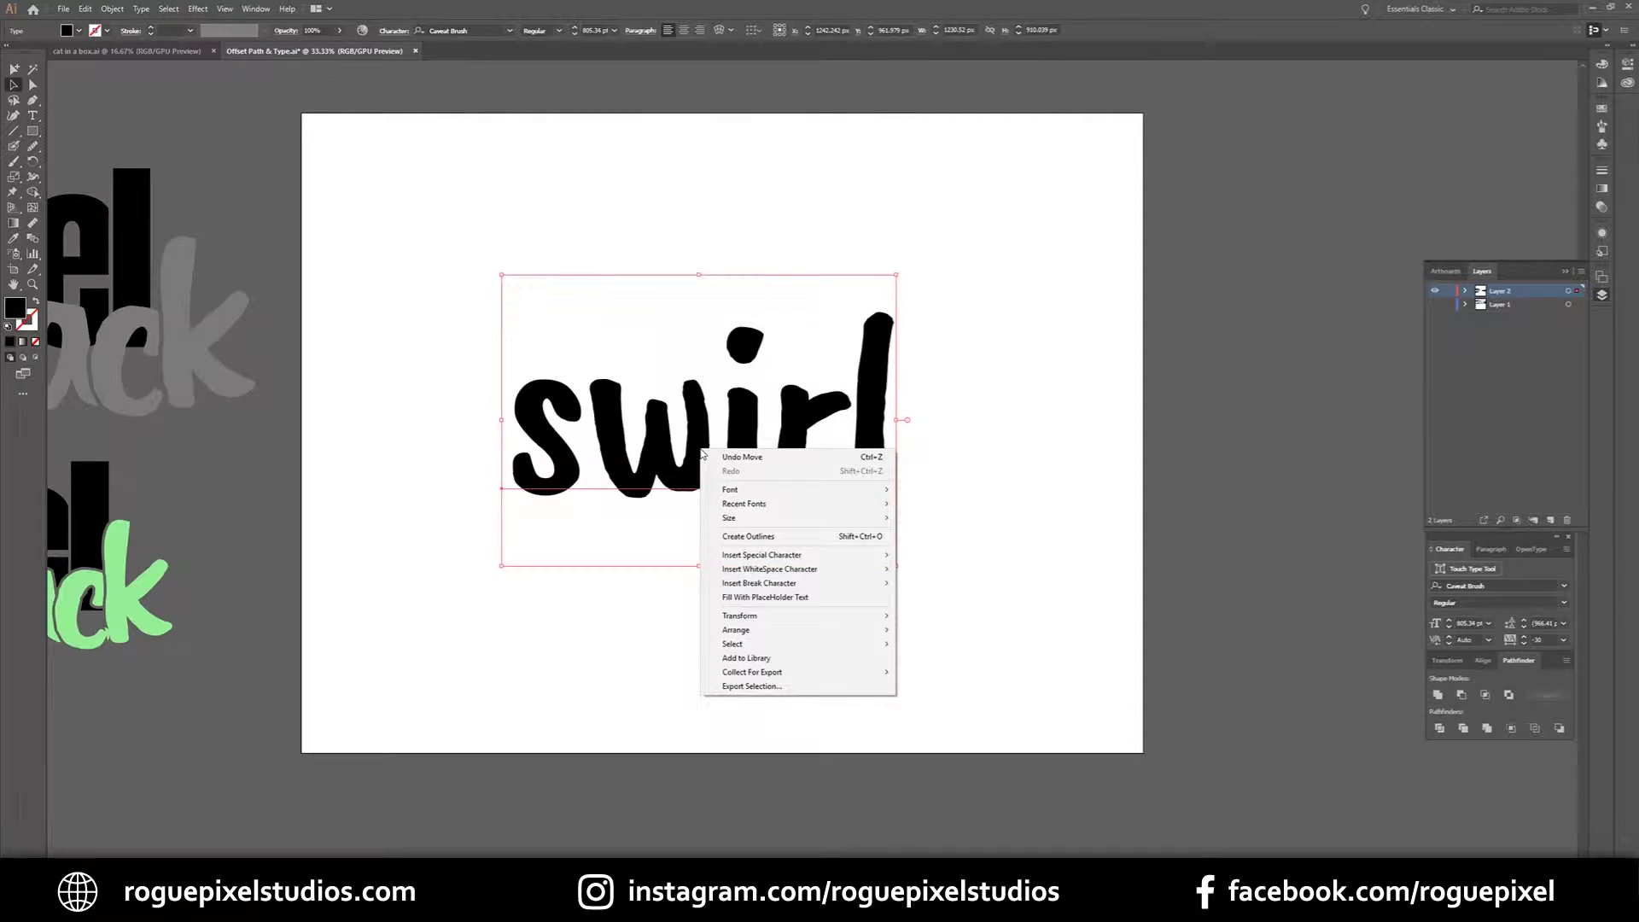
pyautogui.click(772, 527)
pyautogui.click(860, 267)
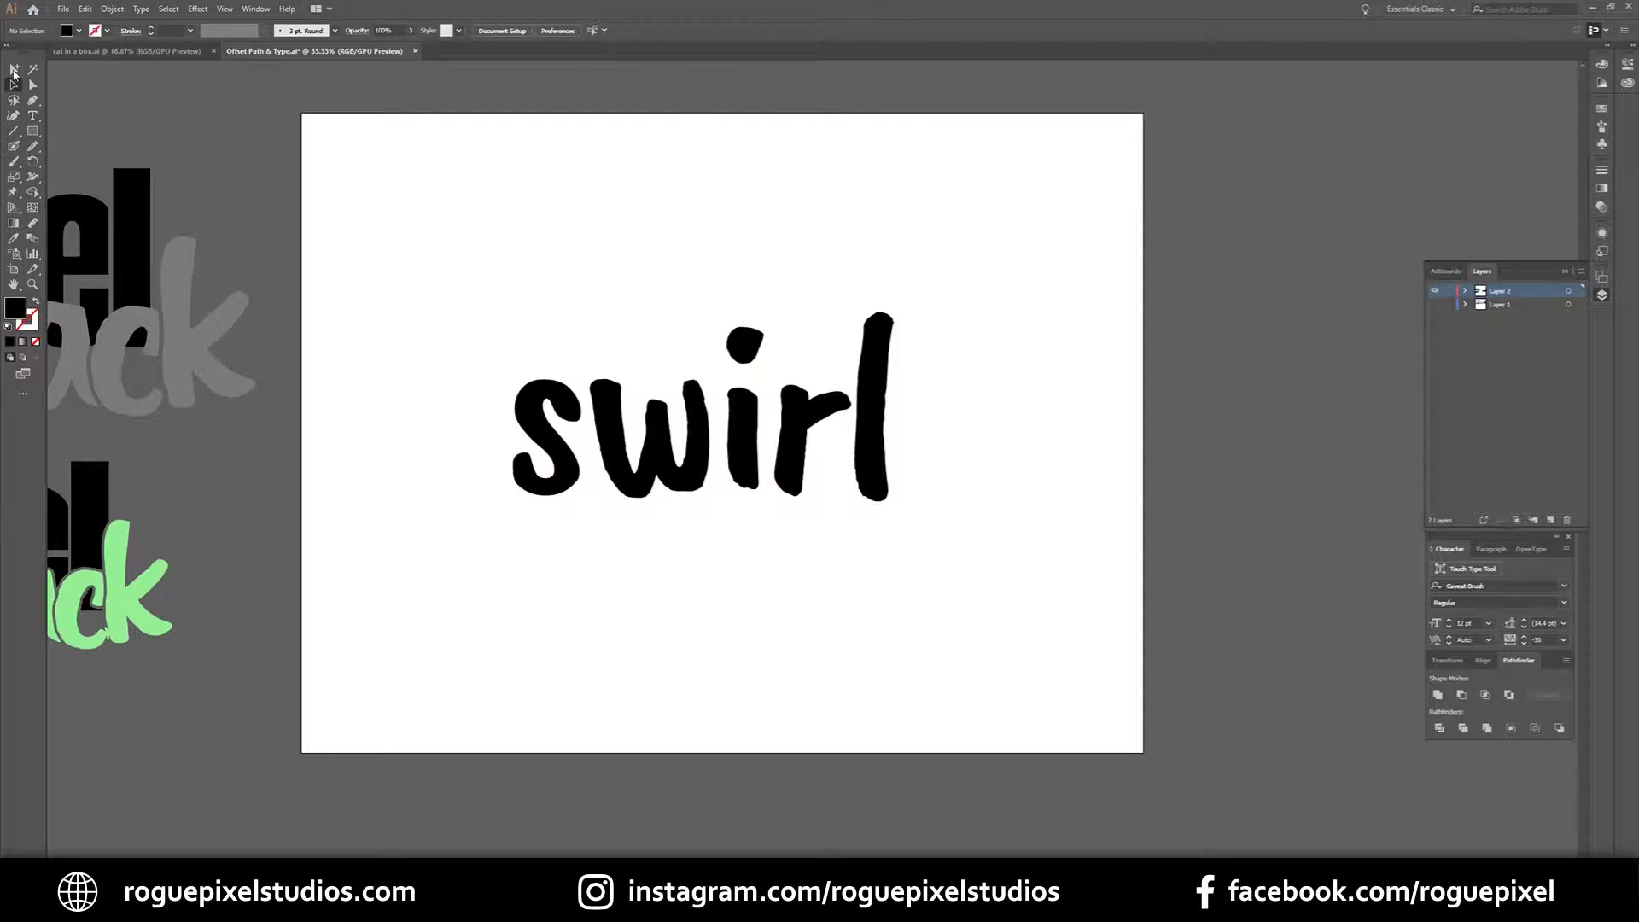
# - Set up the Paintbrush with no fill and a purple 9047BF stroke
pyautogui.click(15, 162)
pyautogui.click(35, 301)
pyautogui.doubleClick(28, 320)
pyautogui.click(114, 189)
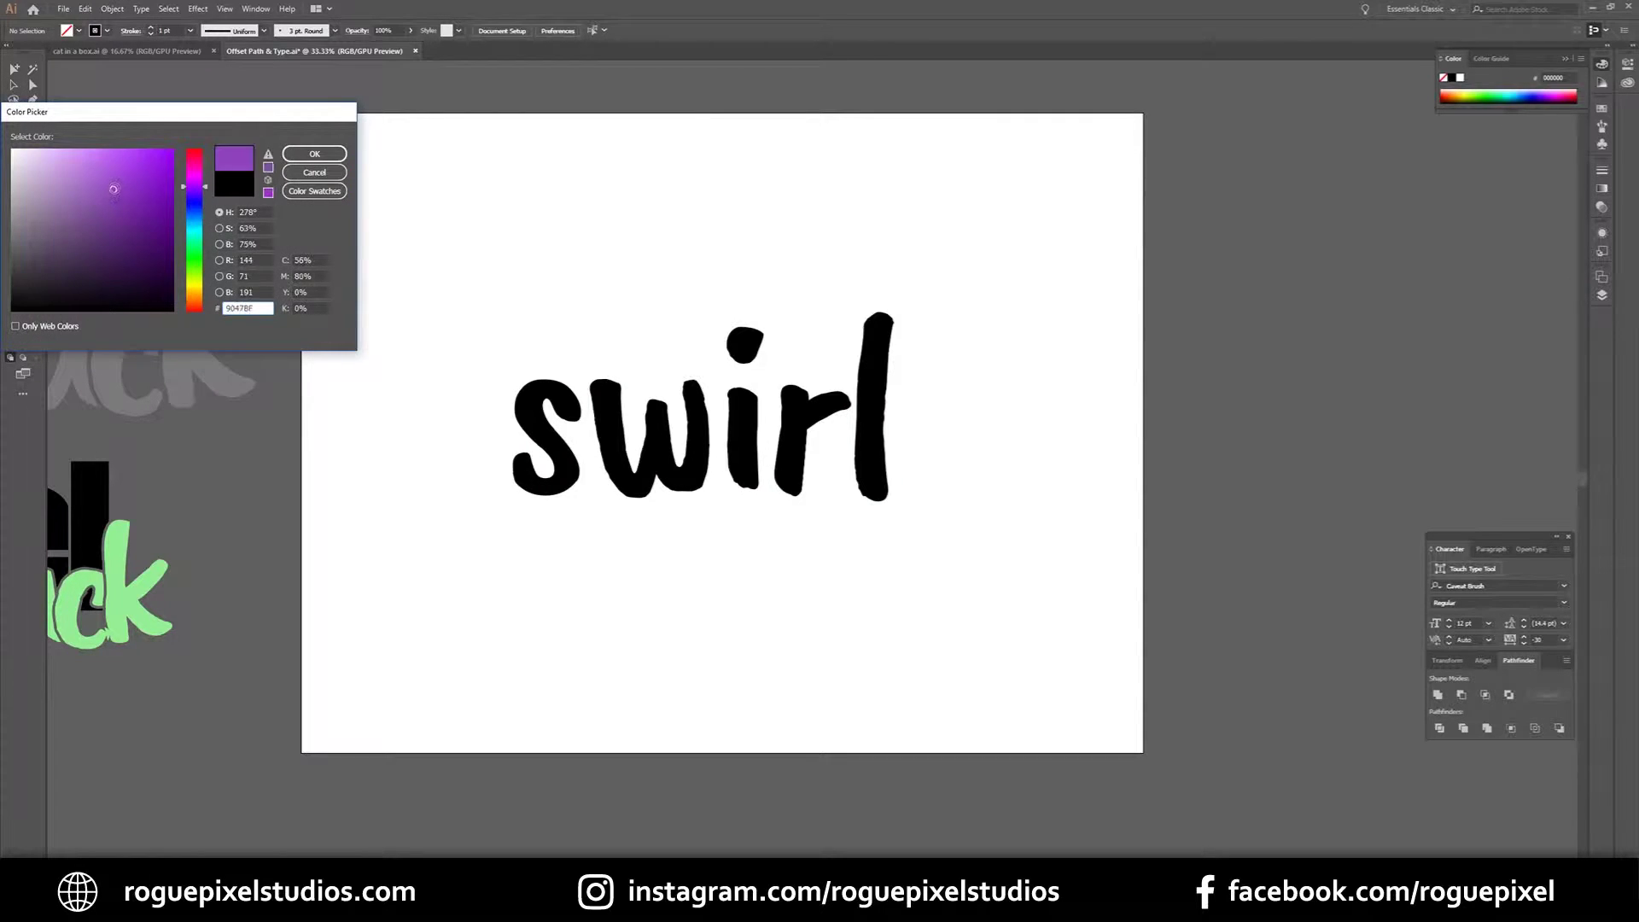
pyautogui.click(314, 154)
# - Test the brush beside the word, then paint a 12 pt purple line with looping ends across the swirl lettering
pyautogui.moveTo(422, 203); pyautogui.dragTo(447, 243)
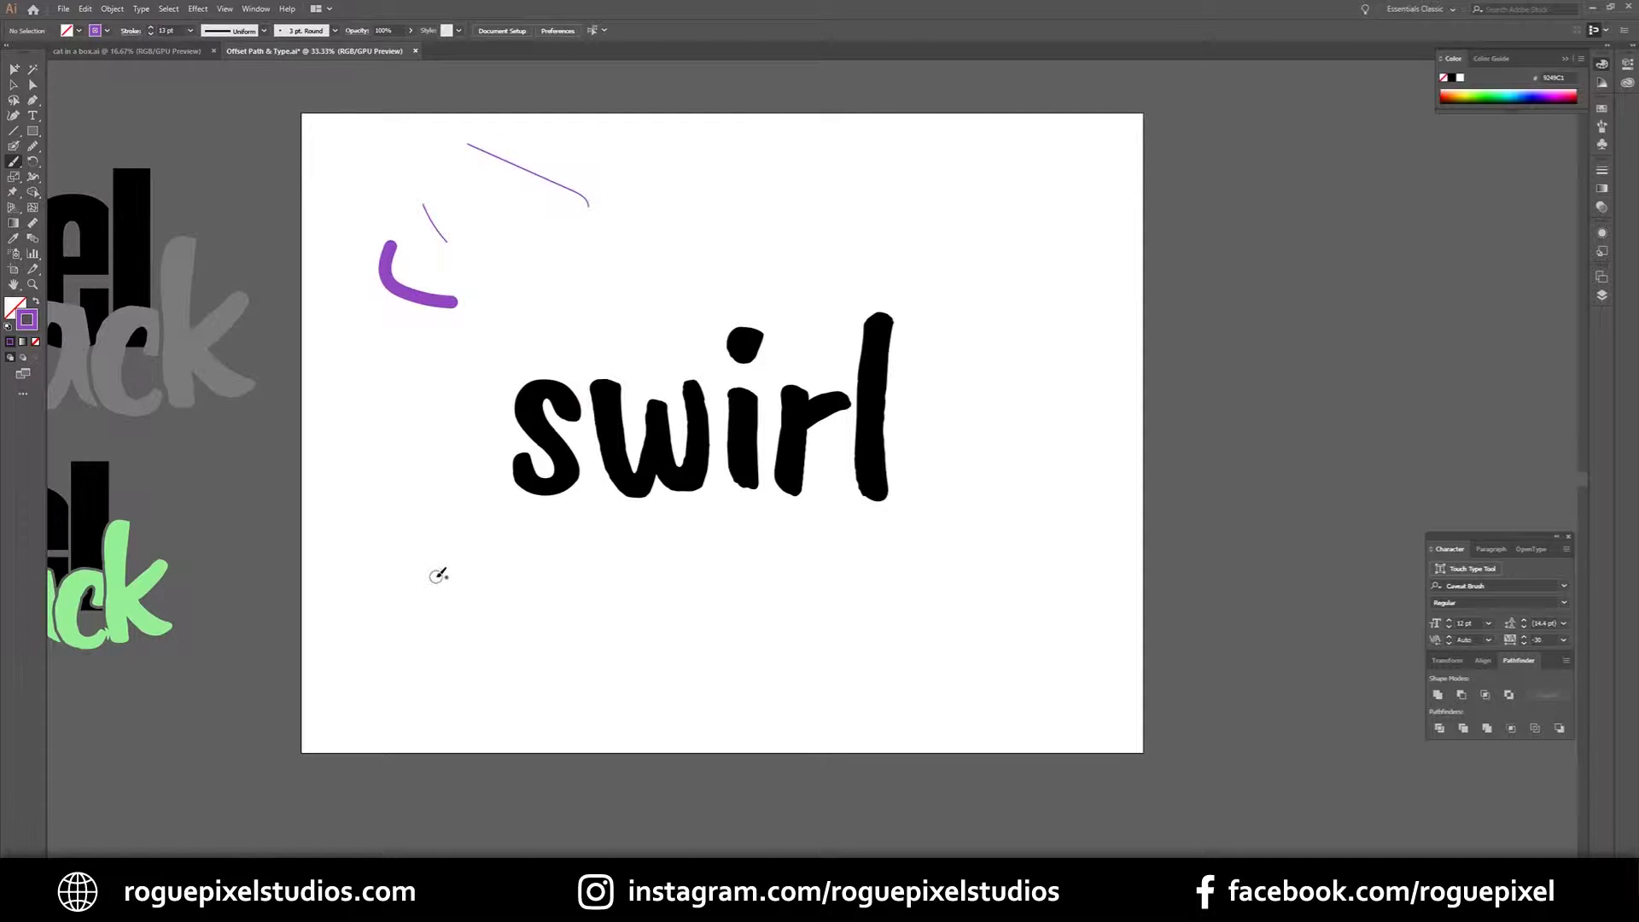
pyautogui.moveTo(553, 538)
pyautogui.mouseDown()
pyautogui.moveTo(510, 563)
pyautogui.moveTo(445, 547)
pyautogui.moveTo(424, 479)
pyautogui.moveTo(476, 431)
pyautogui.moveTo(552, 420)
pyautogui.moveTo(923, 449)
pyautogui.moveTo(1022, 397)
pyautogui.moveTo(1057, 320)
pyautogui.moveTo(1006, 258)
pyautogui.moveTo(866, 235)
pyautogui.moveTo(808, 274)
pyautogui.moveTo(819, 323)
pyautogui.mouseUp()
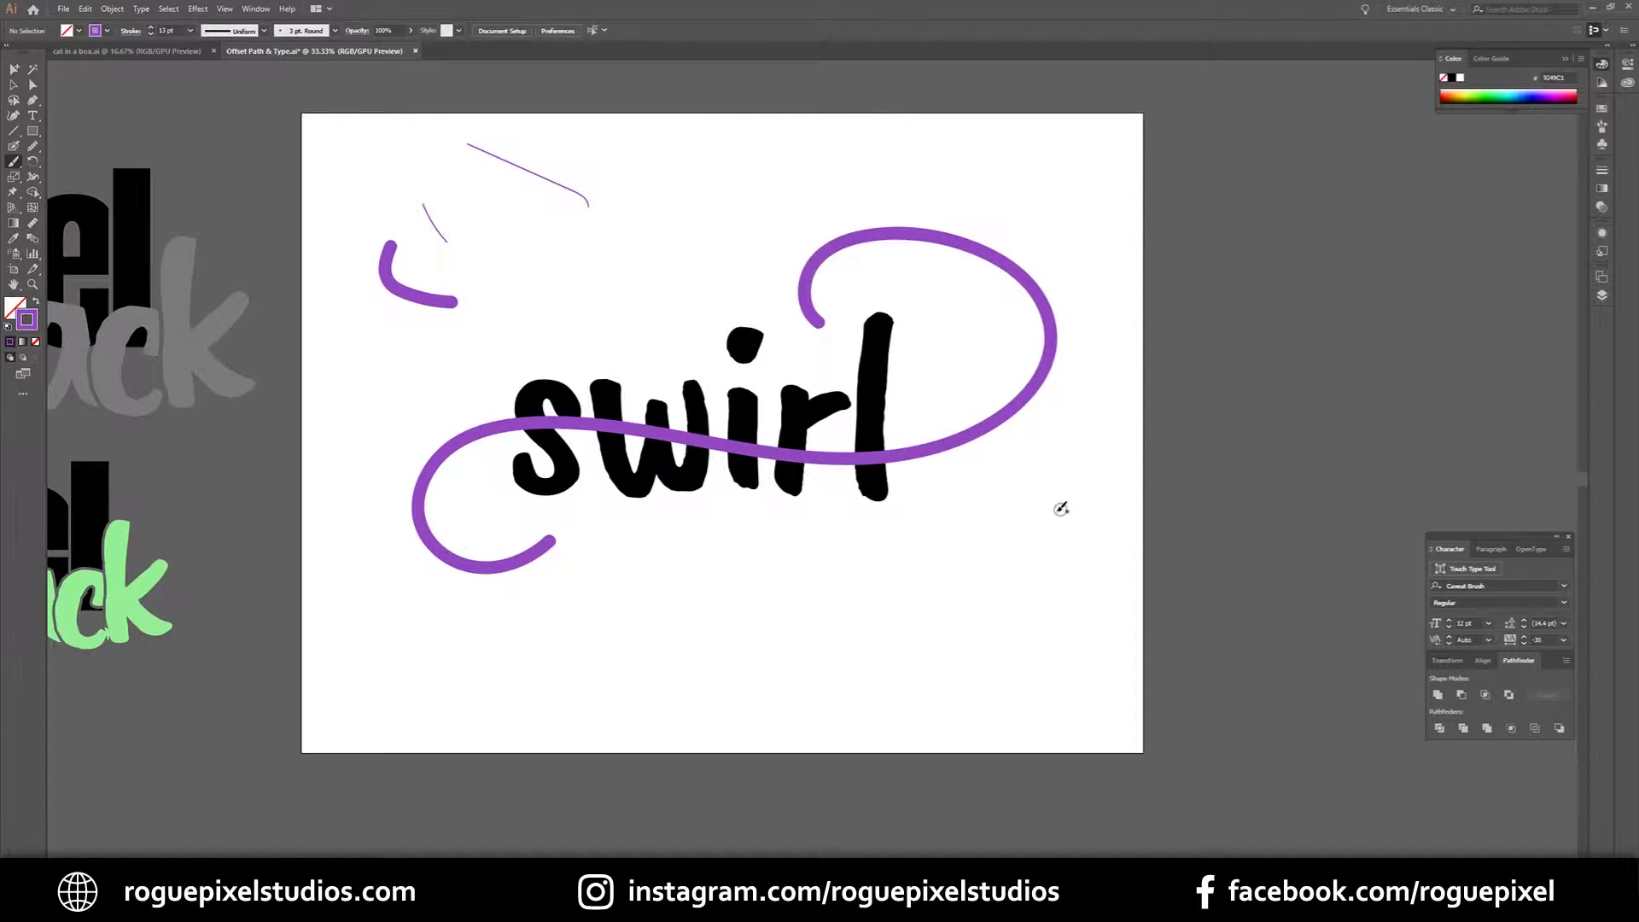
# - Expand the purple flourish's appearance into a filled shape and delete the three test strokes above the word
pyautogui.click(11, 85)
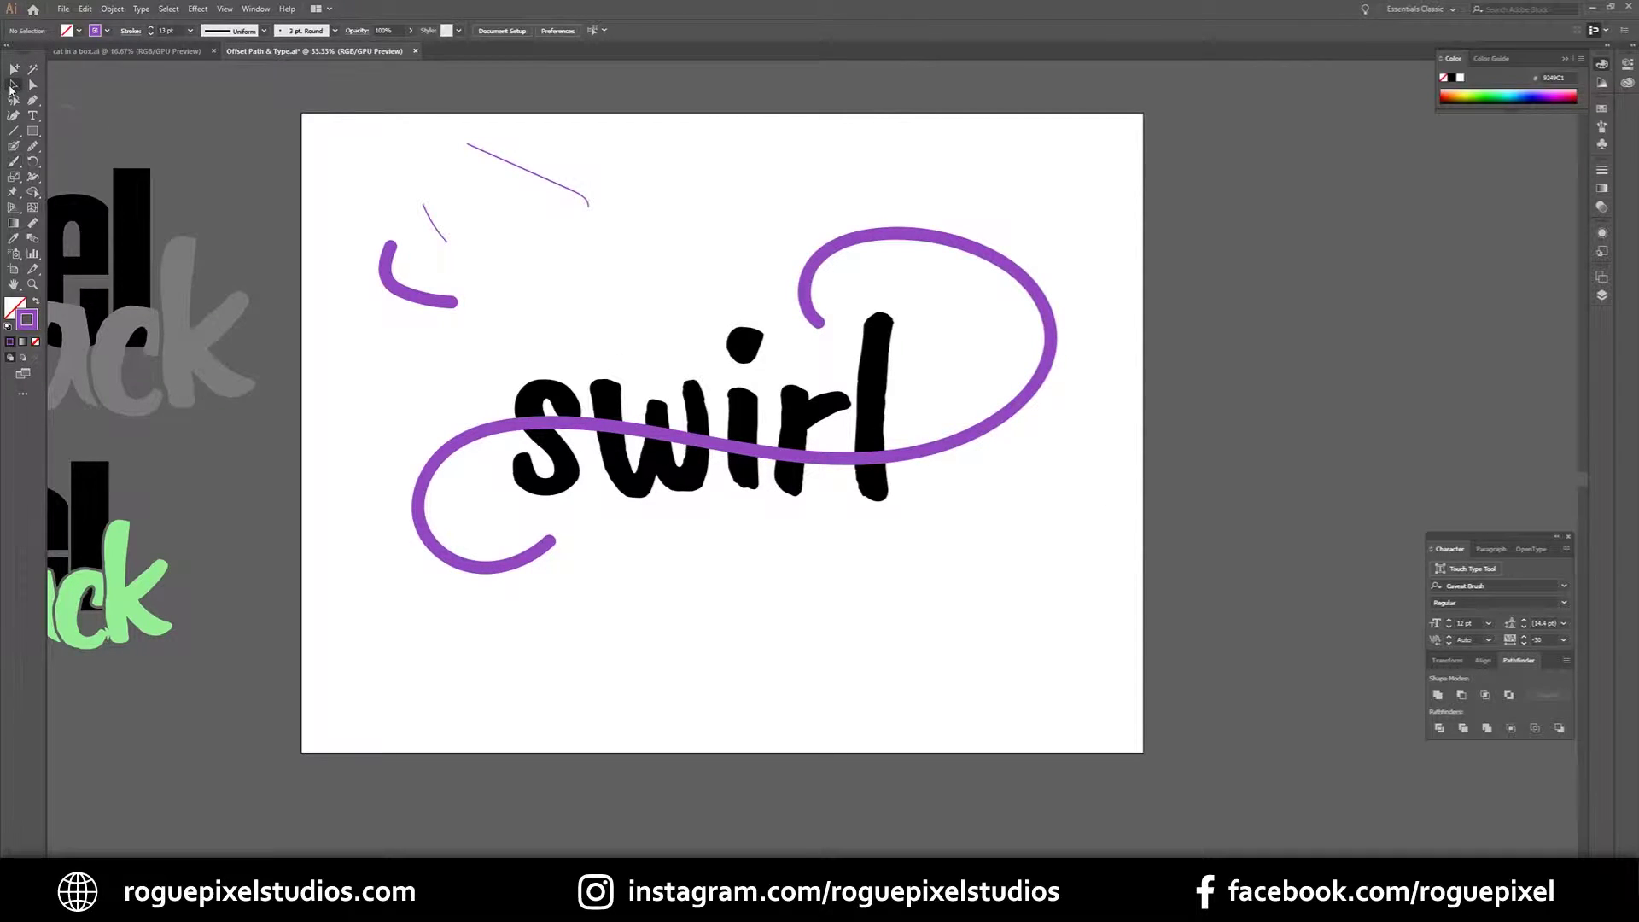
pyautogui.click(1005, 267)
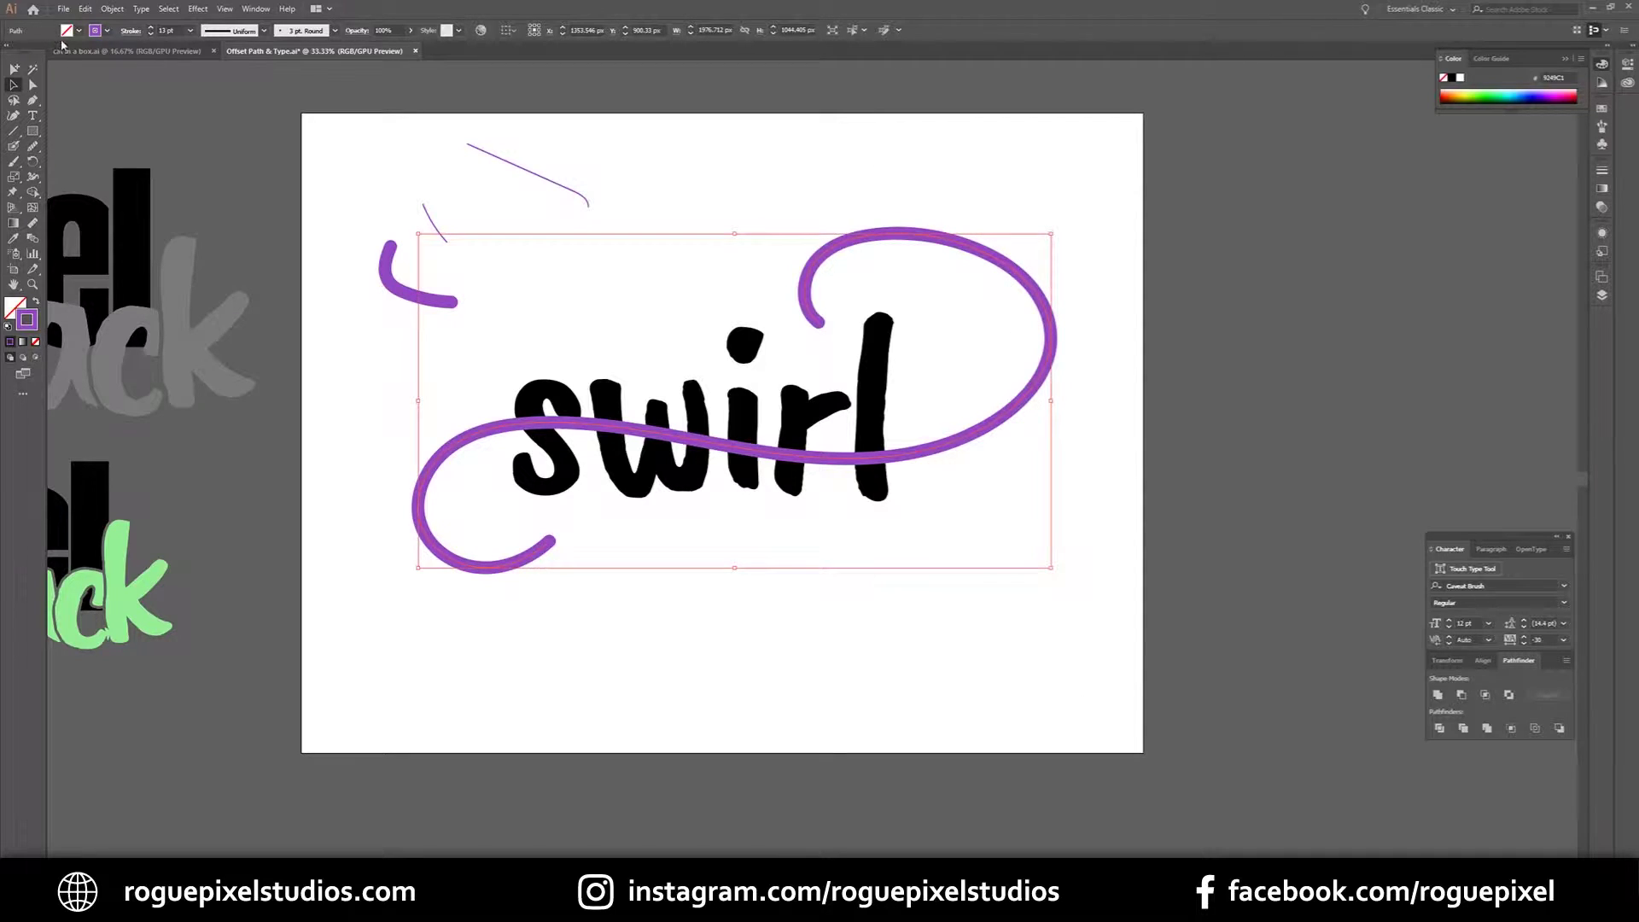
pyautogui.click(108, 10)
pyautogui.click(171, 159)
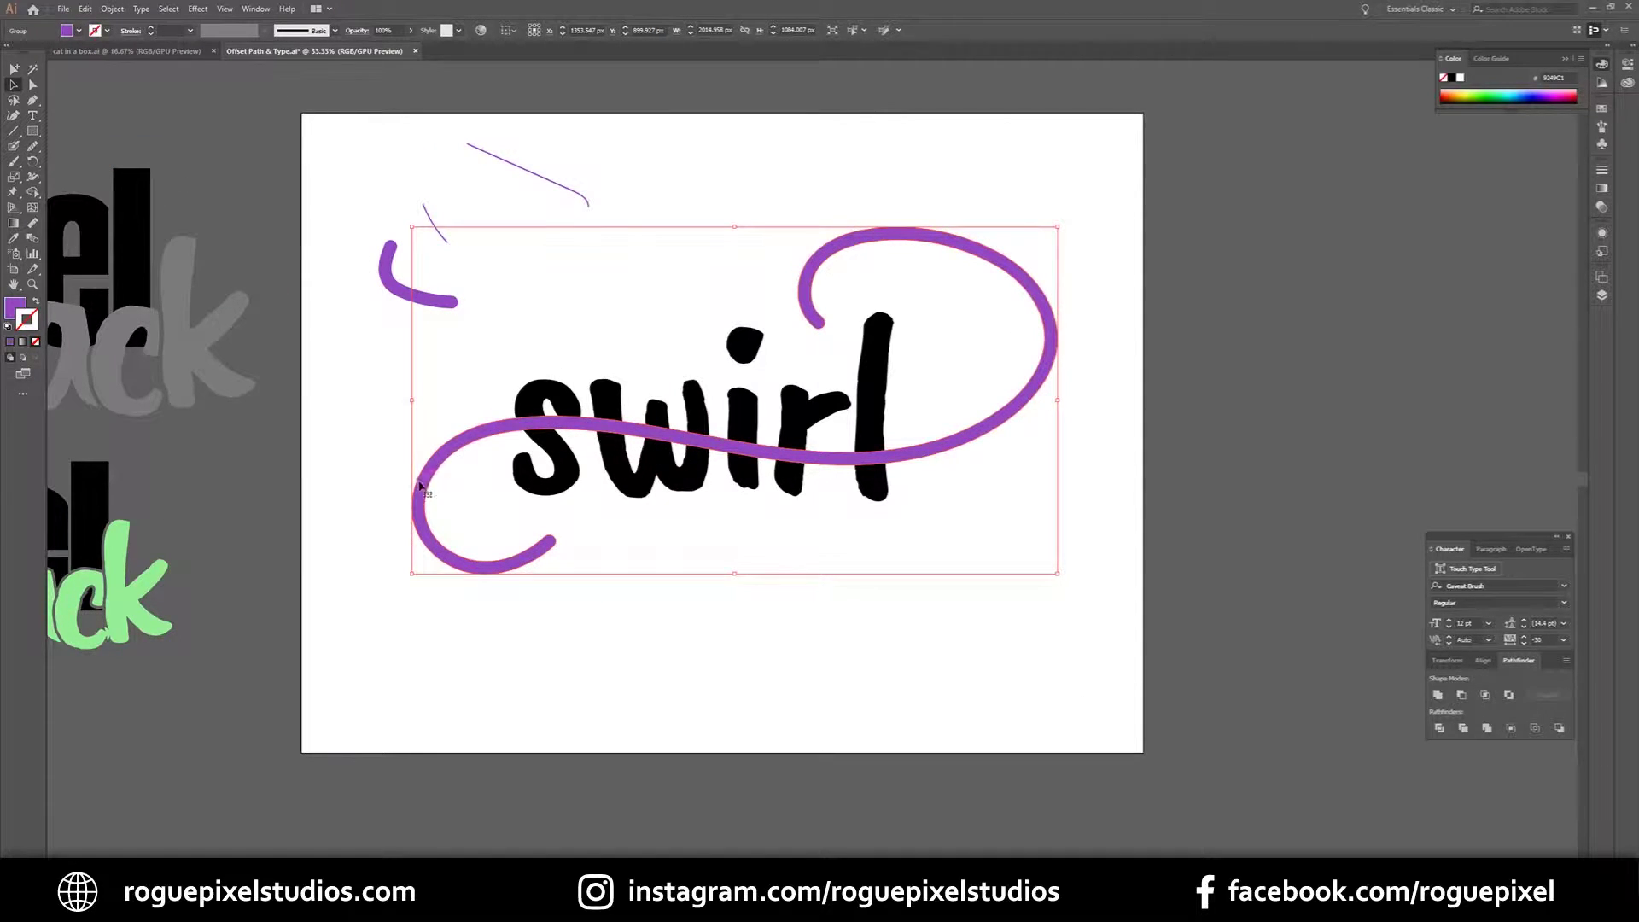
pyautogui.click(854, 173)
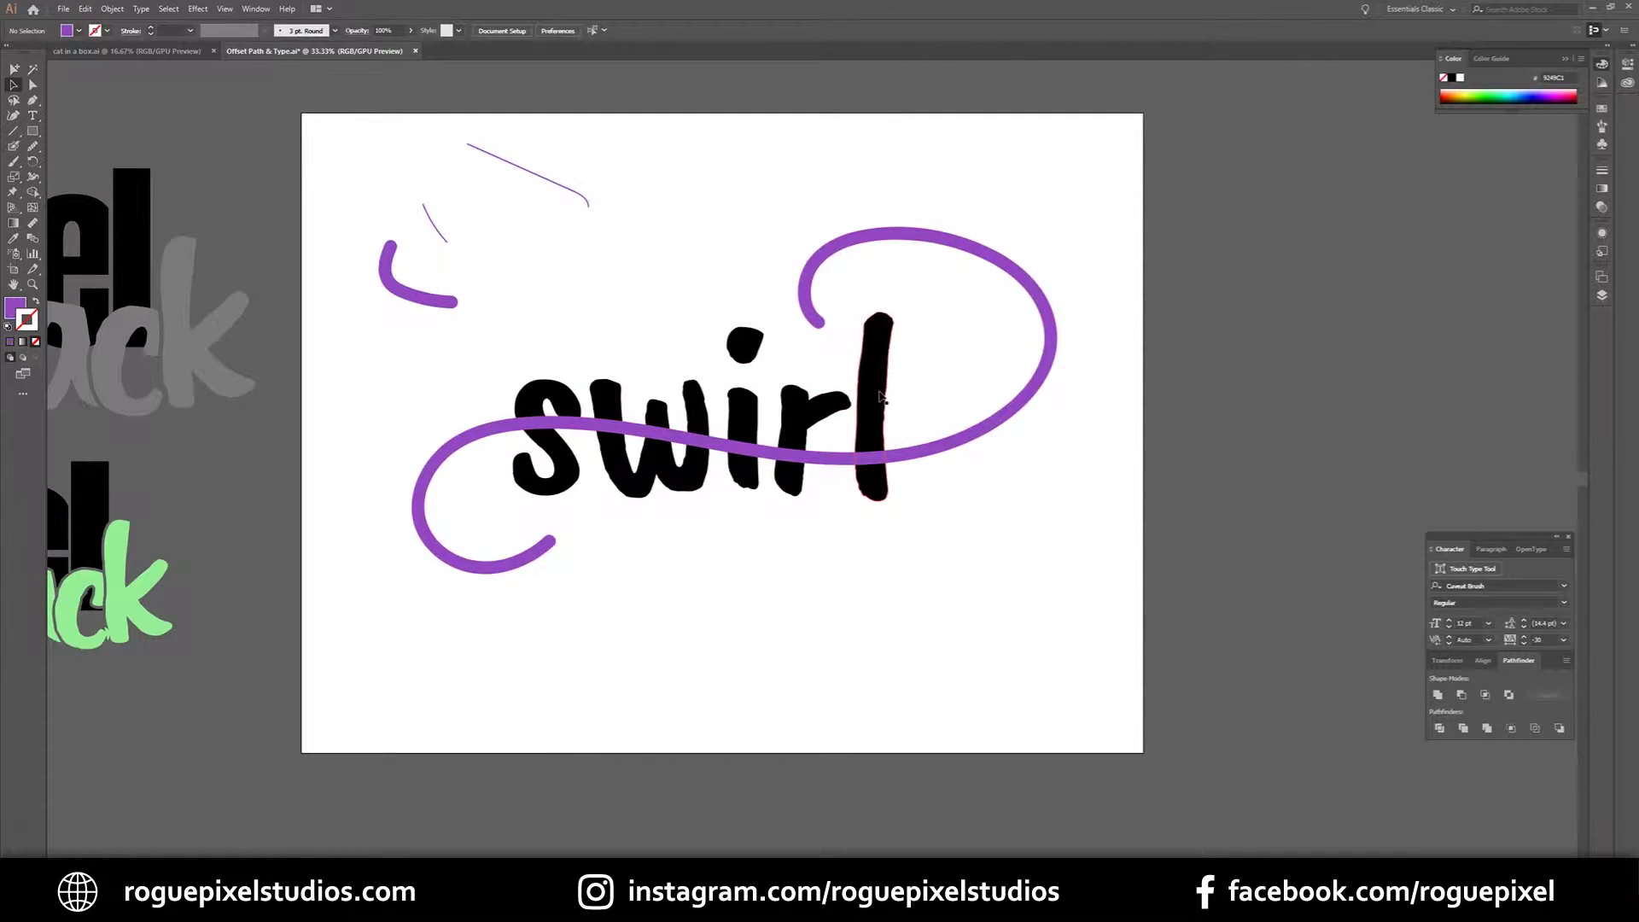
pyautogui.moveTo(357, 136); pyautogui.dragTo(570, 296)
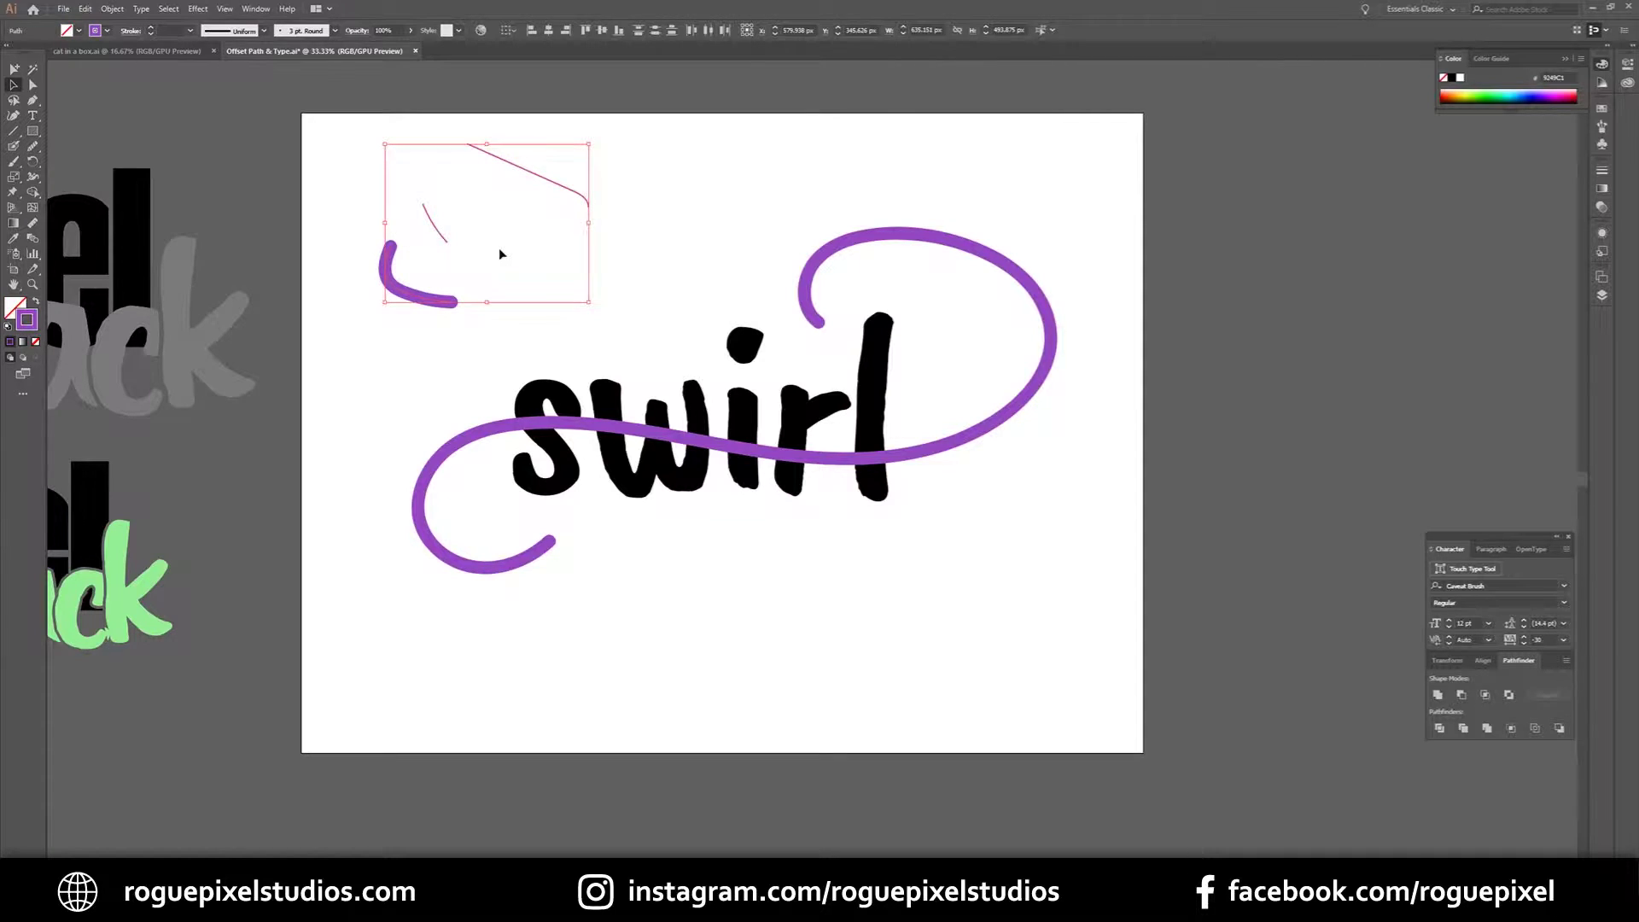
pyautogui.press('Delete')
# - Offset the paths of the swirl lettering and flourish by 15 px with miter joins and a miter limit of 4
pyautogui.moveTo(386, 177); pyautogui.dragTo(1115, 606)
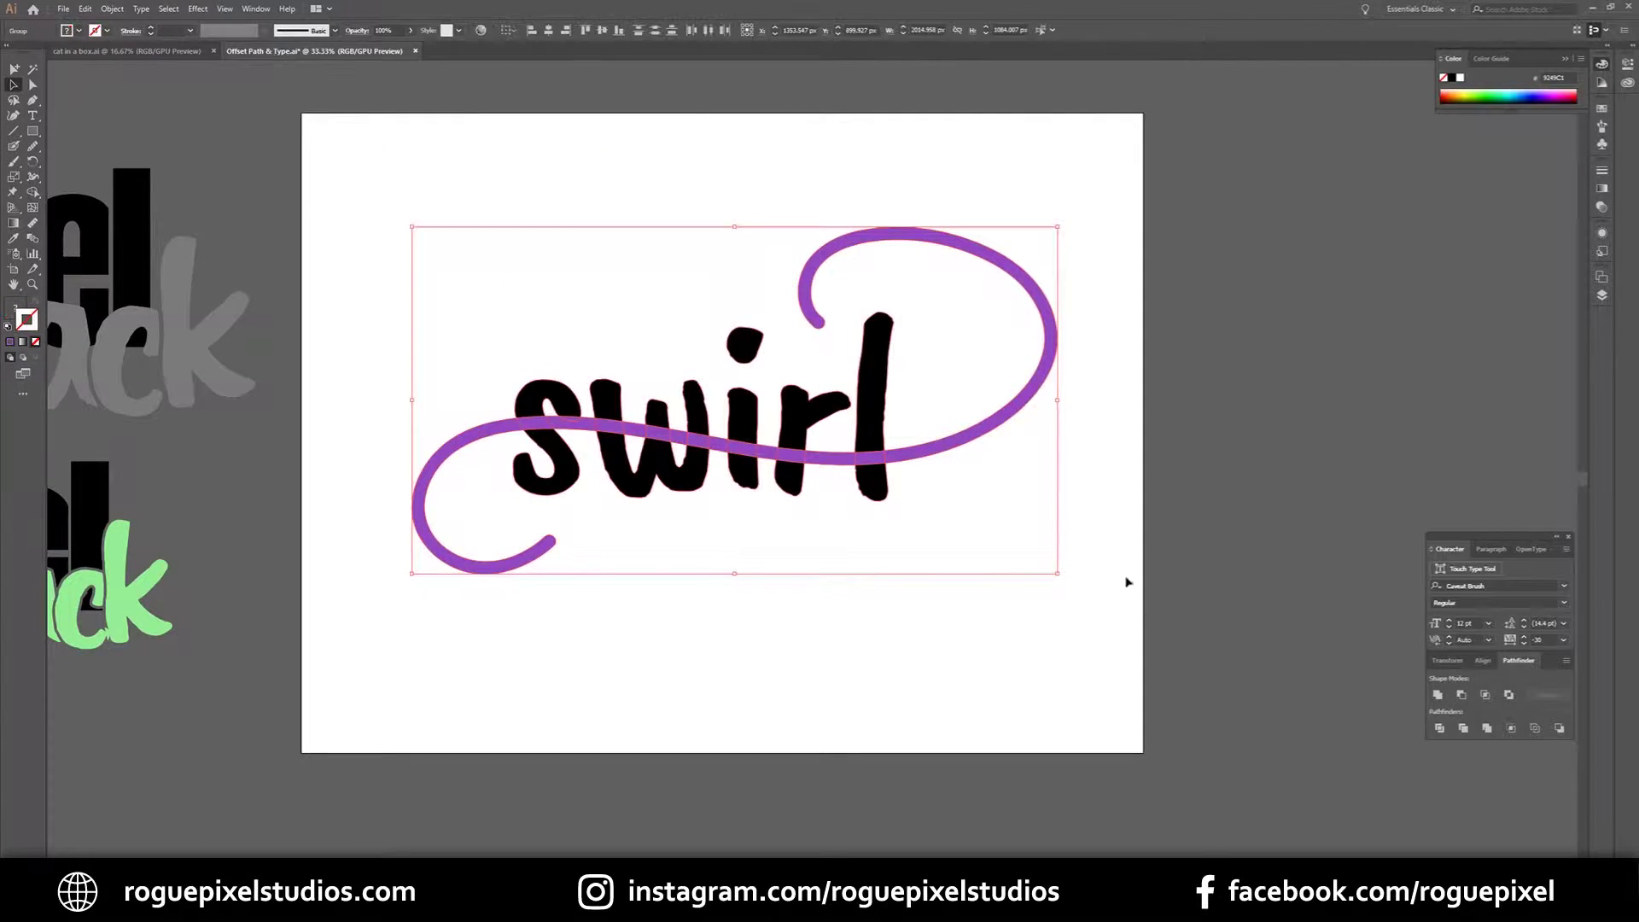
pyautogui.click(111, 10)
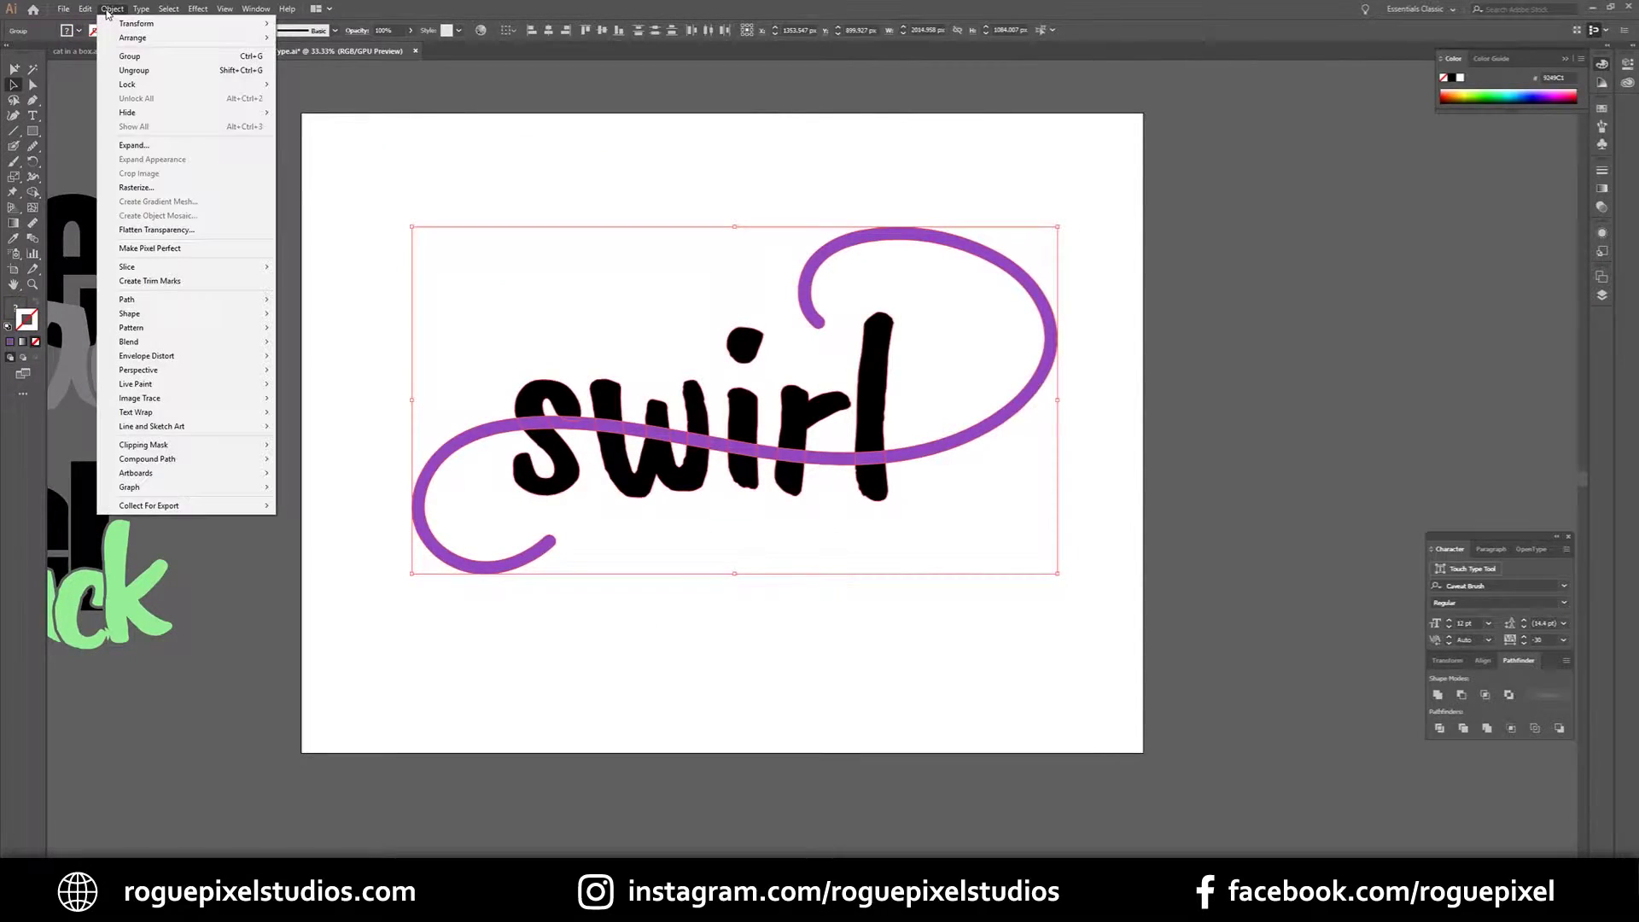
pyautogui.moveTo(239, 306)
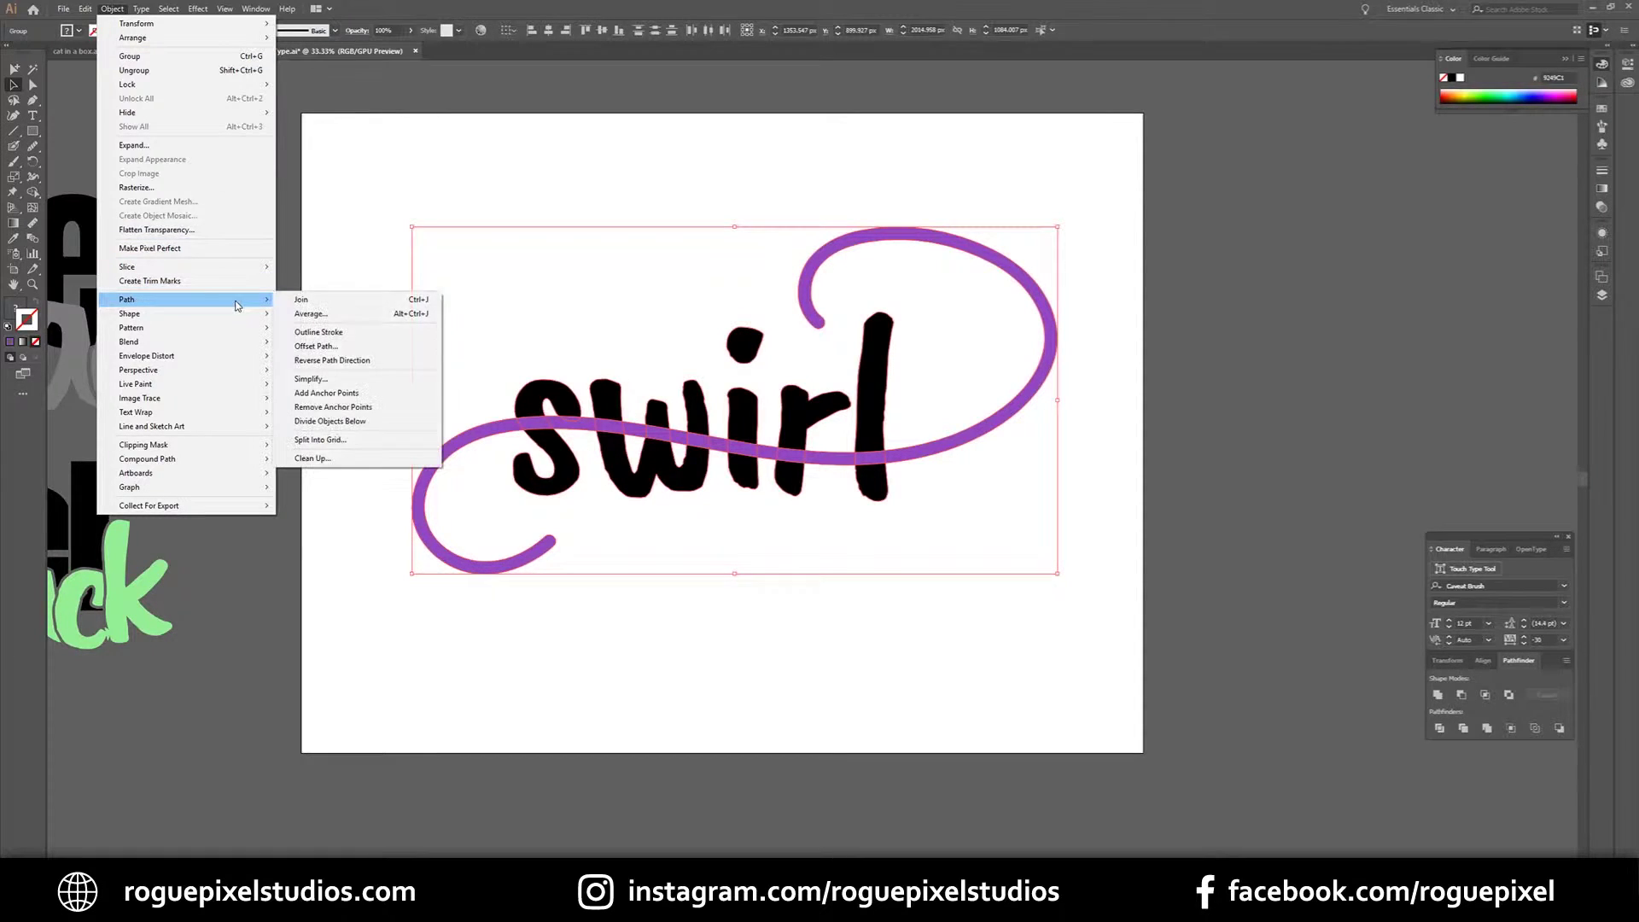
pyautogui.click(316, 346)
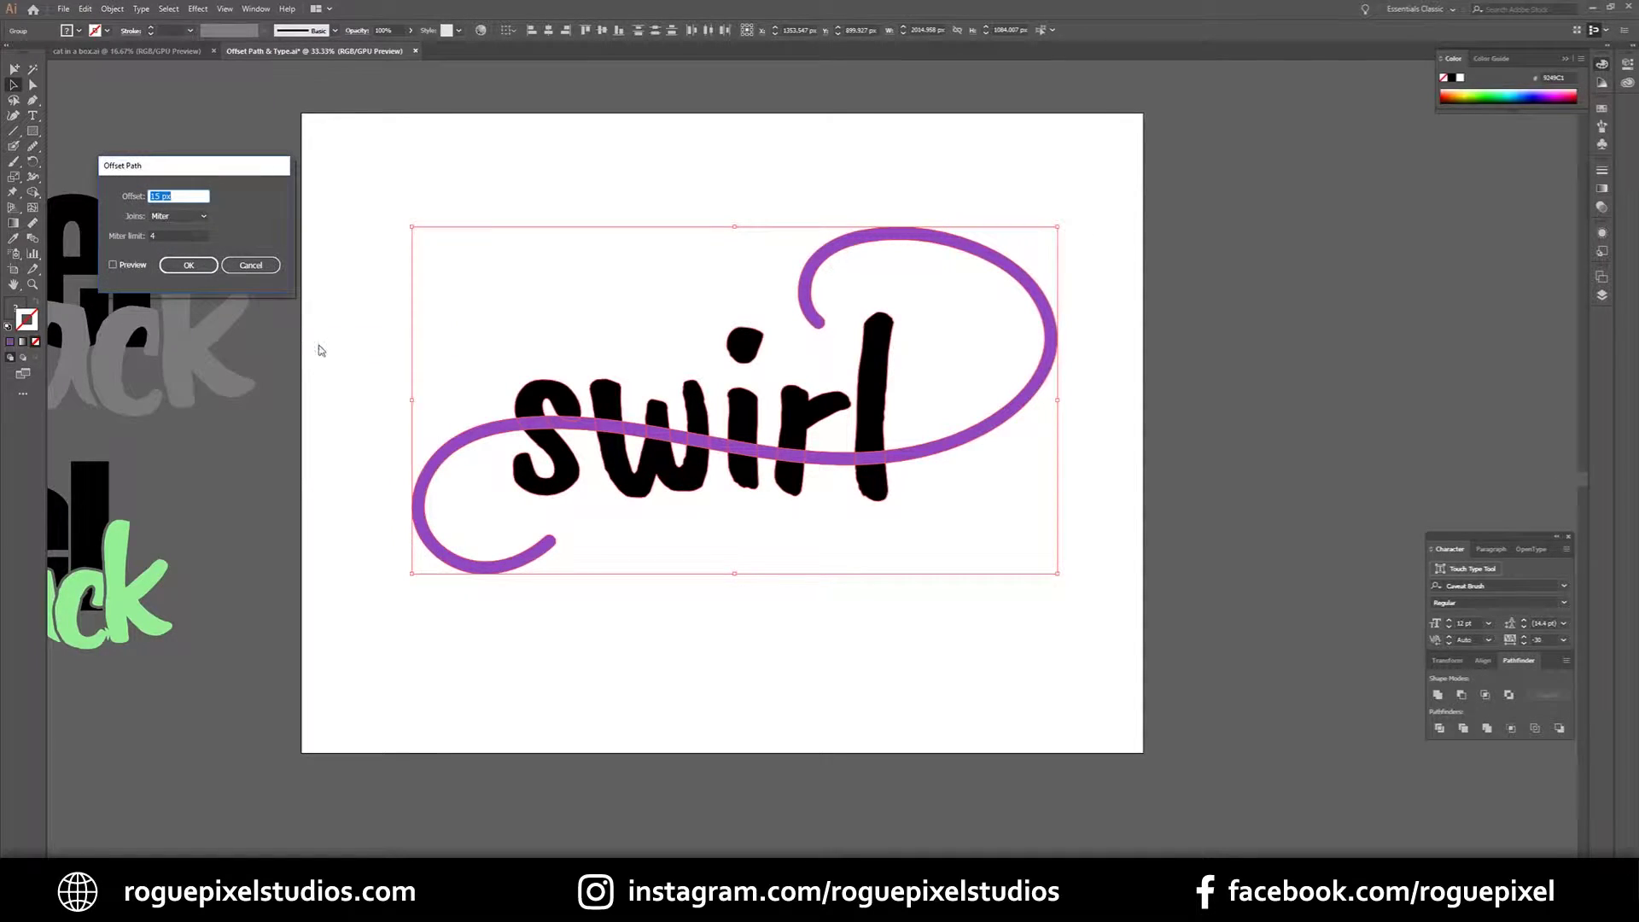
pyautogui.click(112, 266)
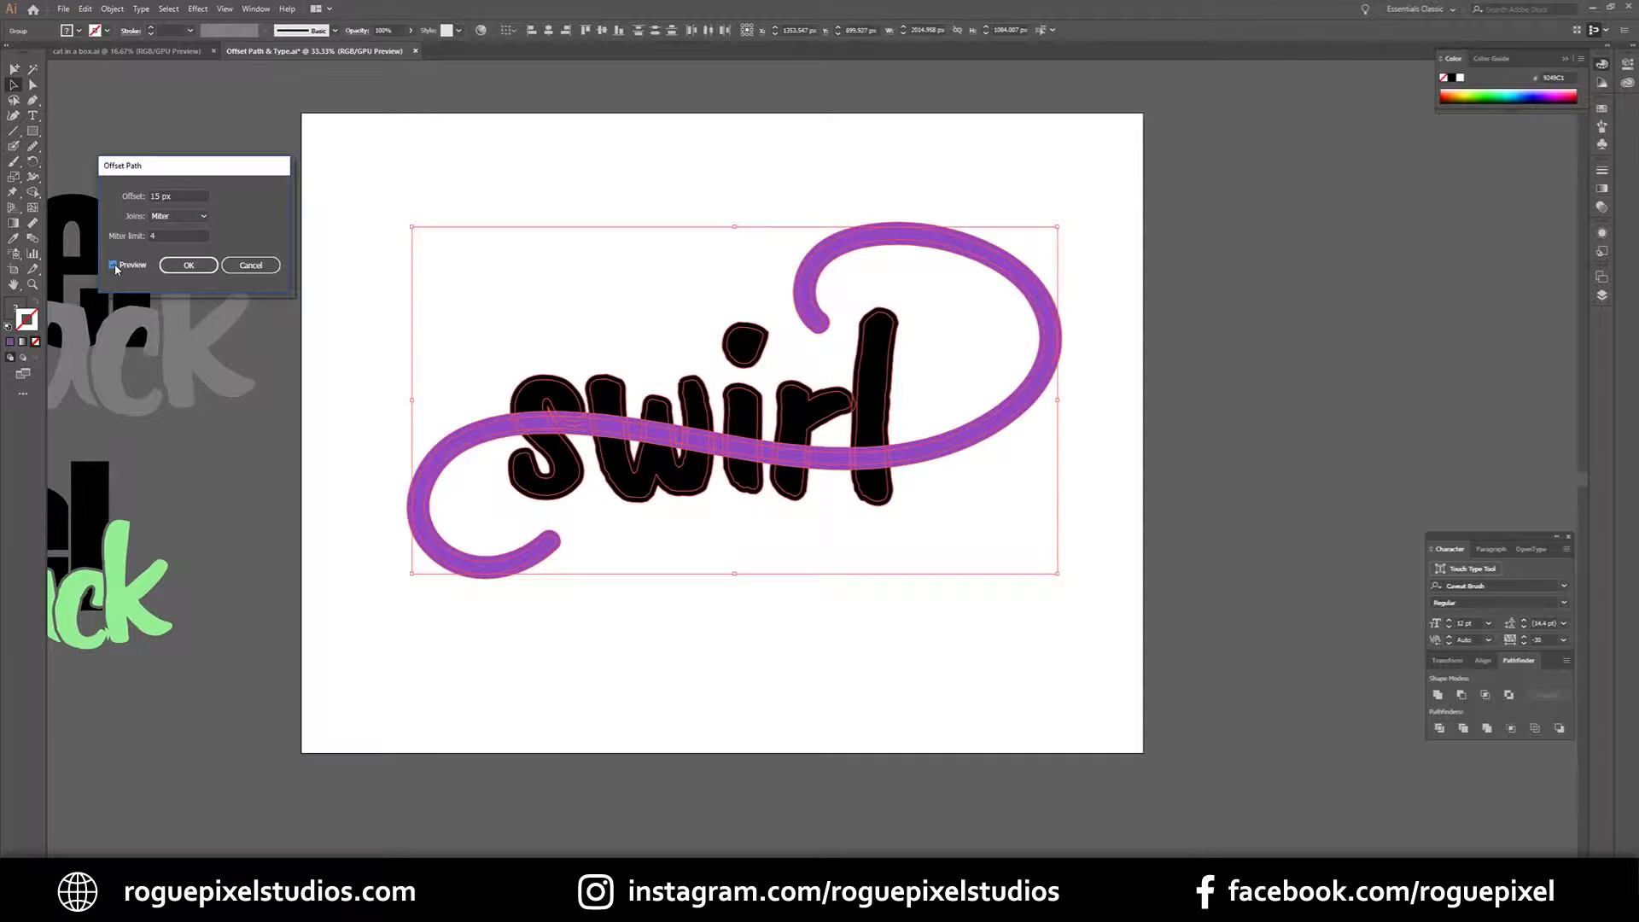
pyautogui.click(188, 266)
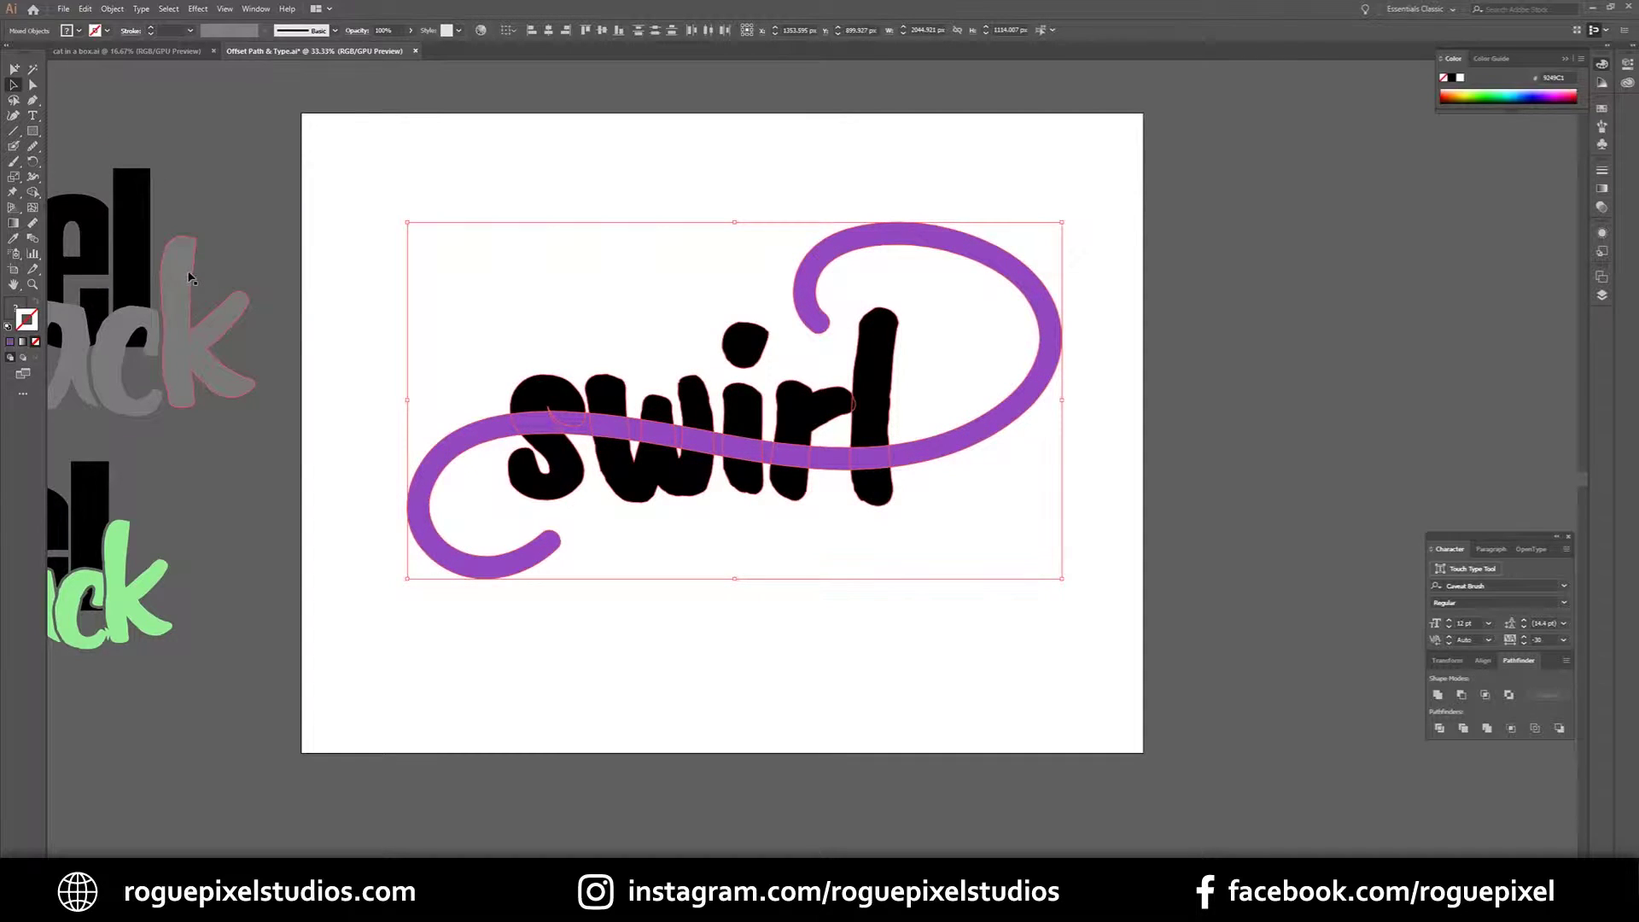
# - Fill the offset shapes with an olive green so they contrast with the lettering and flourish, and deselect them
pyautogui.doubleClick(15, 309)
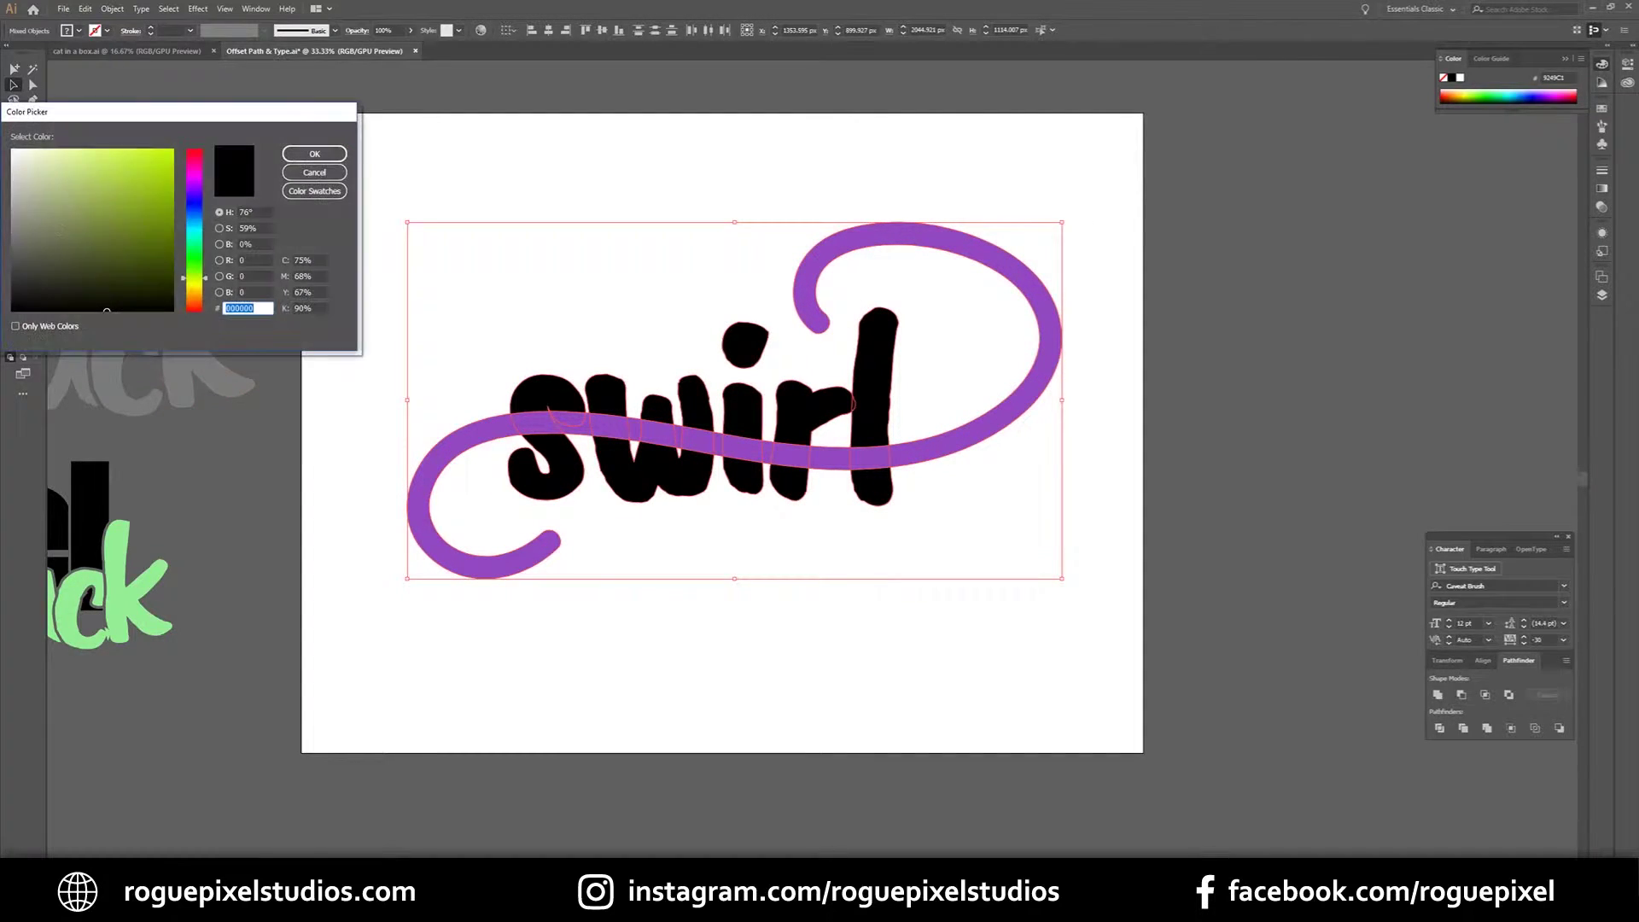
pyautogui.click(116, 183)
pyautogui.click(321, 155)
pyautogui.click(1067, 346)
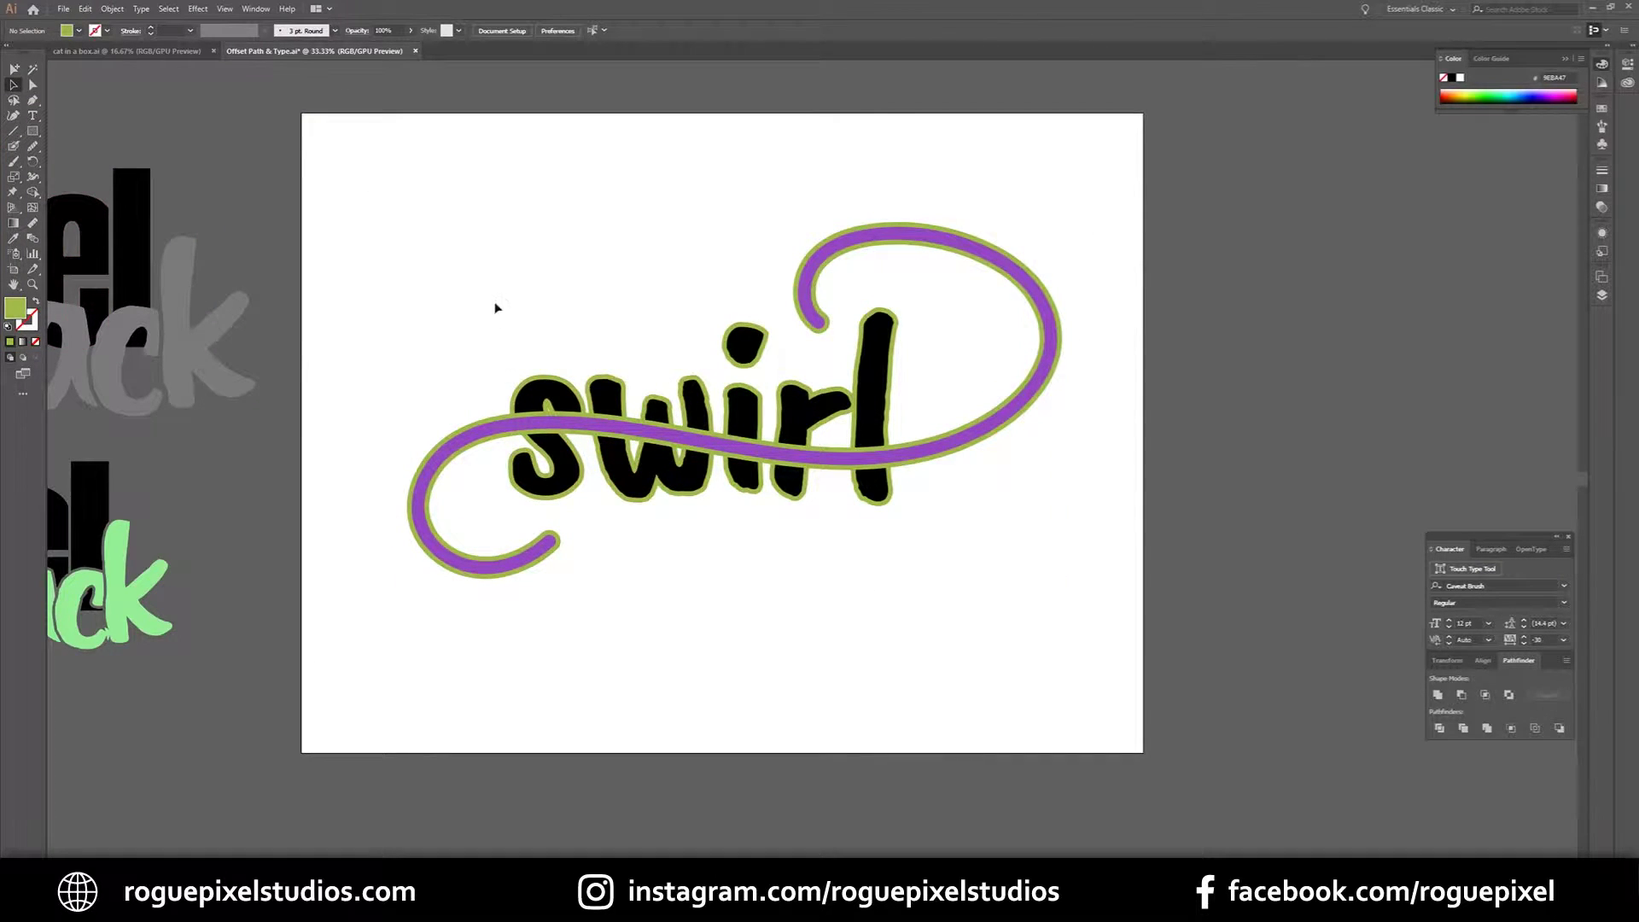
# - Using Shape Builder with a black 000000 fill, merge the crossing parts of the s, w, i and l over the flourish
pyautogui.moveTo(493, 289); pyautogui.dragTo(973, 622)
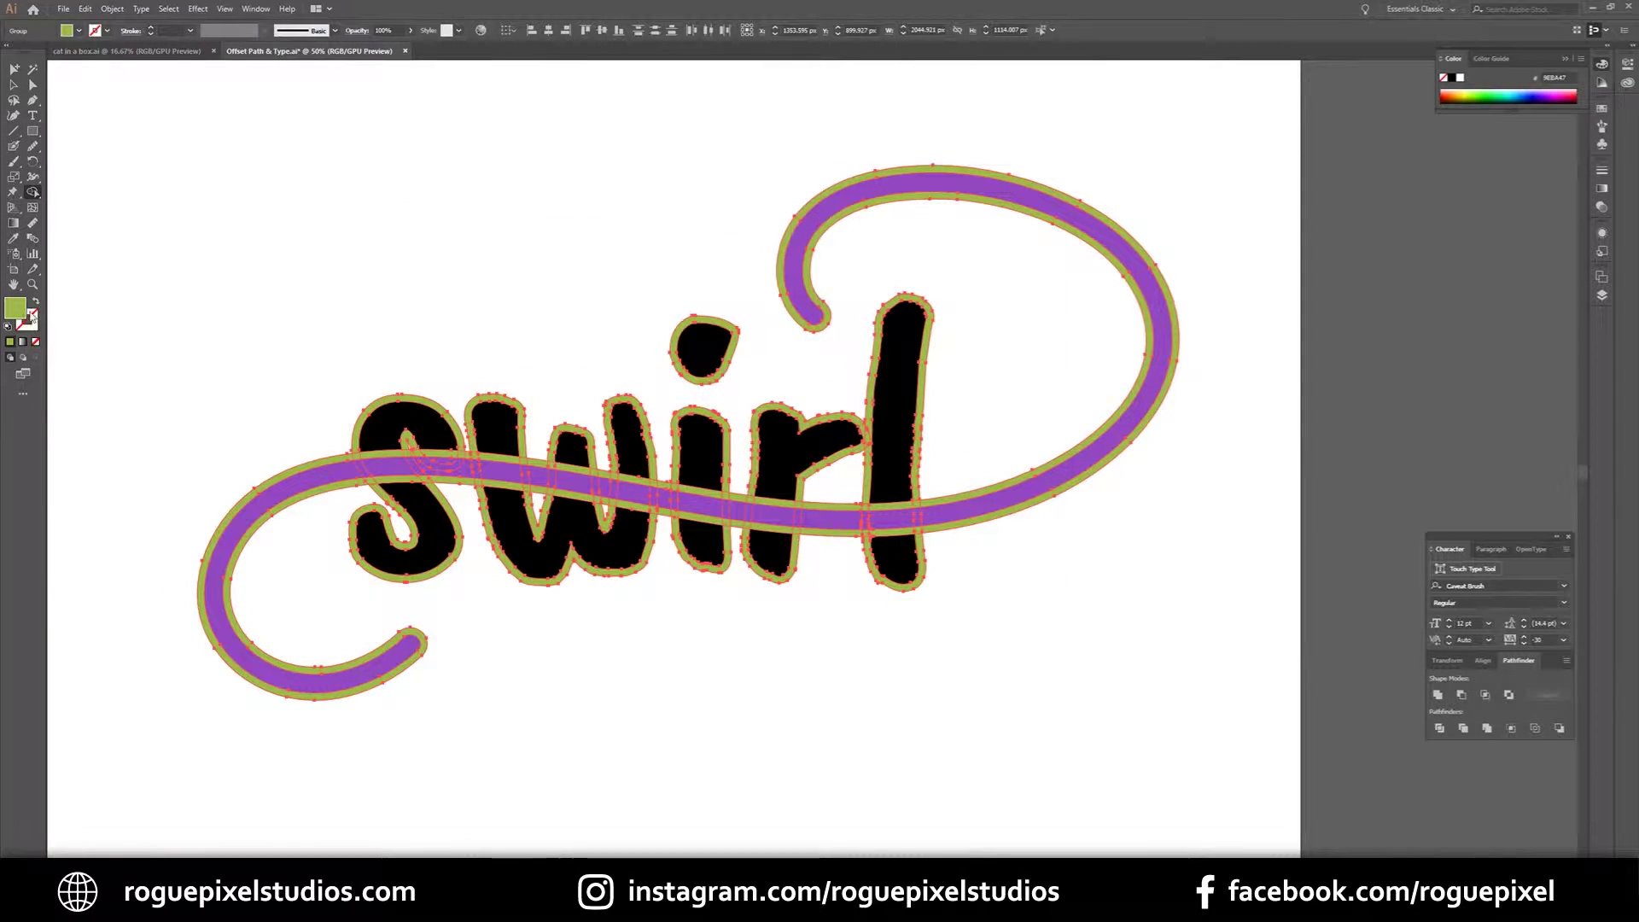
pyautogui.doubleClick(18, 311)
pyautogui.moveTo(75, 245); pyautogui.dragTo(10, 320)
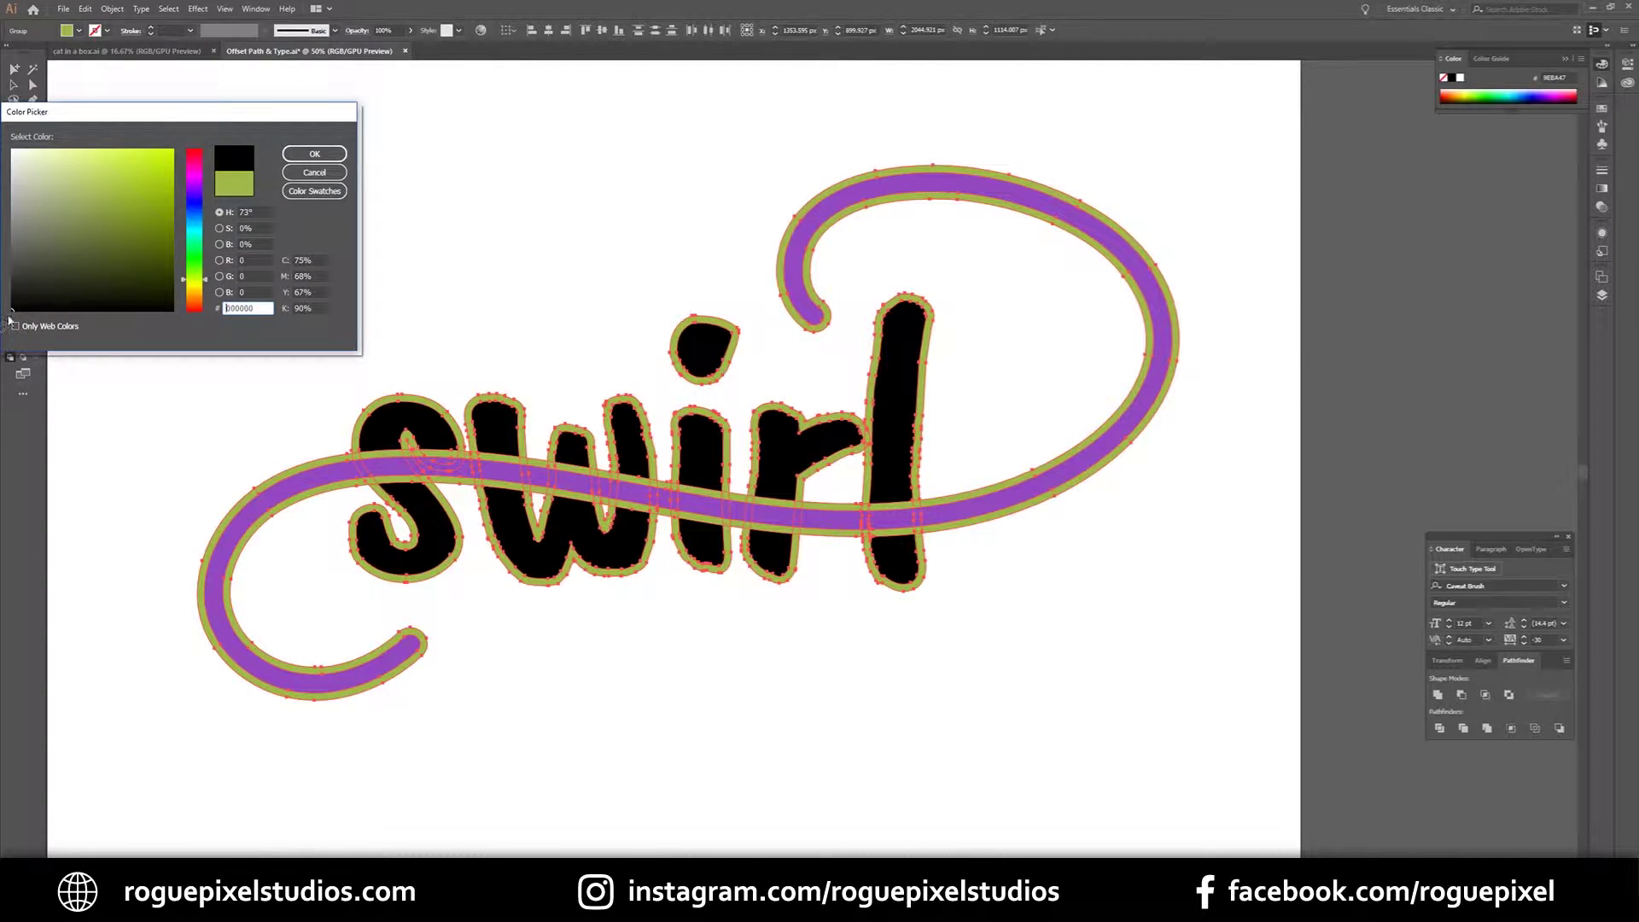
pyautogui.click(301, 155)
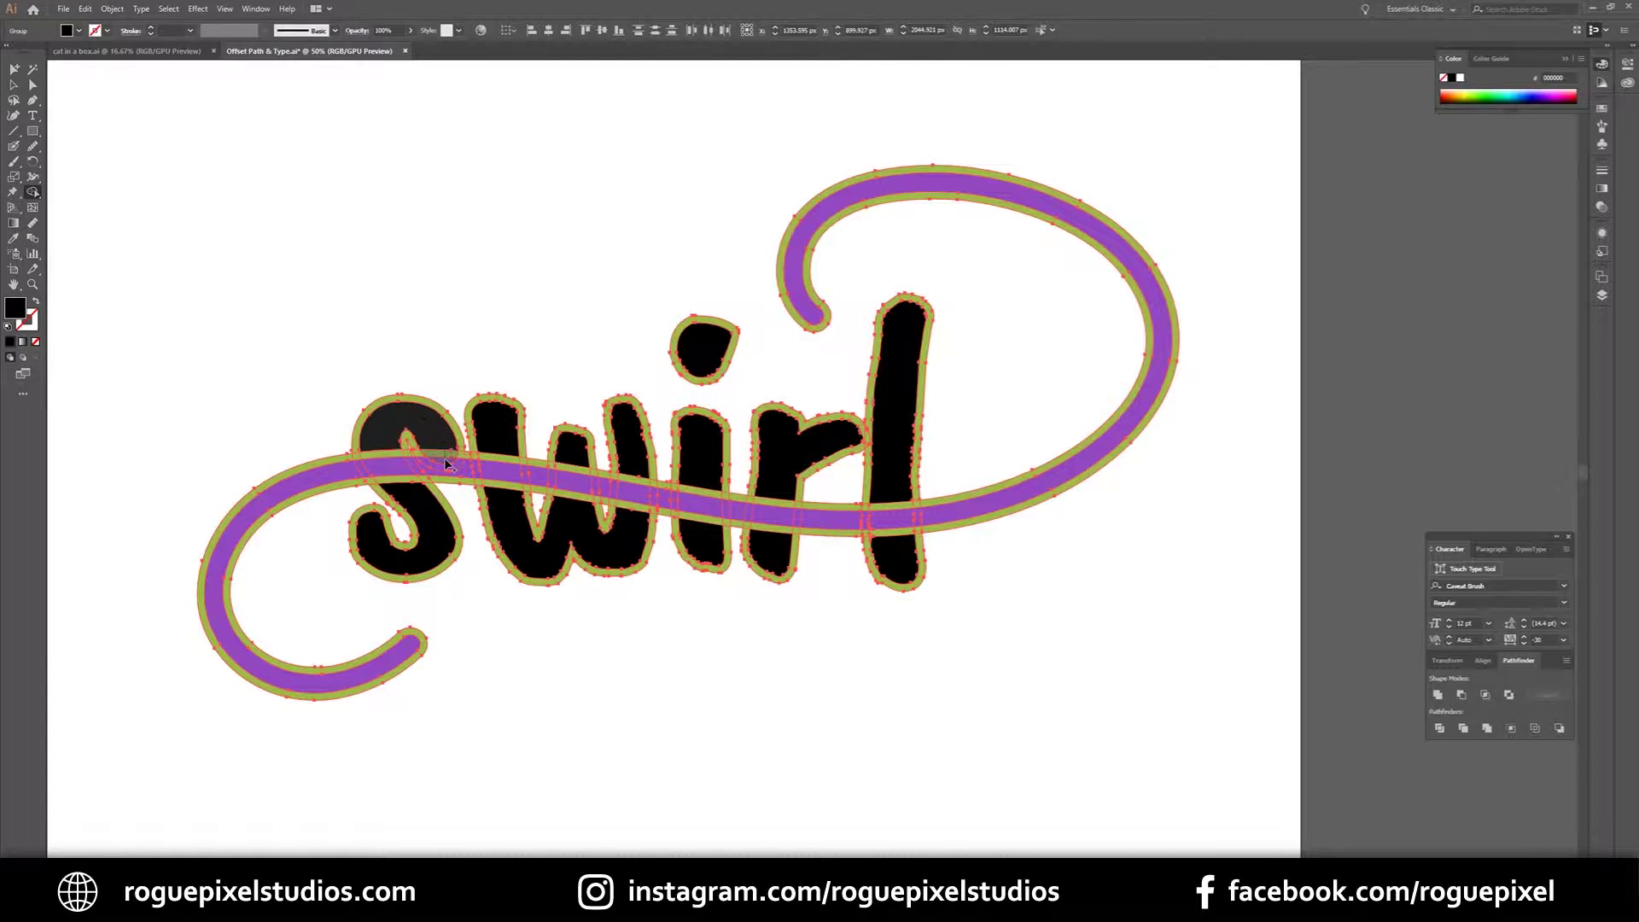
pyautogui.moveTo(413, 465); pyautogui.dragTo(406, 422)
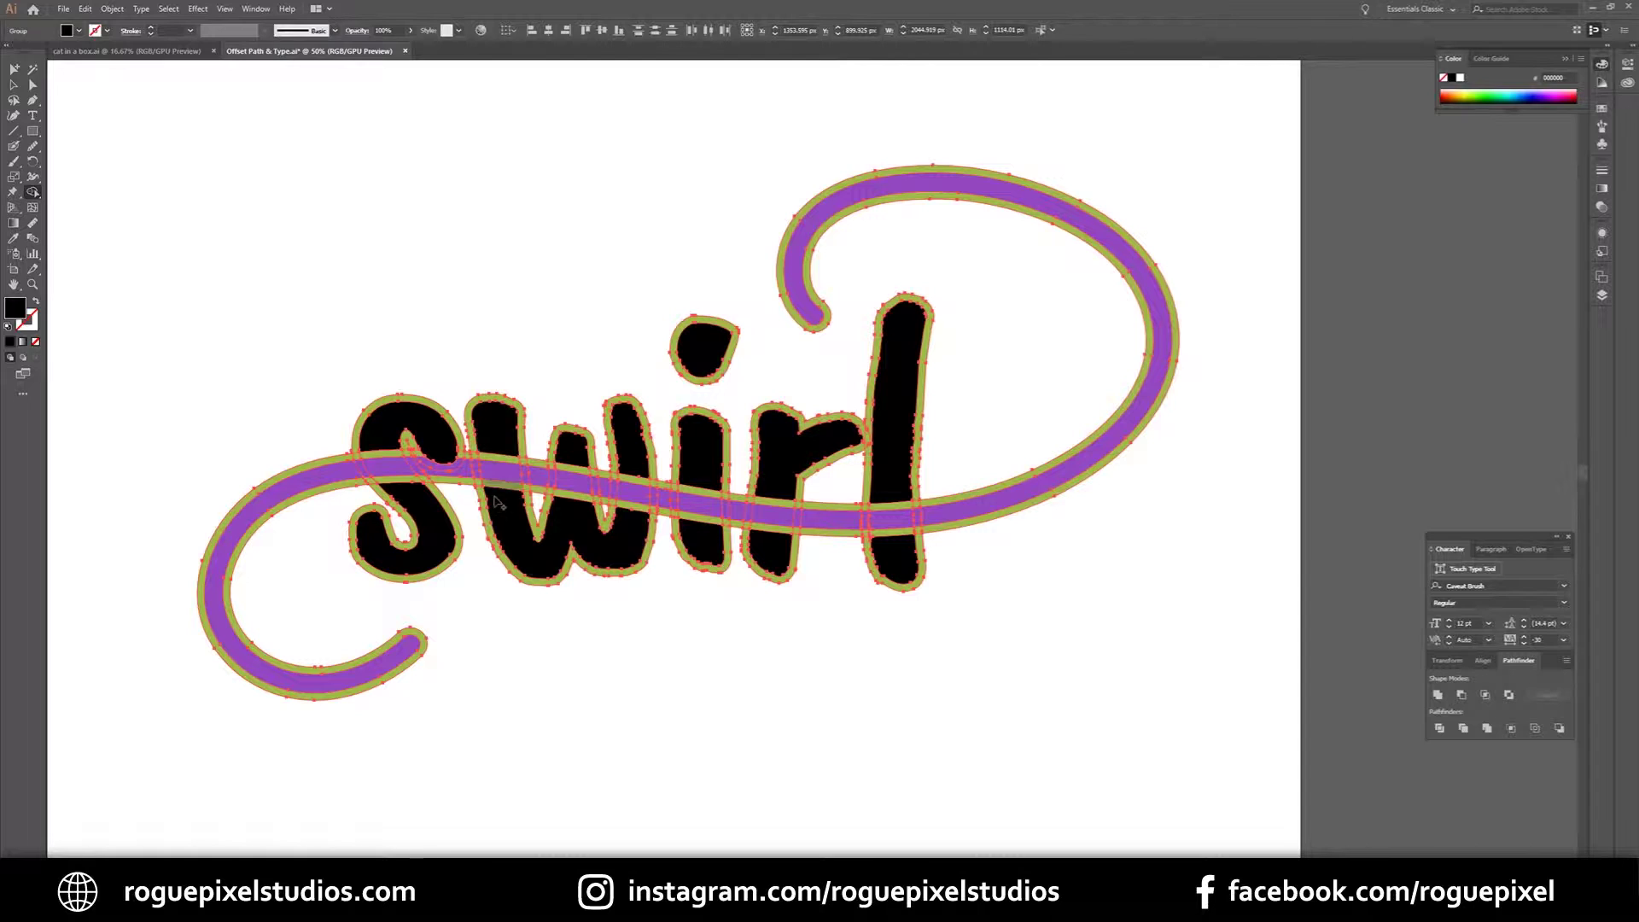
pyautogui.moveTo(572, 522); pyautogui.dragTo(567, 489)
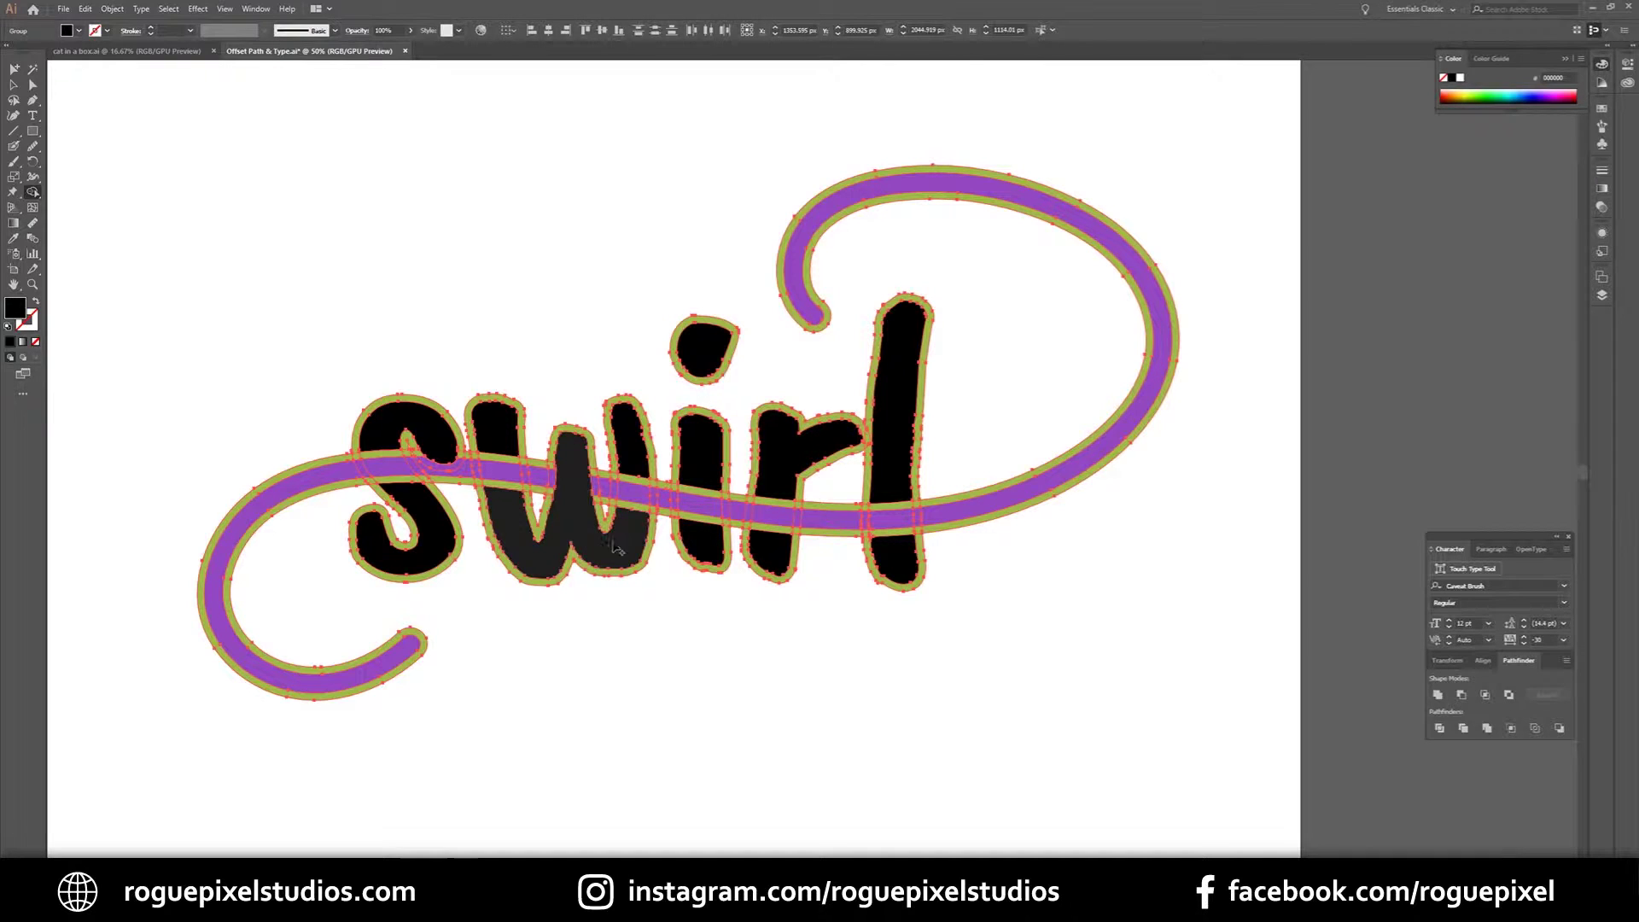
pyautogui.moveTo(699, 459); pyautogui.dragTo(703, 538)
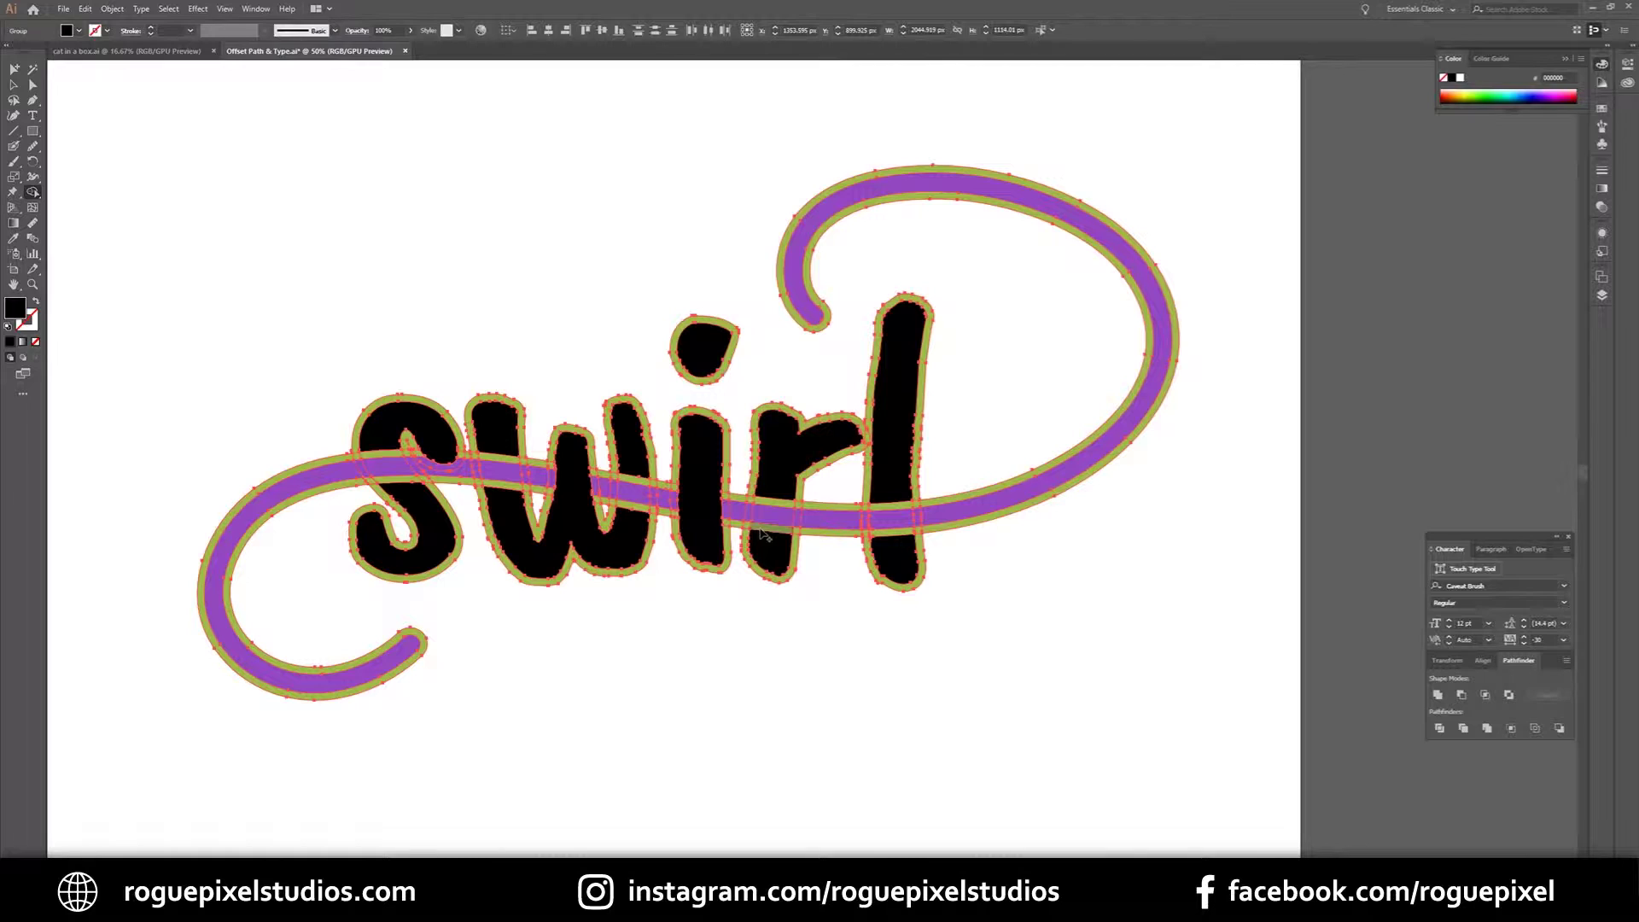
pyautogui.moveTo(897, 484); pyautogui.dragTo(896, 563)
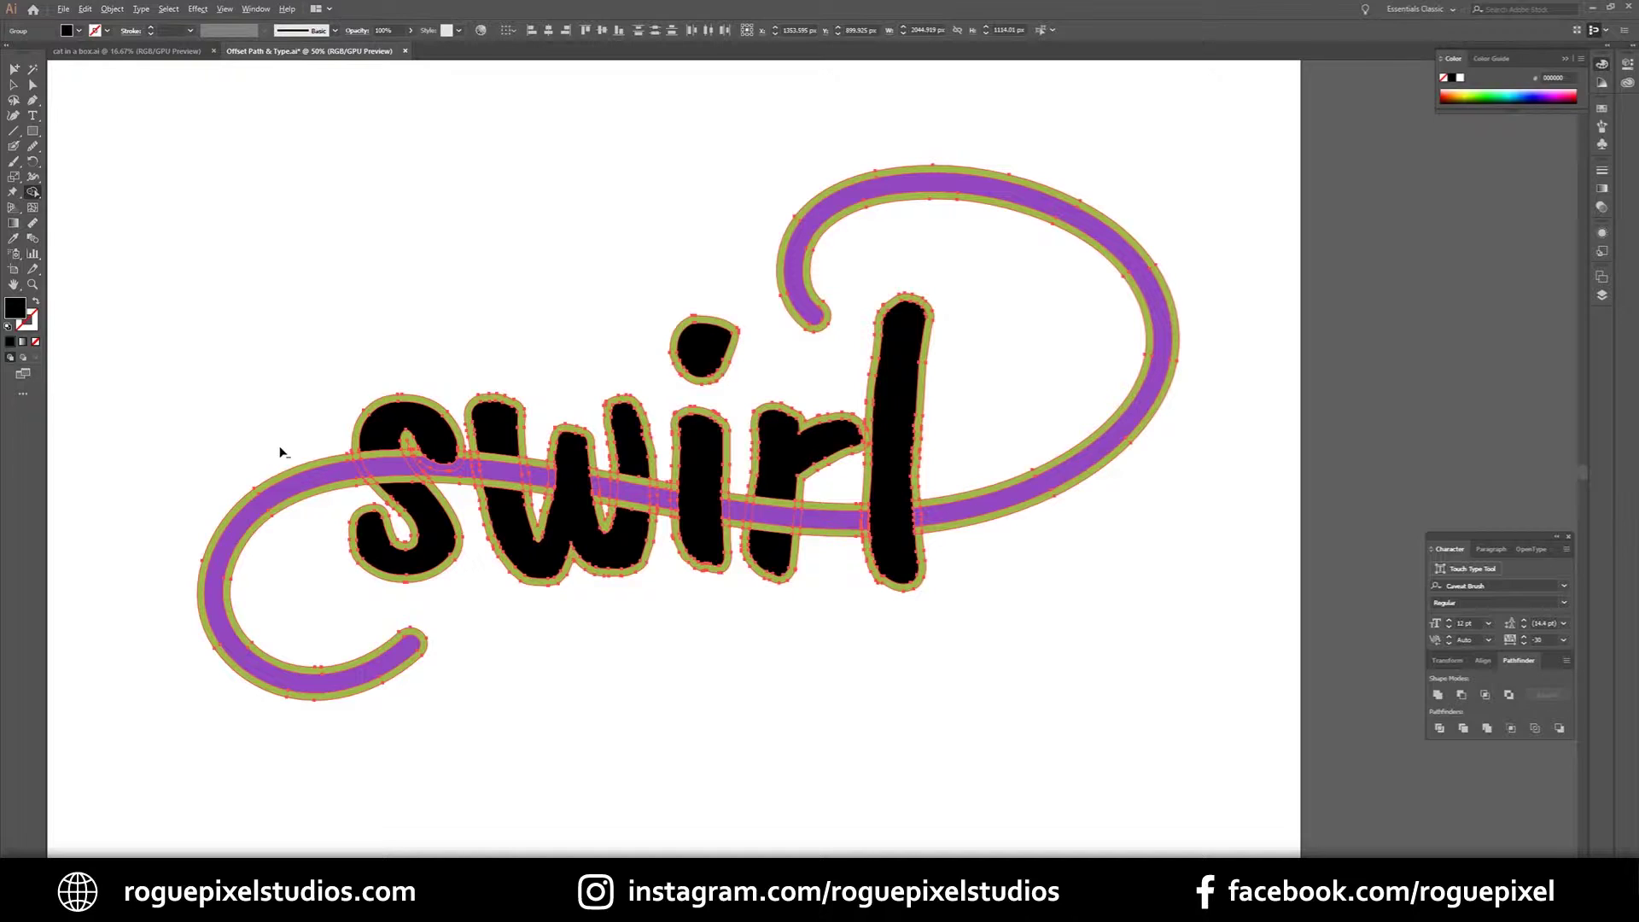
# - Remove the green offset areas around both flourish loops and the s with Shape Builder, including where the s overlaps the flourish
pyautogui.moveTo(289, 449); pyautogui.dragTo(410, 647)
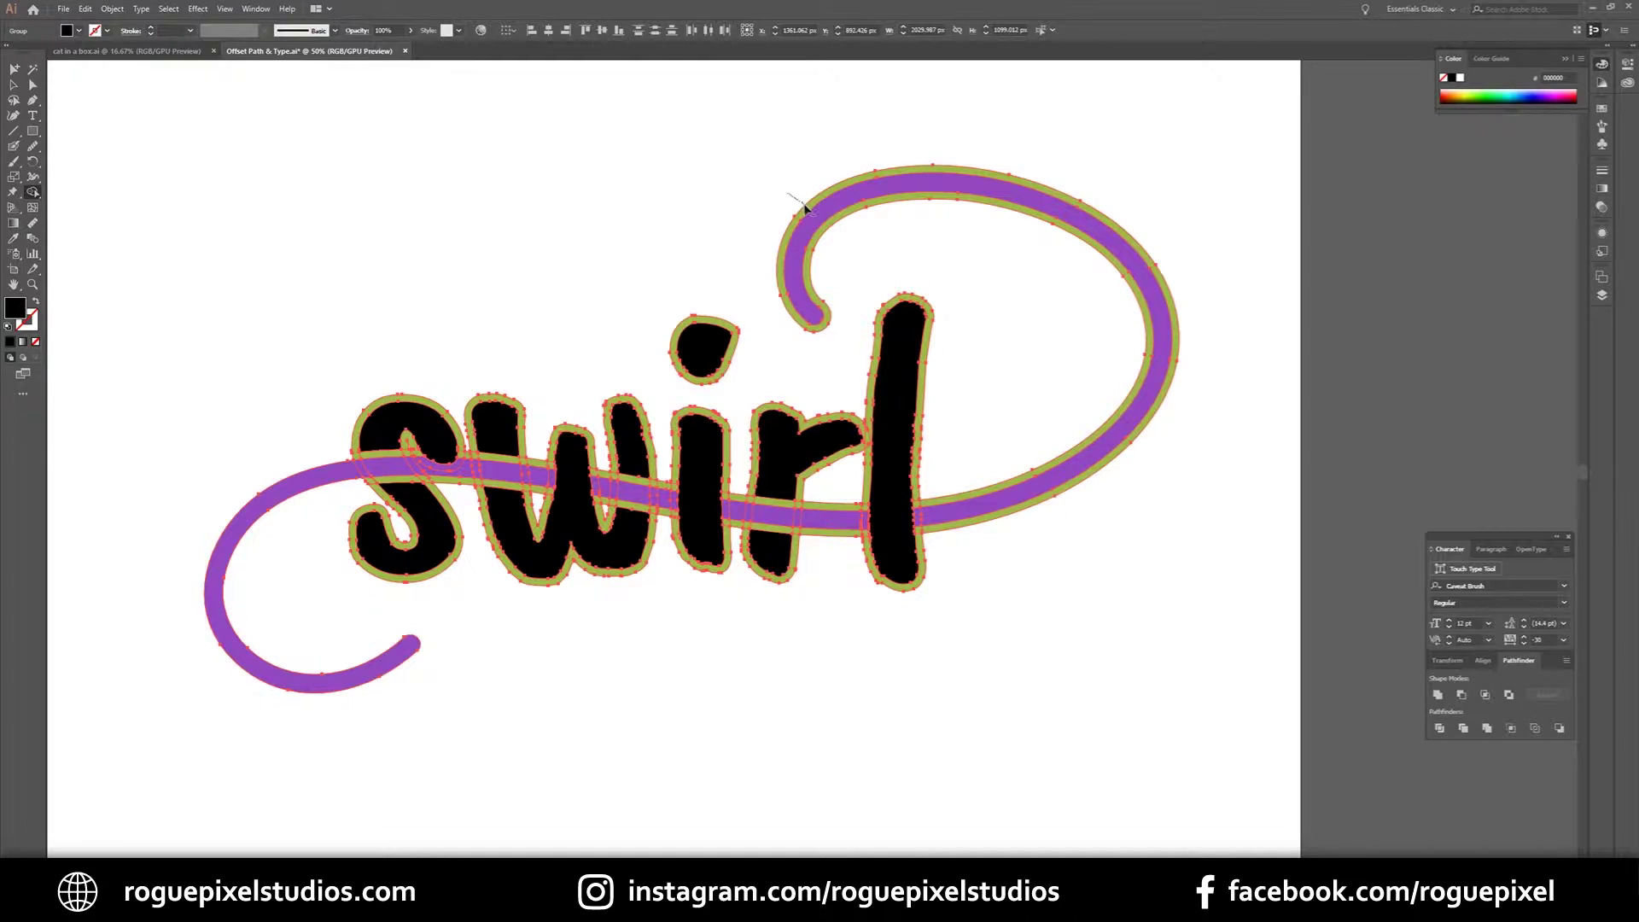
pyautogui.moveTo(805, 208); pyautogui.dragTo(809, 212)
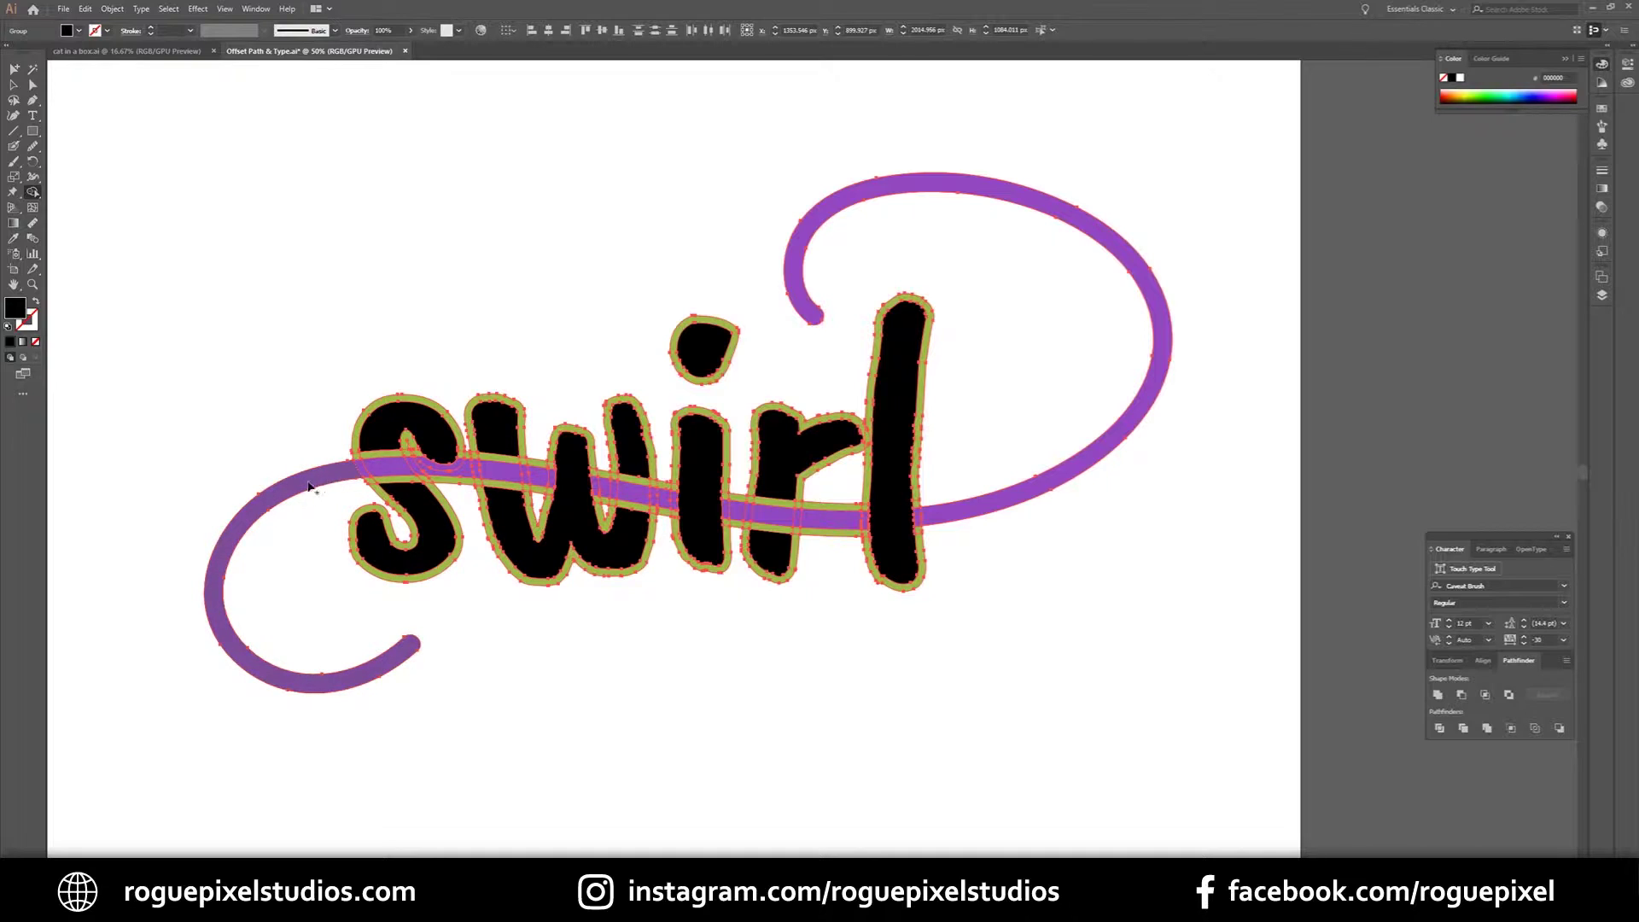
pyautogui.click(351, 420)
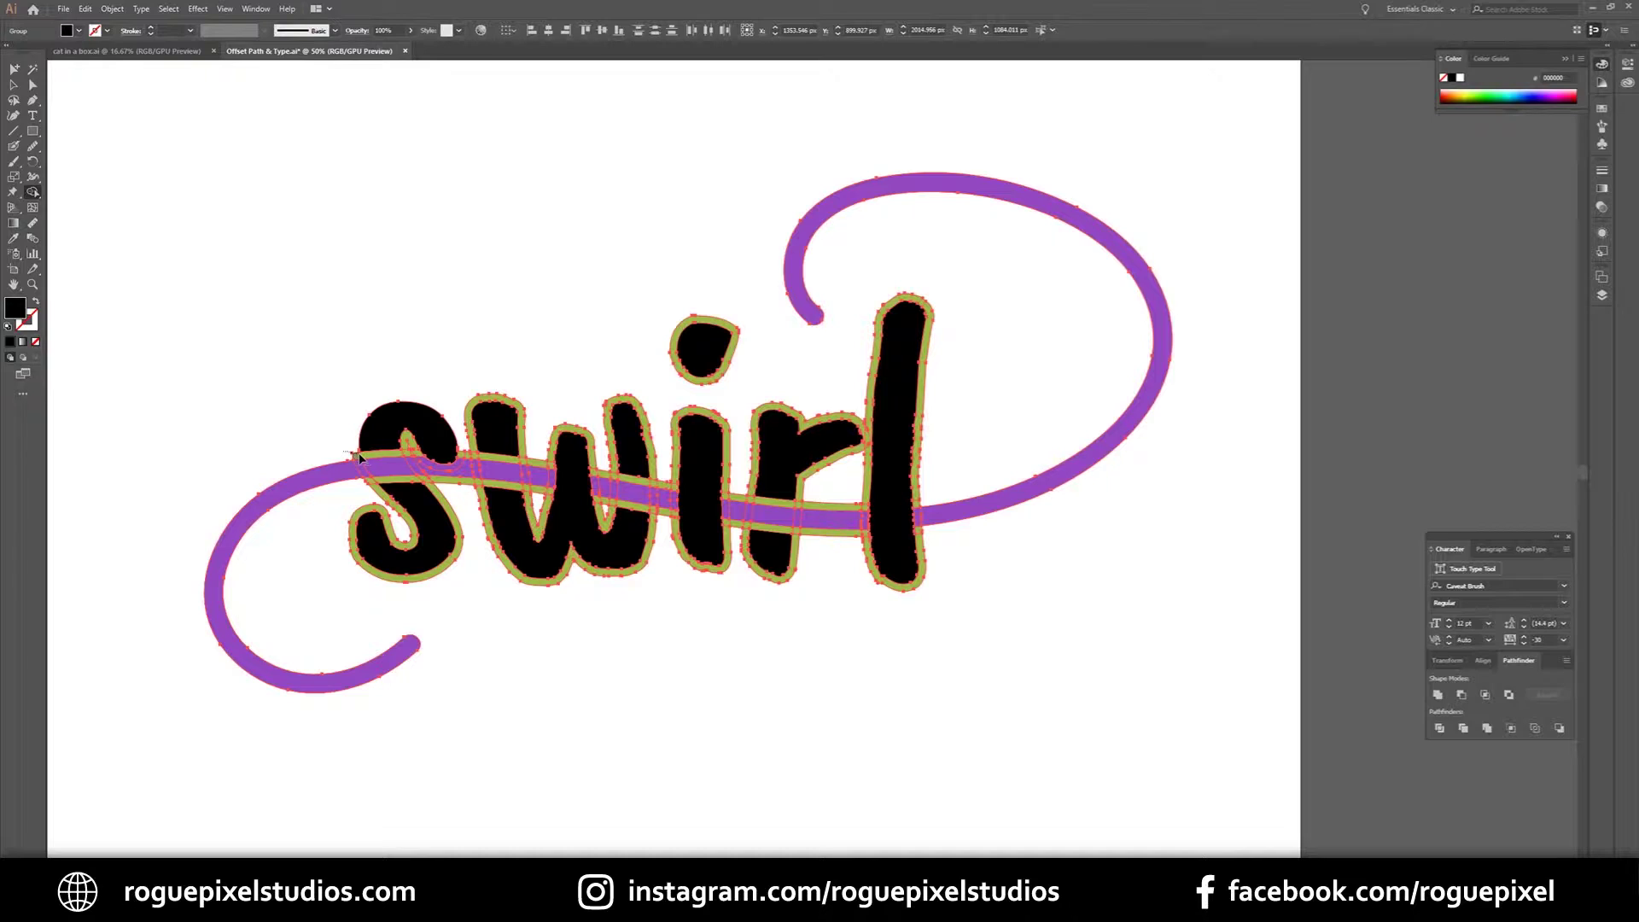
pyautogui.moveTo(359, 457); pyautogui.dragTo(424, 460)
pyautogui.moveTo(358, 483); pyautogui.dragTo(422, 485)
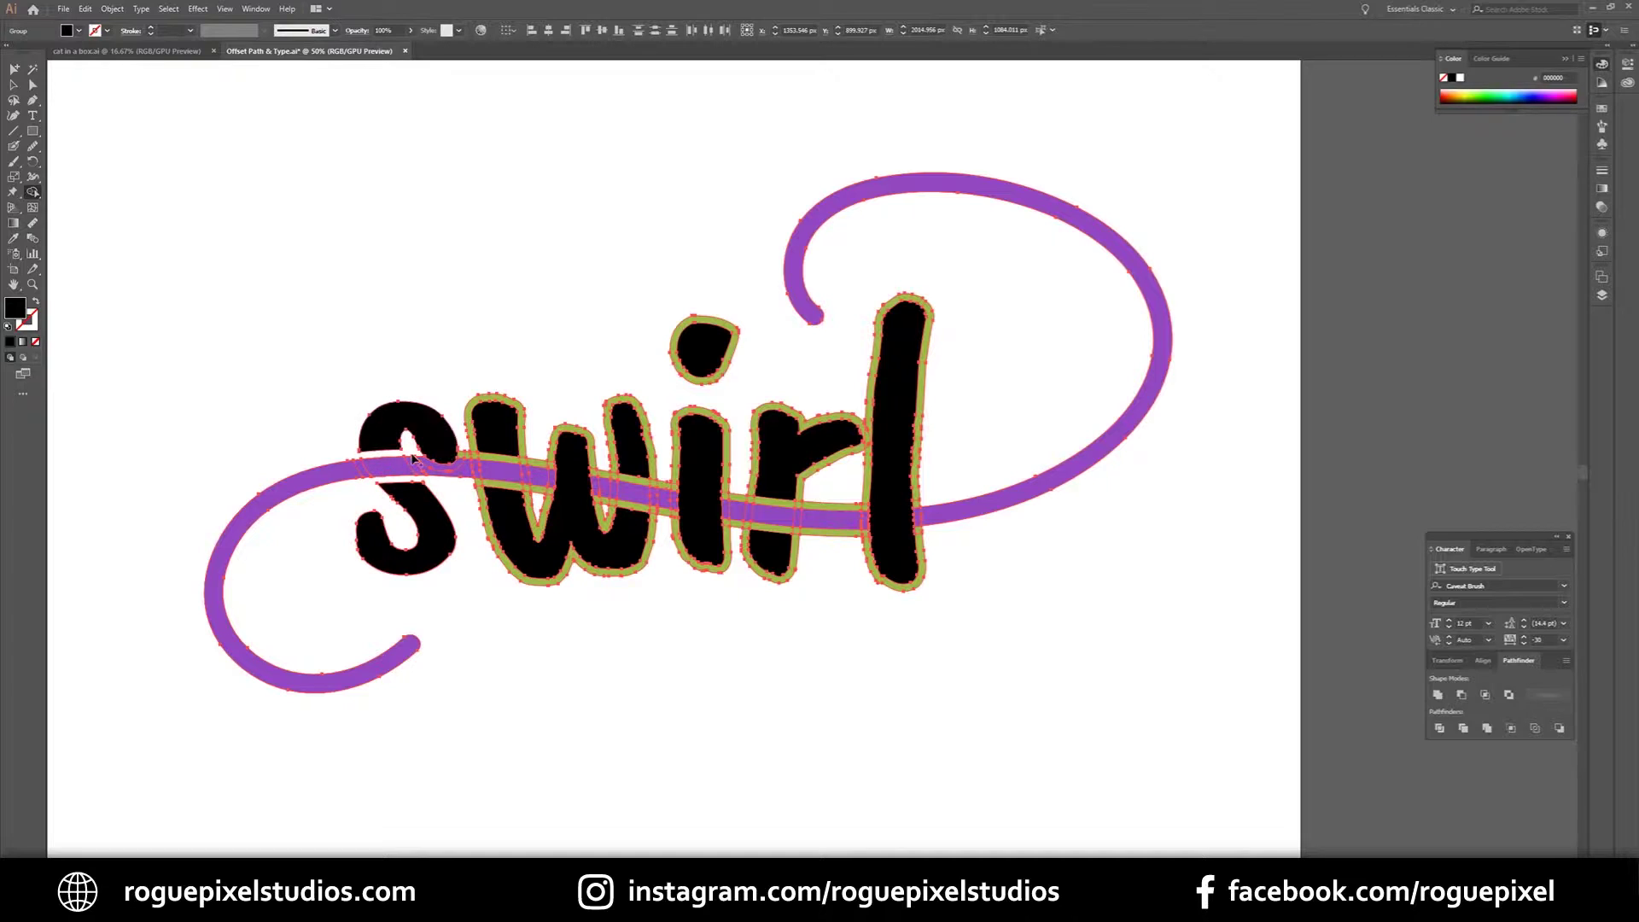
pyautogui.keyDown('alt'); pyautogui.click(429, 465); pyautogui.keyUp('alt')
# - Remove the green offset pieces around the w's first and middle strokes with Shape Builder, leaving gaps at the flourish
pyautogui.moveTo(489, 388); pyautogui.dragTo(493, 444)
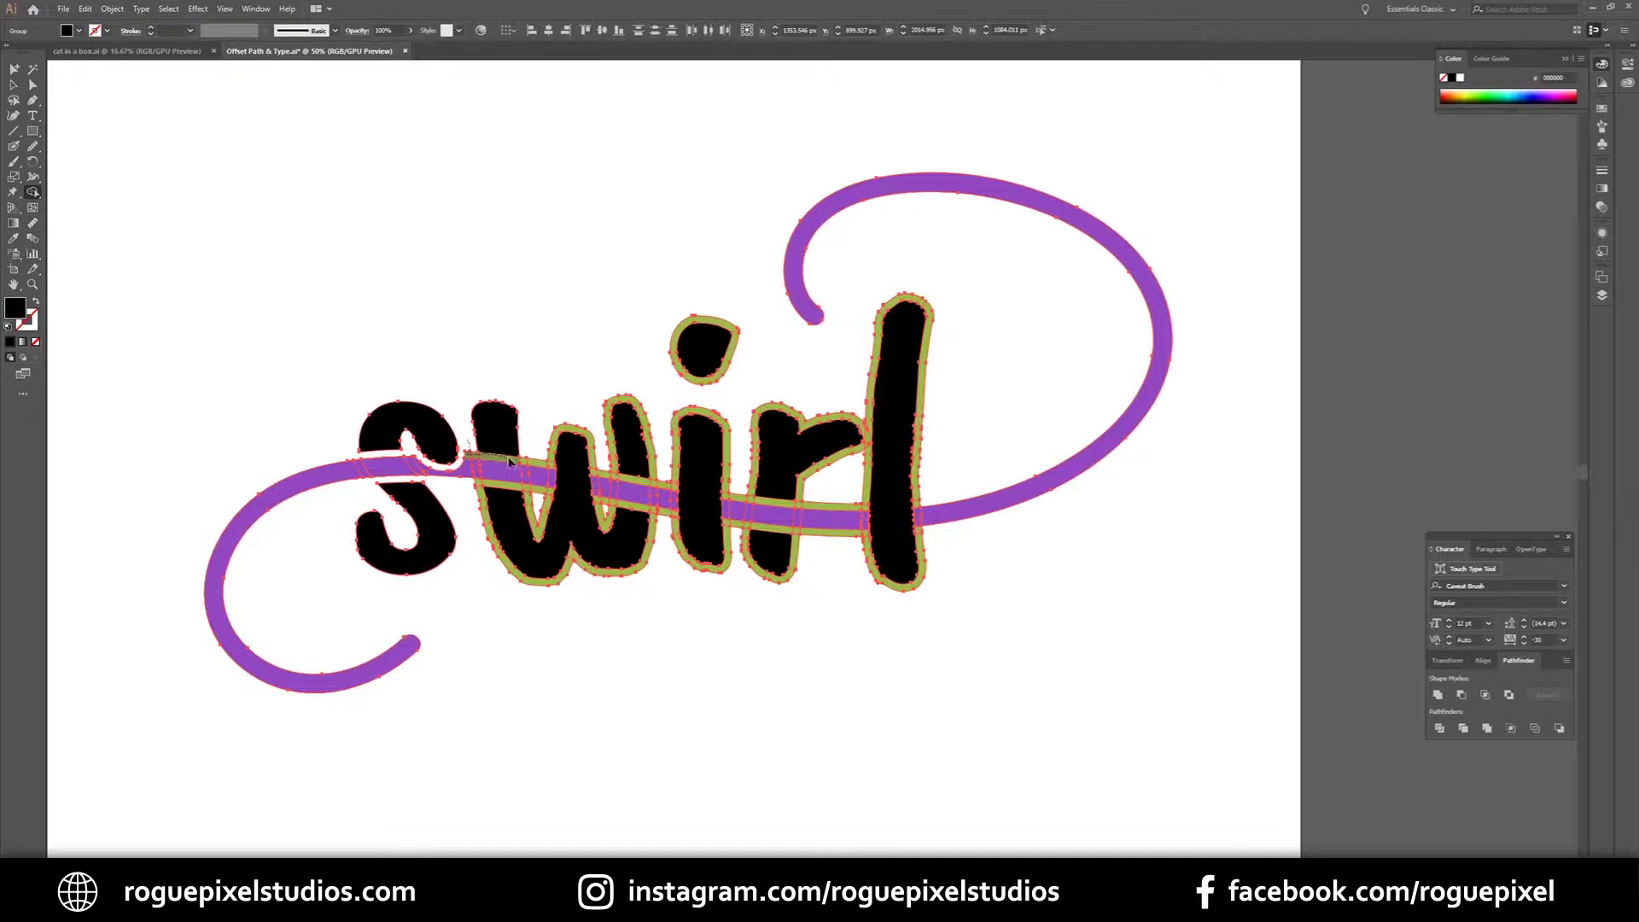
pyautogui.moveTo(463, 487); pyautogui.dragTo(555, 505)
pyautogui.click(487, 539)
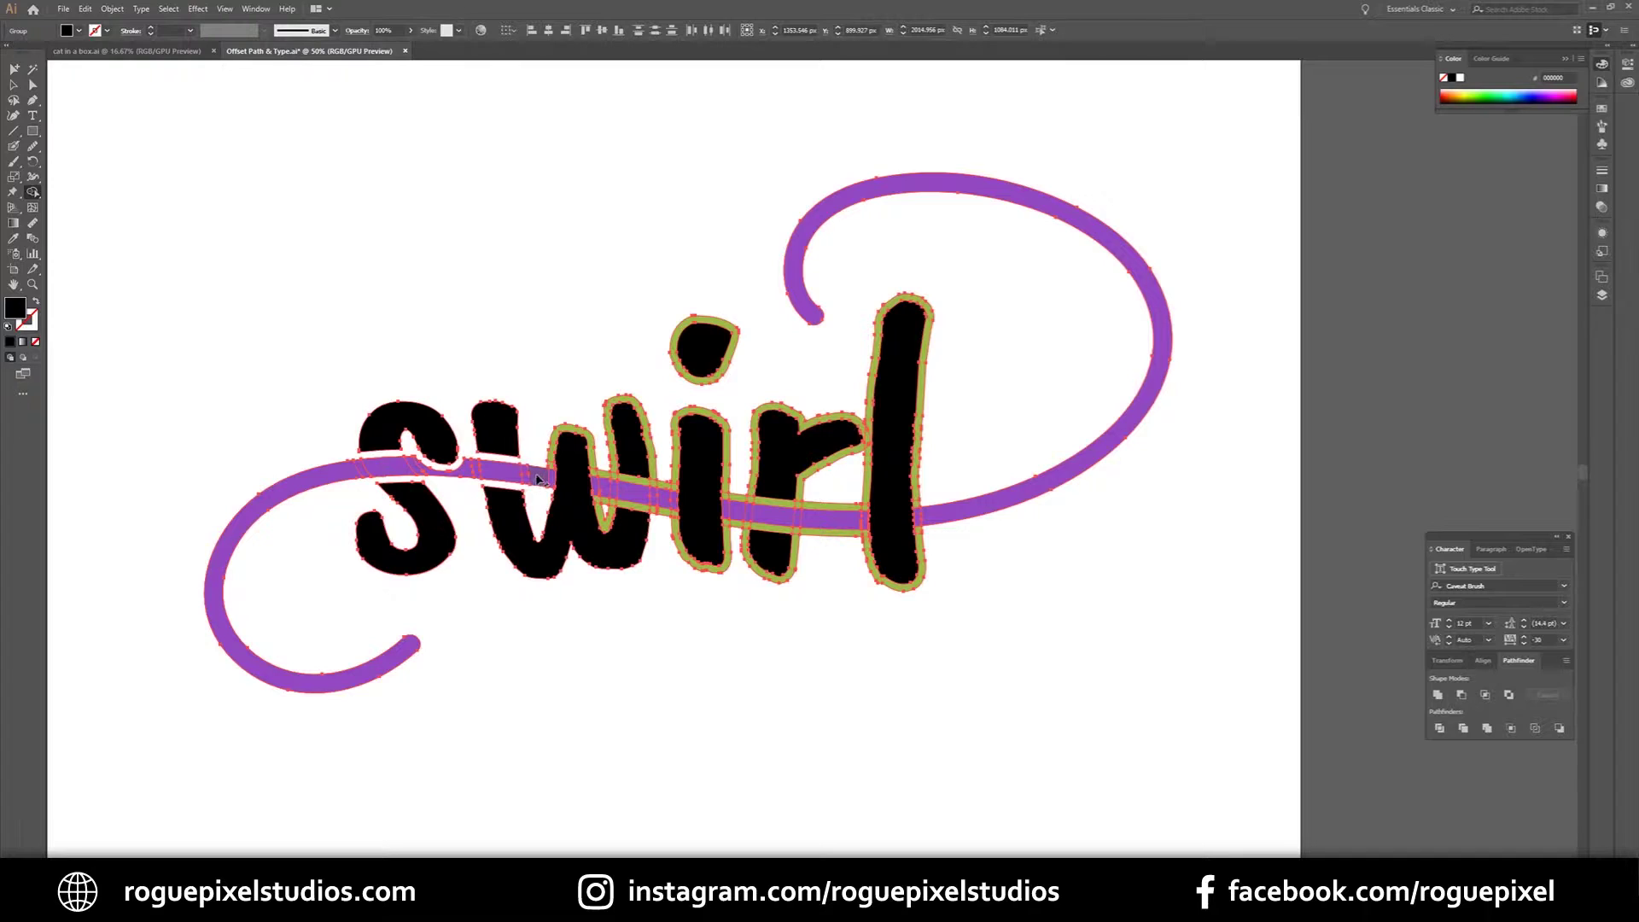
pyautogui.moveTo(560, 414); pyautogui.dragTo(548, 459)
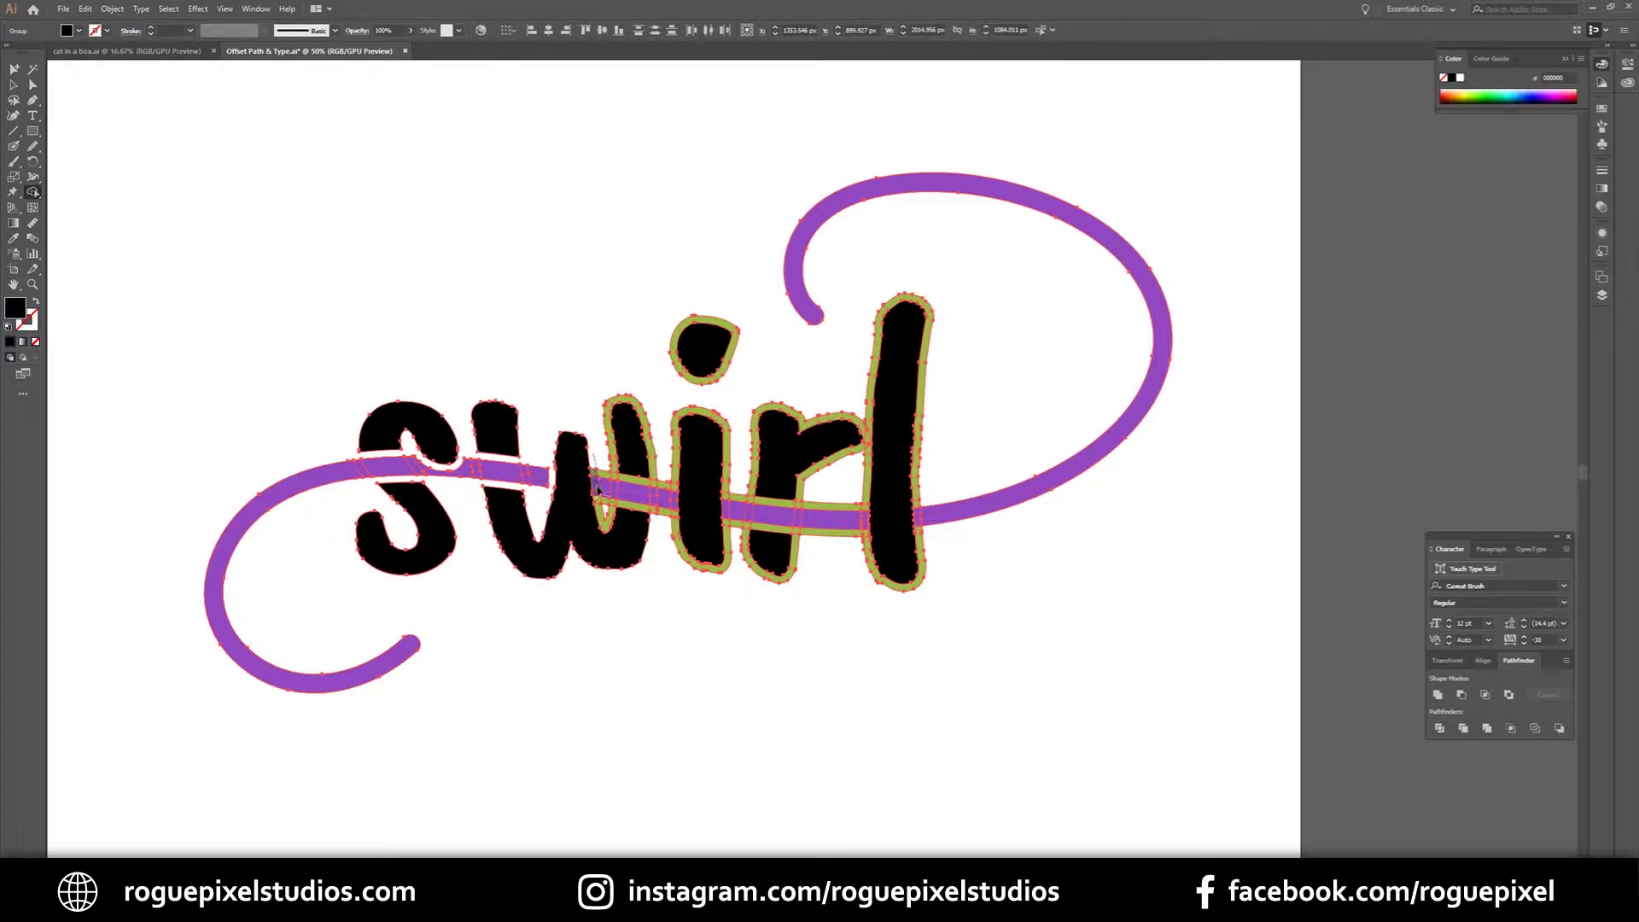
pyautogui.moveTo(600, 500); pyautogui.dragTo(601, 512)
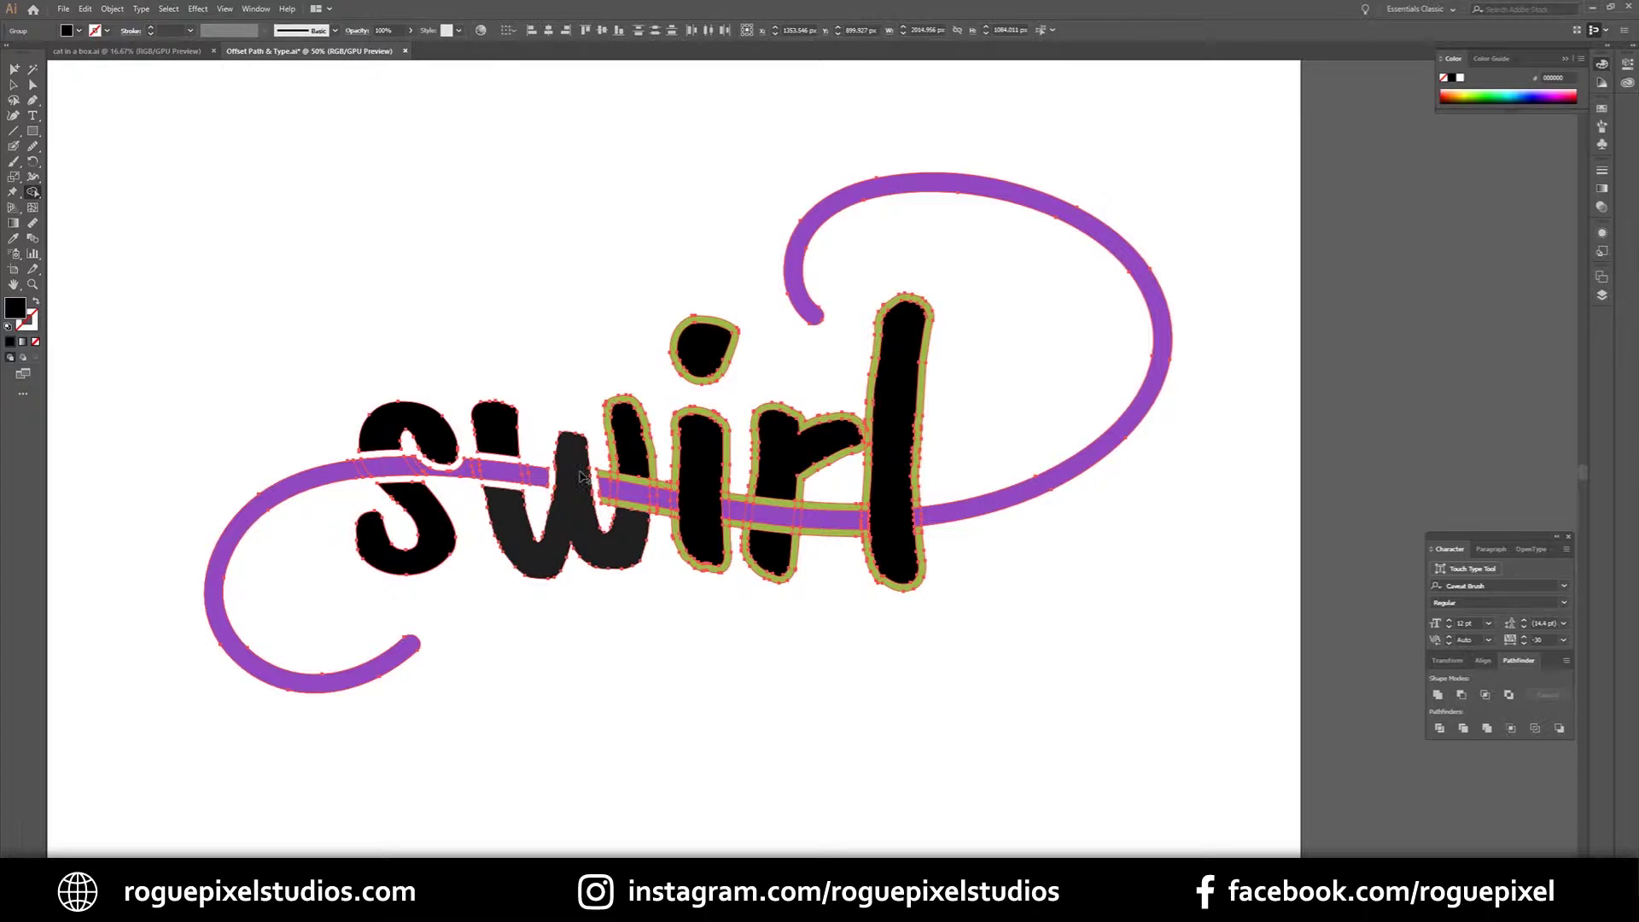
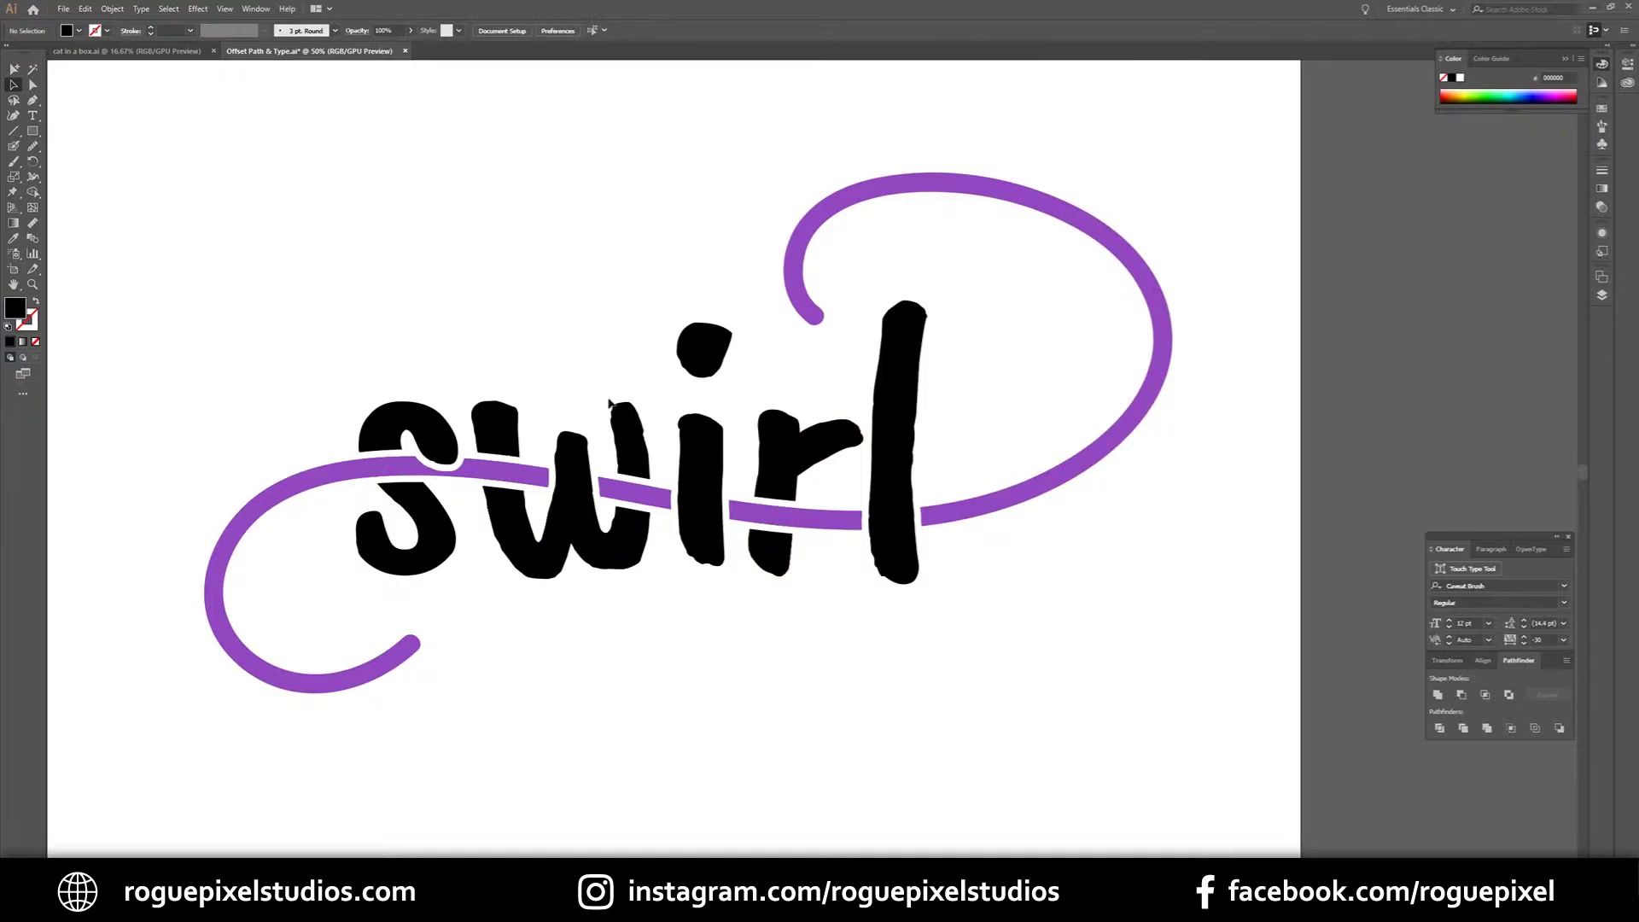
# - Examine the flourish segments and the gaps where they pass over and under the swirl letters, close up and as a whole
pyautogui.moveTo(366, 473); pyautogui.dragTo(467, 711)
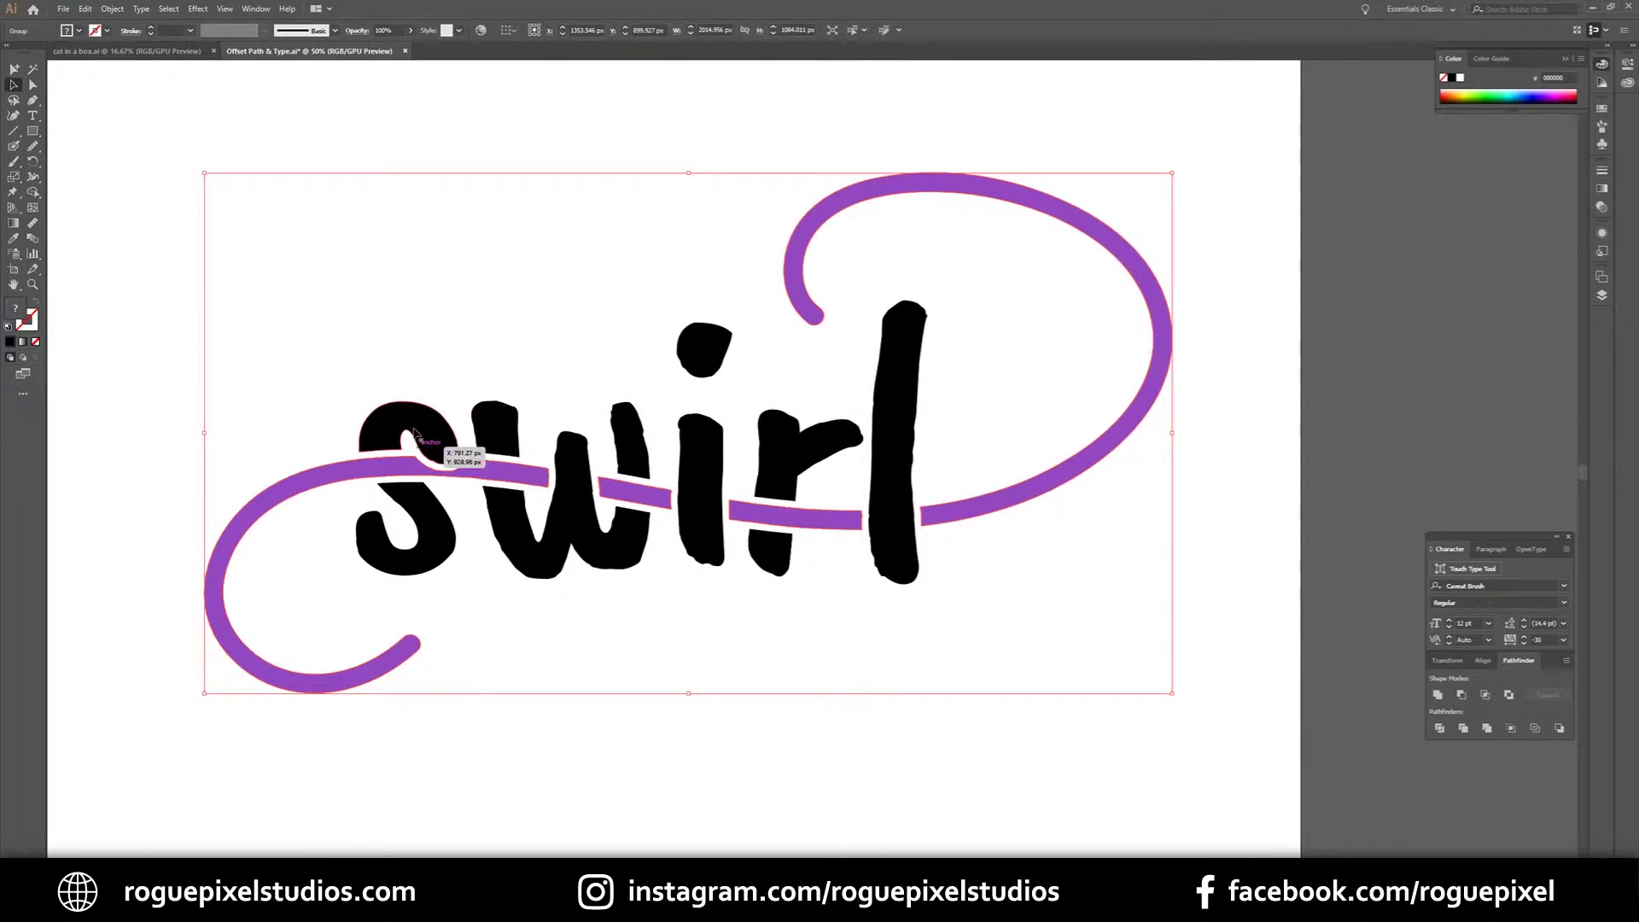
pyautogui.click(313, 318)
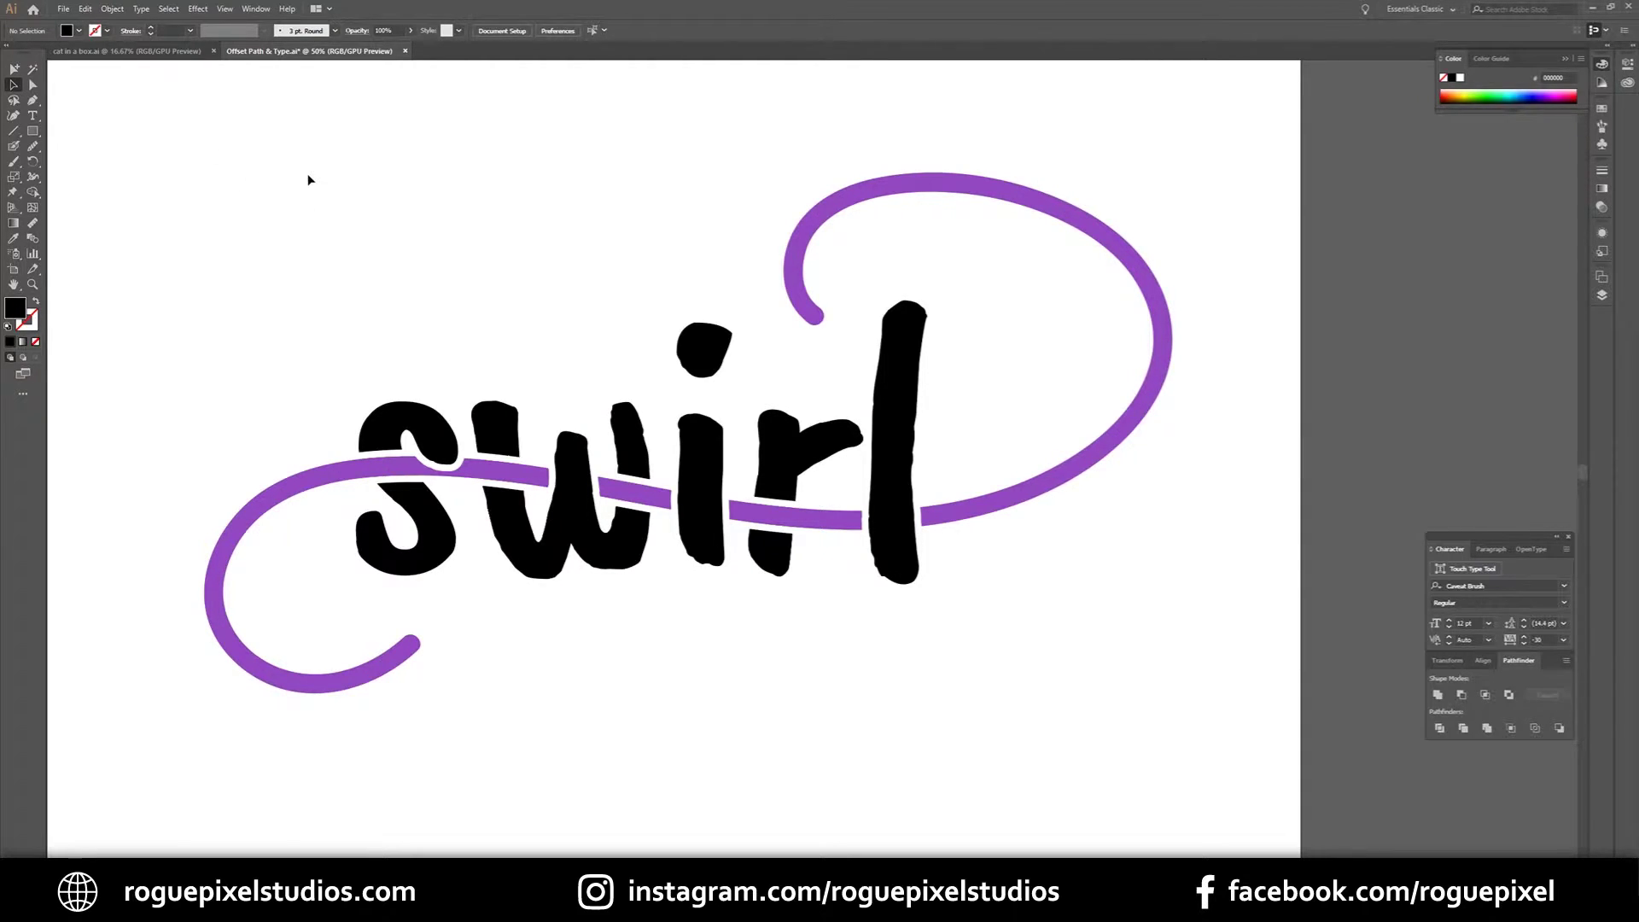
pyautogui.click(365, 474)
pyautogui.hotkey('ctrl', '+')
pyautogui.hotkey('ctrl', '+')
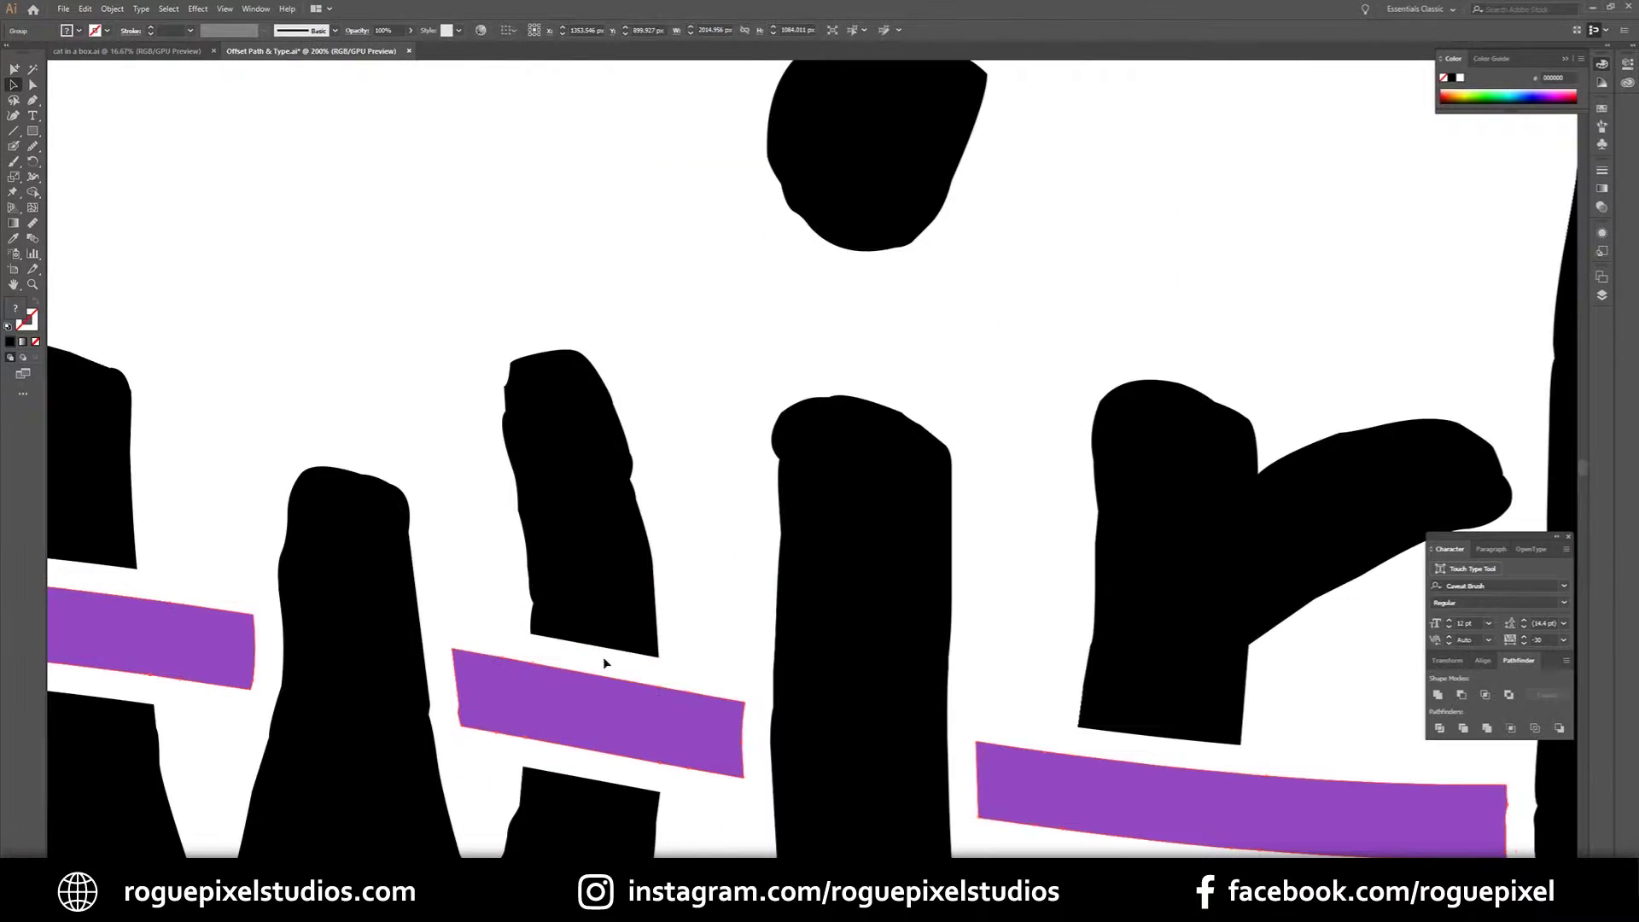
pyautogui.click(506, 288)
pyautogui.moveTo(260, 487); pyautogui.dragTo(708, 572)
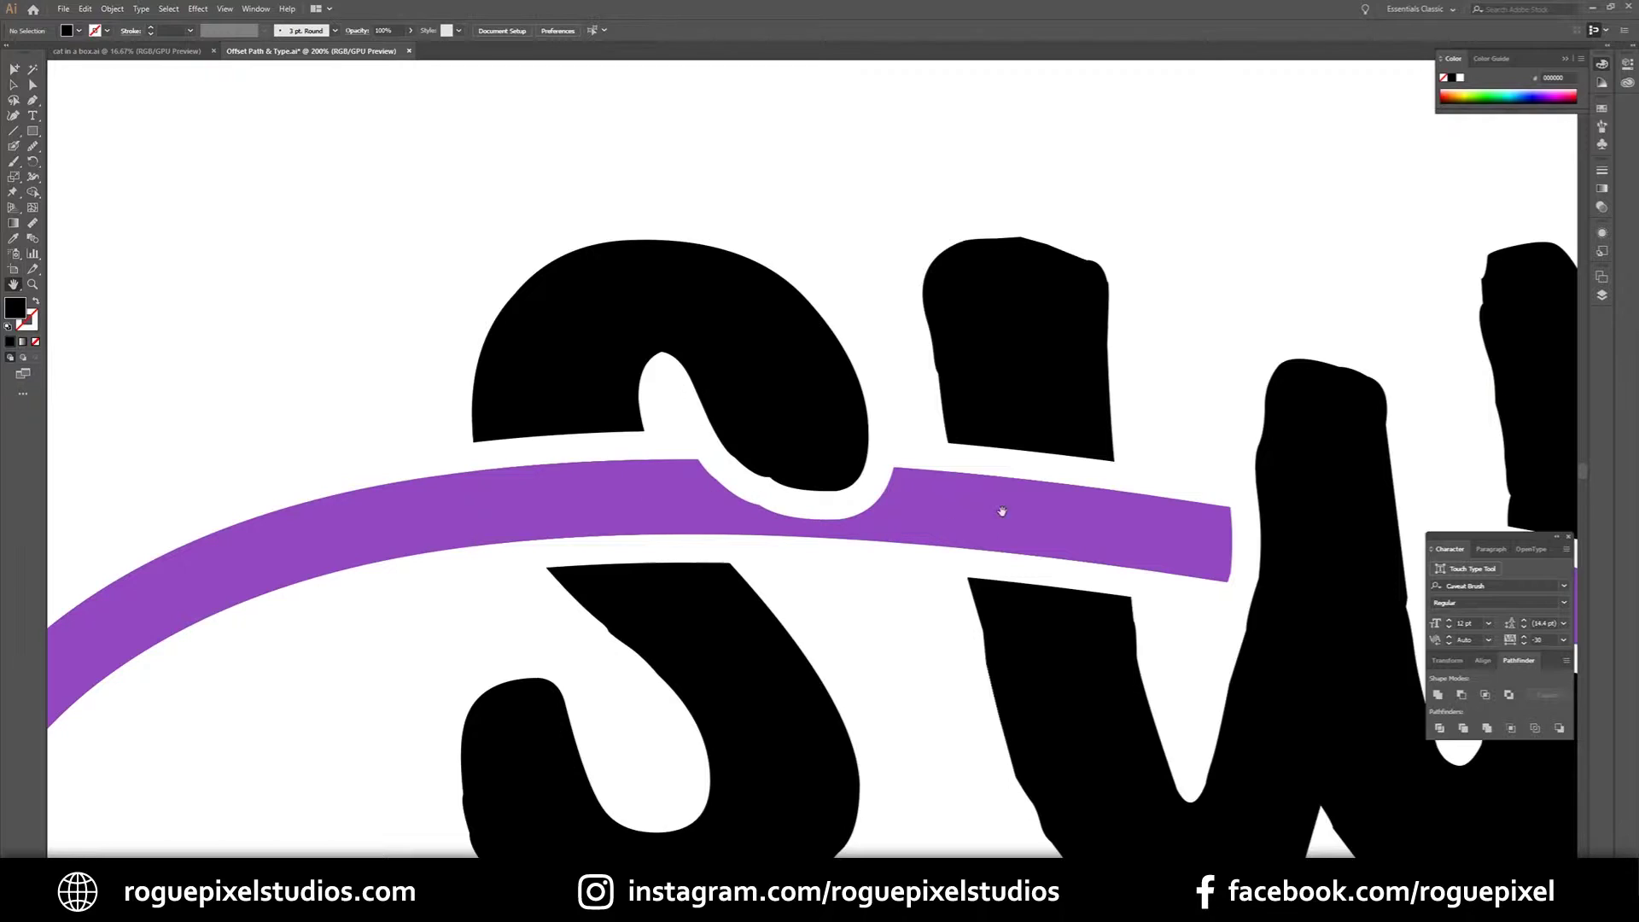
pyautogui.moveTo(189, 258); pyautogui.dragTo(193, 258)
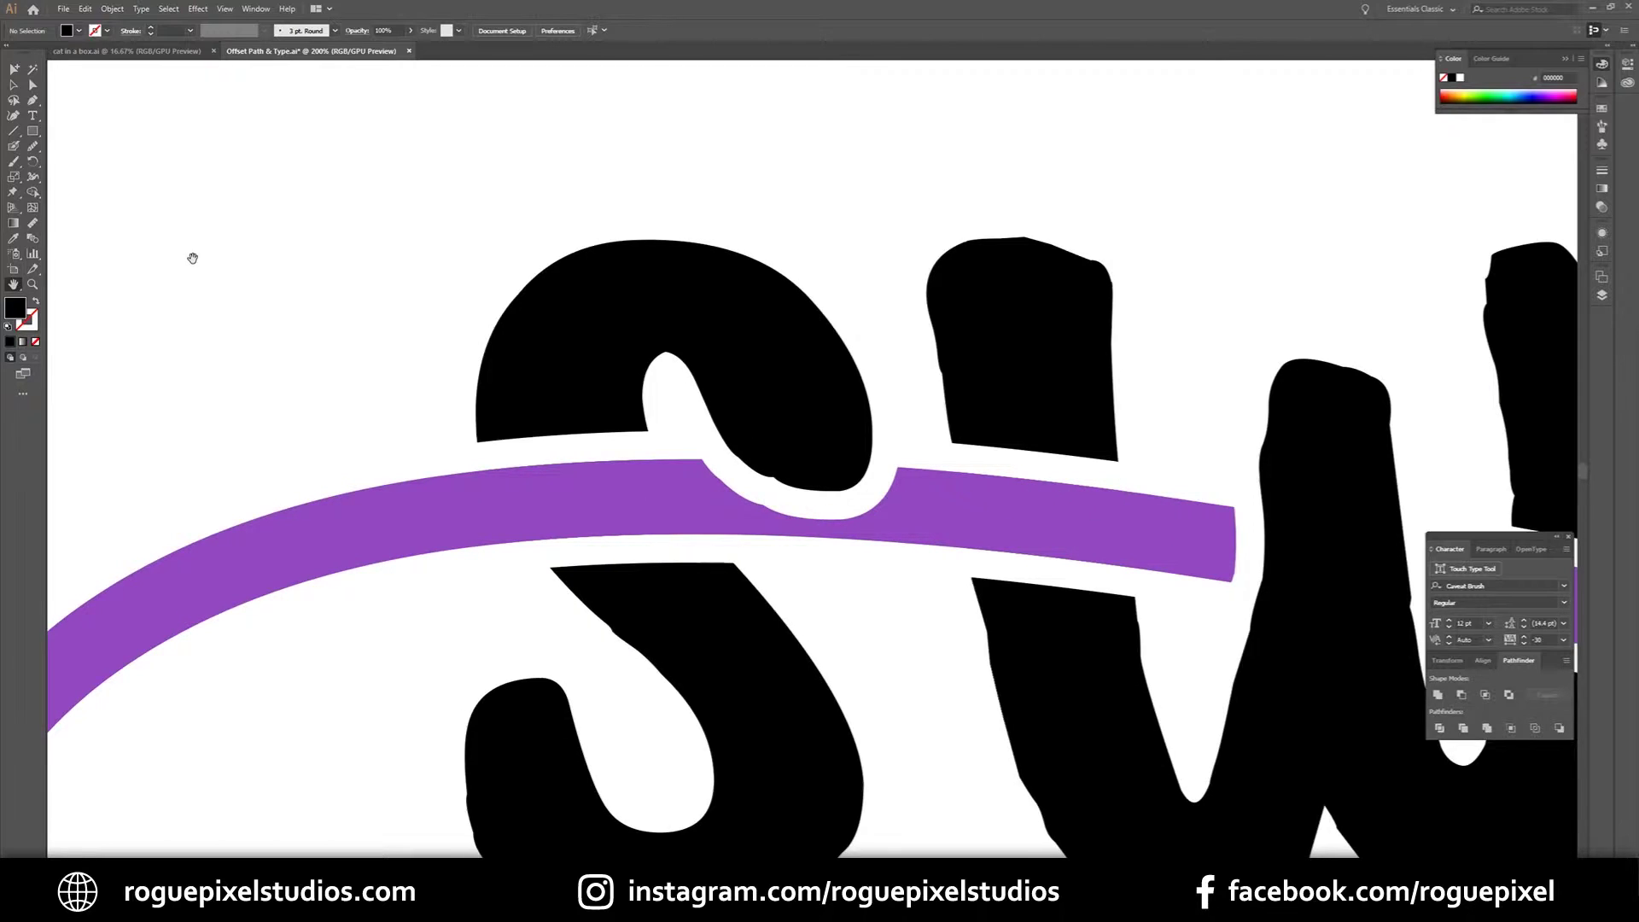
pyautogui.hotkey('ctrl', '-')
pyautogui.hotkey('ctrl', '-')
pyautogui.hotkey('ctrl', '-')
pyautogui.hotkey('ctrl', '-')
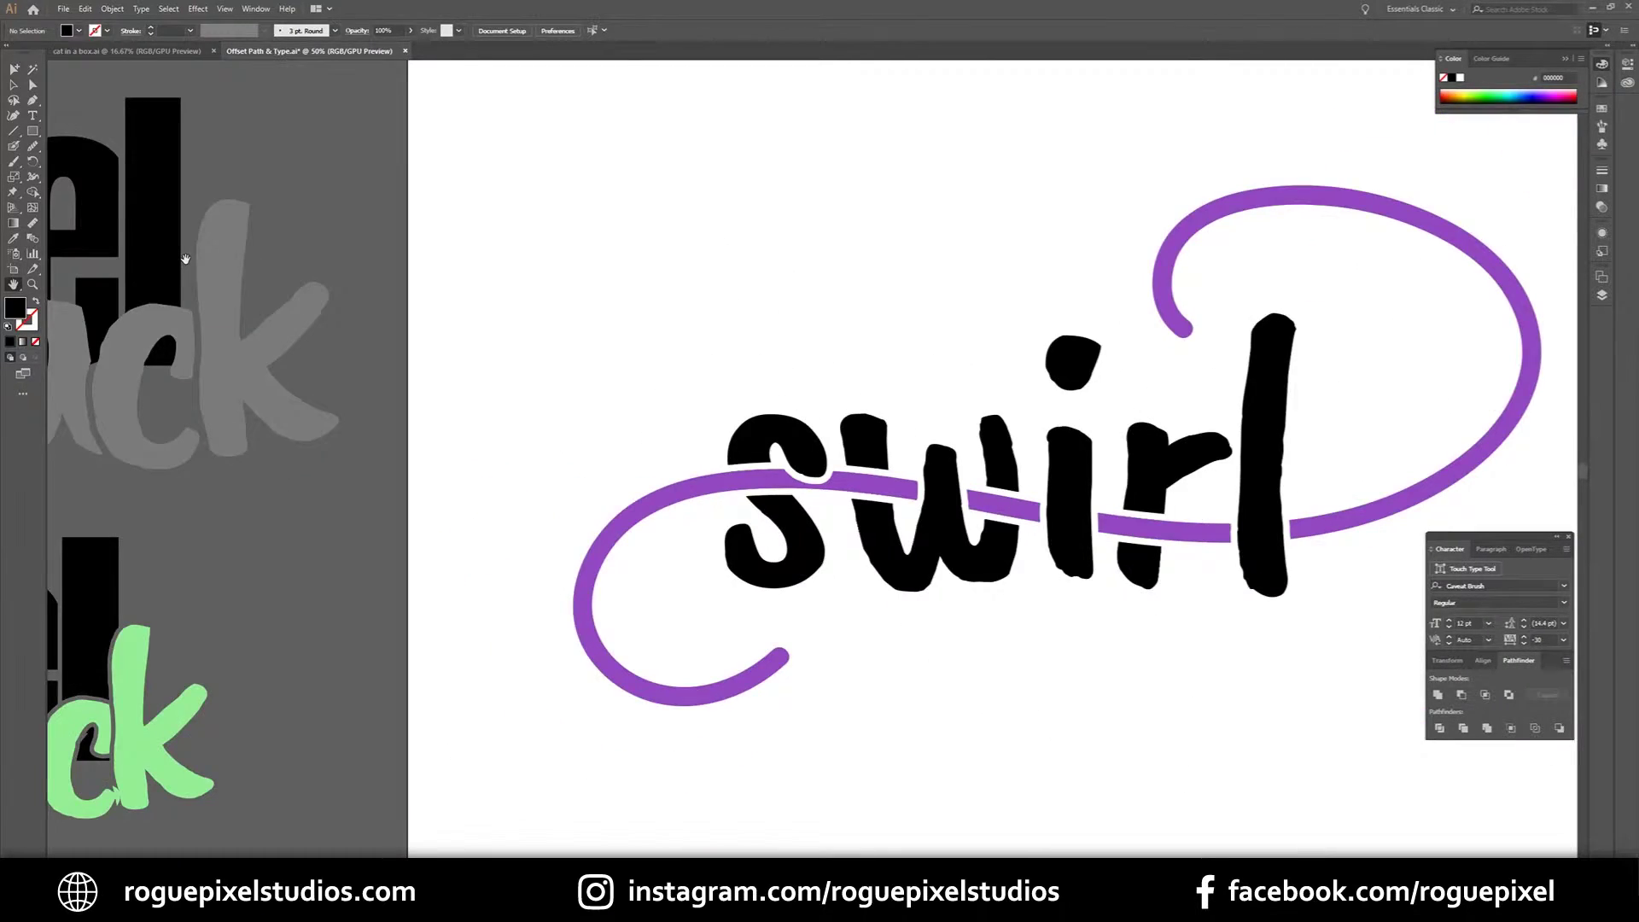
# - Move the purple flourish group down away from the swirl letters and undo the move
pyautogui.moveTo(657, 325); pyautogui.dragTo(304, 355)
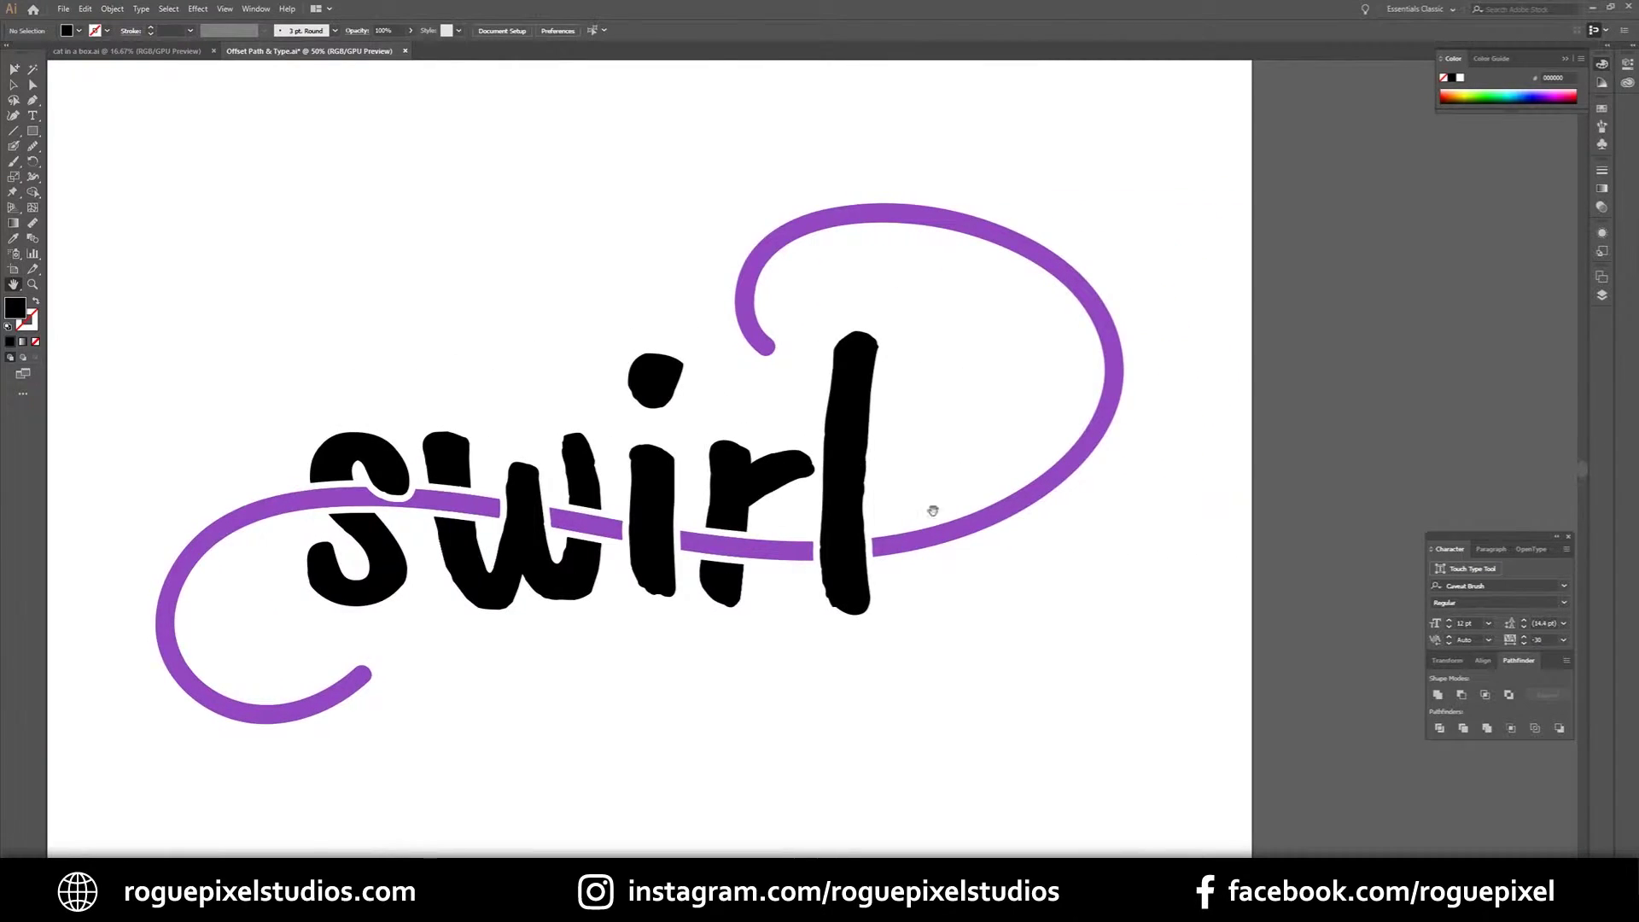
pyautogui.click(16, 85)
pyautogui.moveTo(259, 493); pyautogui.dragTo(304, 661)
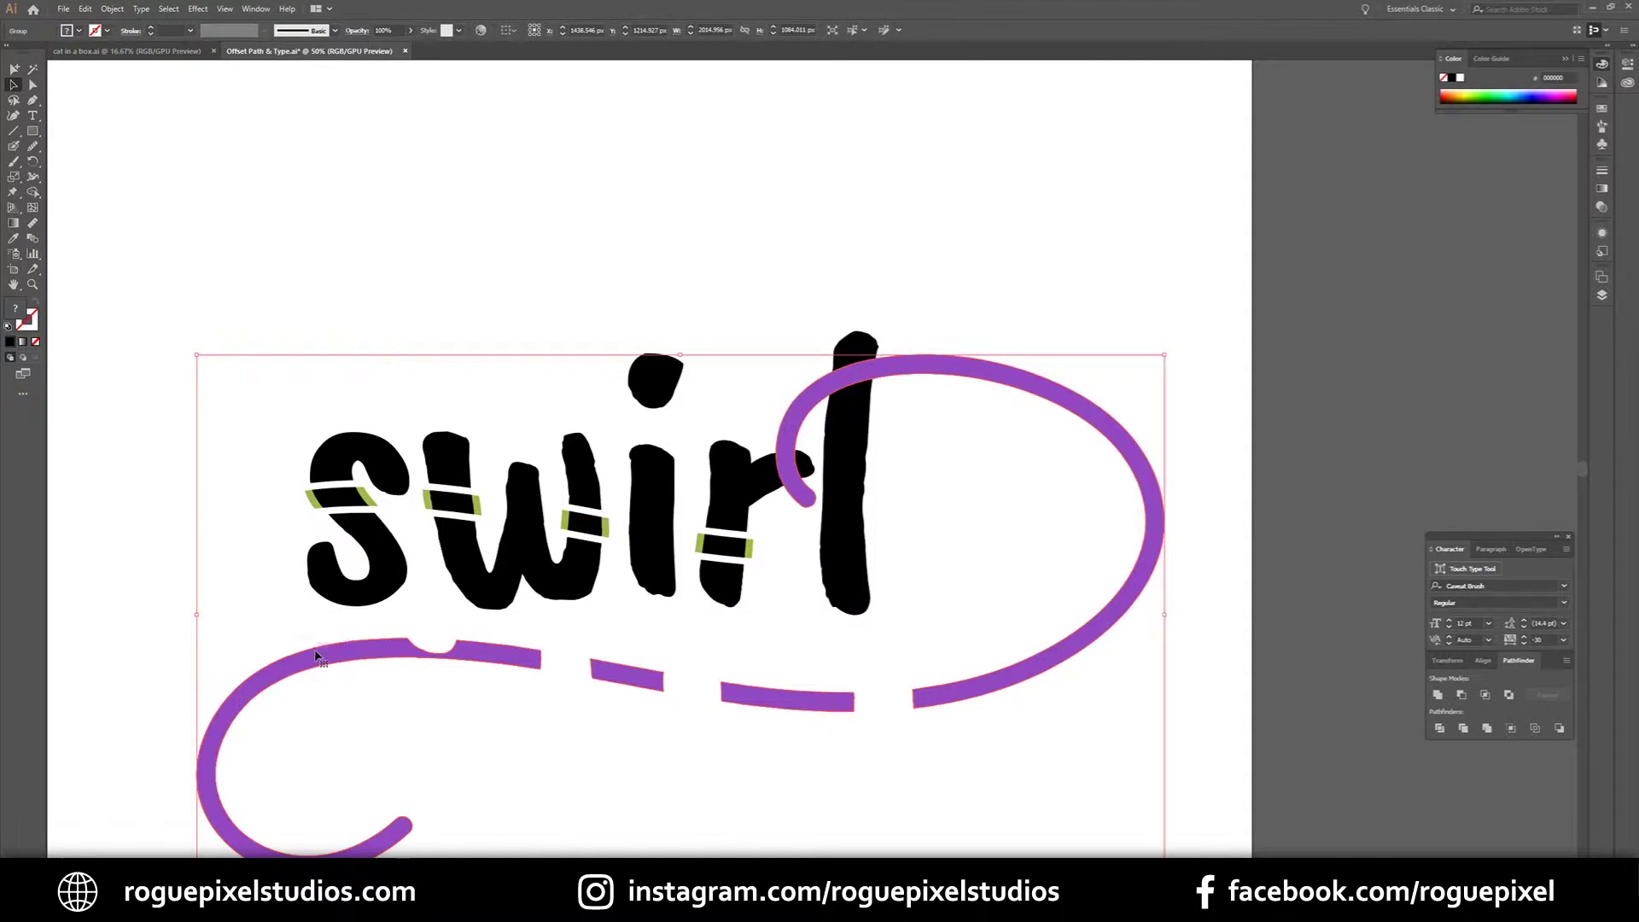
pyautogui.hotkey('ctrl', 'z')
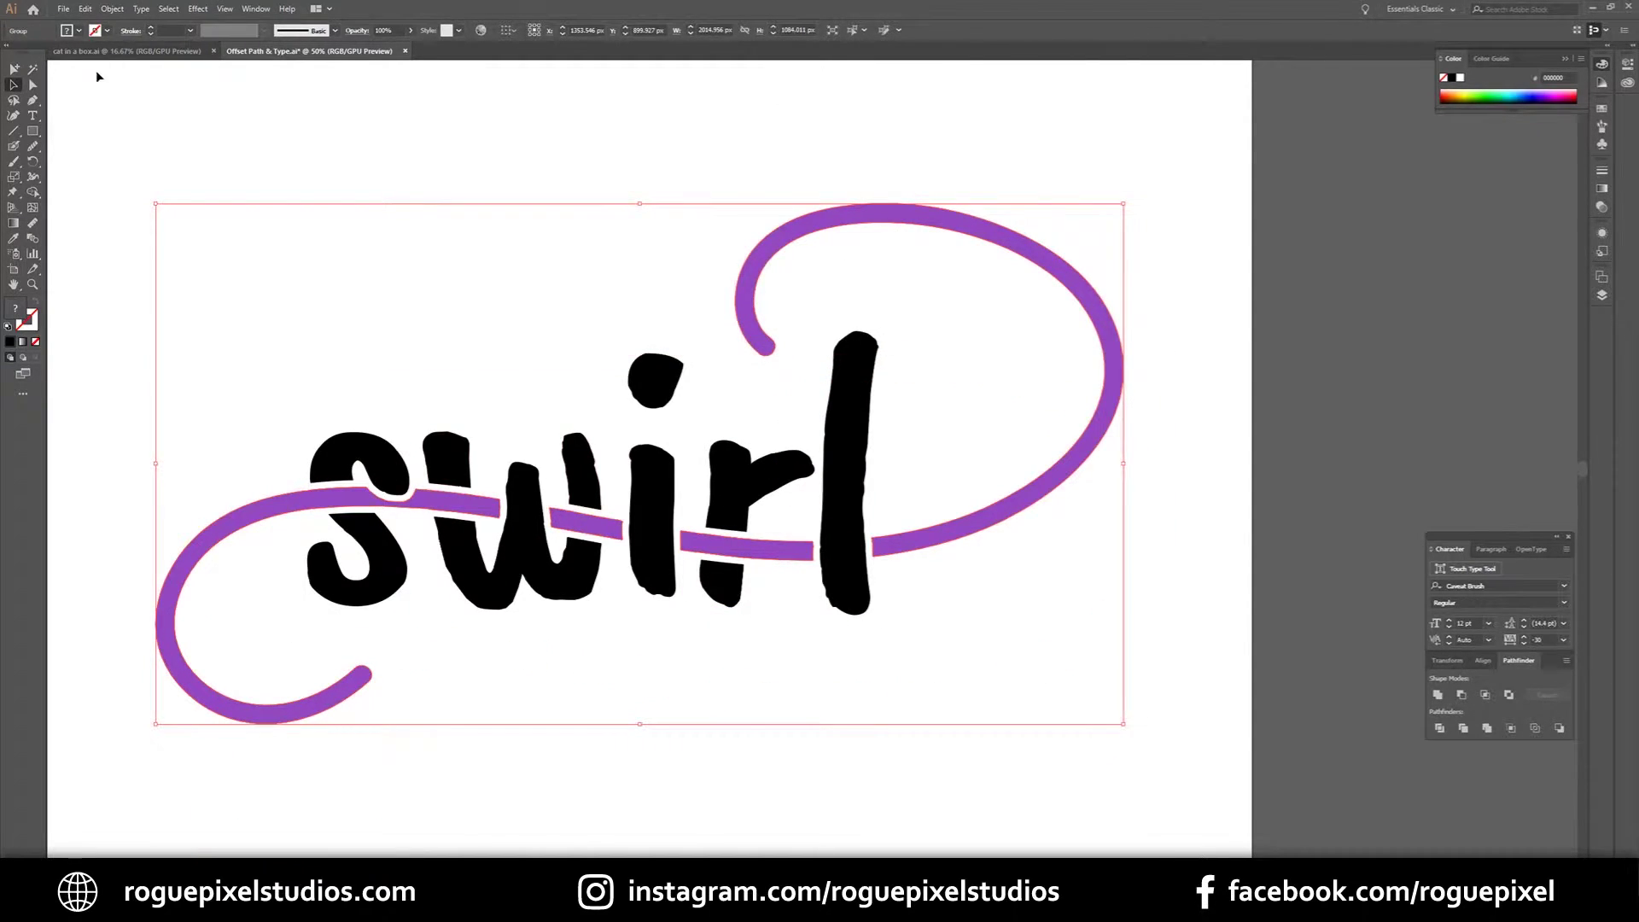
# - Examine how the swirl letters and leftover offset pieces are grouped, including the s piece beneath the flourish
pyautogui.click(114, 10)
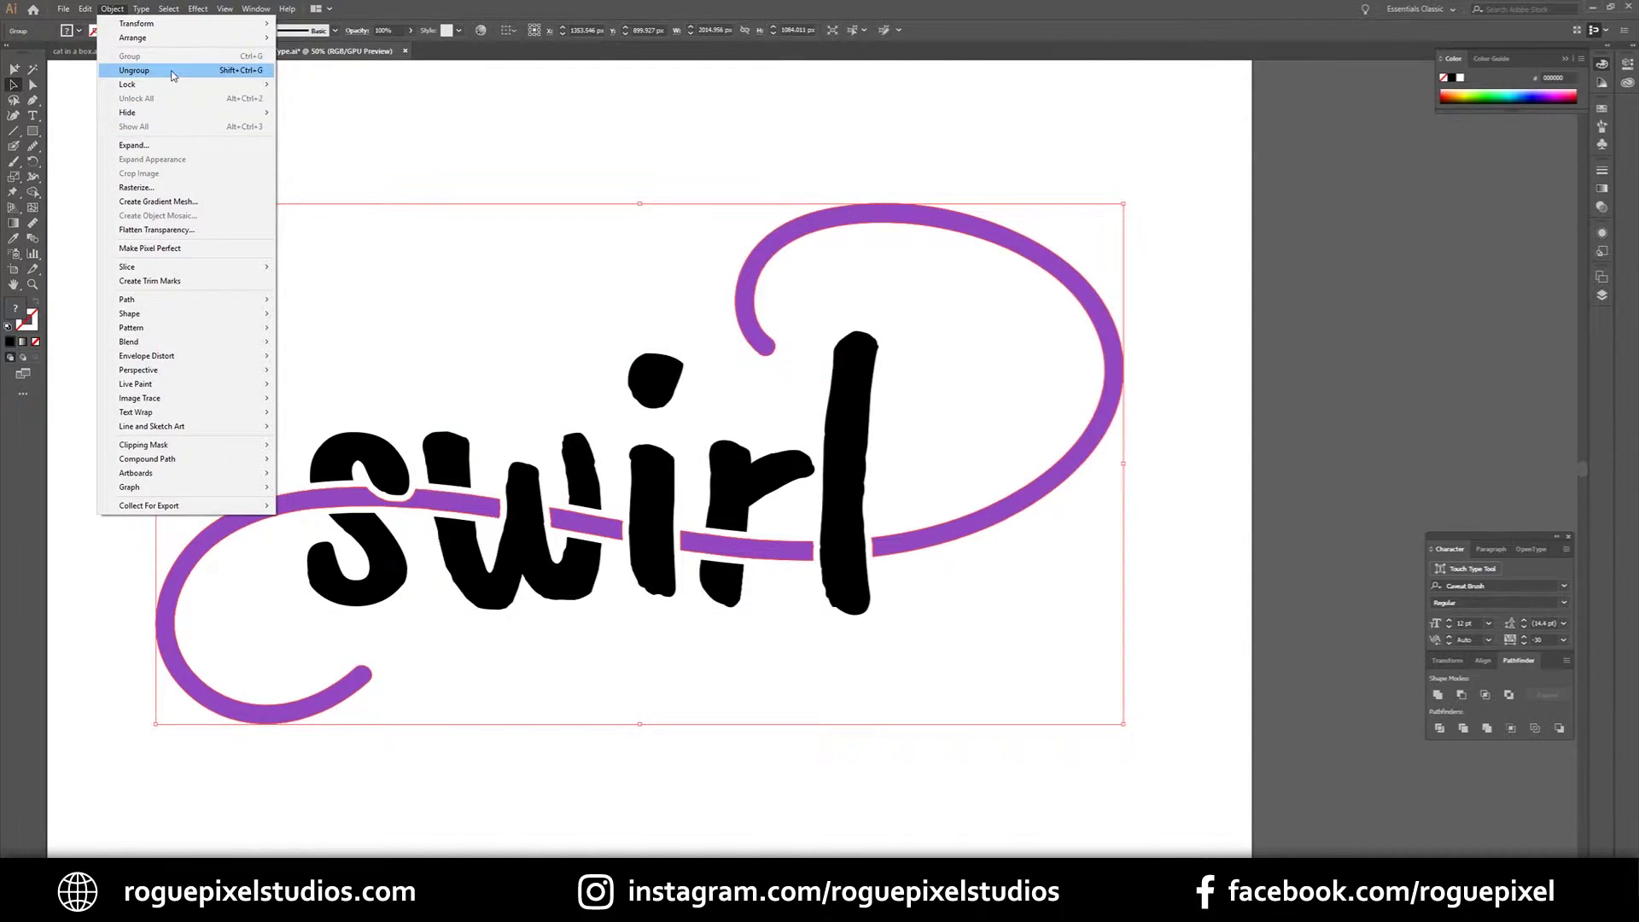
pyautogui.moveTo(182, 86)
pyautogui.click(316, 85)
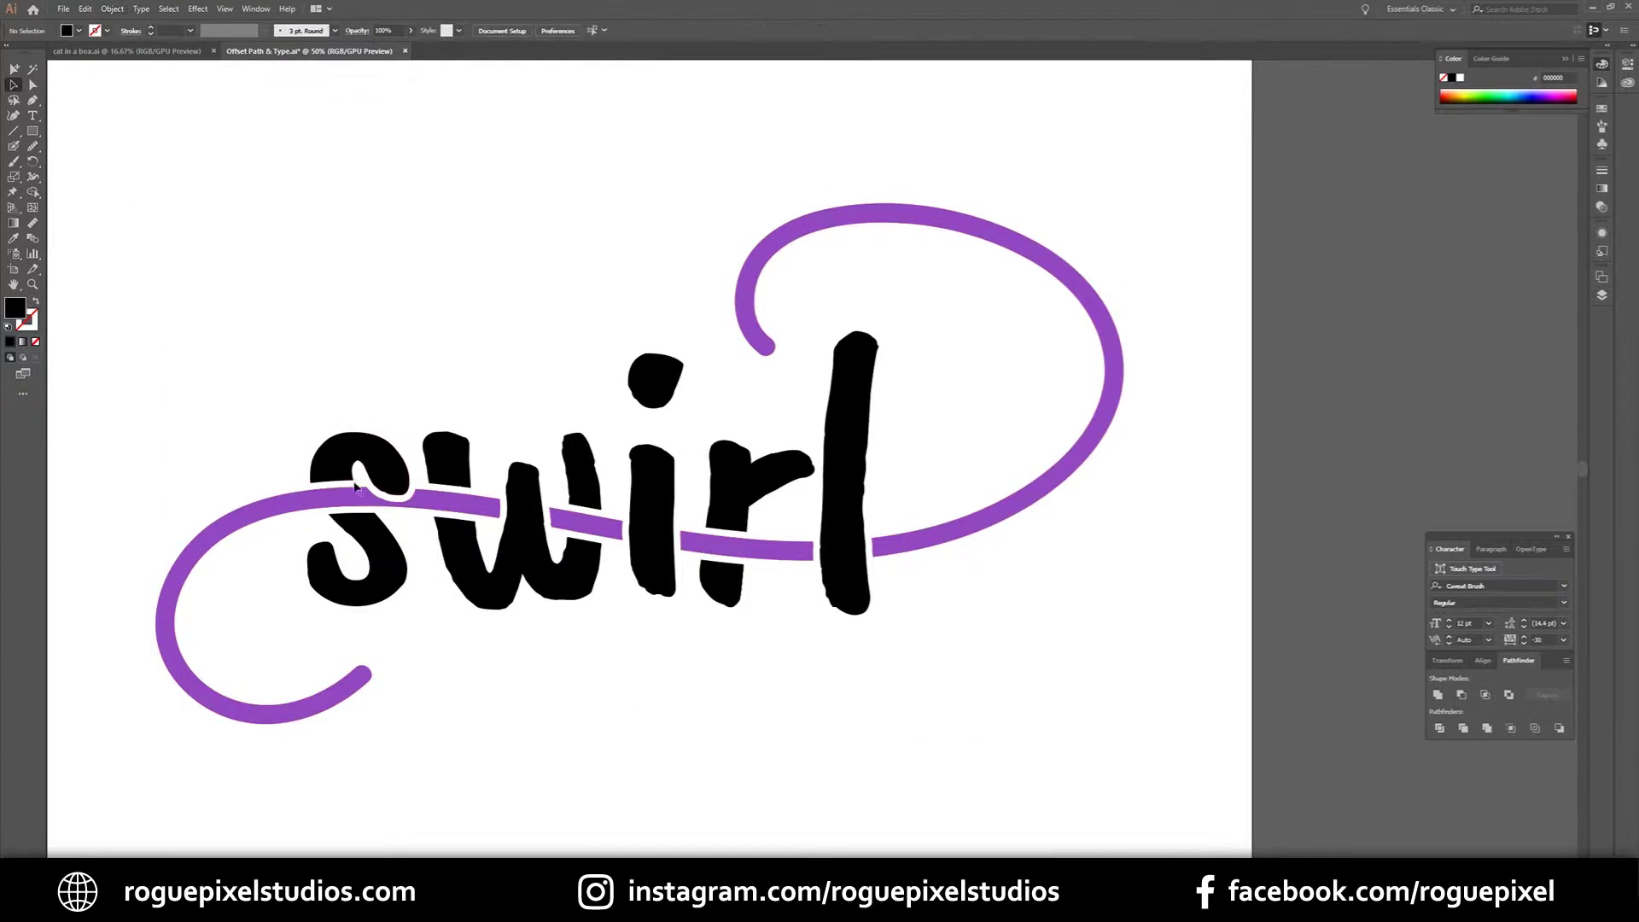
pyautogui.click(327, 503)
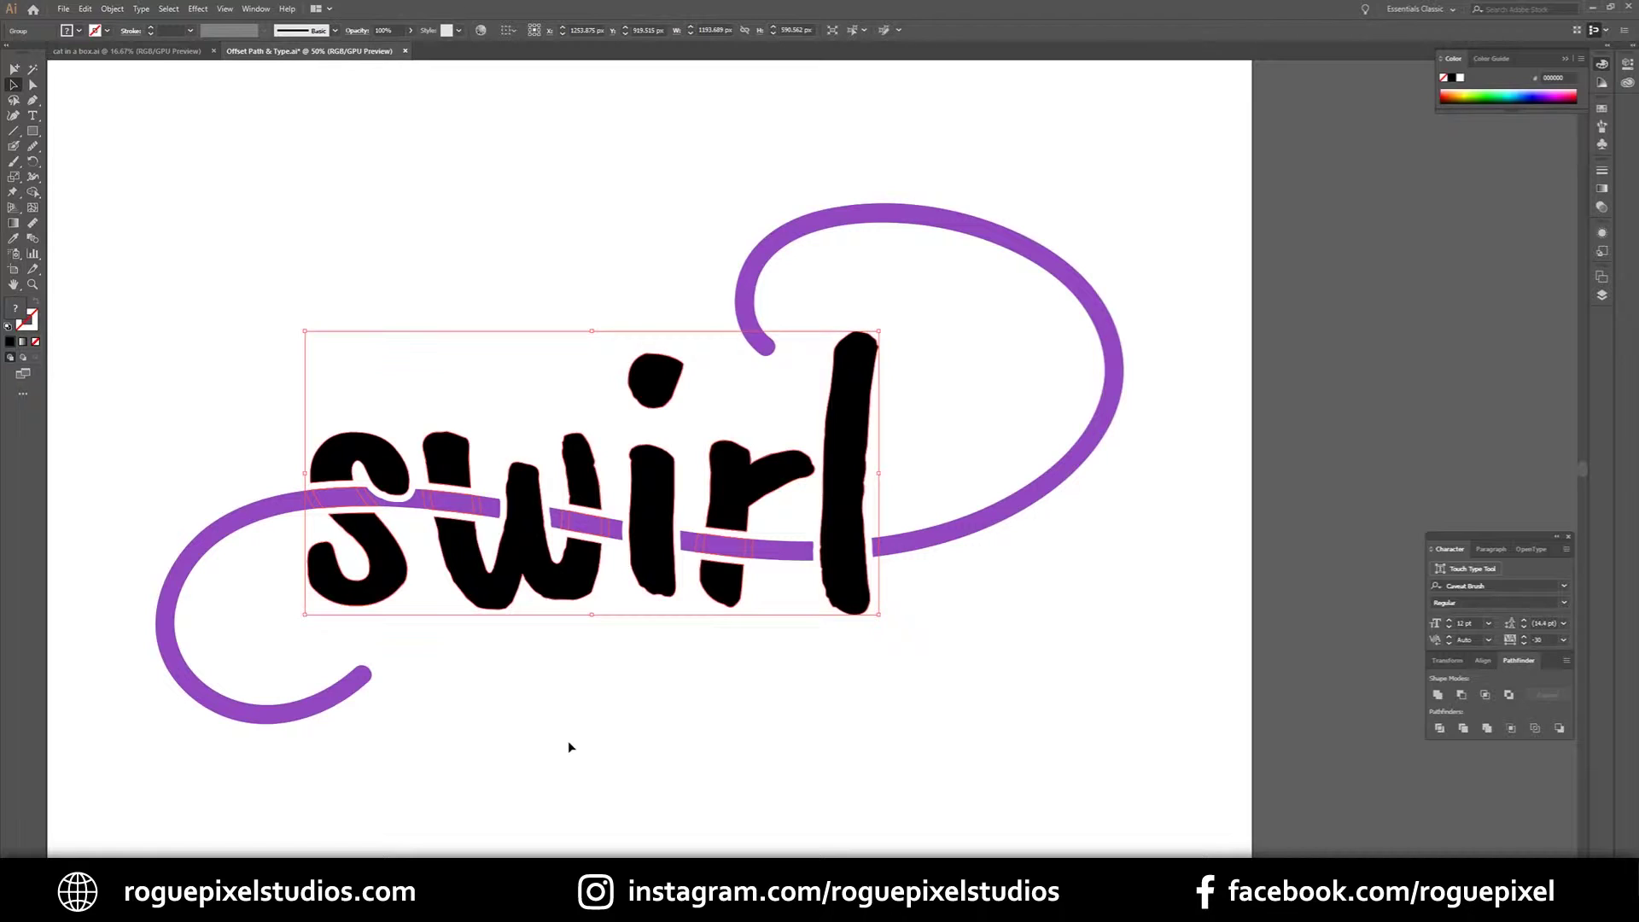
pyautogui.click(487, 775)
pyautogui.click(517, 565)
pyautogui.click(486, 642)
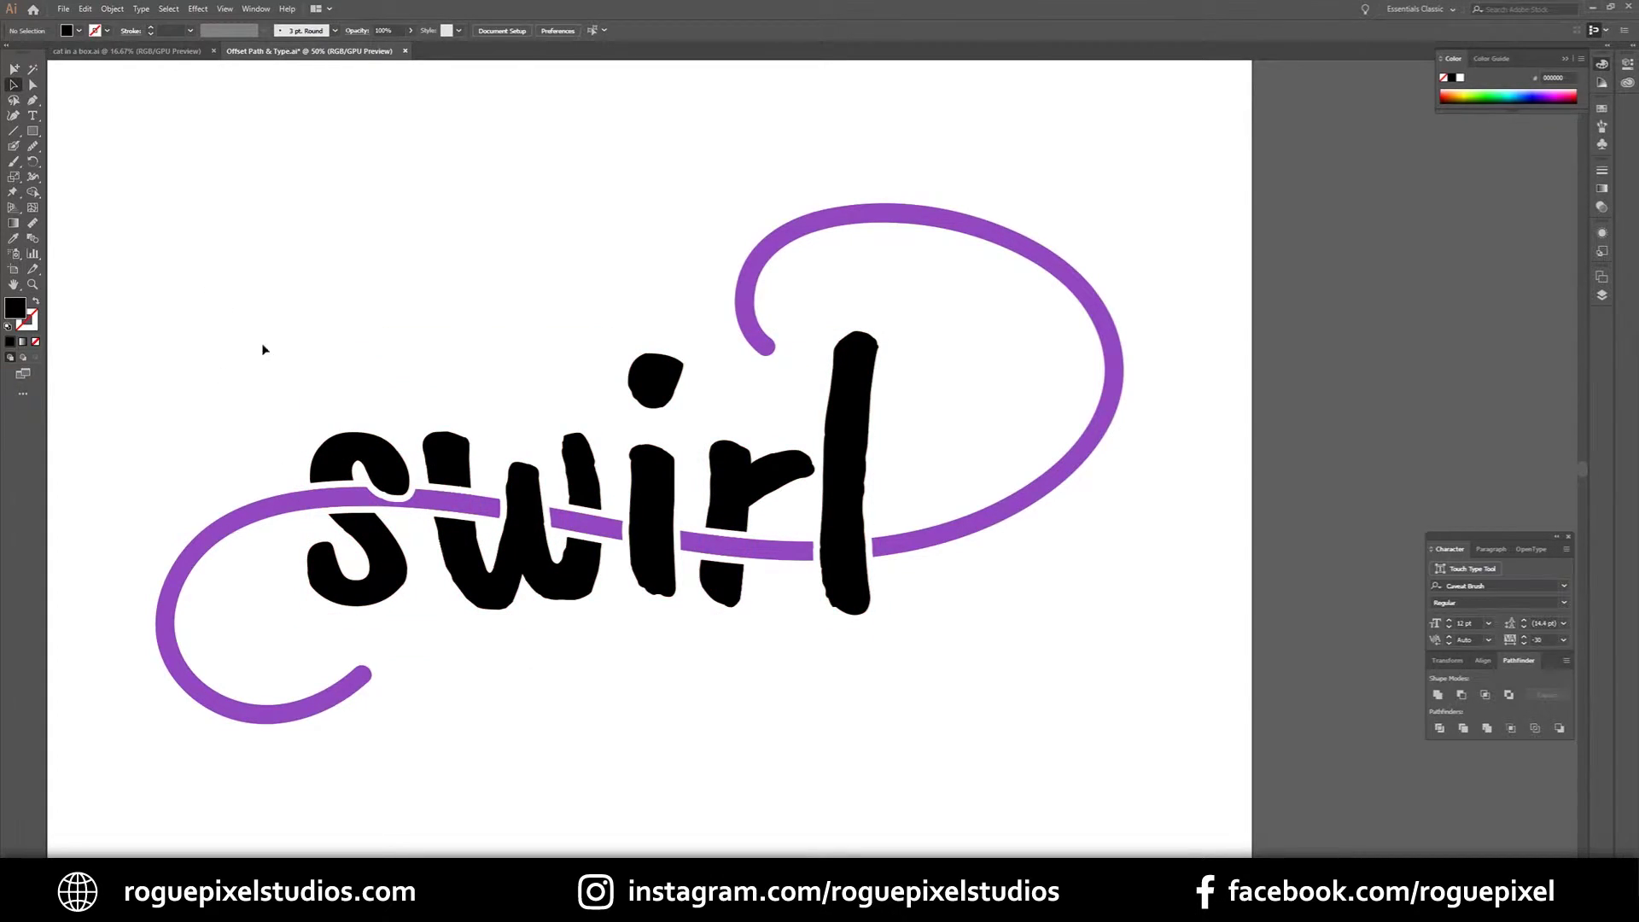
pyautogui.click(36, 85)
pyautogui.click(365, 504)
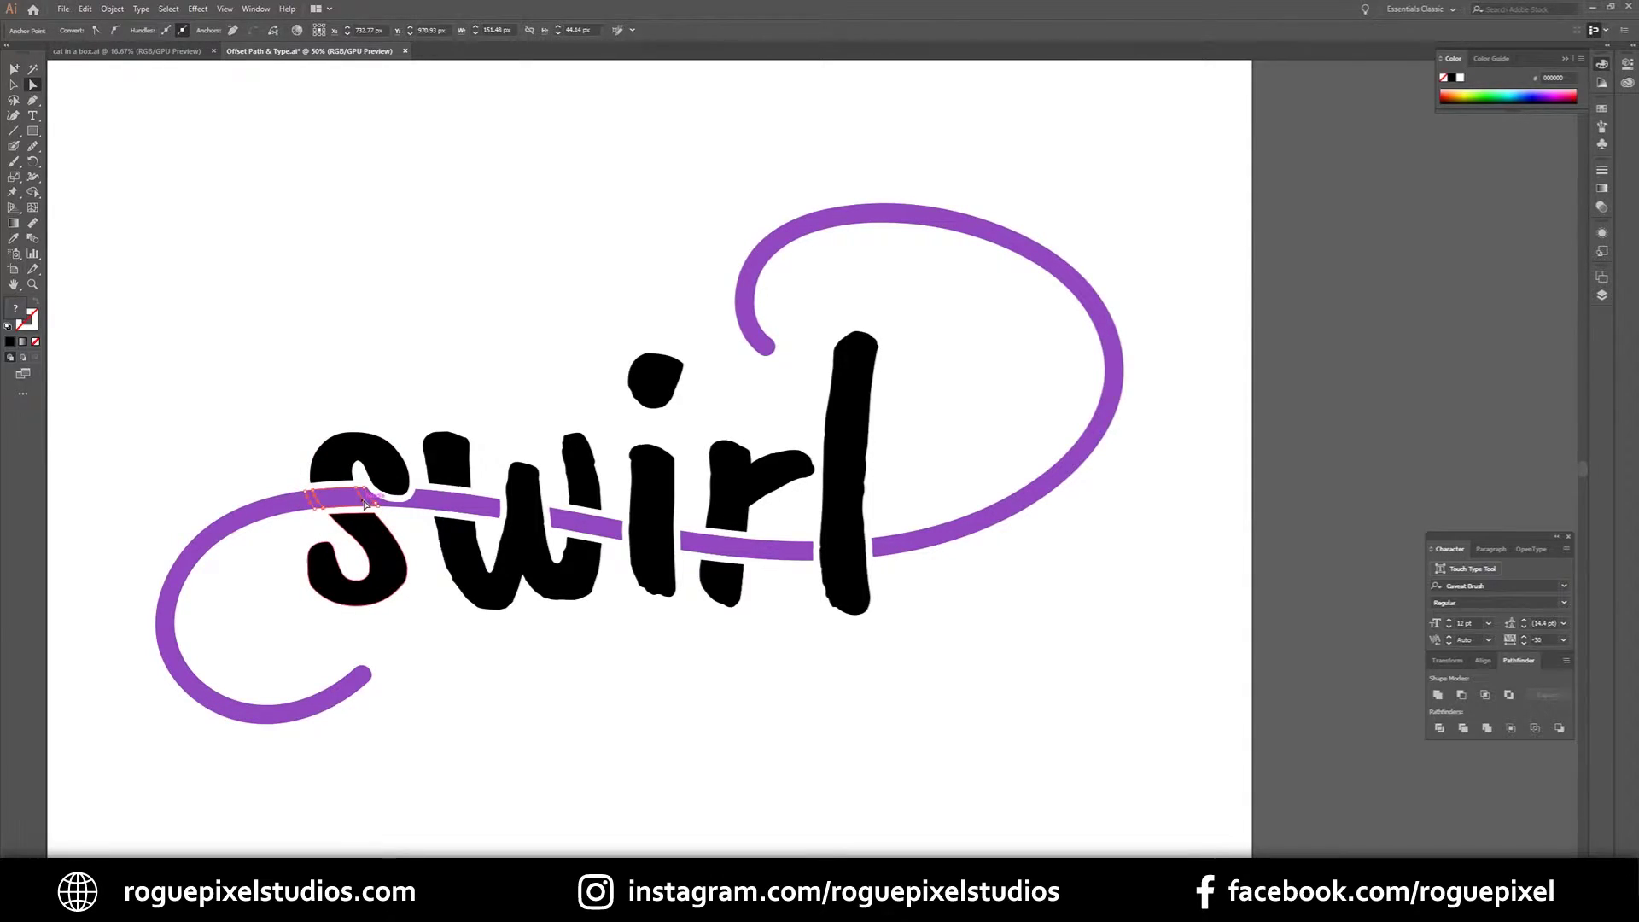
pyautogui.hotkey('ctrl', 'shift', 'a')
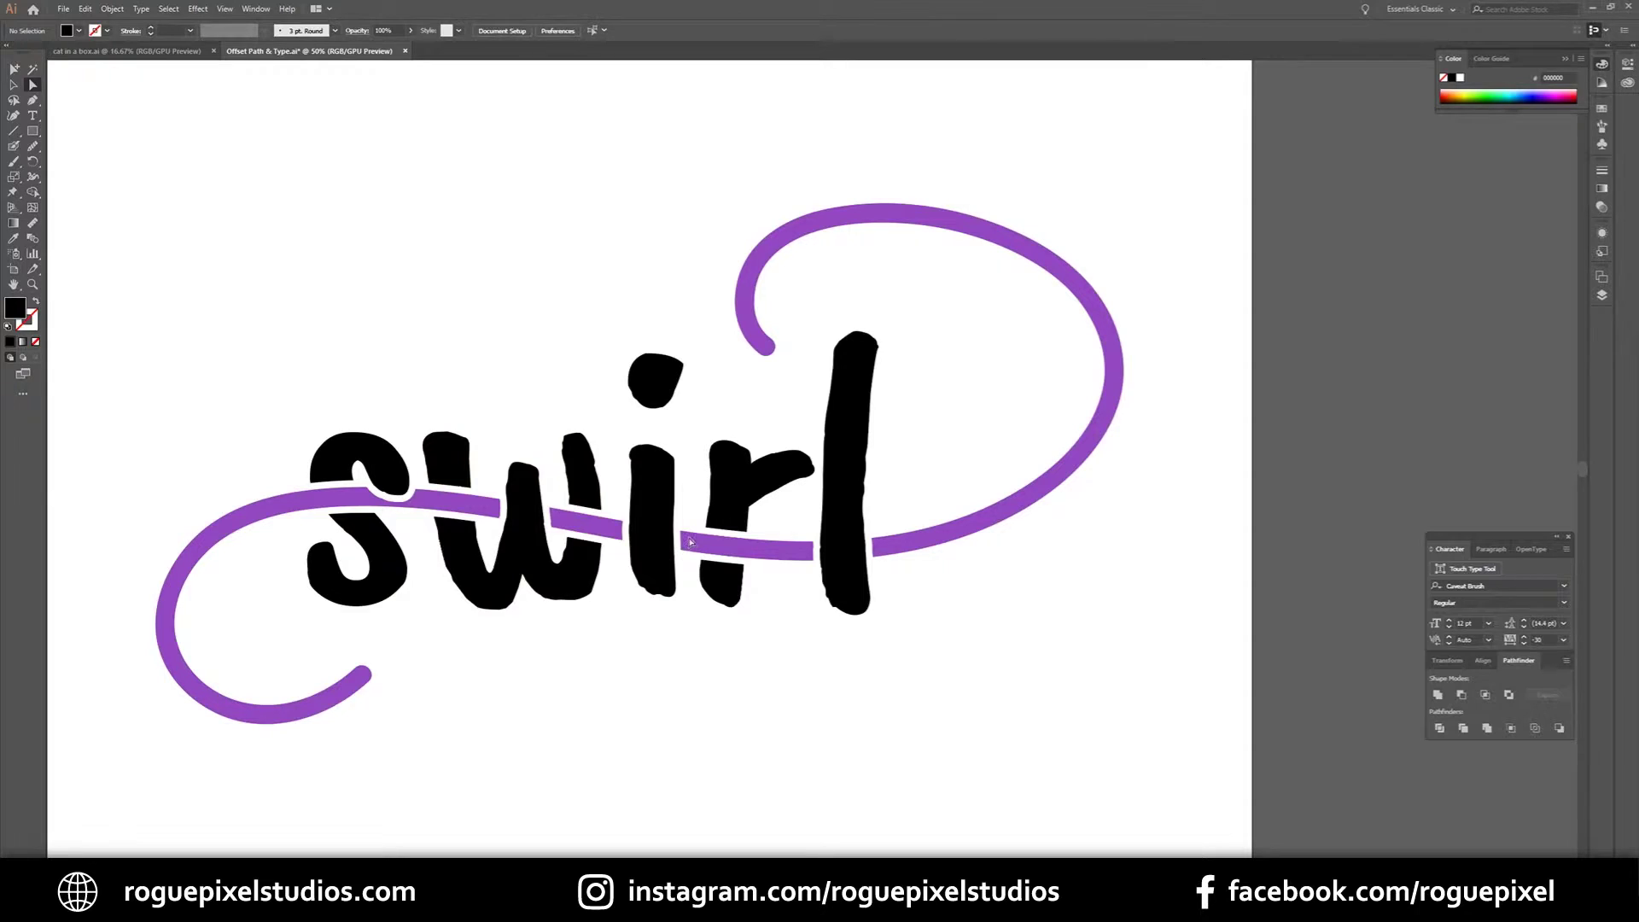
# - Pull the l out of swirl with Direct Selection, undo the move and deselect everything
pyautogui.click(868, 434)
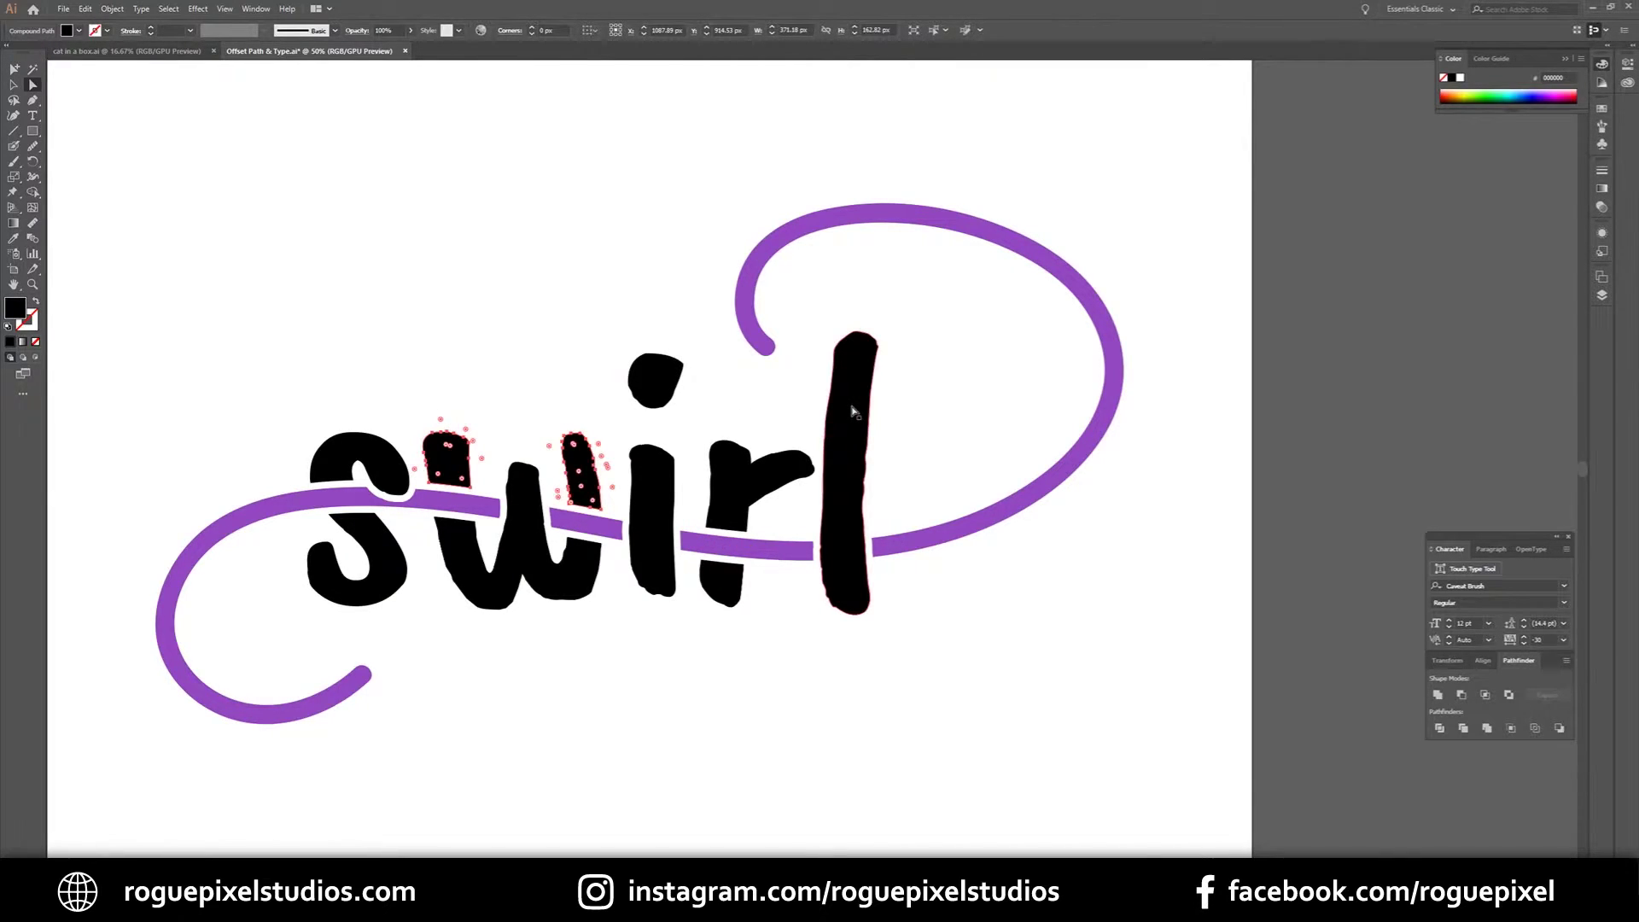
pyautogui.moveTo(852, 412); pyautogui.dragTo(1021, 480)
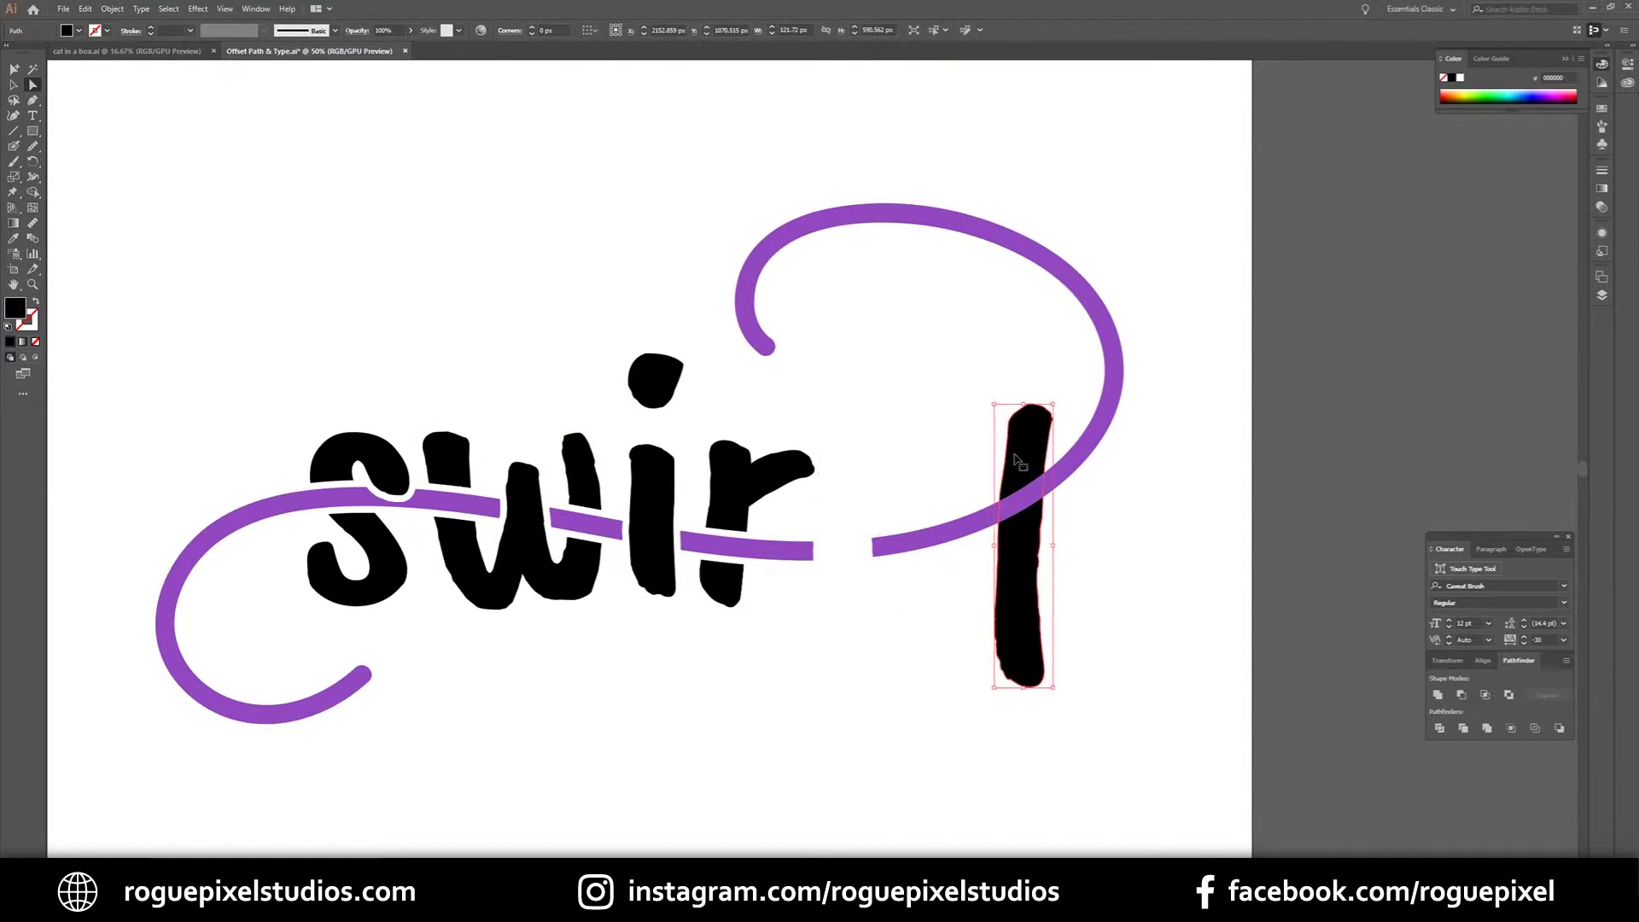
pyautogui.hotkey('ctrl', 'z')
pyautogui.click(1031, 700)
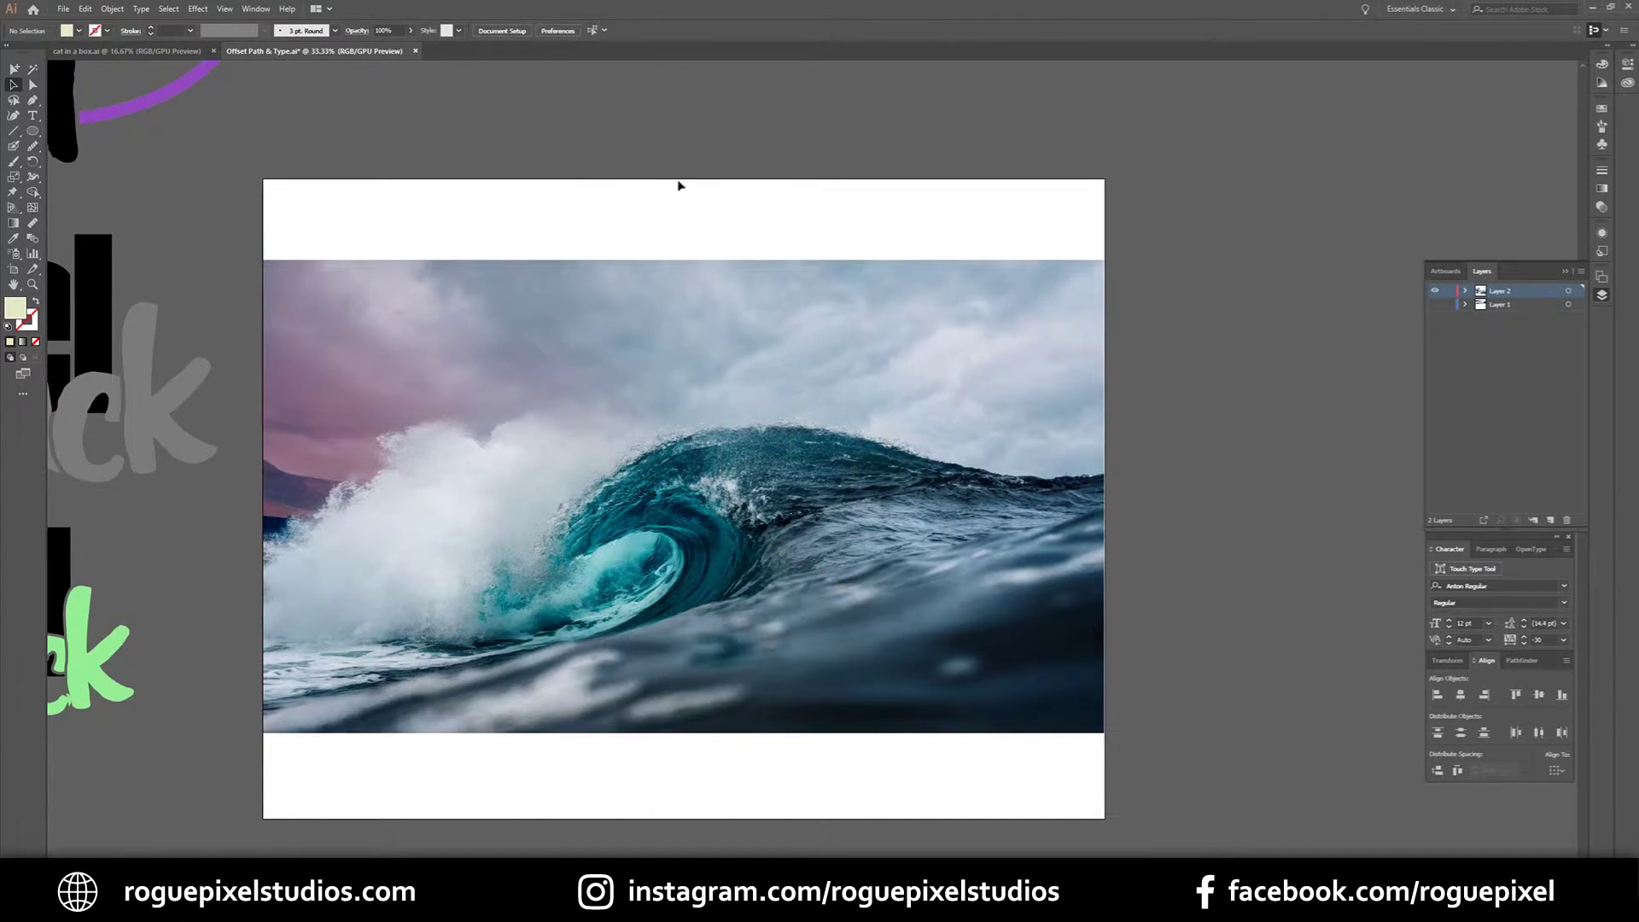
# - Add the black word "Flow" in 12 pt Anton Regular on the white area above the wave photo
pyautogui.click(32, 116)
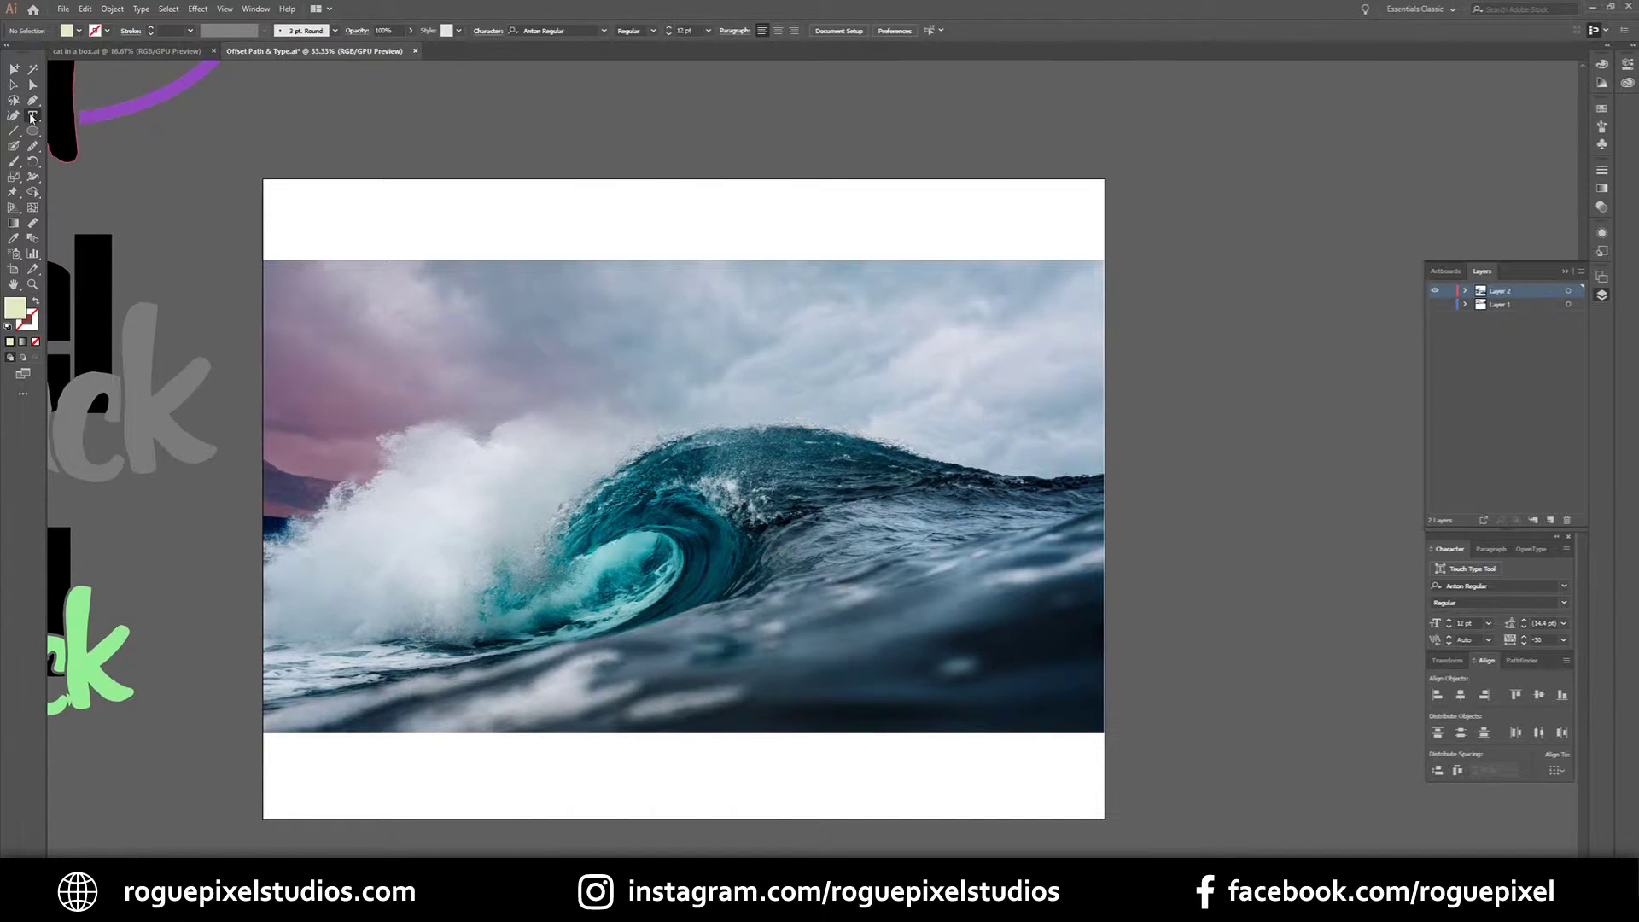
pyautogui.click(437, 222)
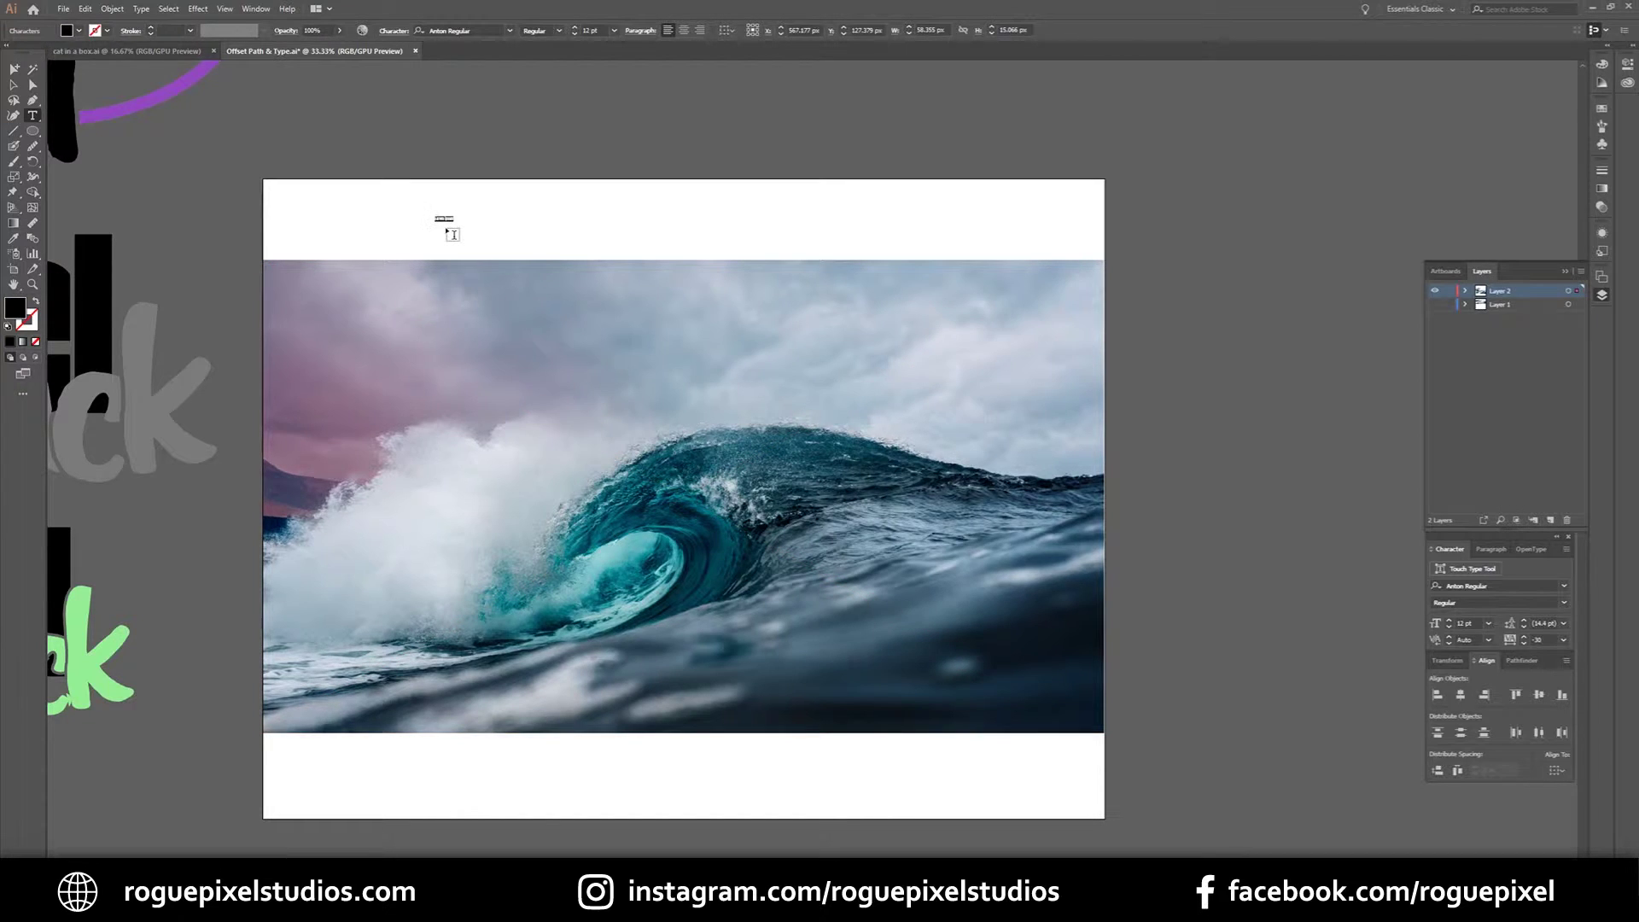
pyautogui.write('WAVE')
pyautogui.press('Escape')
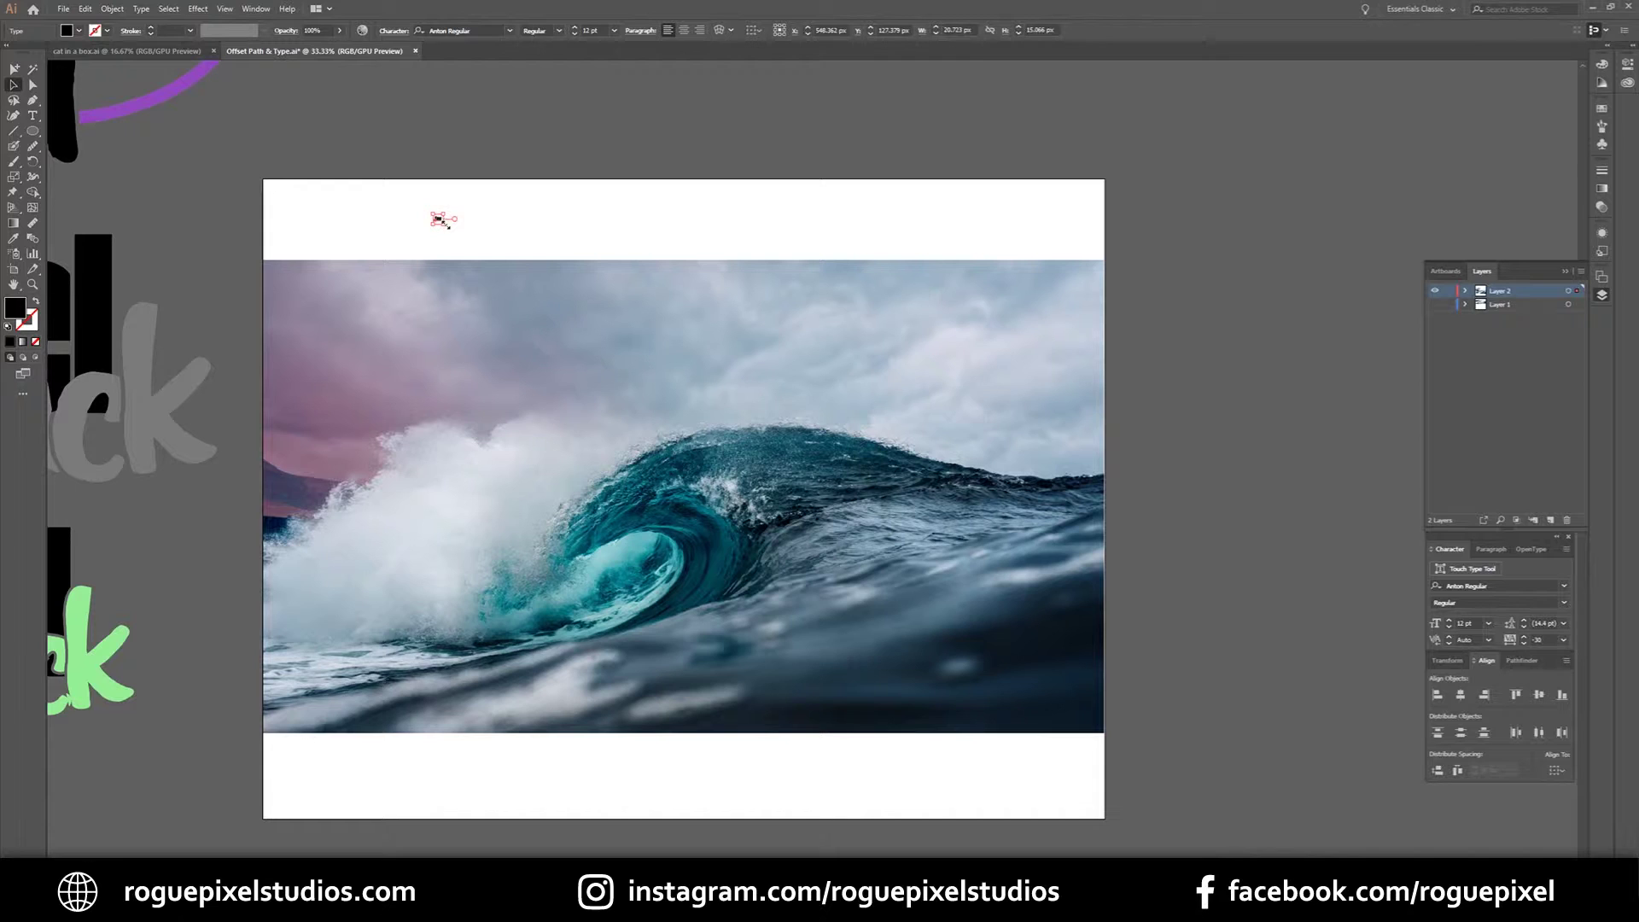
# - Scale "Flow" to about 421 pt, set its tracking to -27 and place it over the sky beside the wave's crest
pyautogui.moveTo(445, 224); pyautogui.dragTo(771, 482)
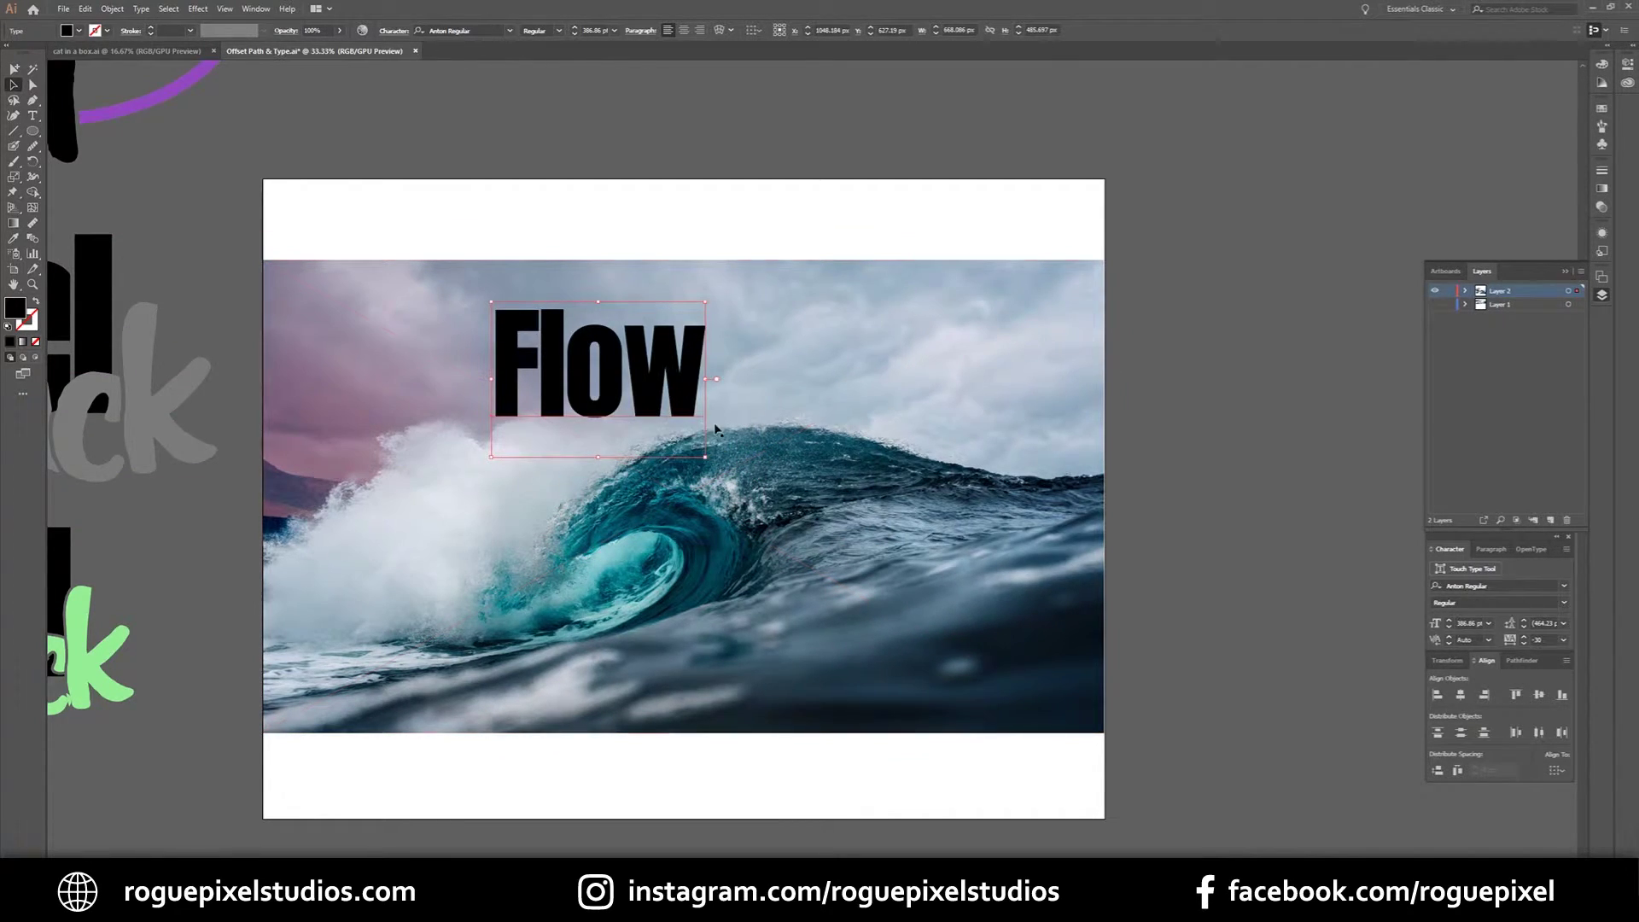
pyautogui.moveTo(678, 397); pyautogui.dragTo(718, 470)
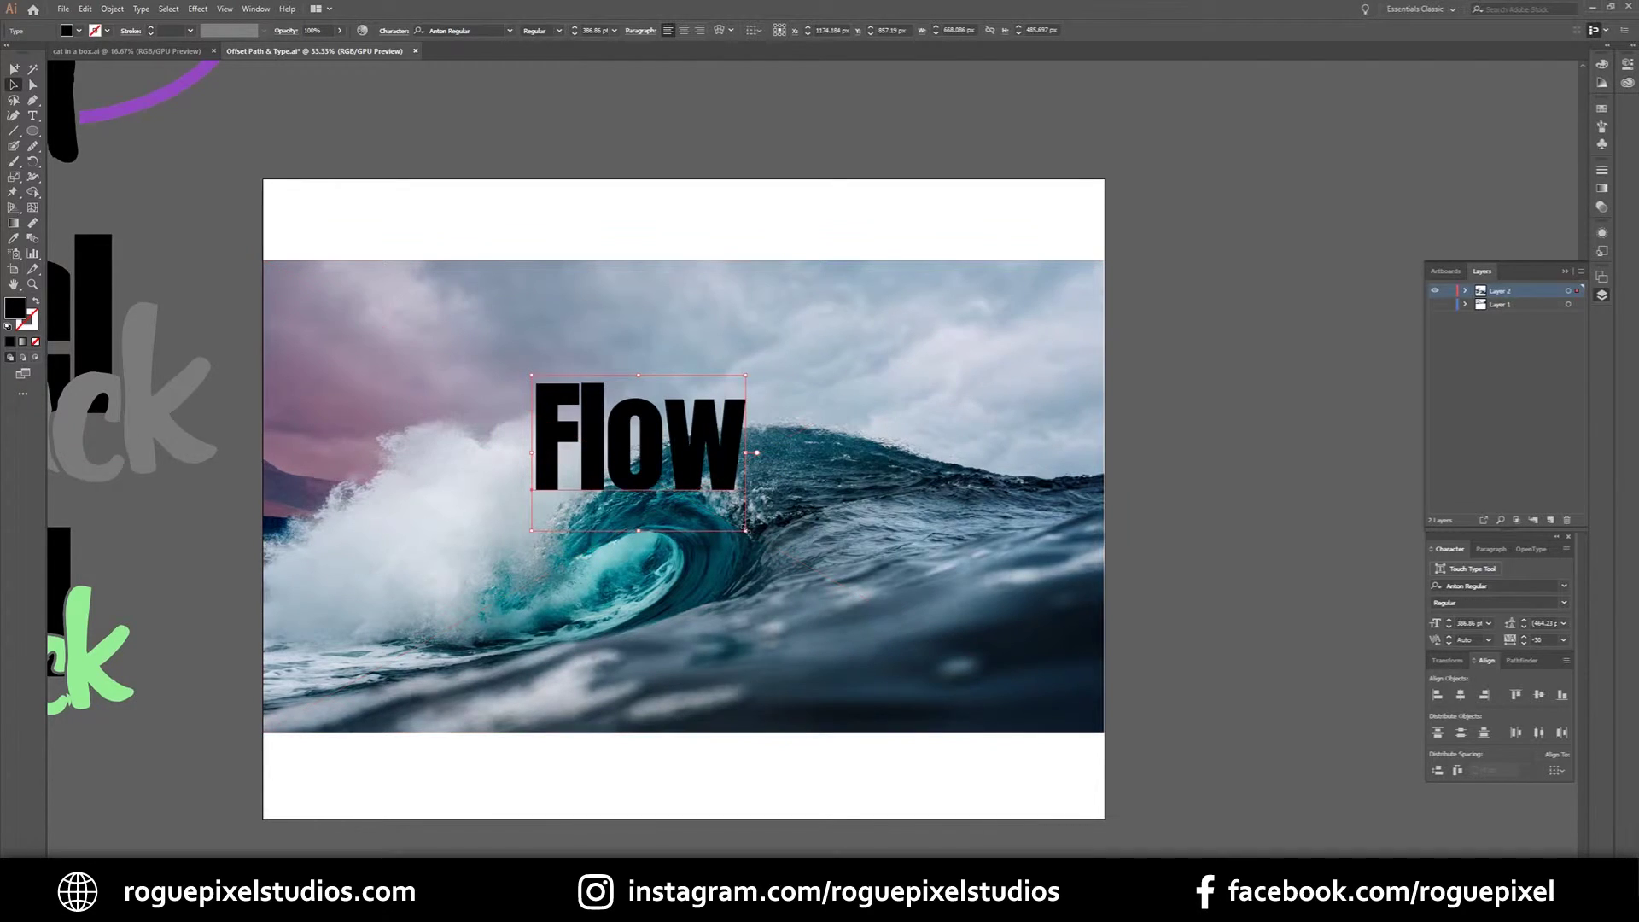
pyautogui.moveTo(745, 530); pyautogui.dragTo(804, 573)
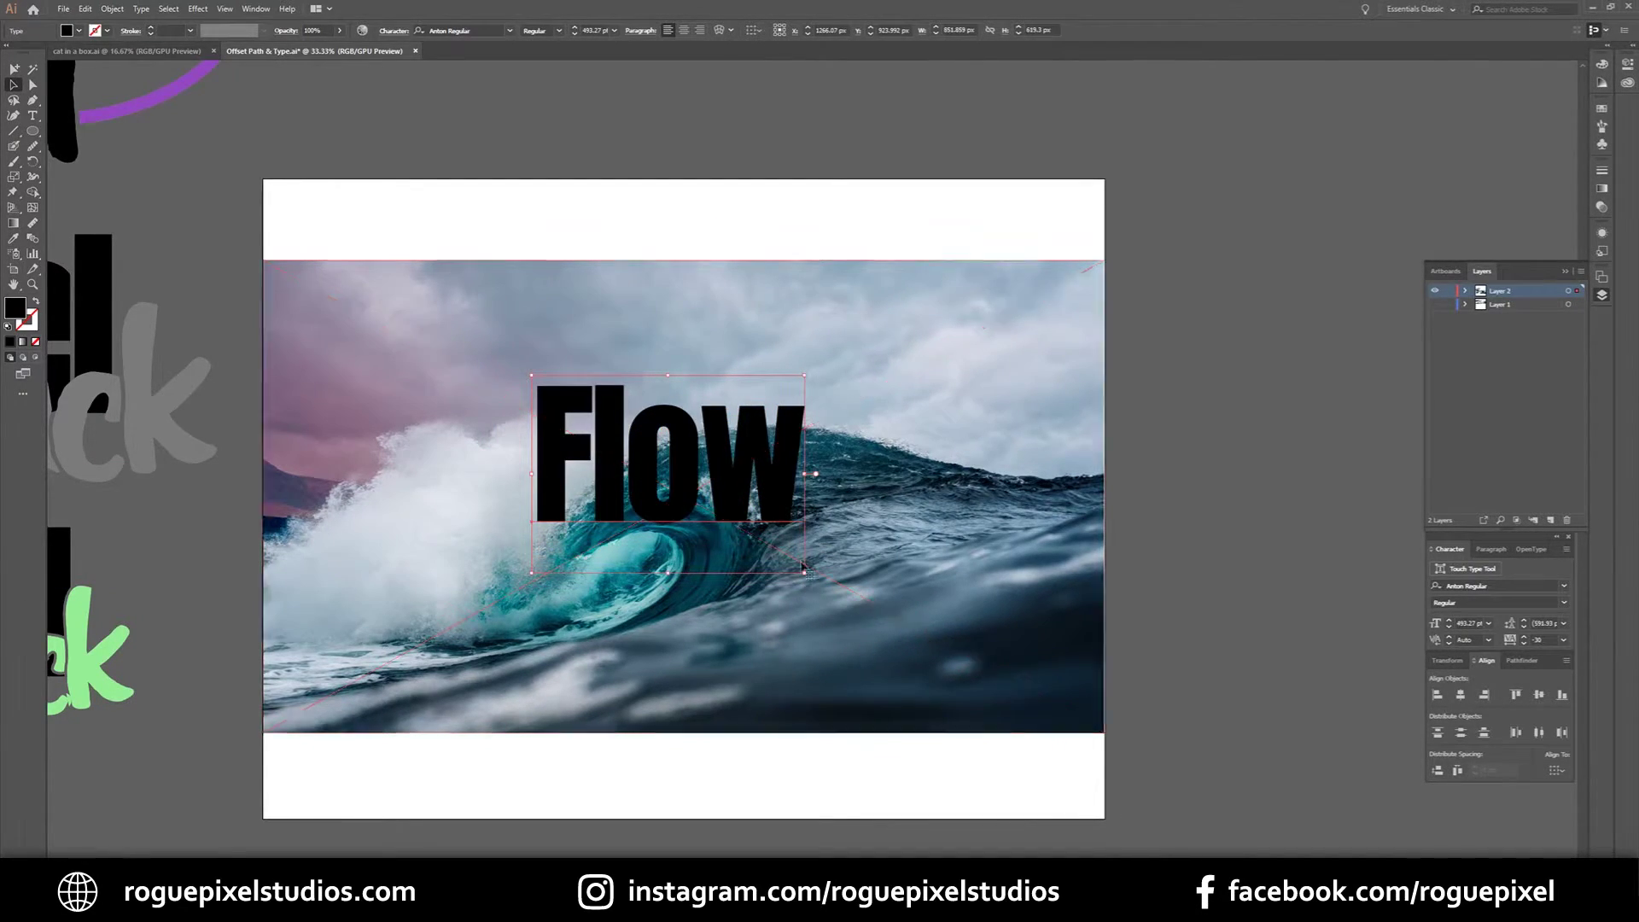
pyautogui.click(1523, 637)
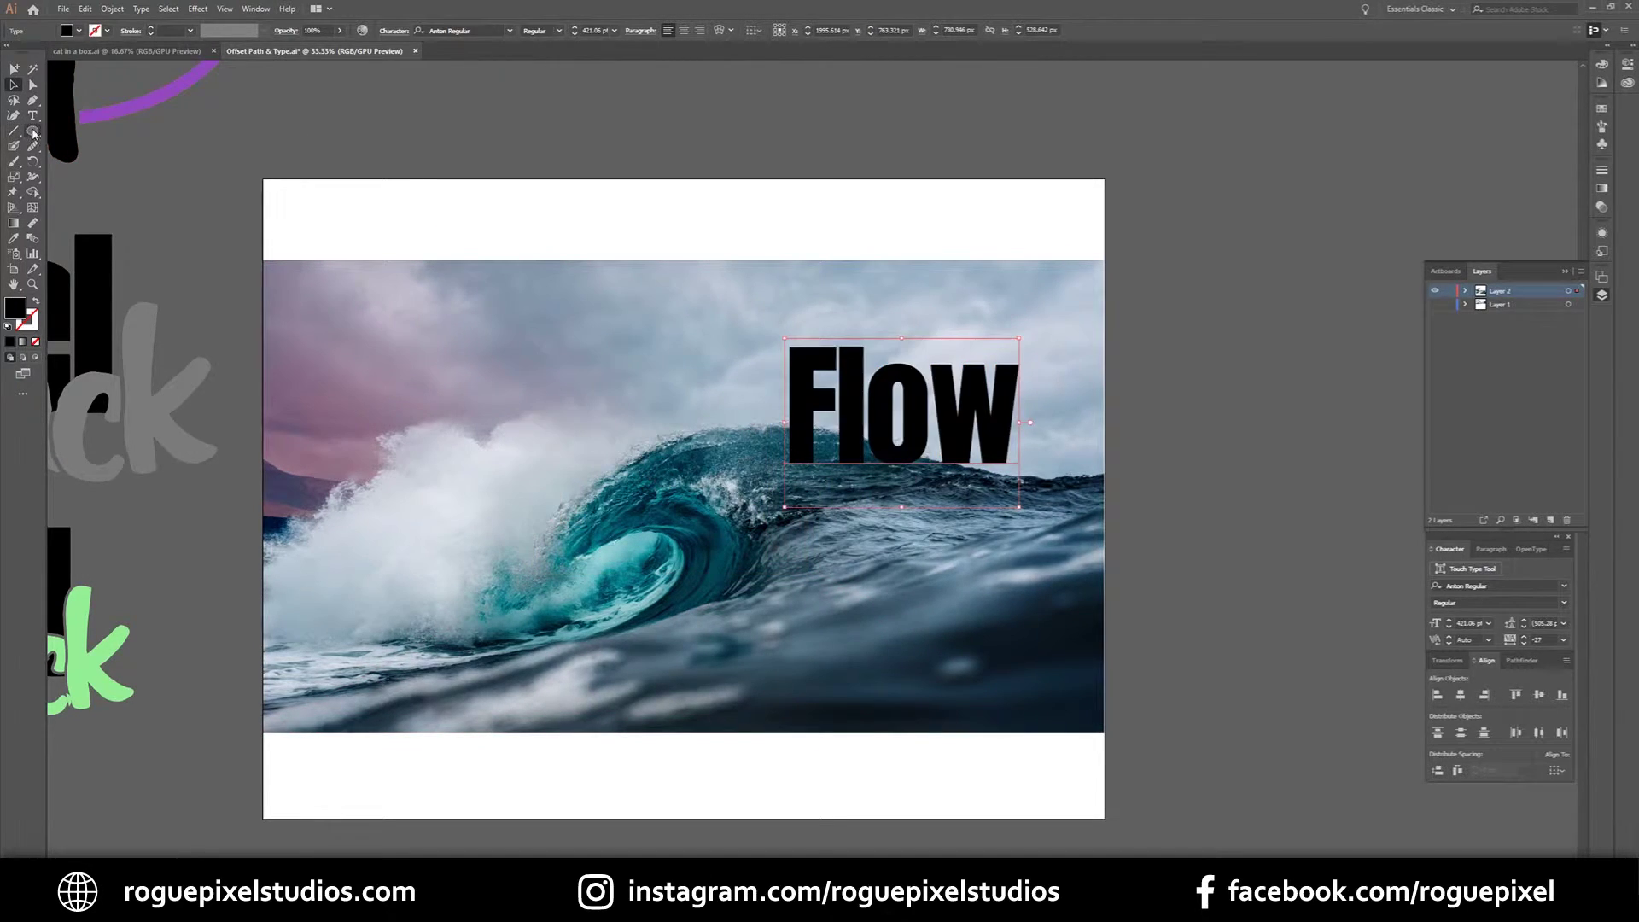
# - Draw a black circle about 1170 px across over the wave photo, beside the word "Flow"
pyautogui.press('l')
pyautogui.moveTo(340, 290); pyautogui.dragTo(654, 664)
pyautogui.click(13, 84)
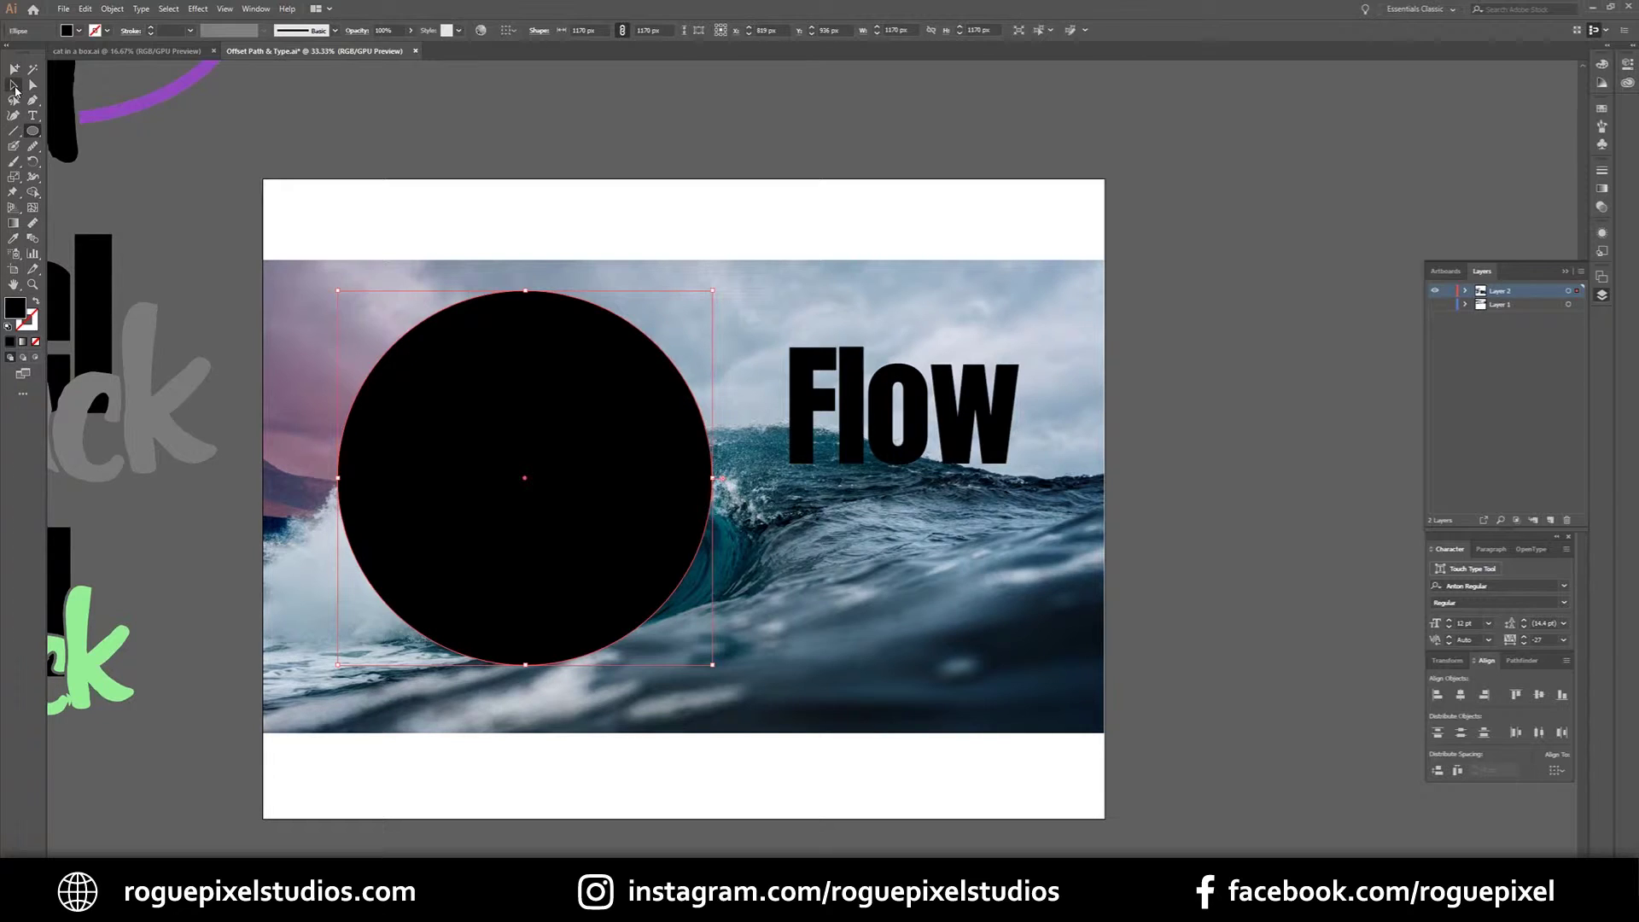
# - Recolor "Flow" lime green and place it in front of the black circle
pyautogui.click(876, 459)
pyautogui.doubleClick(15, 308)
pyautogui.click(335, 153)
pyautogui.moveTo(896, 410); pyautogui.dragTo(524, 453)
pyautogui.rightClick(548, 468)
pyautogui.moveTo(598, 647)
pyautogui.click(776, 651)
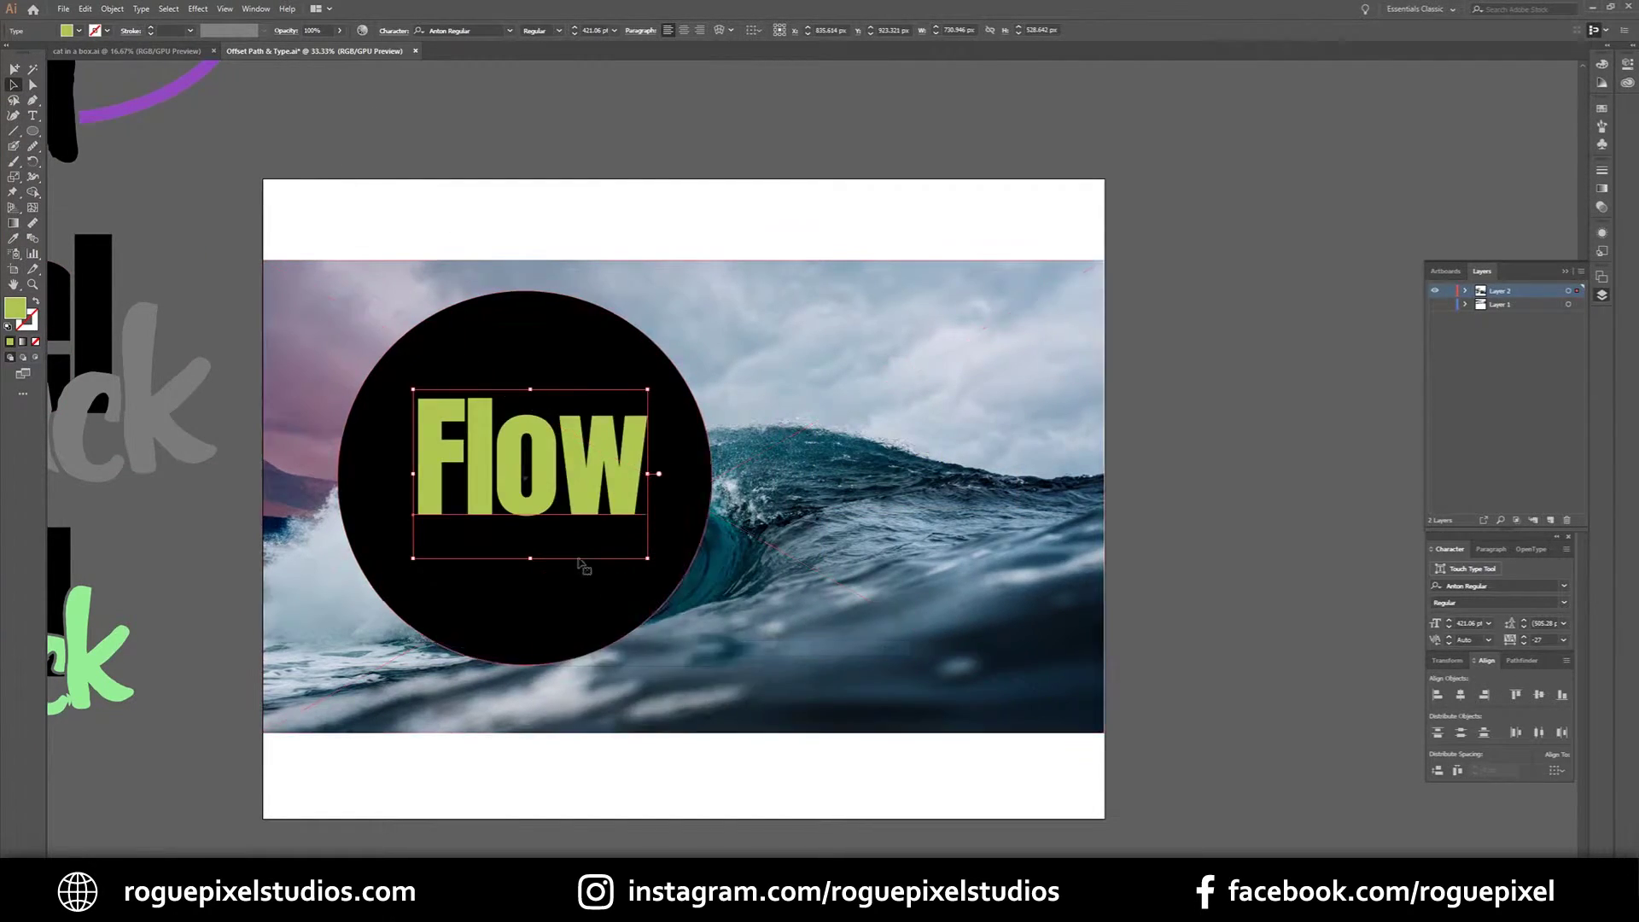
# - Convert "Flow" to outlines and center it horizontally and vertically with the black circle
pyautogui.rightClick(516, 461)
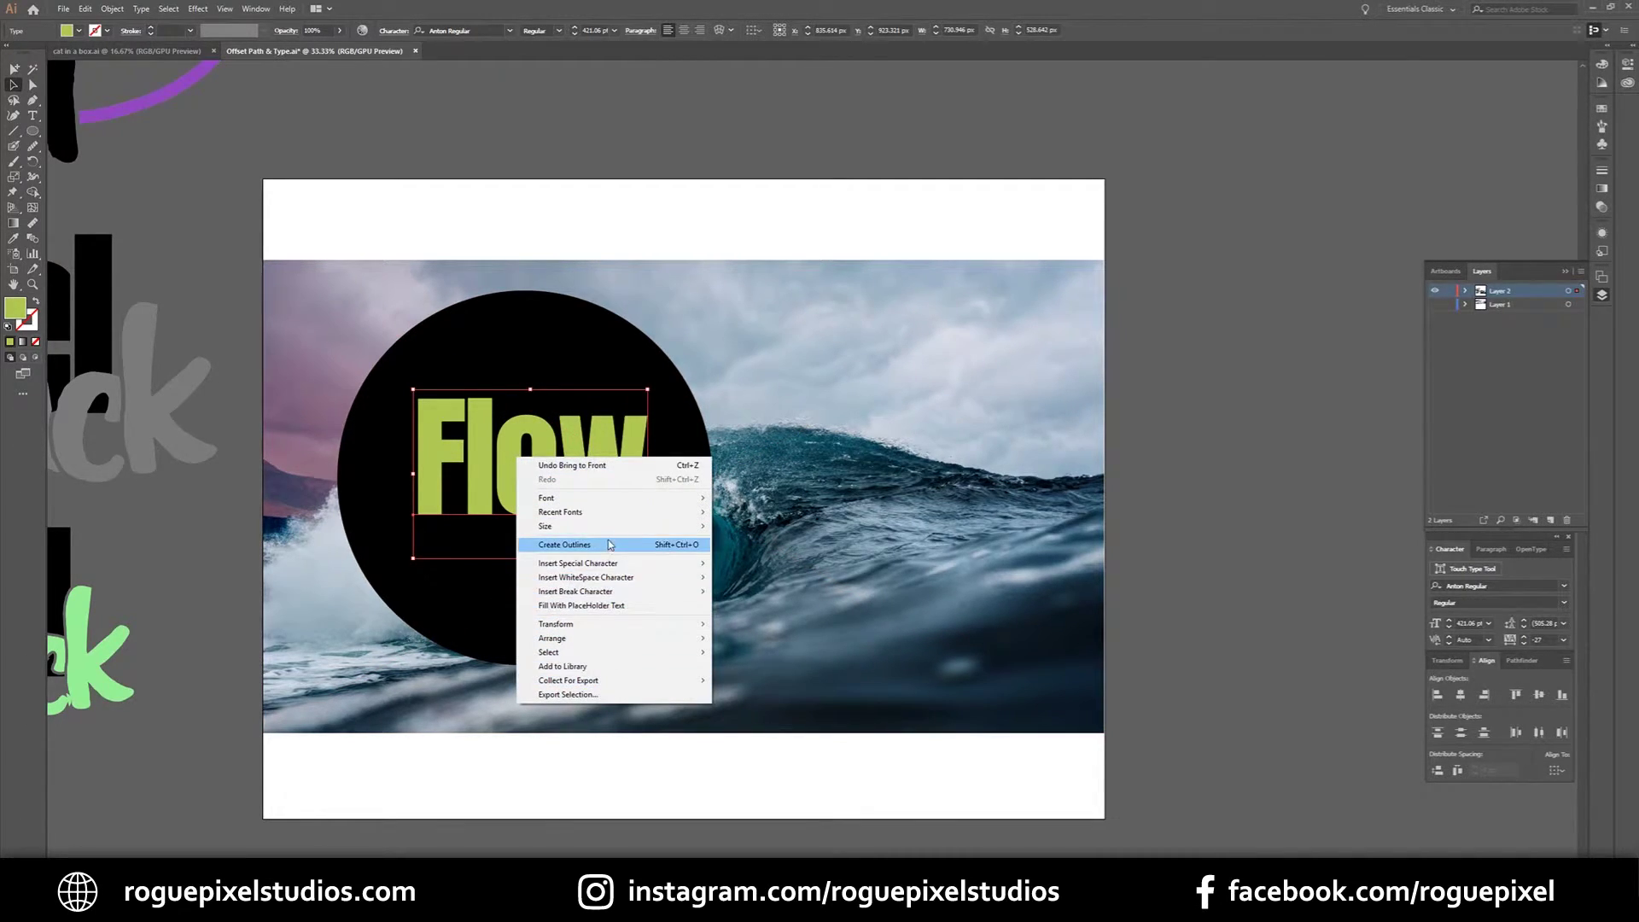
pyautogui.click(576, 544)
pyautogui.keyDown('shift'); pyautogui.click(584, 611); pyautogui.keyUp('shift')
pyautogui.click(1460, 694)
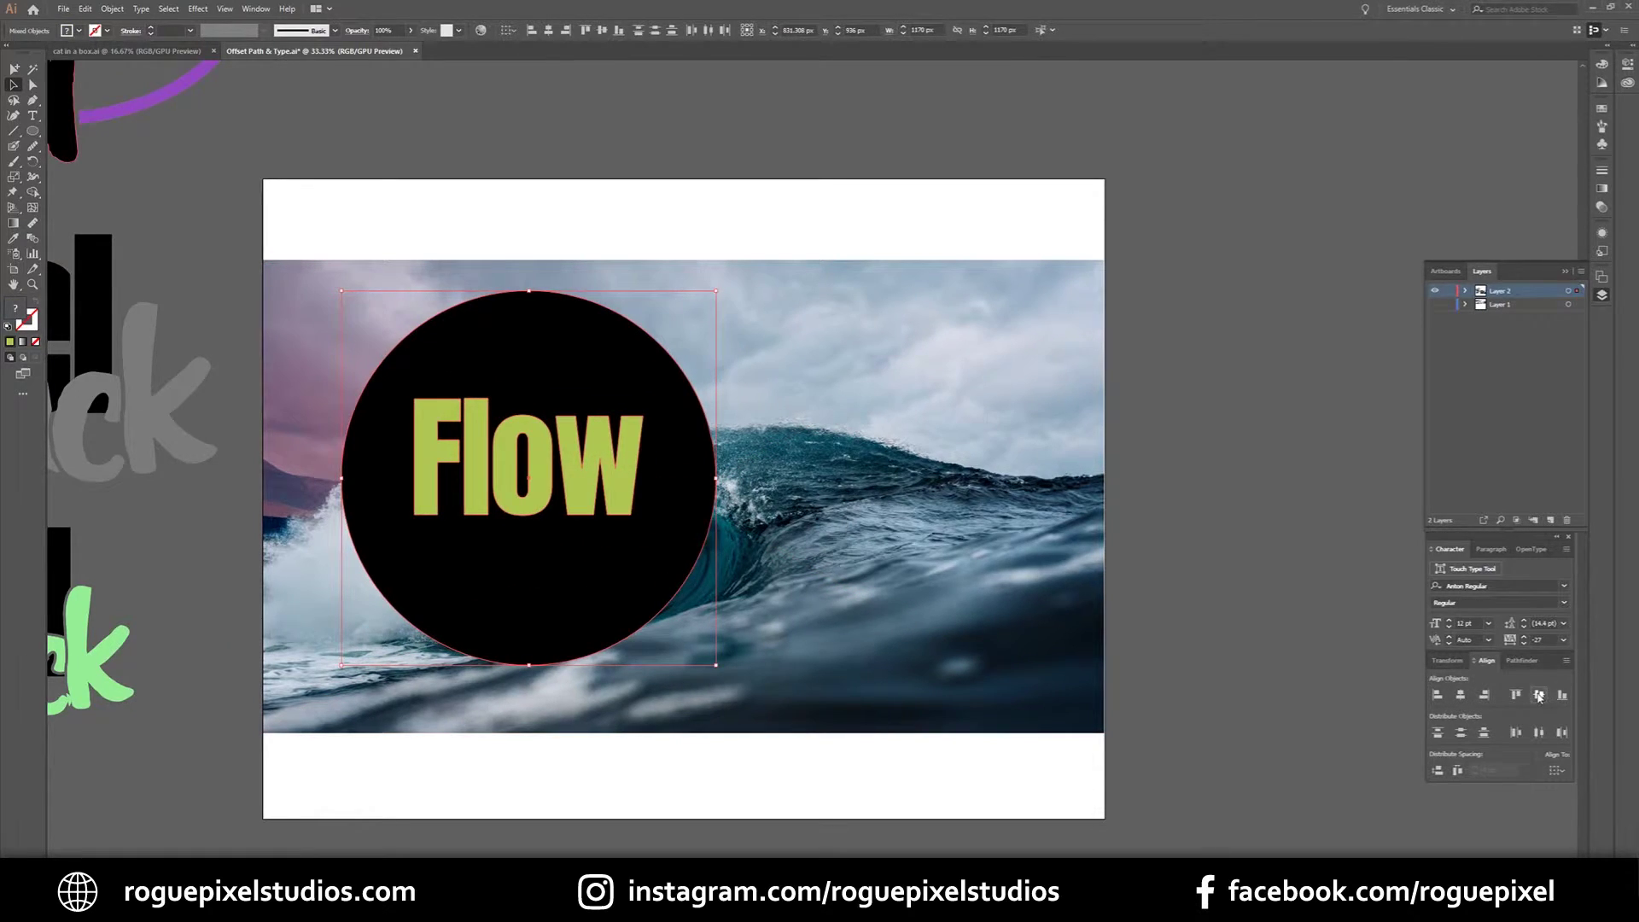
pyautogui.click(1539, 694)
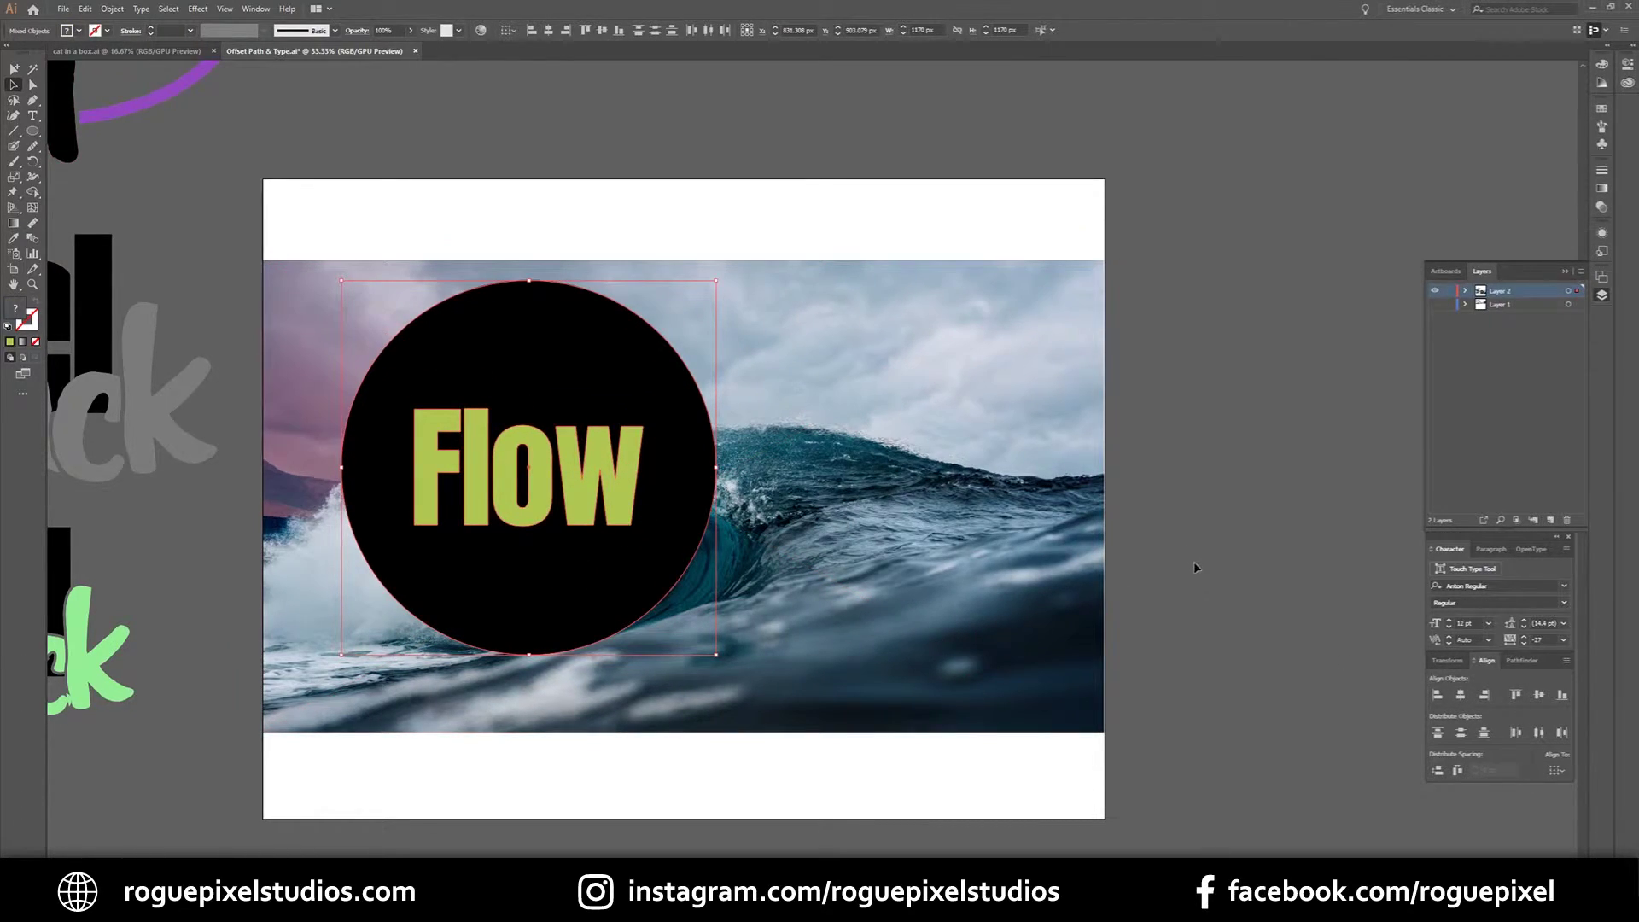
pyautogui.click(1285, 413)
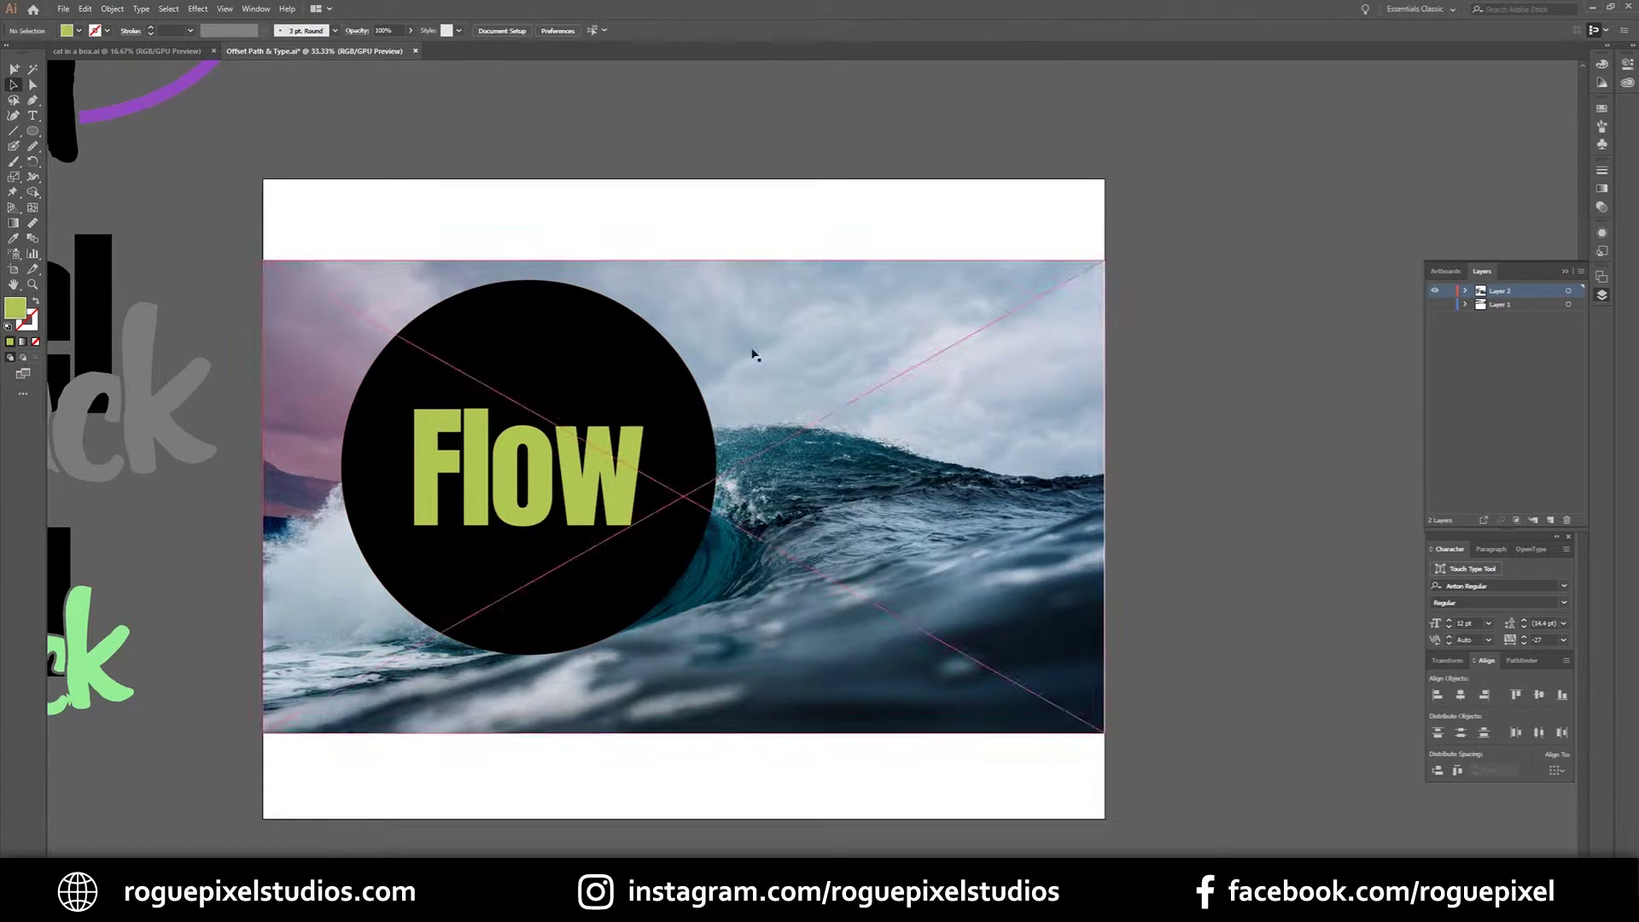
# - Apply Offset Path to the "Flow" outlines with a 15 px offset and Round joins
pyautogui.click(576, 499)
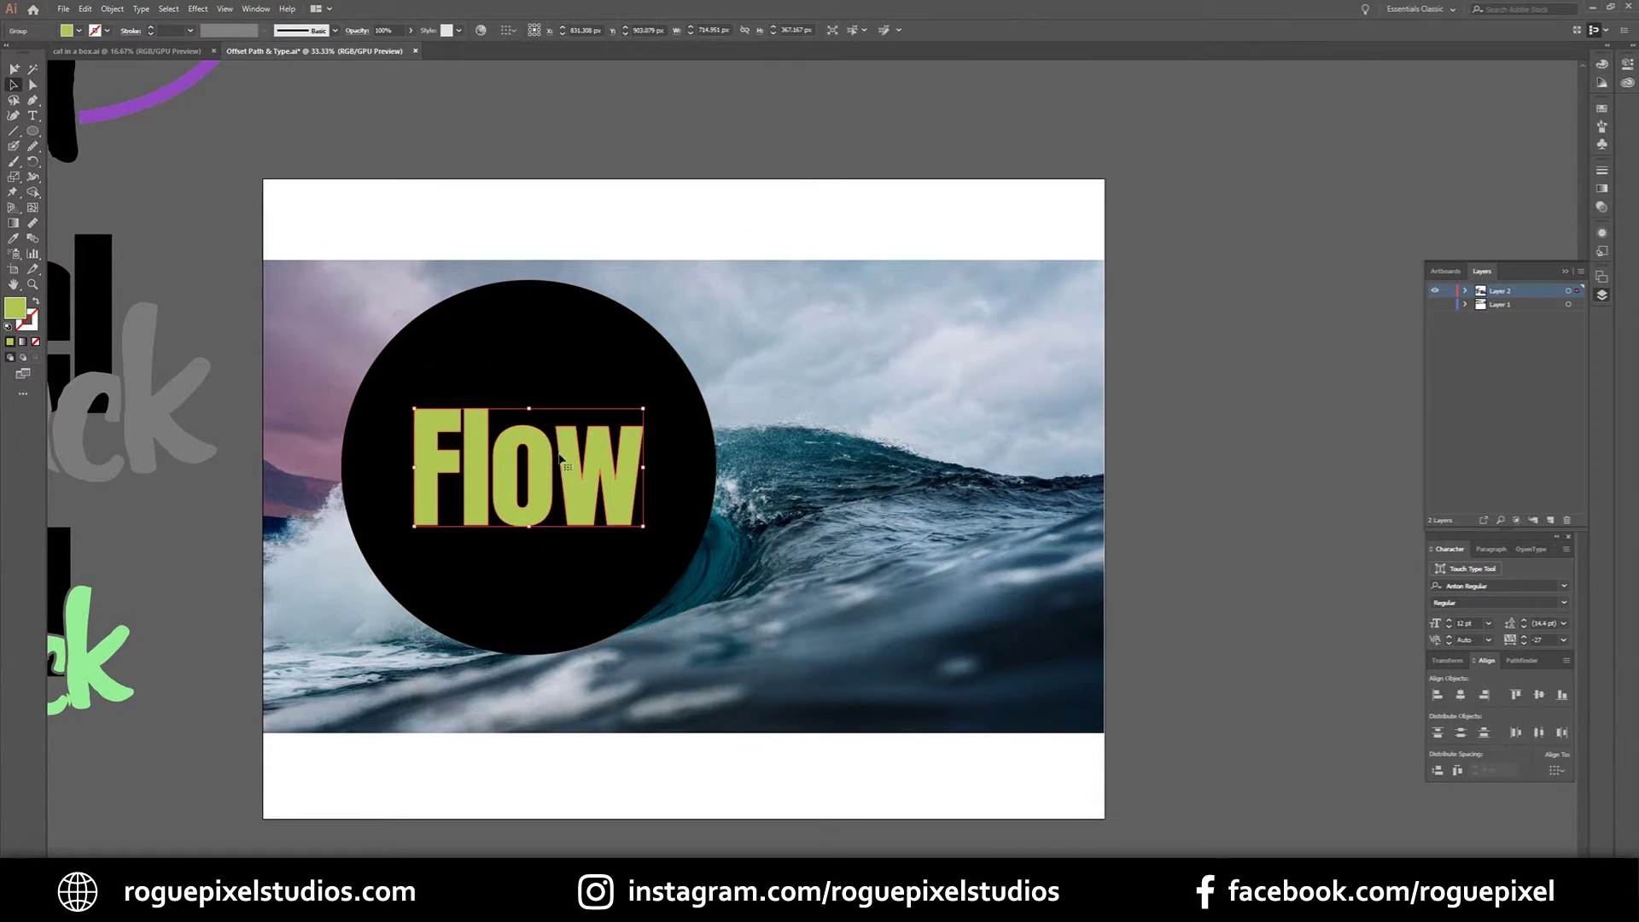
pyautogui.click(111, 9)
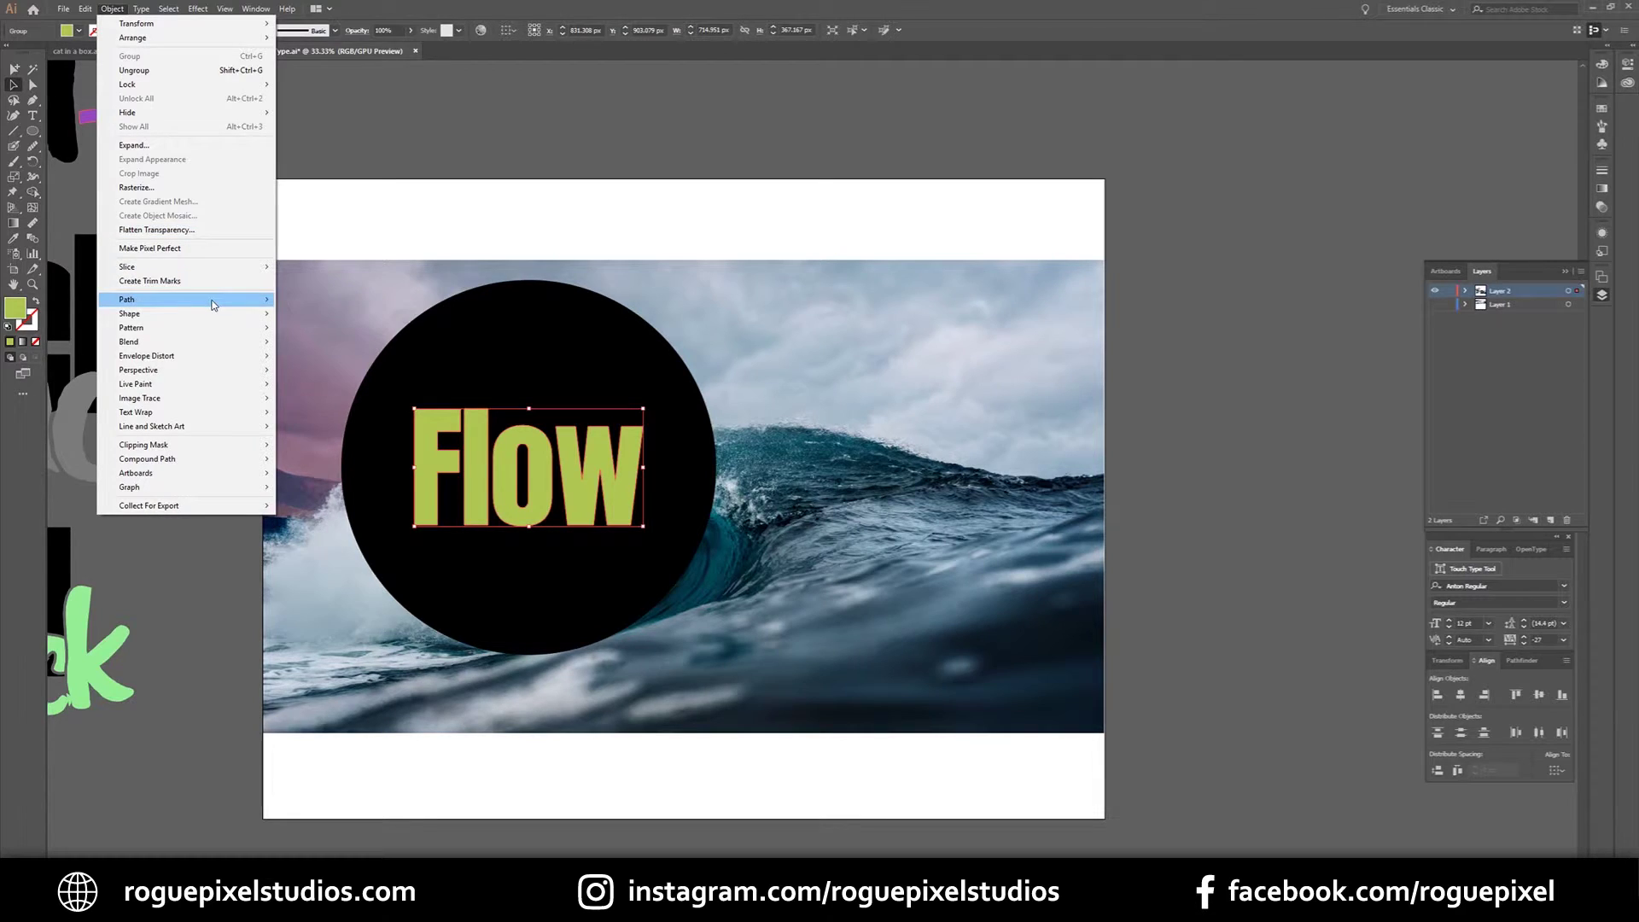
pyautogui.moveTo(215, 304)
pyautogui.click(348, 346)
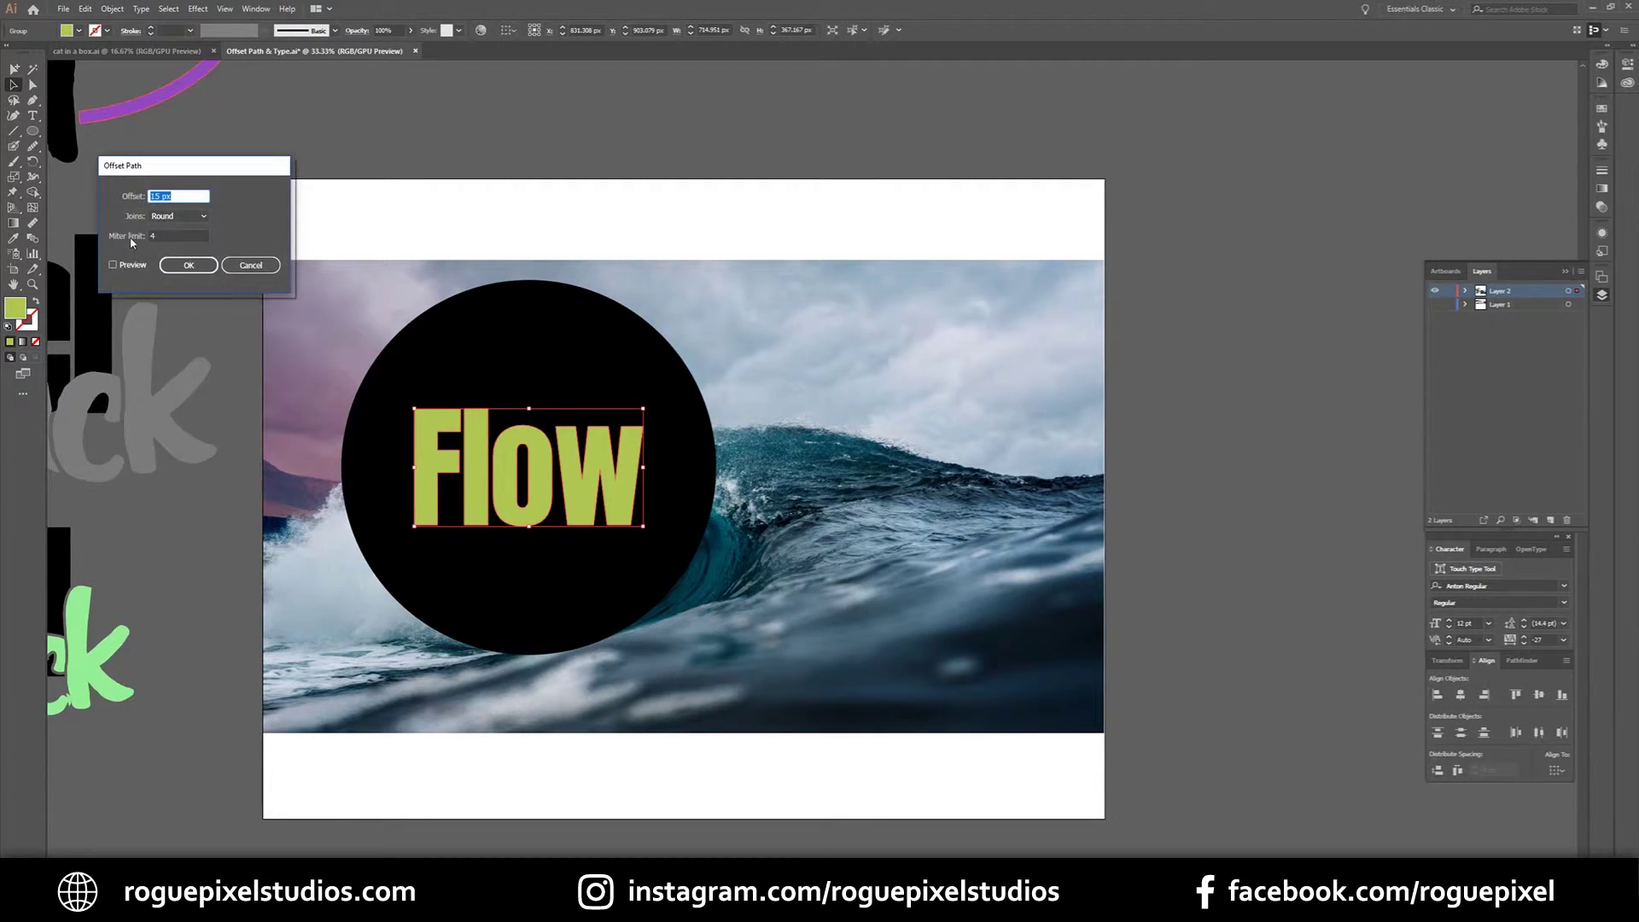
pyautogui.click(113, 266)
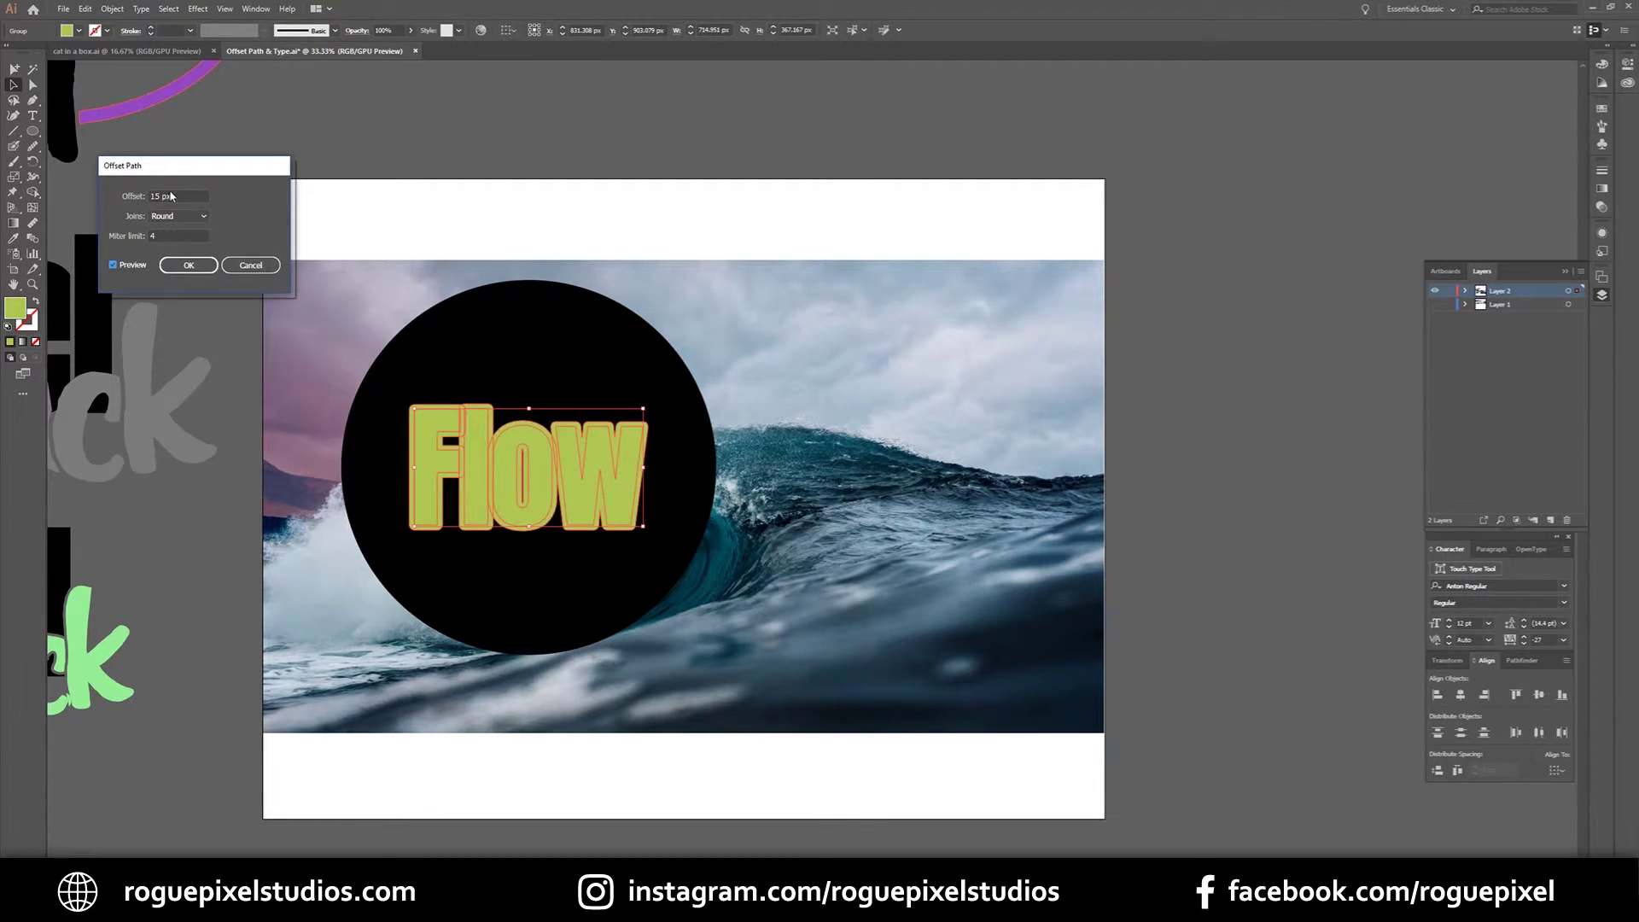
pyautogui.click(177, 218)
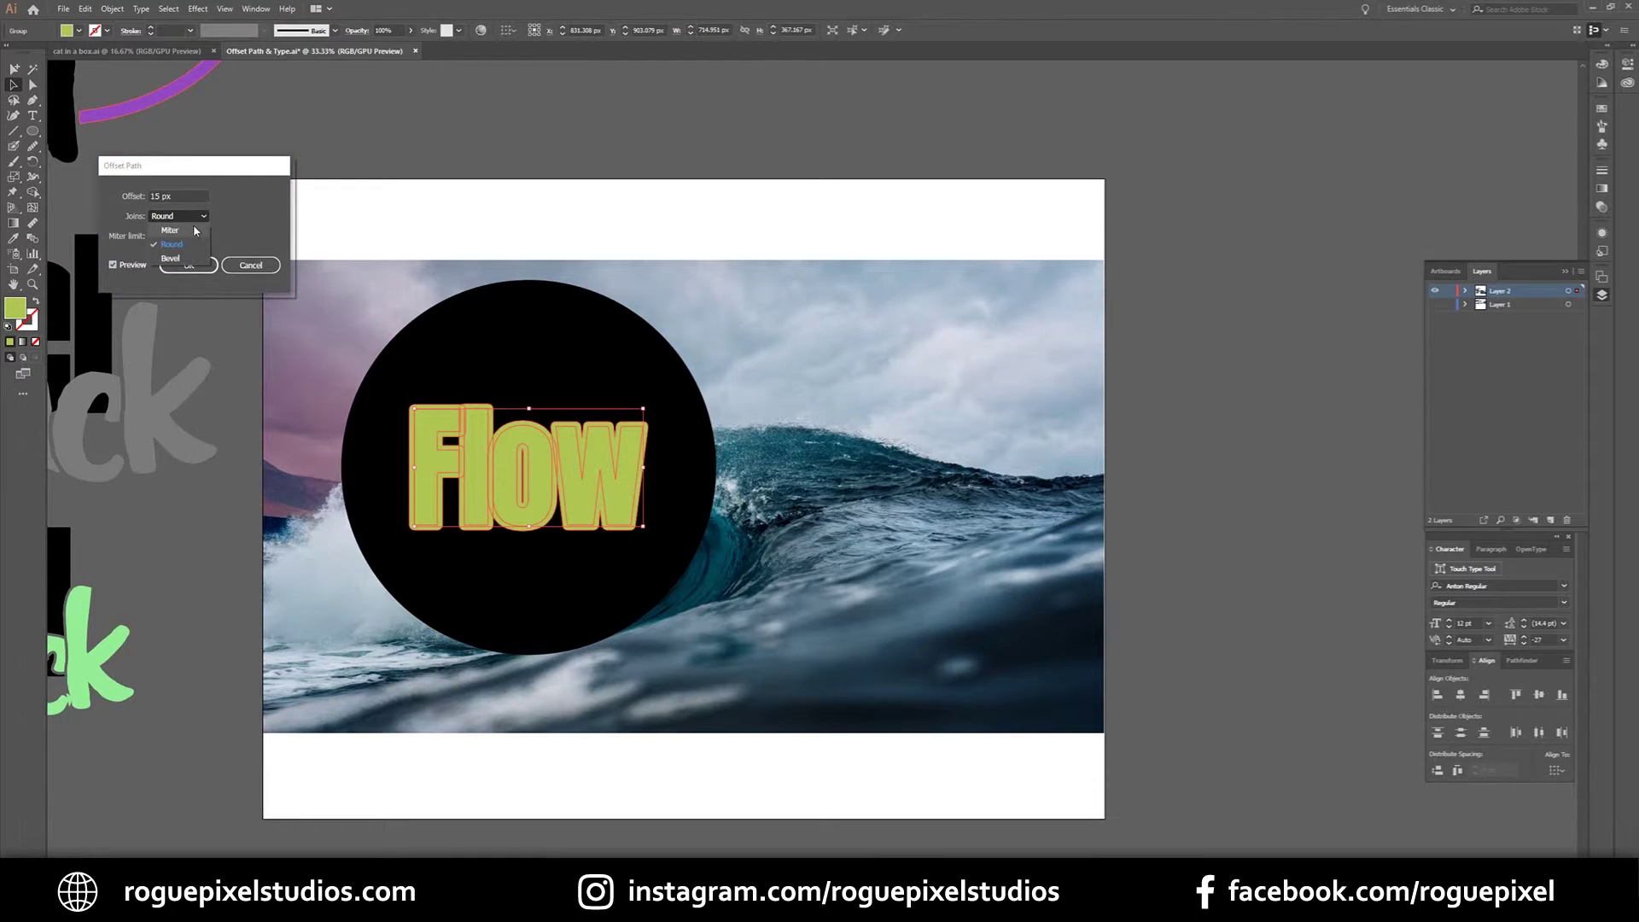
pyautogui.click(204, 218)
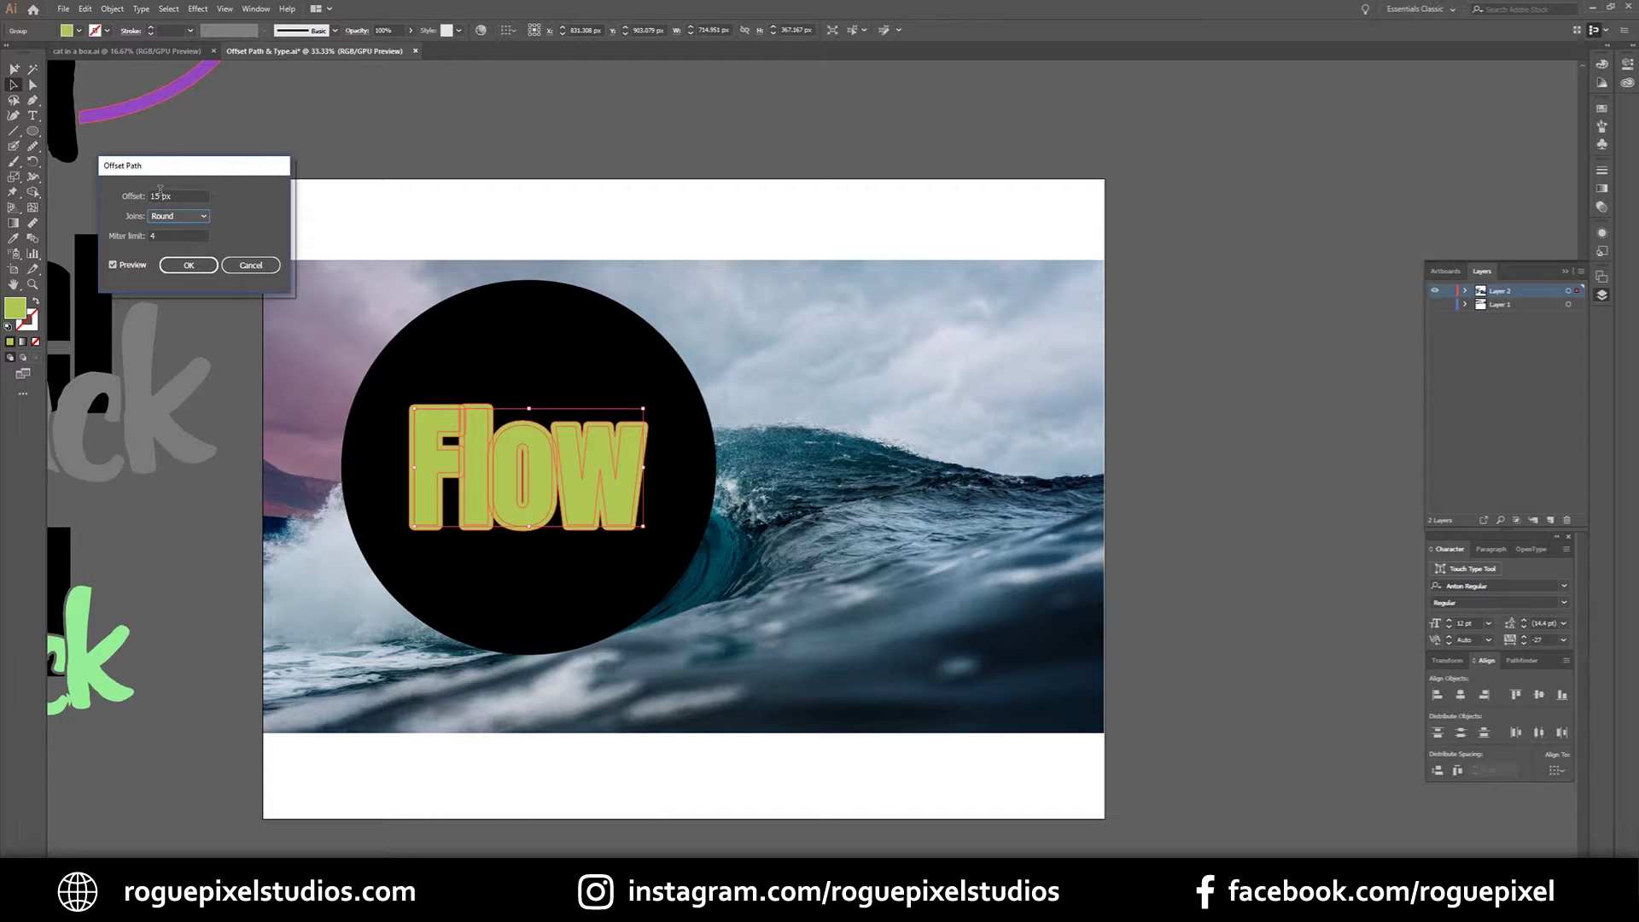
pyautogui.click(189, 265)
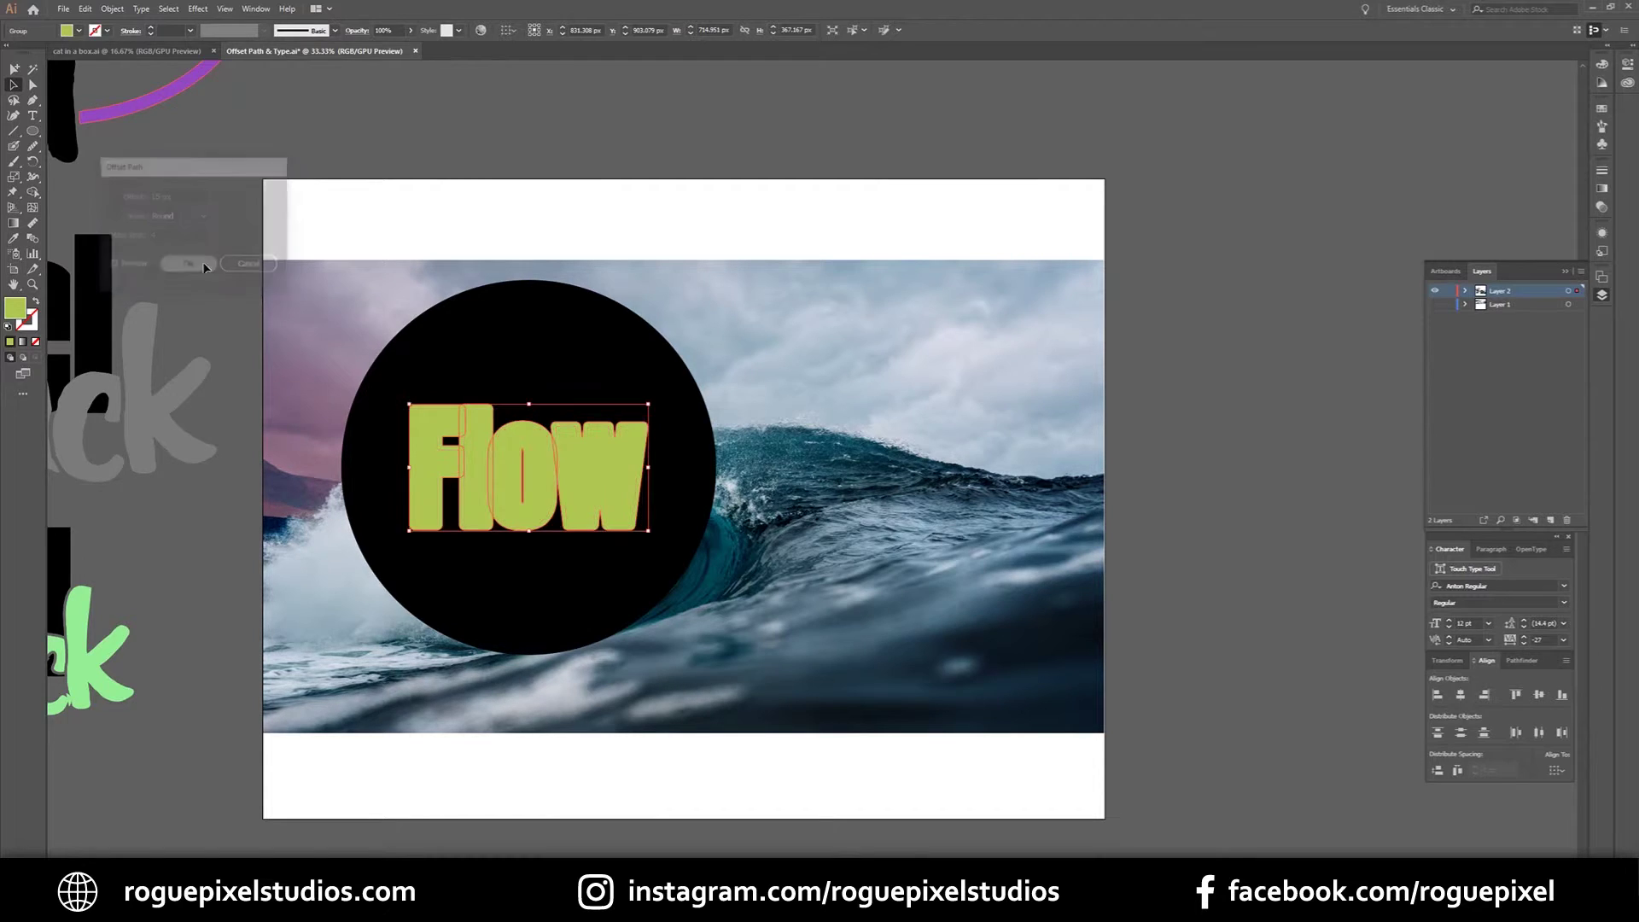
# - Fill the offset shapes behind "Flow" with pale yellow-green E9F4A2 and reselect the lettering group
pyautogui.doubleClick(12, 312)
pyautogui.click(81, 150)
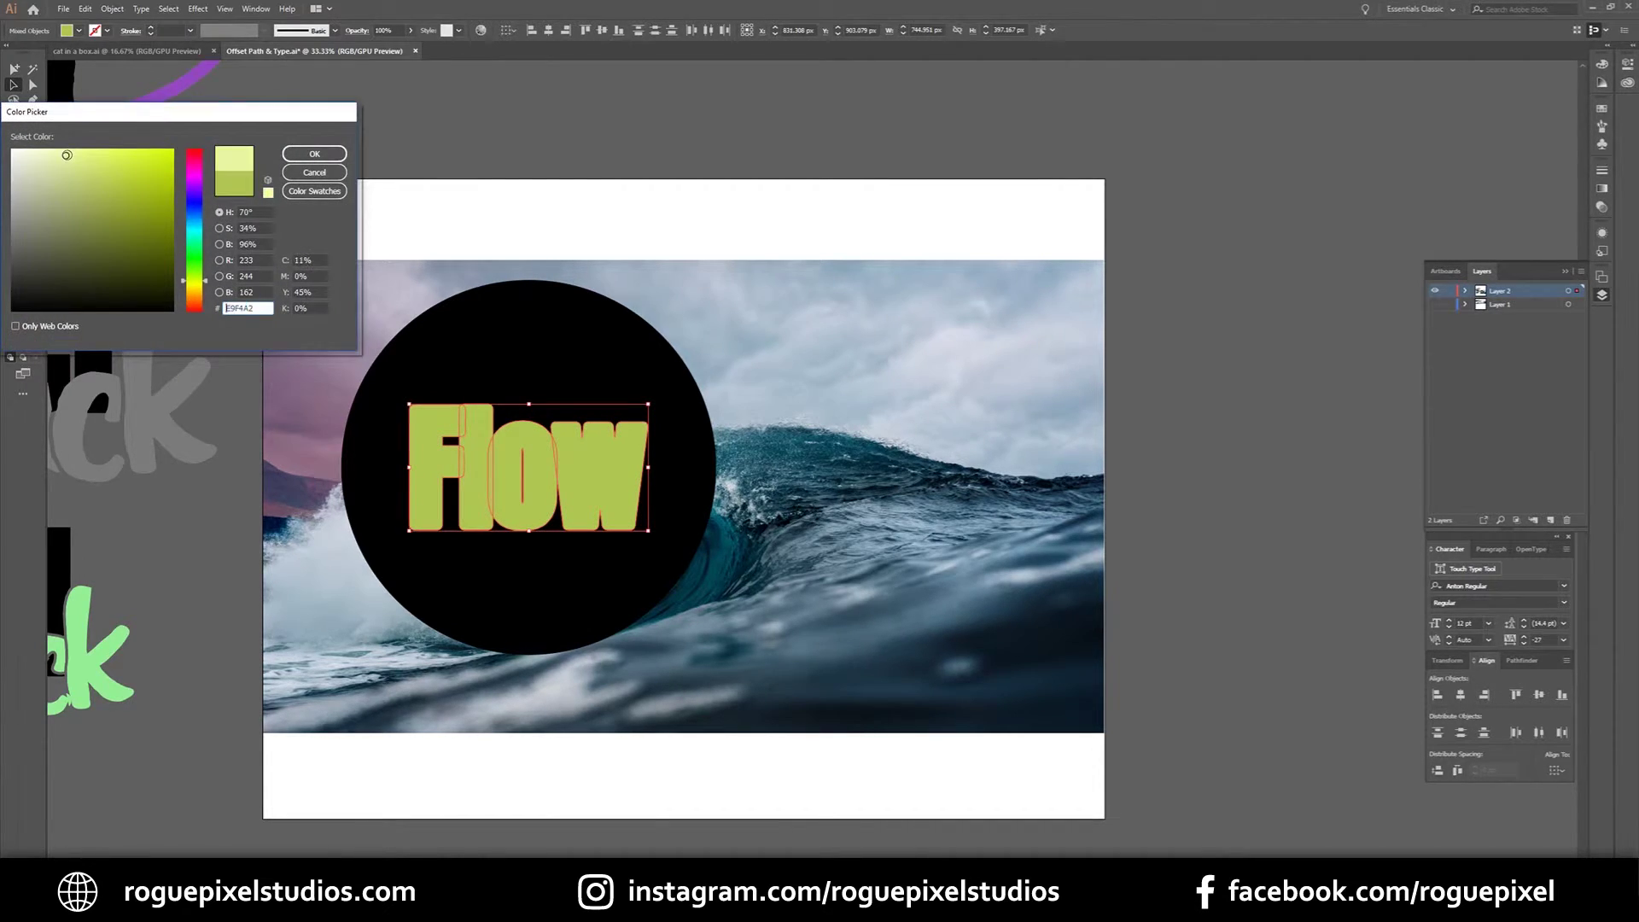
pyautogui.click(315, 155)
pyautogui.click(576, 154)
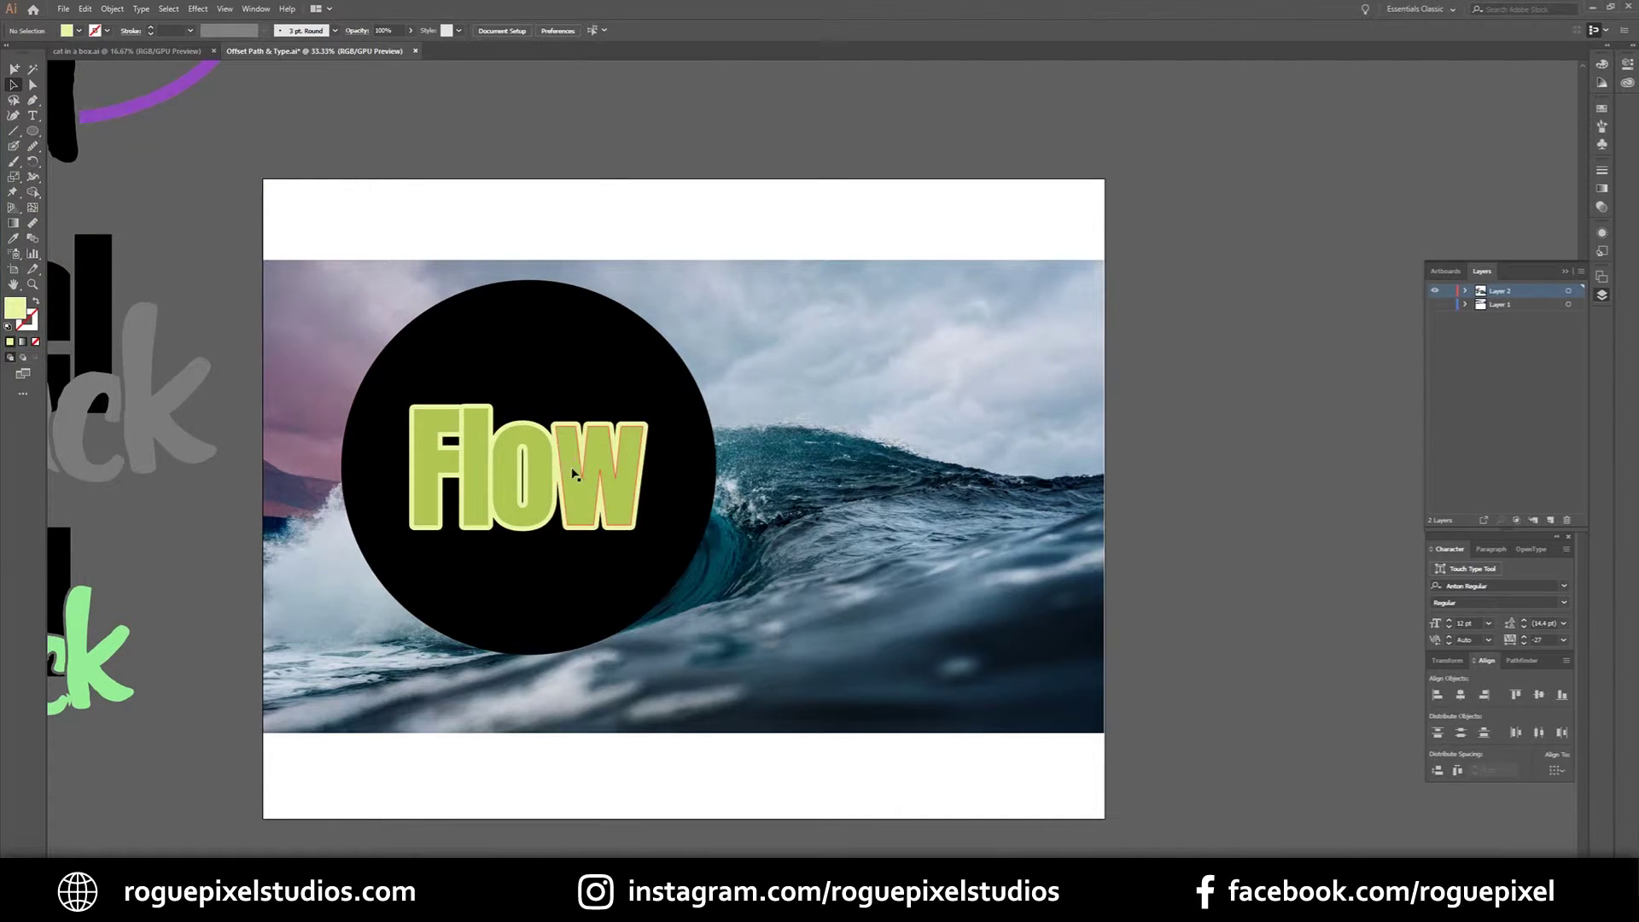
pyautogui.click(529, 382)
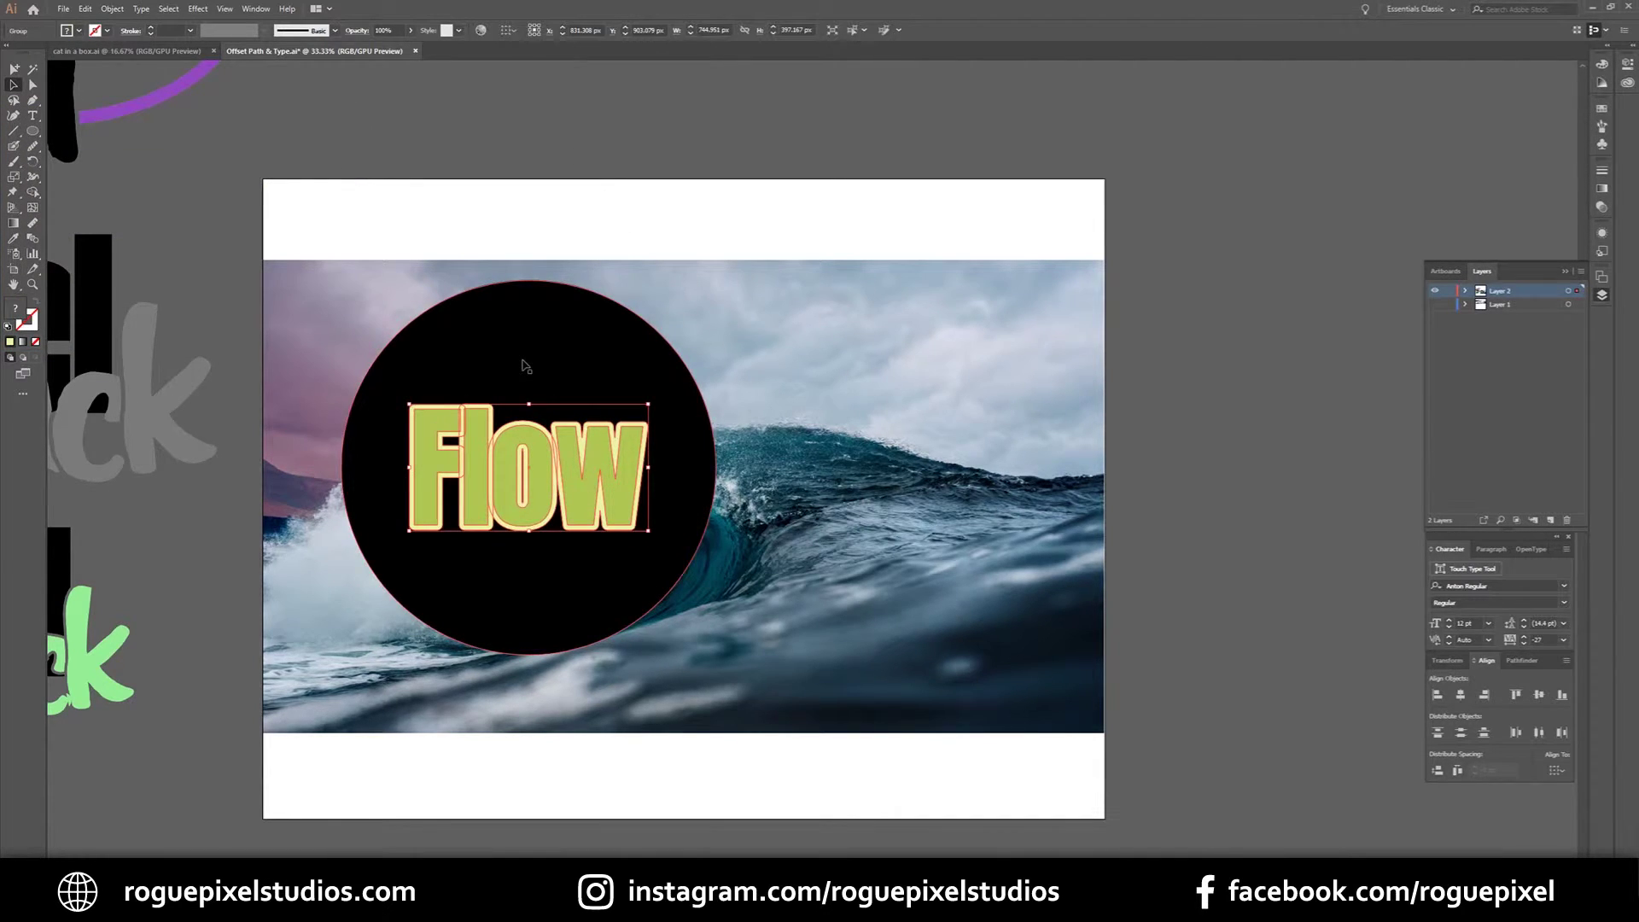
# - Cut the pale offset shapes around "Flow" out of the black circle with the Shape Builder tool, leaving a see-through gap around the letters
pyautogui.keyDown('shift'); pyautogui.click(526, 366); pyautogui.keyUp('shift')
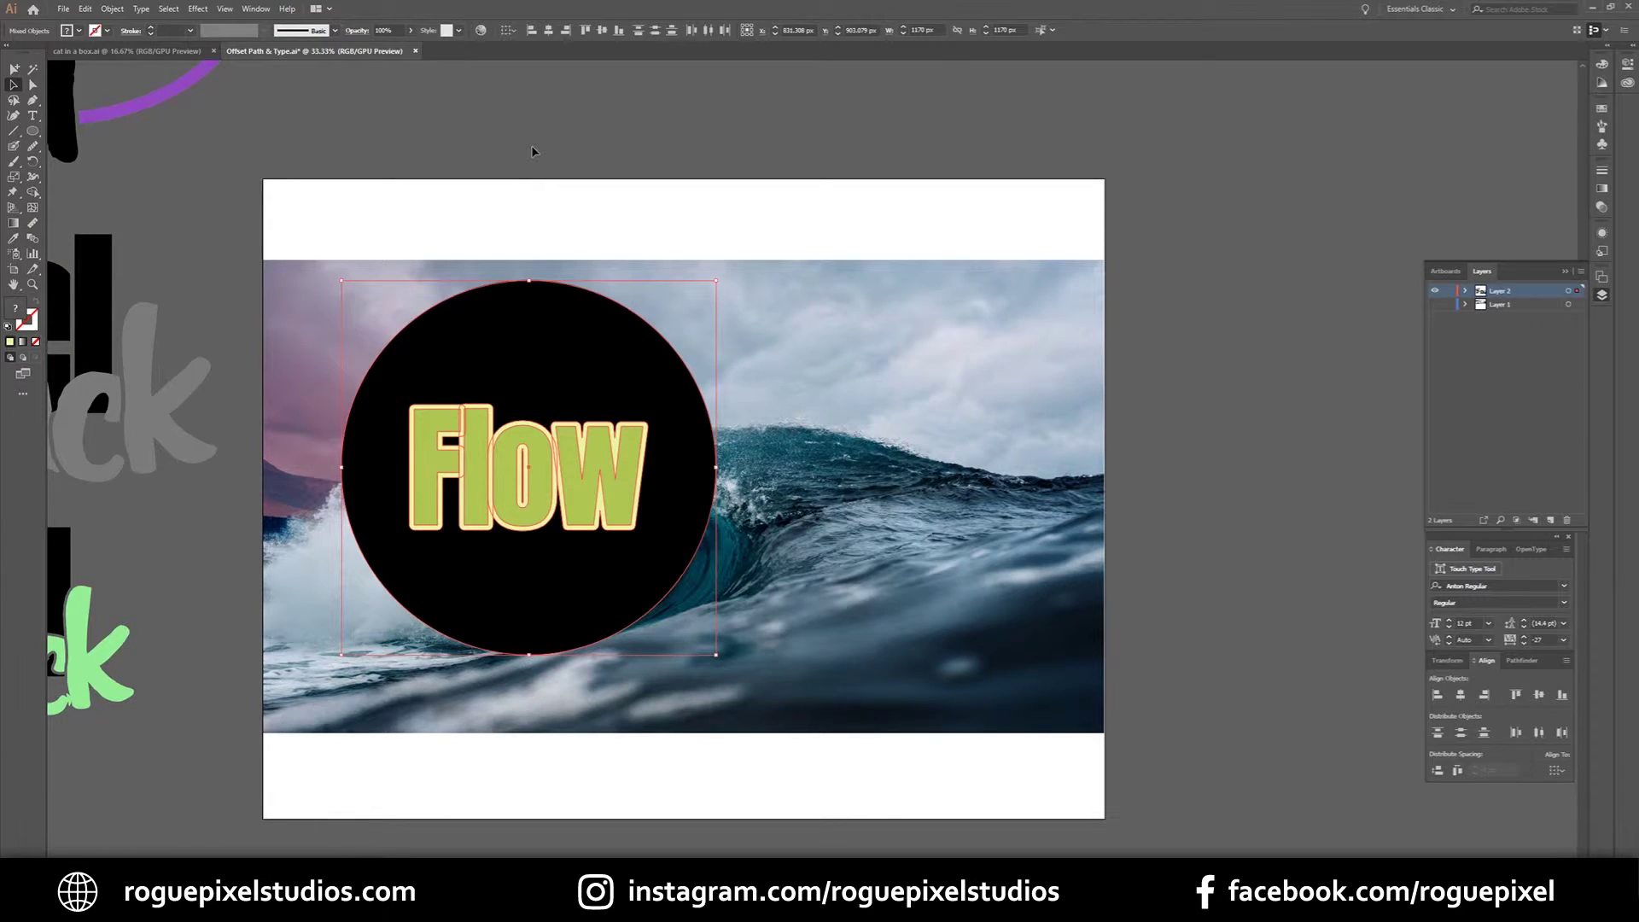
pyautogui.click(34, 194)
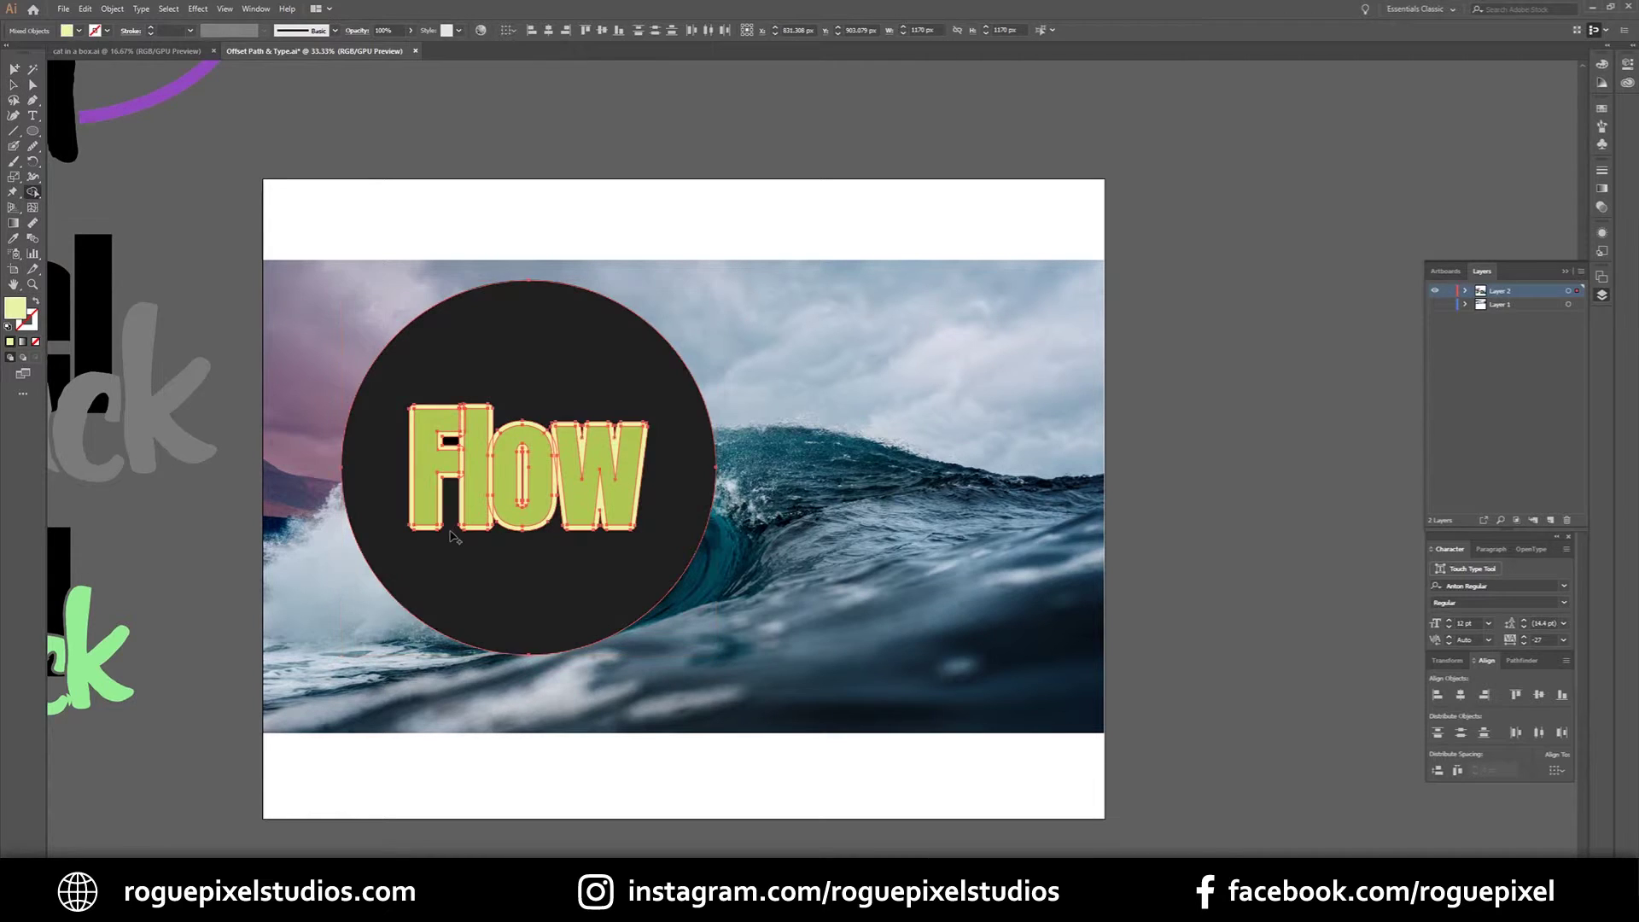
pyautogui.hotkey('ctrl', '+')
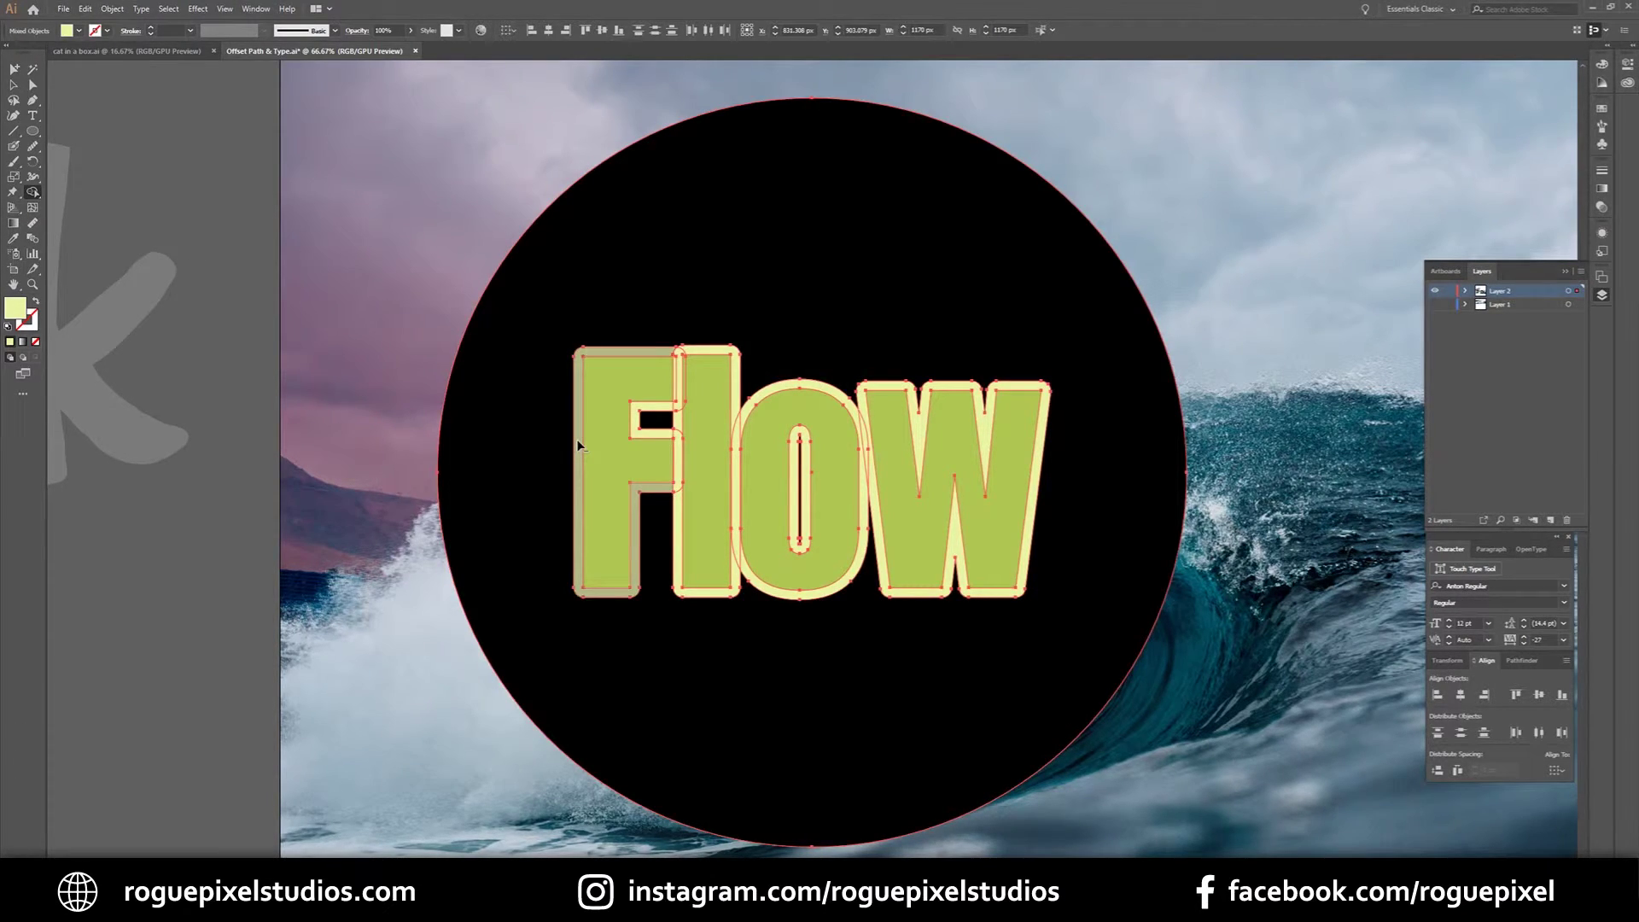
pyautogui.moveTo(576, 439)
pyautogui.mouseDown()
pyautogui.moveTo(592, 383)
pyautogui.moveTo(652, 366)
pyautogui.mouseUp()
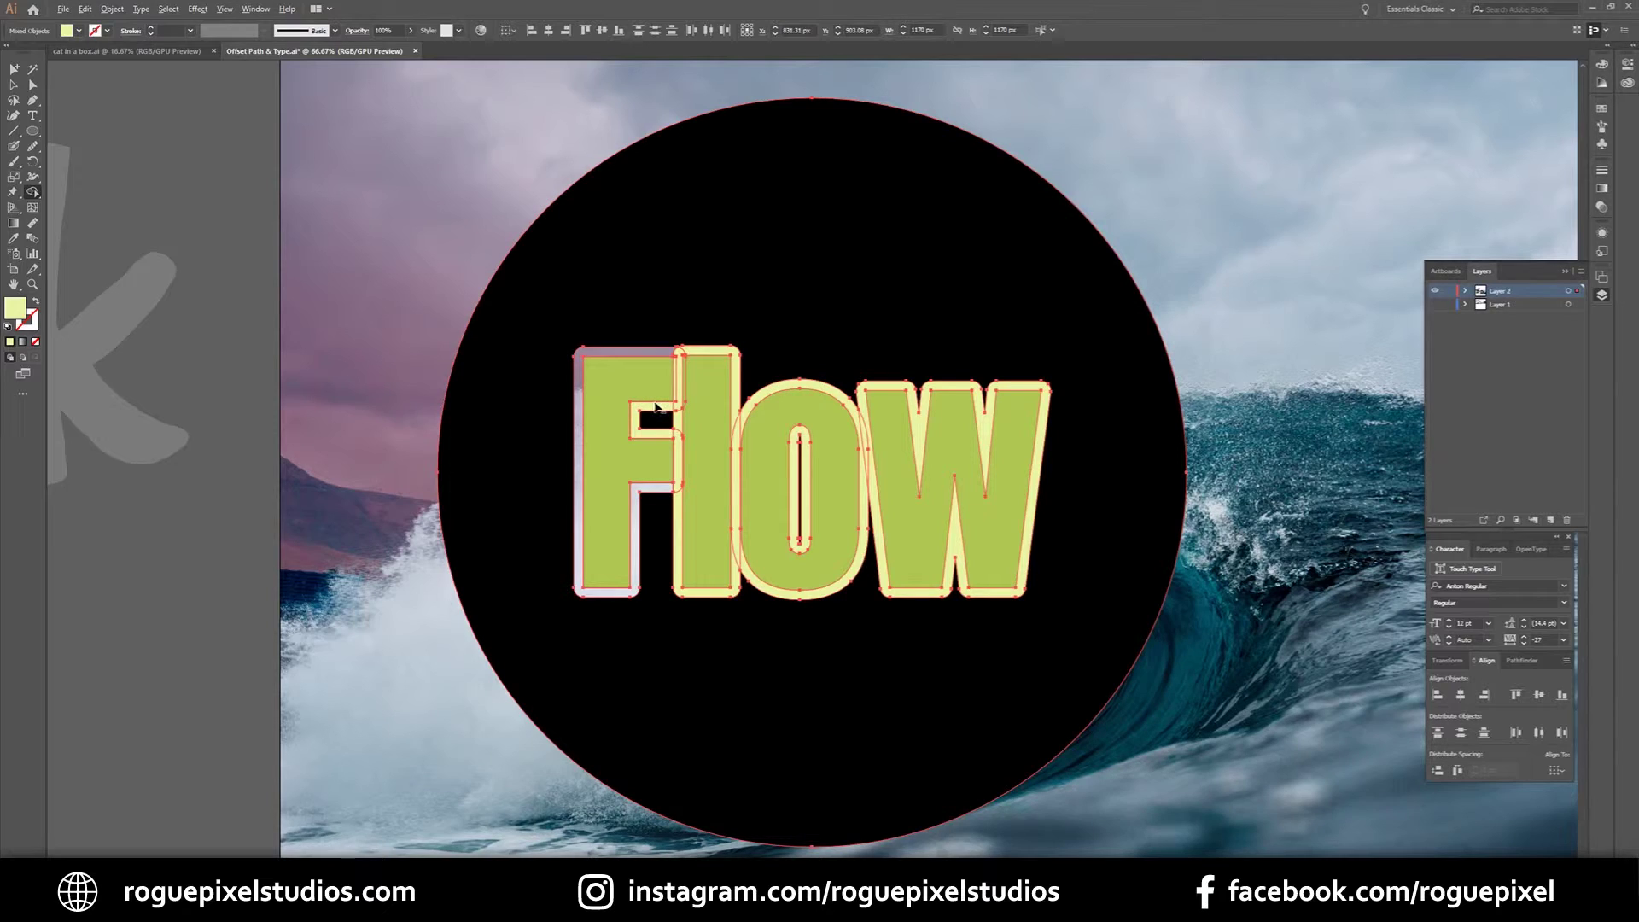
pyautogui.click(654, 404)
pyautogui.moveTo(676, 351); pyautogui.dragTo(681, 486)
pyautogui.moveTo(753, 403)
pyautogui.mouseDown()
pyautogui.moveTo(878, 417)
pyautogui.moveTo(1048, 563)
pyautogui.mouseUp()
pyautogui.press('a')
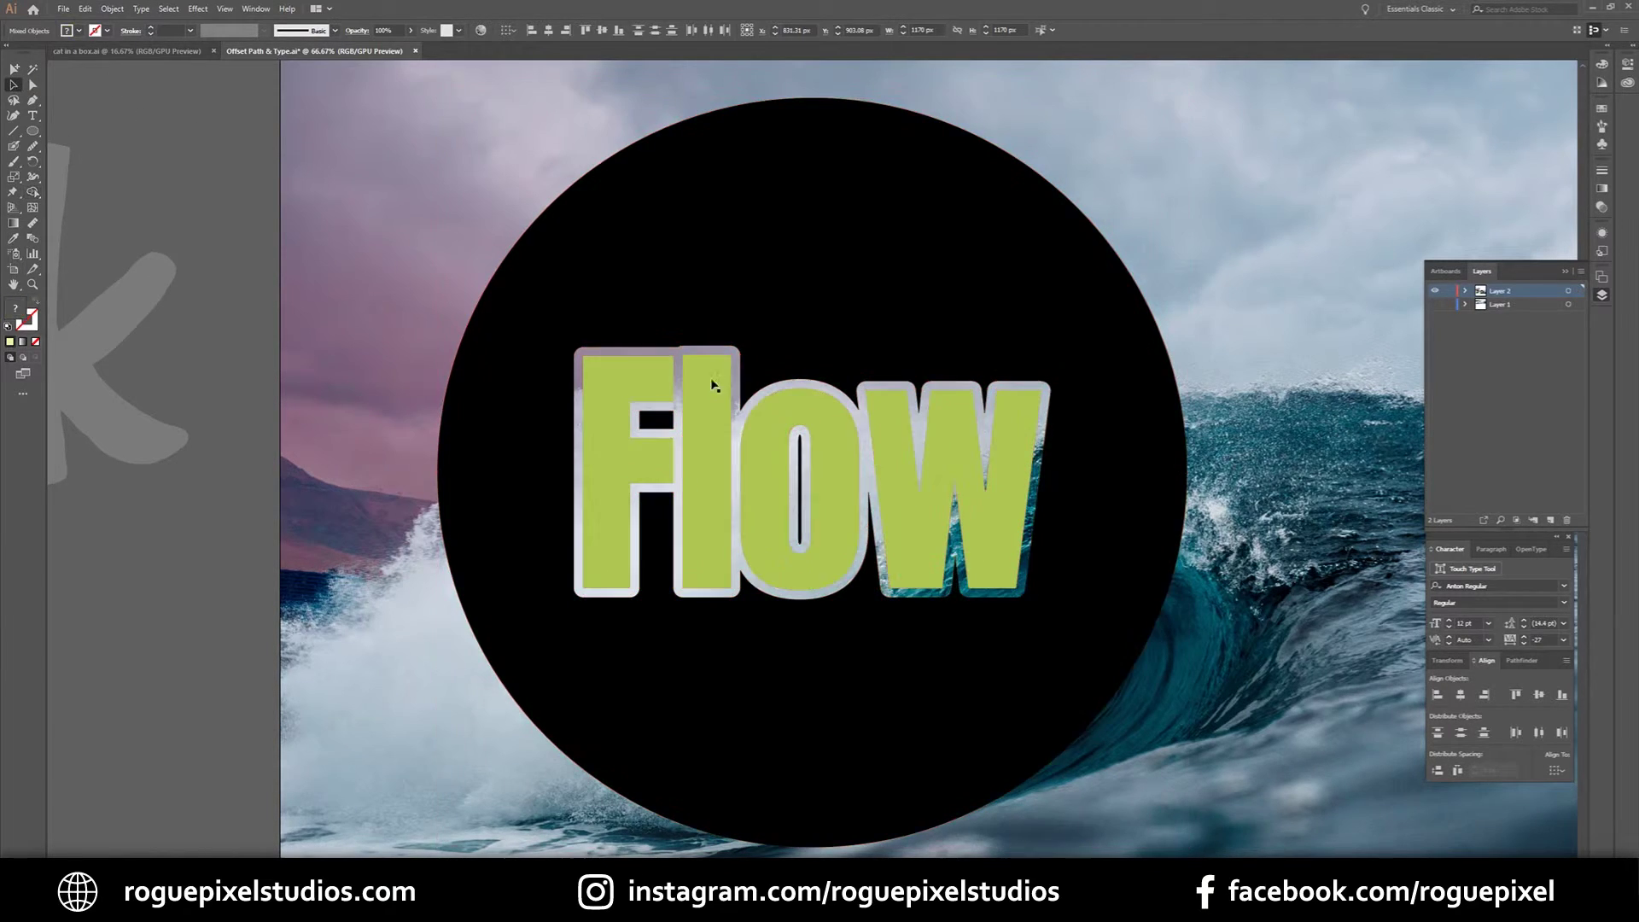
# - Fill the "Flow" lettering and the circle with white FFFFFF
pyautogui.click(721, 443)
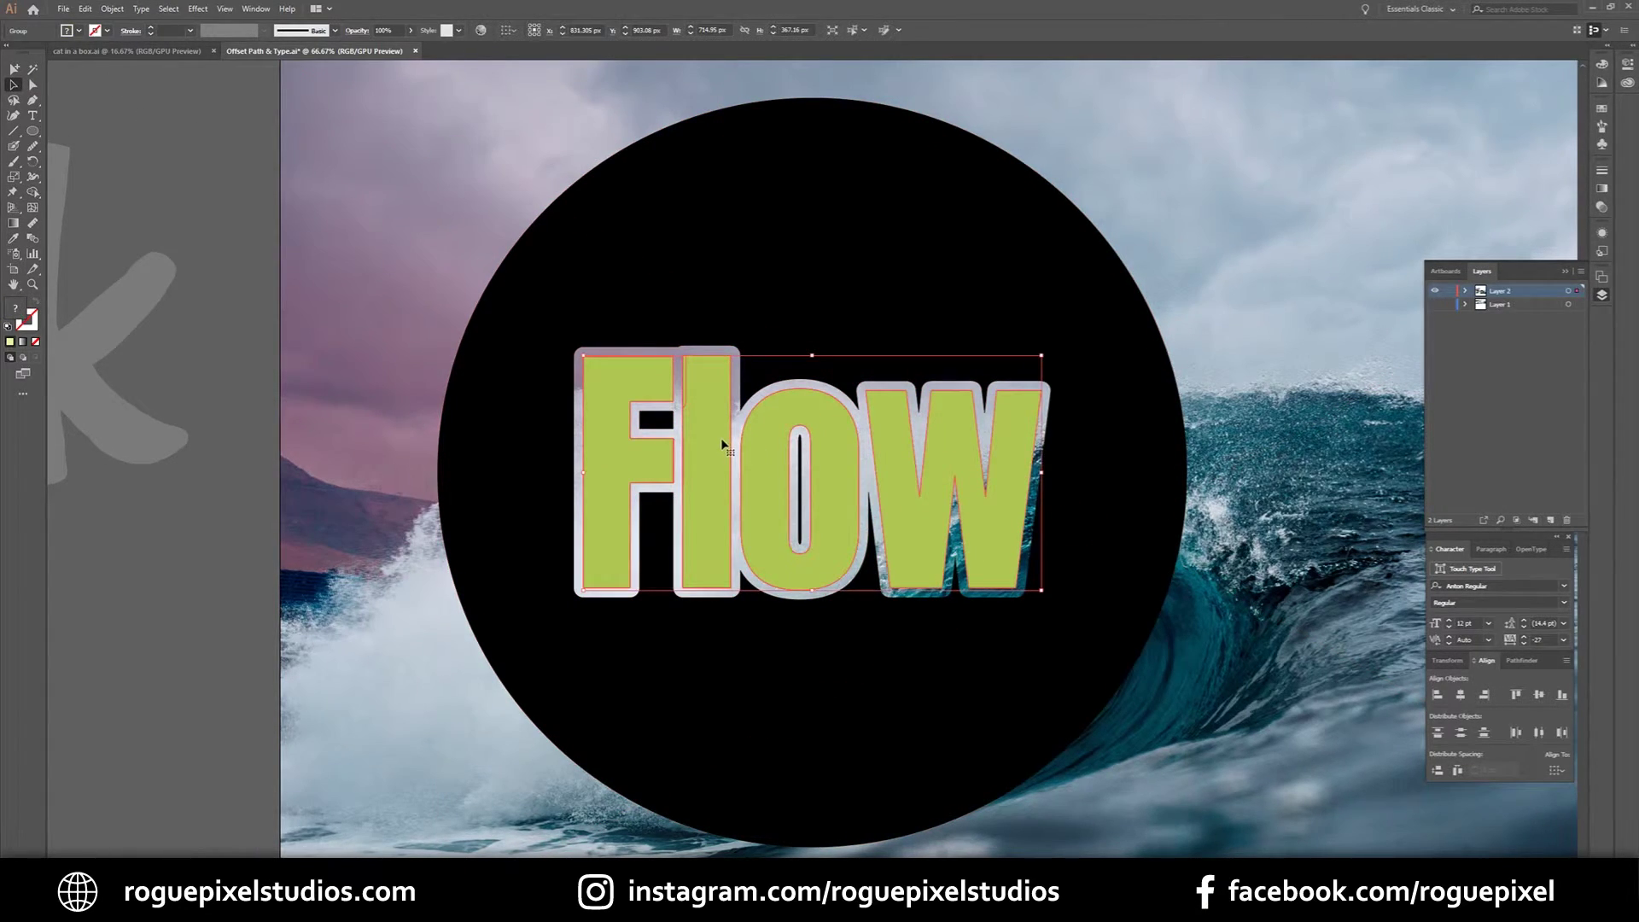
pyautogui.keyDown('shift'); pyautogui.click(704, 234); pyautogui.keyUp('shift')
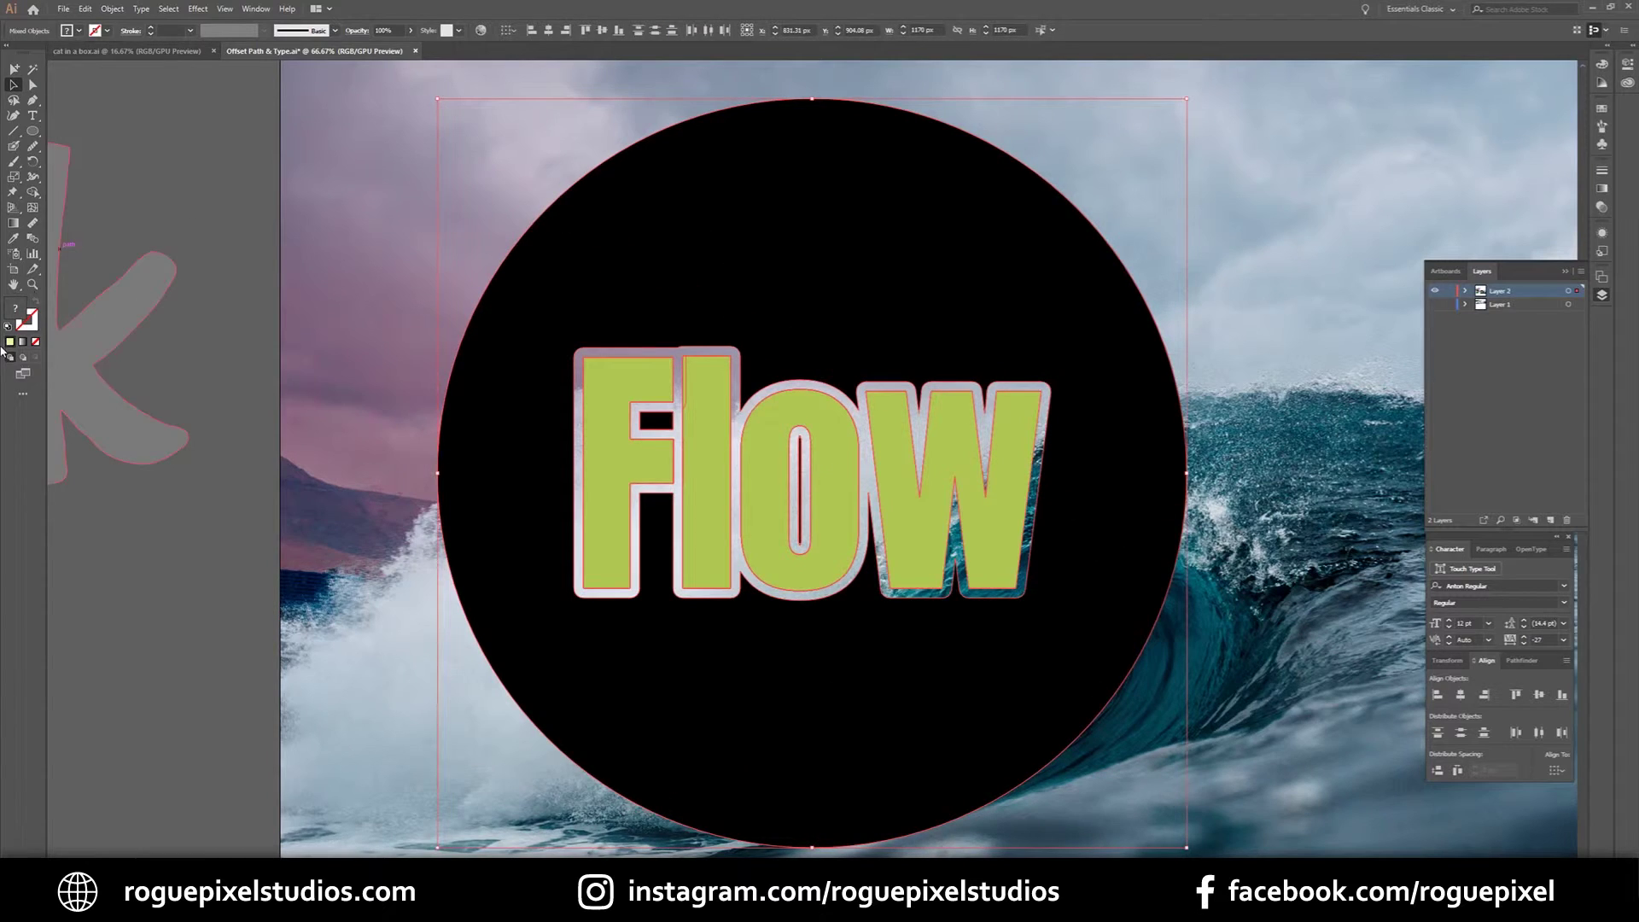
pyautogui.click(56, 165)
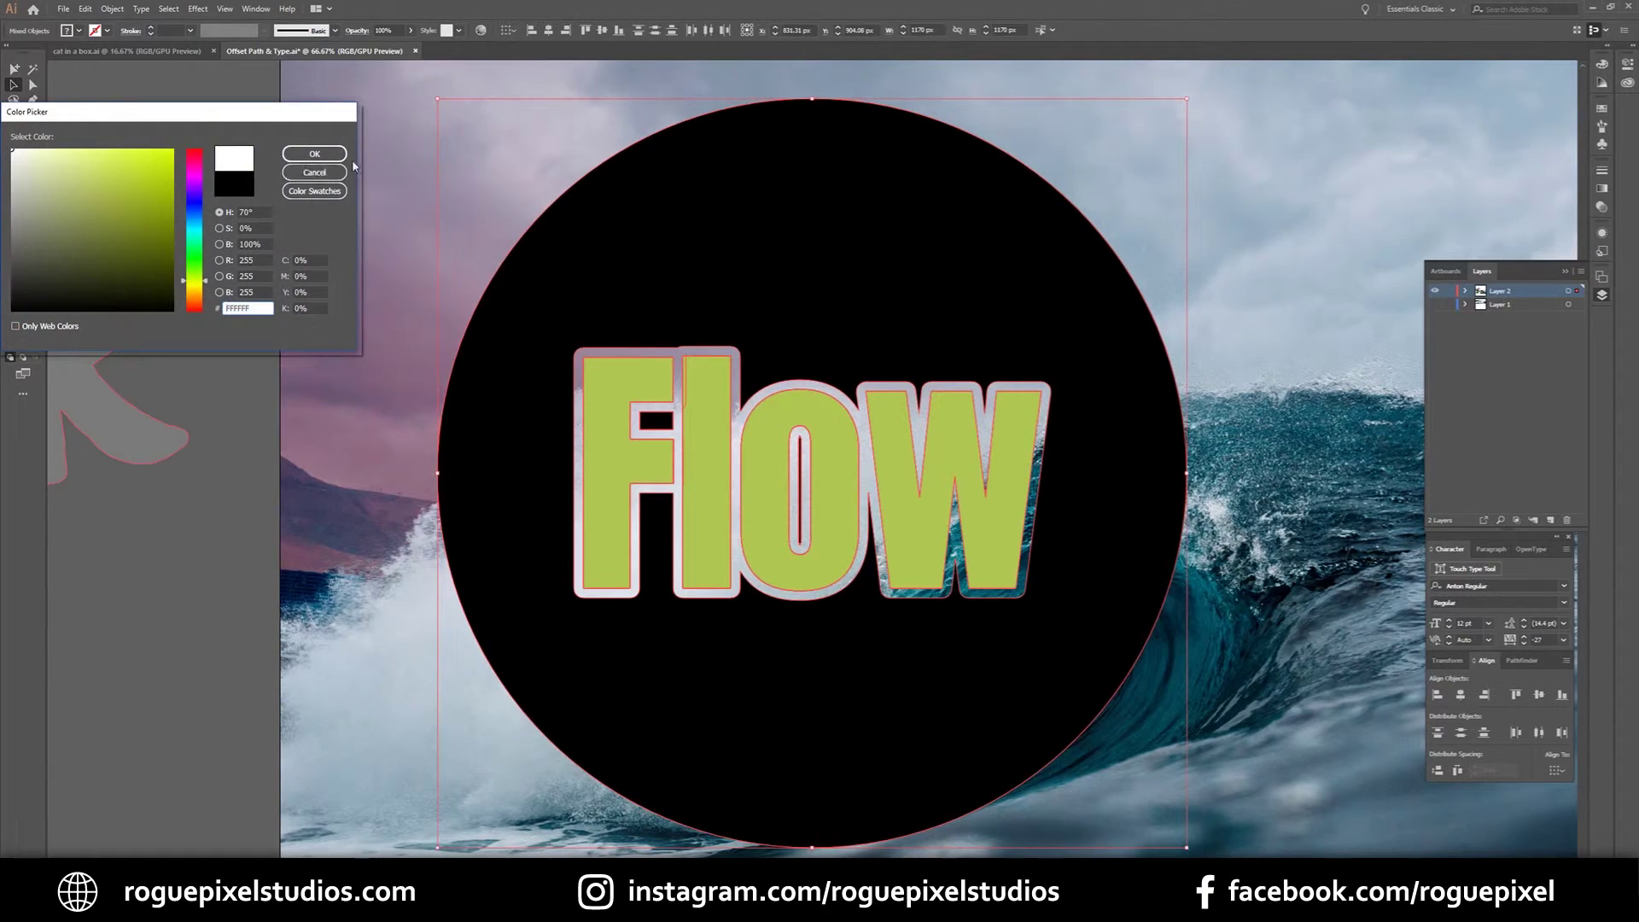
pyautogui.click(314, 154)
# - Group the white lettering with the circle and move the group toward the middle of the wave photo
pyautogui.hotkey('ctrl', '-')
pyautogui.hotkey('ctrl', '-')
pyautogui.hotkey('ctrl', '-')
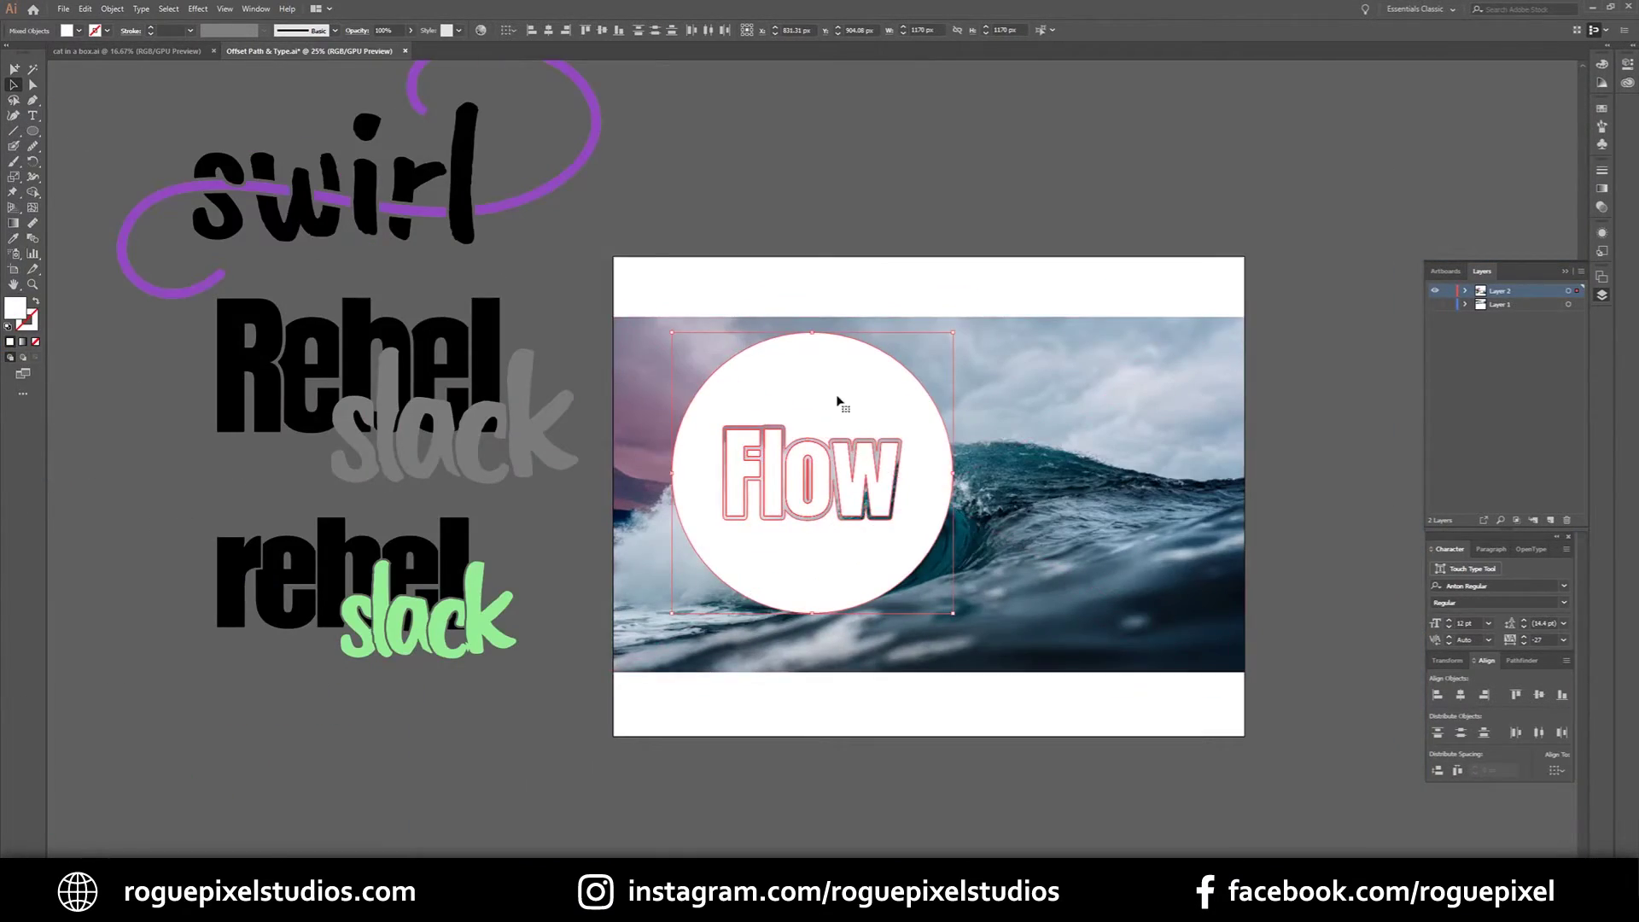
pyautogui.rightClick(837, 399)
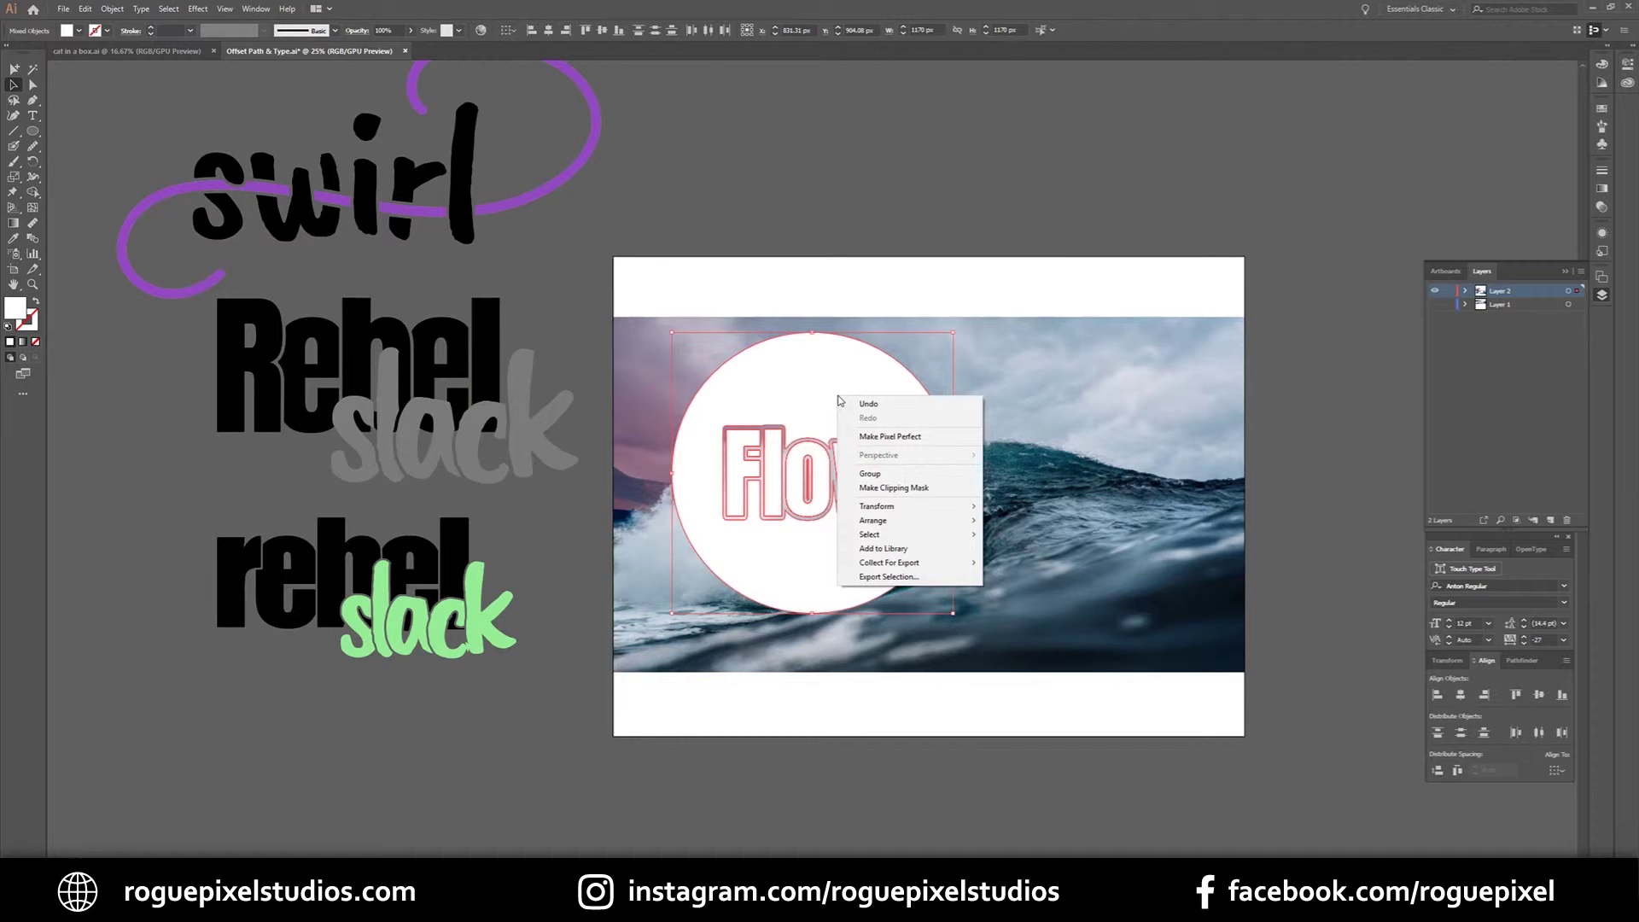
pyautogui.click(875, 474)
pyautogui.moveTo(879, 508); pyautogui.dragTo(991, 524)
# - Set alignment to the artboard and center the circle group horizontally on it
pyautogui.hotkey('ctrl', '+')
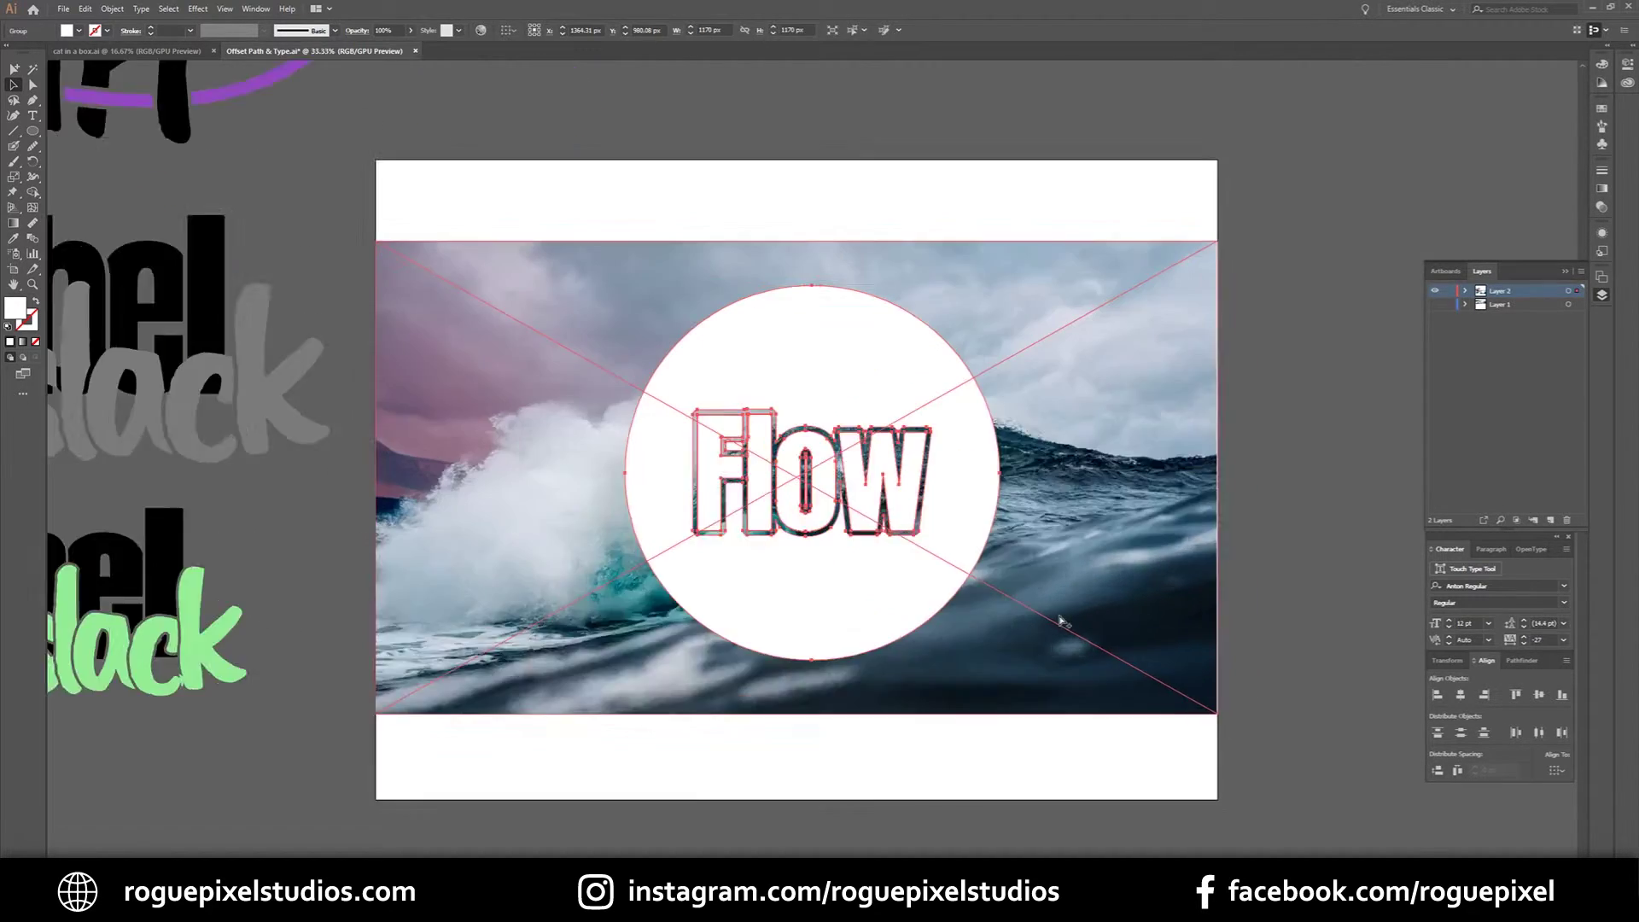
pyautogui.click(1563, 772)
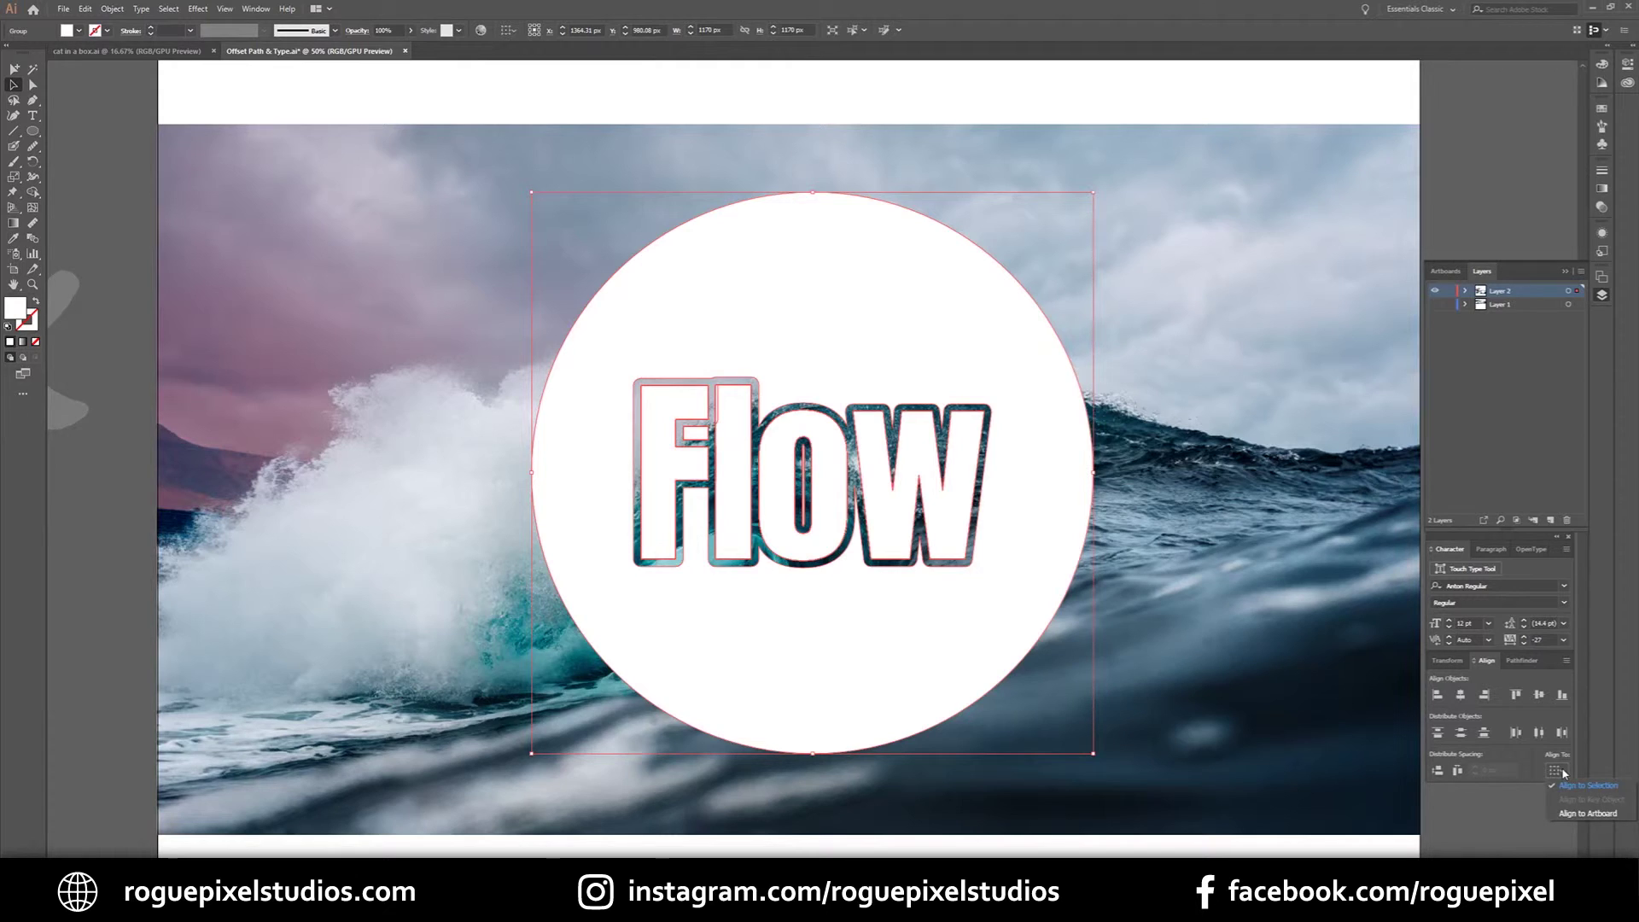
pyautogui.click(1571, 812)
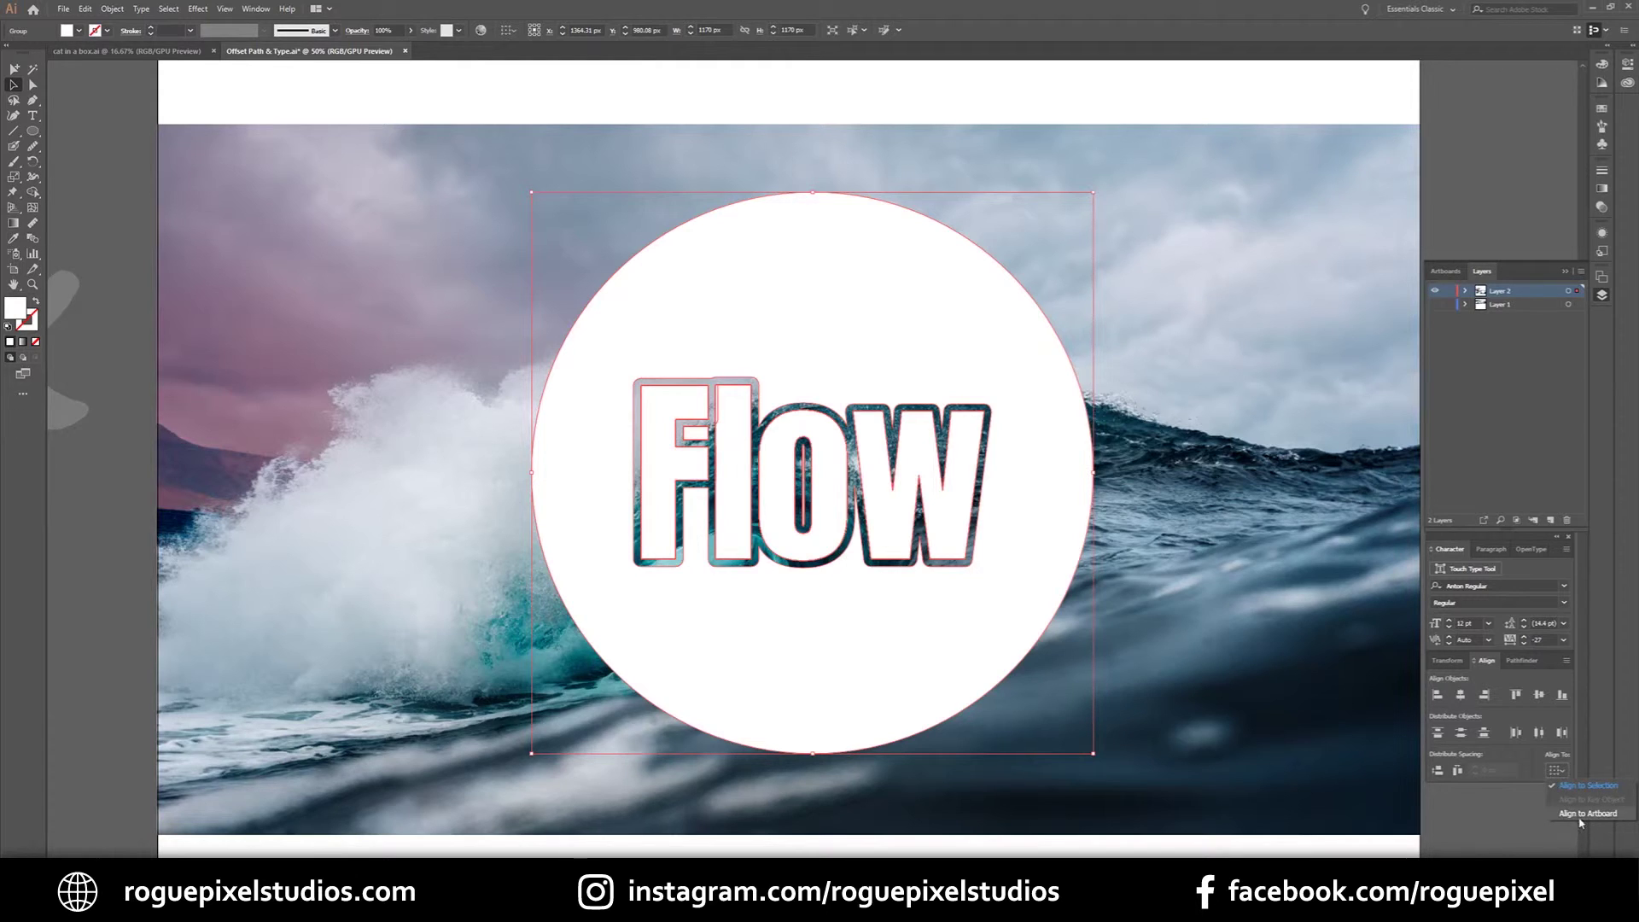
pyautogui.click(1460, 694)
pyautogui.click(812, 76)
pyautogui.click(876, 307)
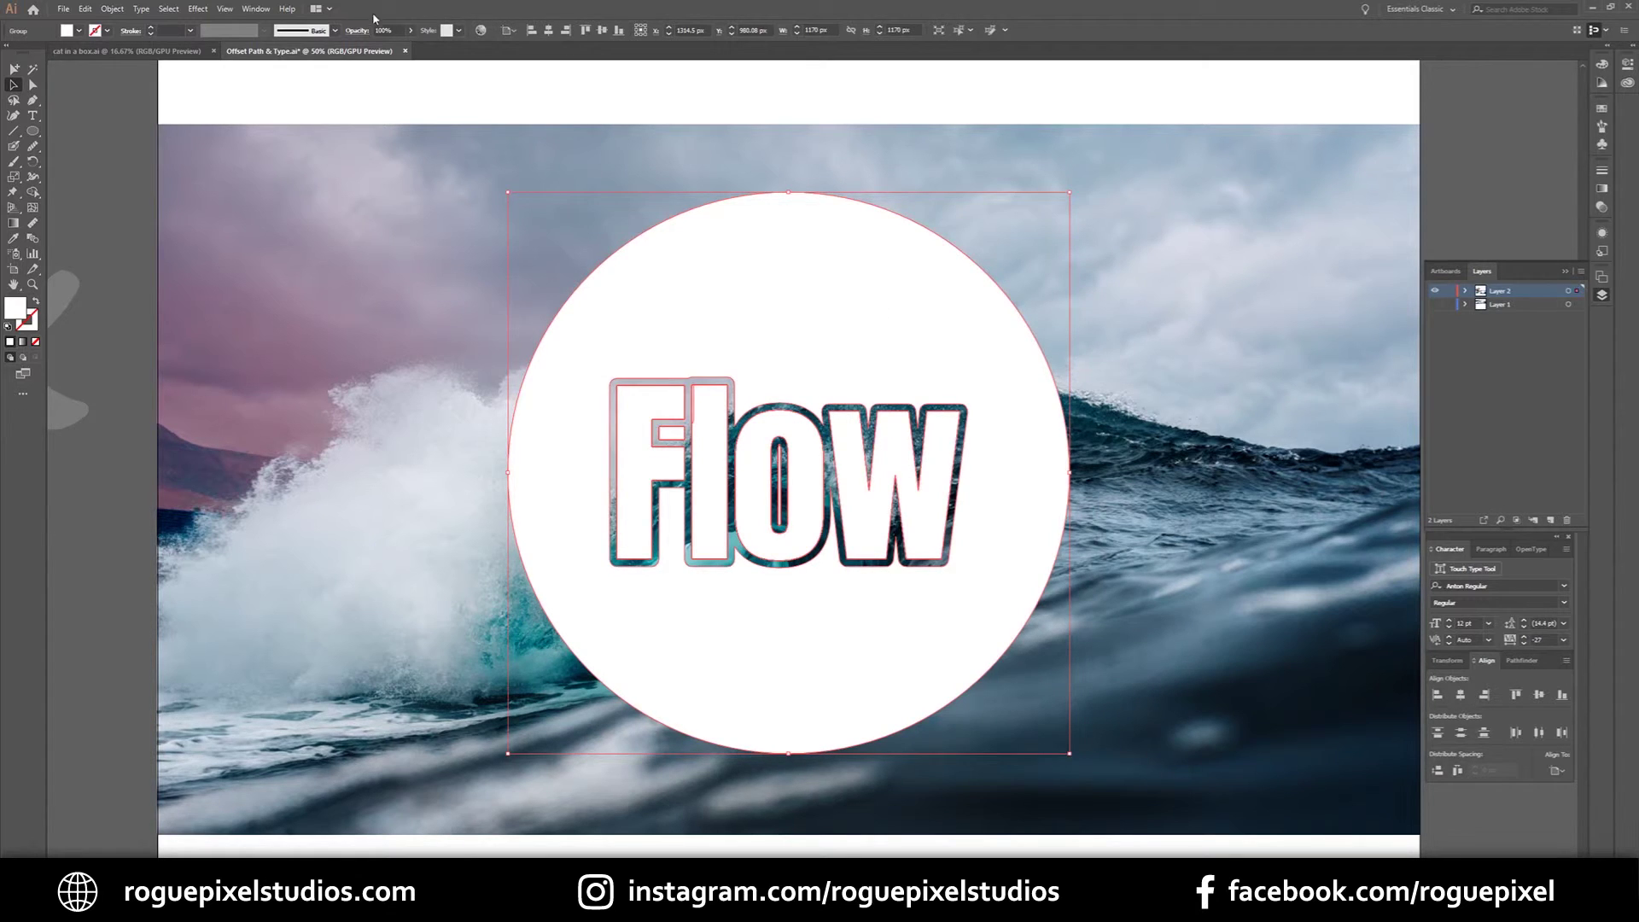
# - Lower the opacity of the "Flow" circle group to make it slightly translucent over the wave photo, and deselect it
pyautogui.click(412, 30)
pyautogui.moveTo(383, 49); pyautogui.dragTo(404, 47)
pyautogui.click(143, 227)
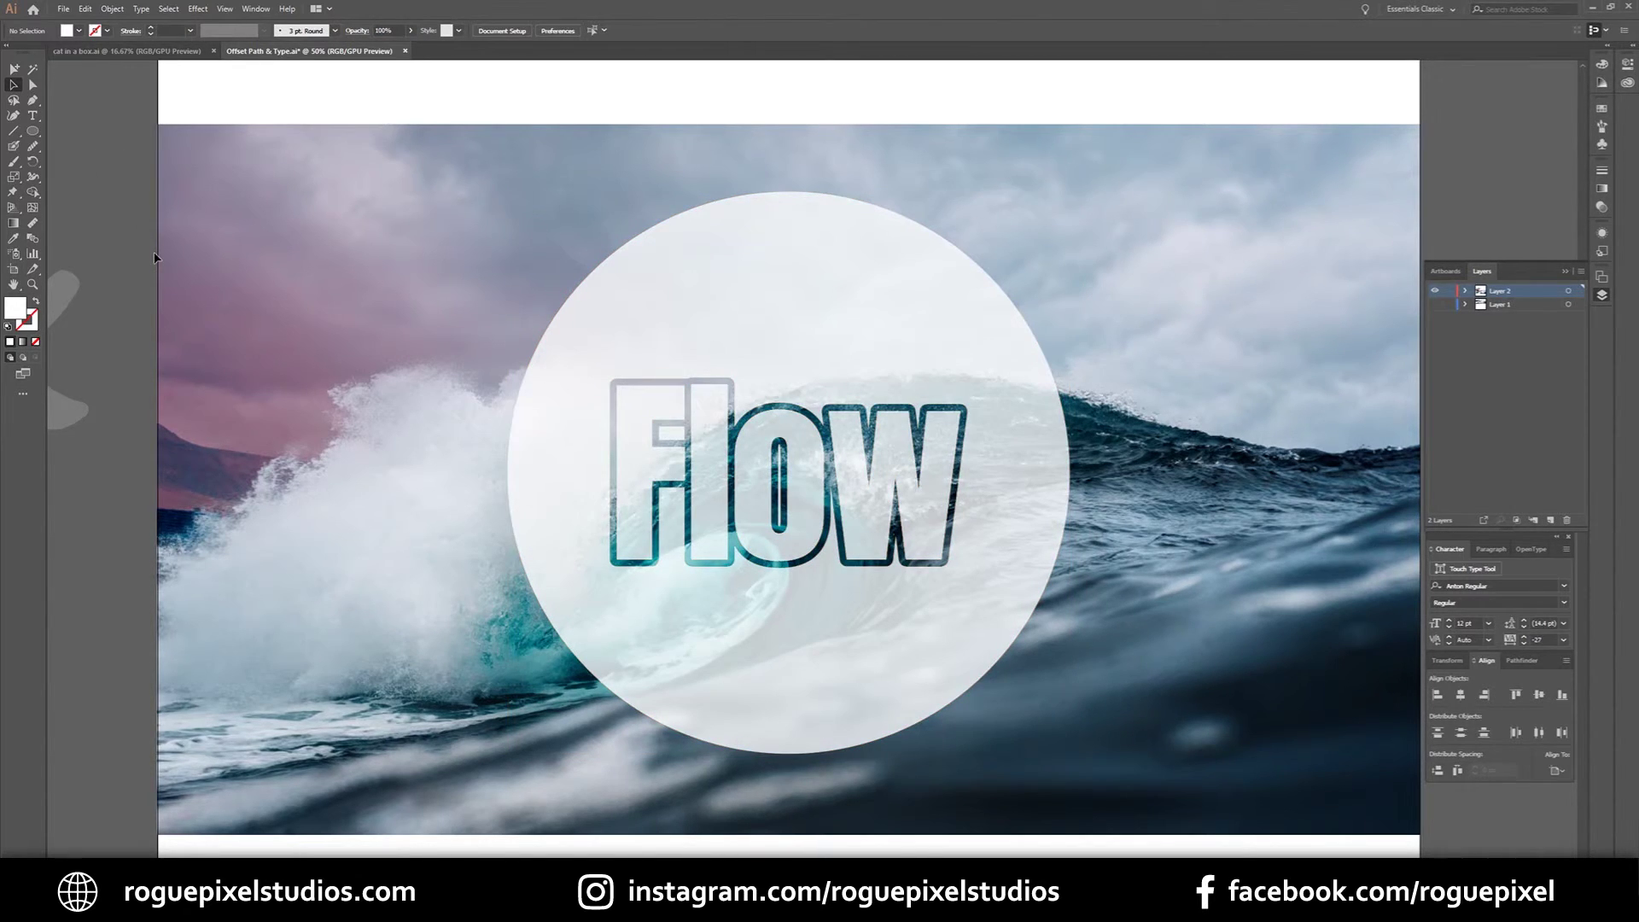
pyautogui.hotkey('ctrl', '-')
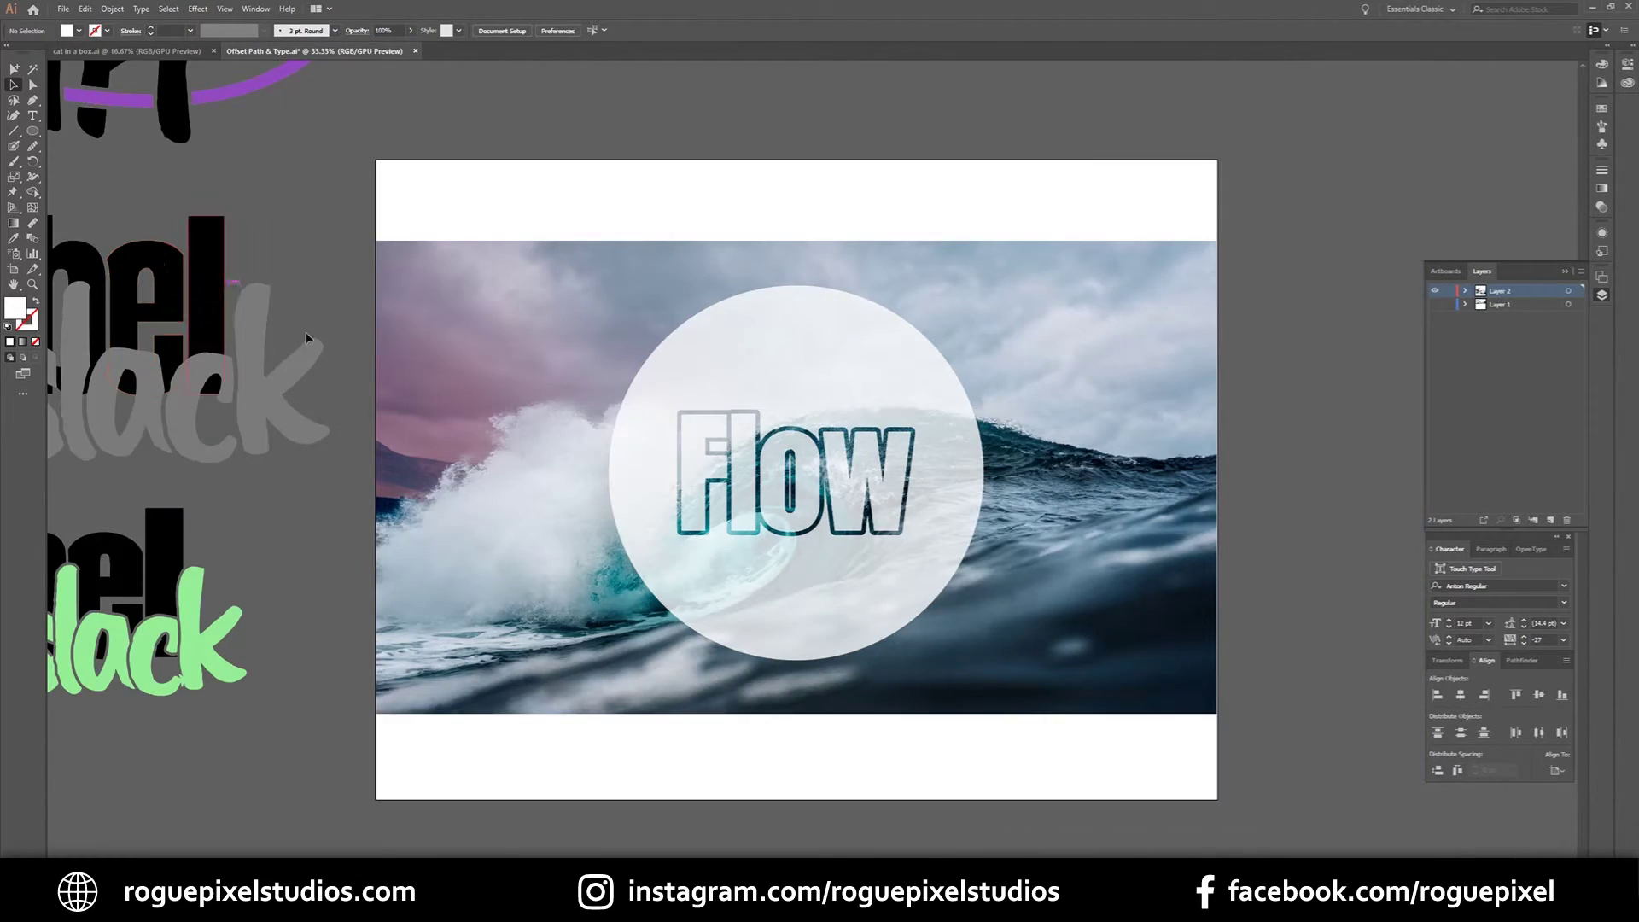